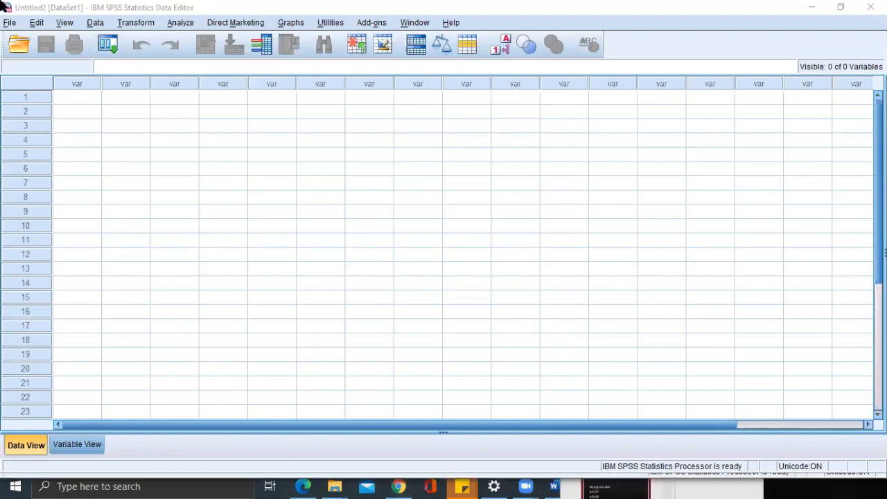
# Open the Excel file "Excercise key in data.xlsx" from the Spps lab folder on the Desktop as a new dataset.
pyautogui.click(9, 22)
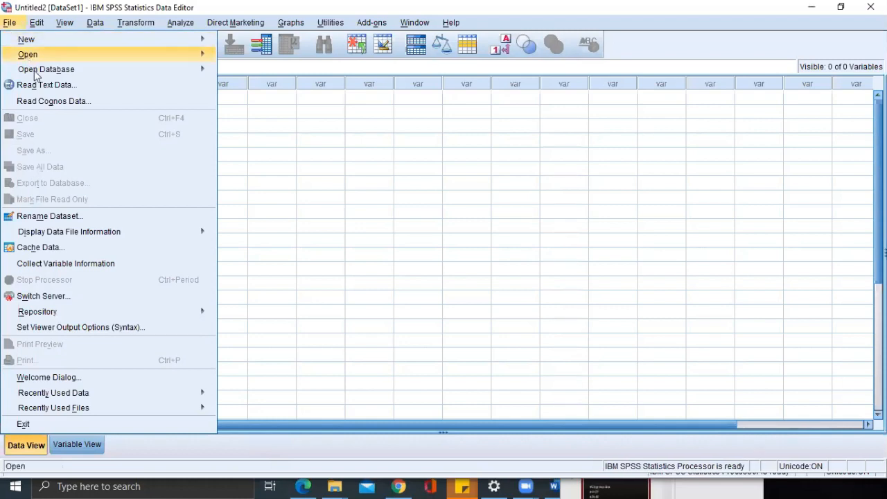
pyautogui.moveTo(54, 55)
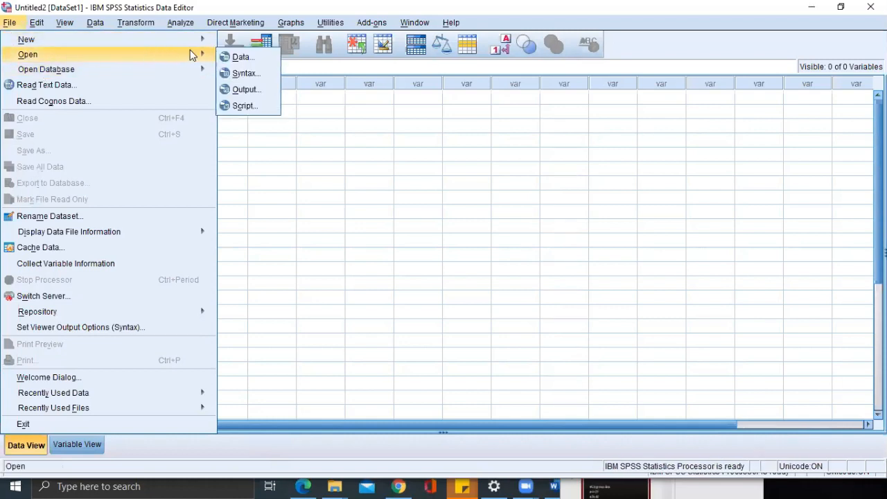
pyautogui.click(237, 56)
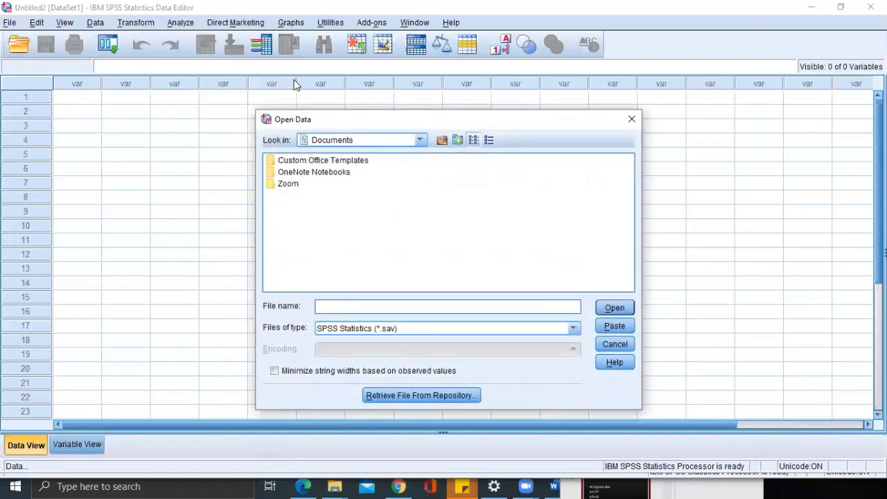
pyautogui.click(413, 137)
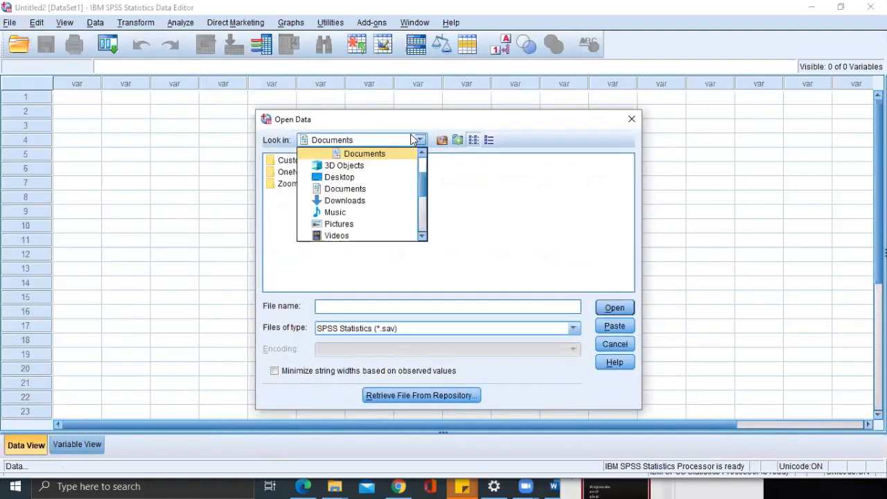
pyautogui.click(355, 178)
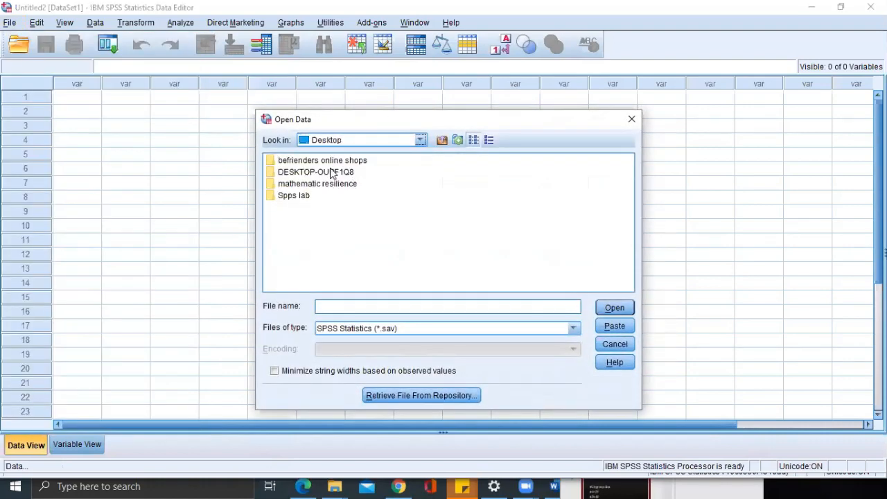
pyautogui.doubleClick(287, 196)
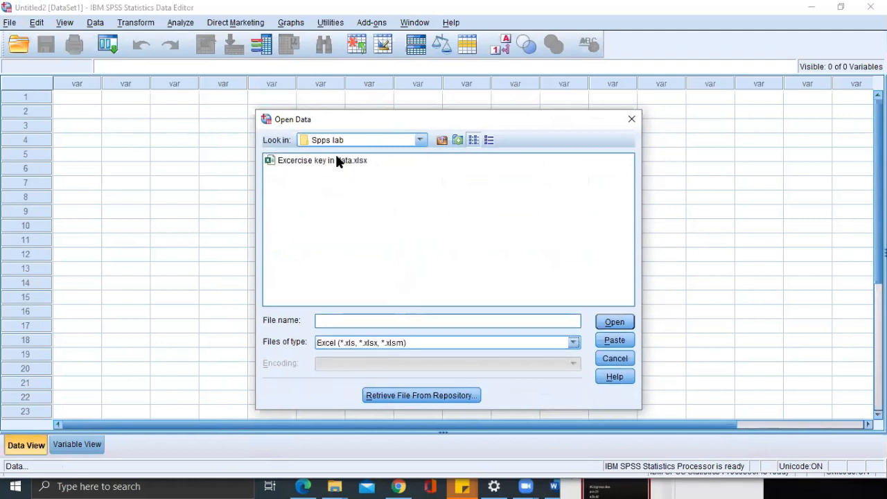
pyautogui.click(337, 160)
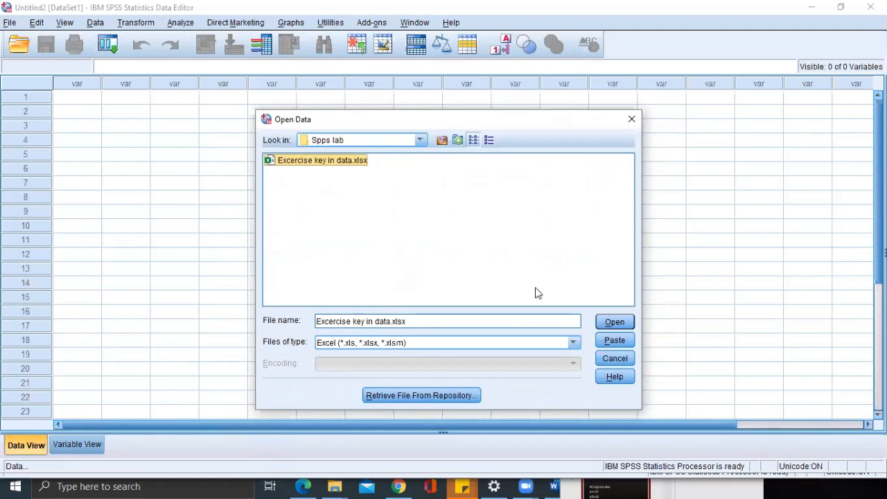
pyautogui.click(605, 324)
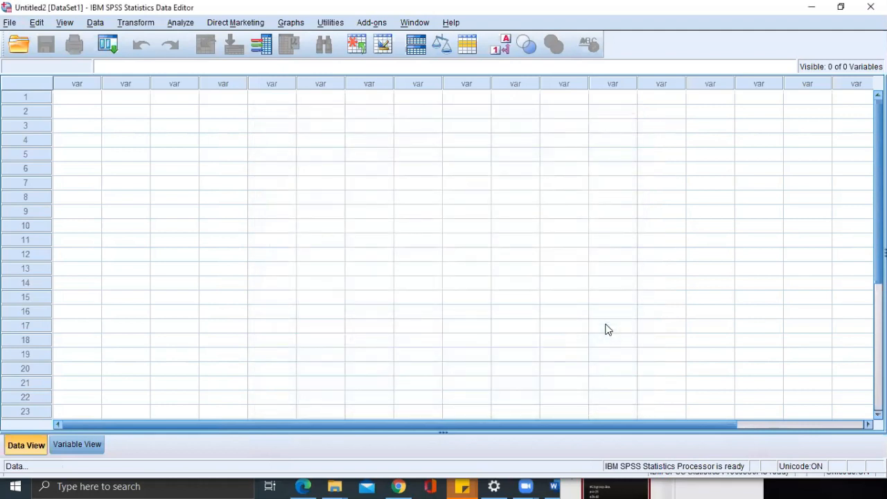
pyautogui.click(407, 295)
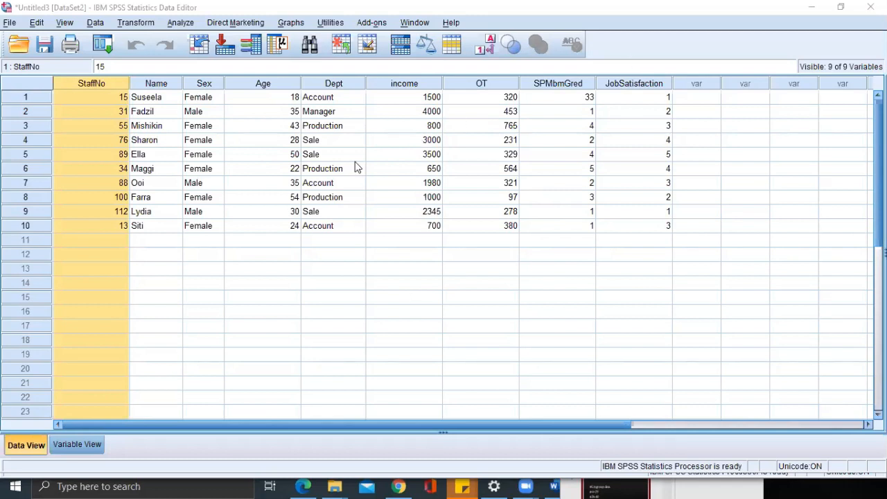
# Add an eleventh record to the data, entering the staff number, the person's name and "female" as the sex.
pyautogui.click(94, 441)
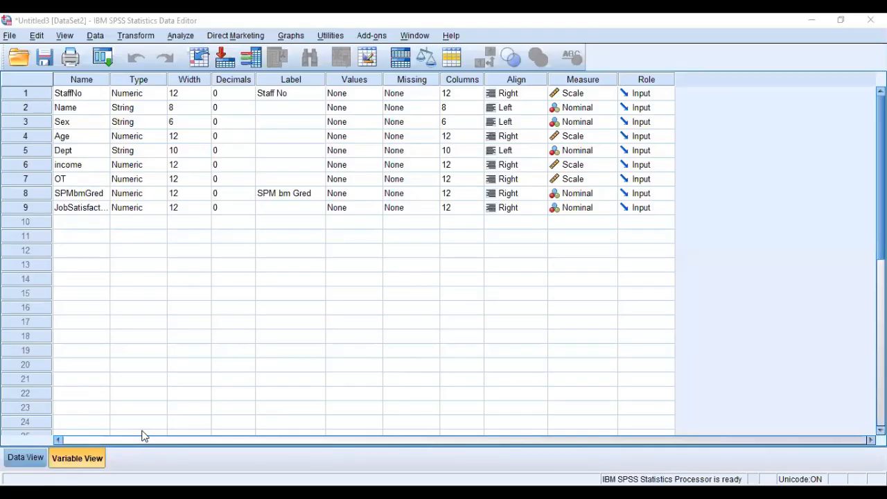
pyautogui.click(23, 460)
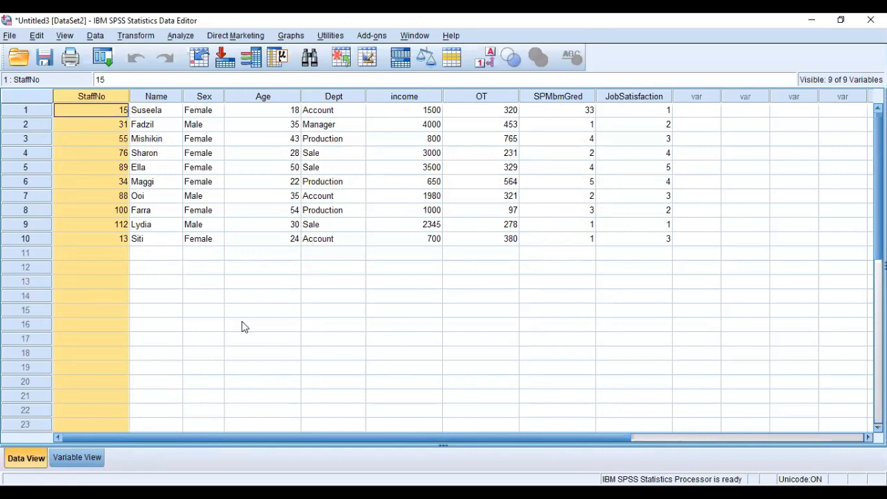
pyautogui.click(78, 460)
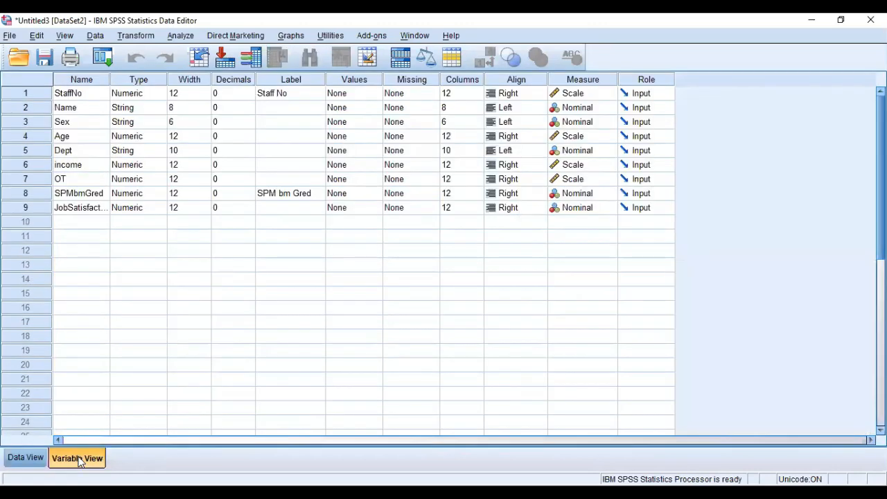
pyautogui.click(26, 459)
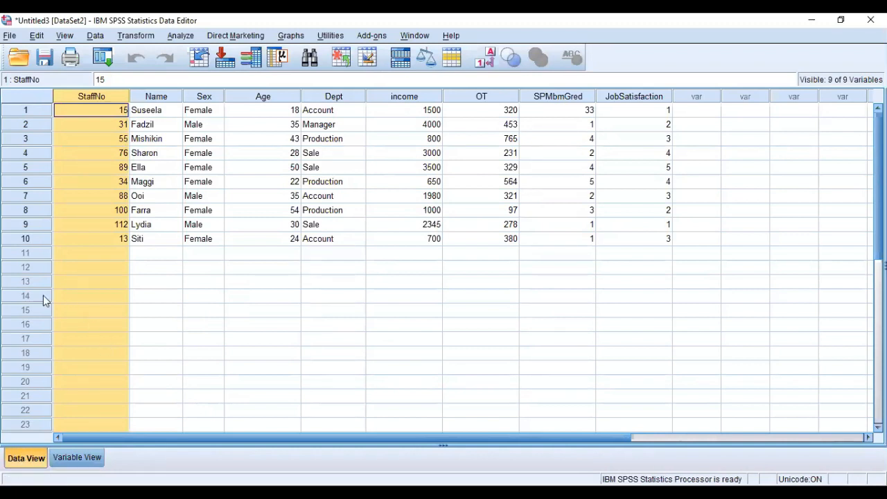
pyautogui.click(71, 254)
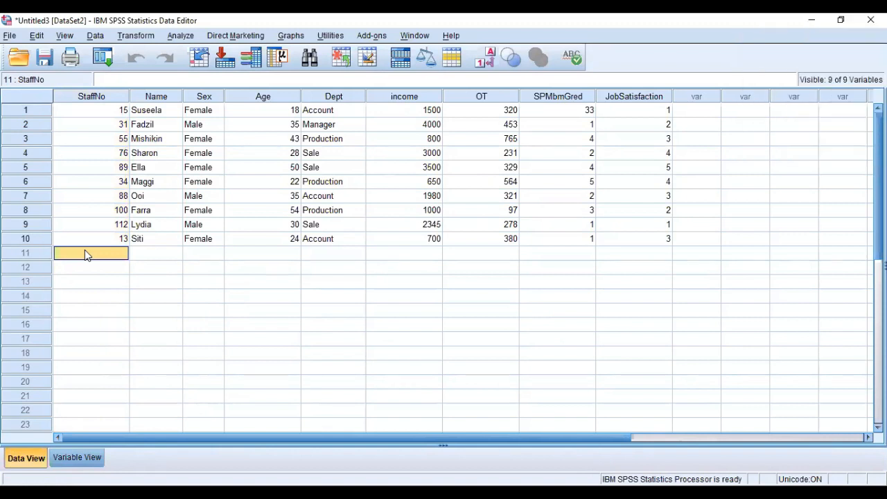
pyautogui.write('123')
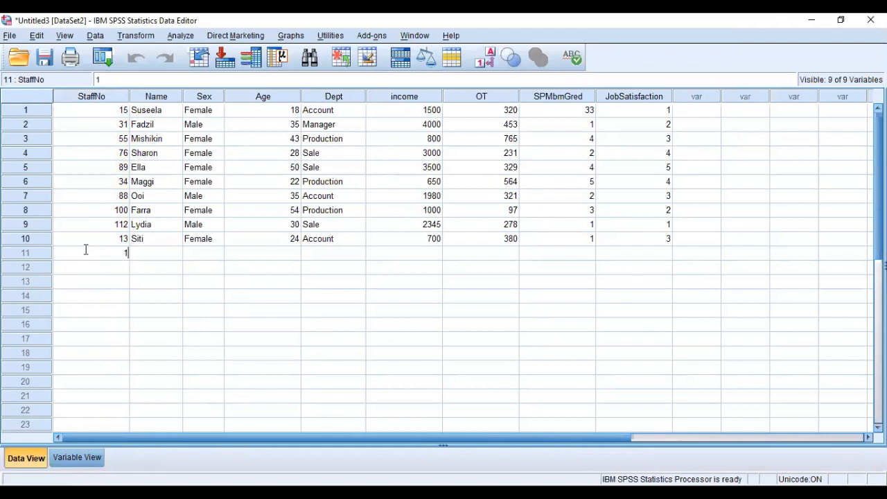
pyautogui.click(133, 255)
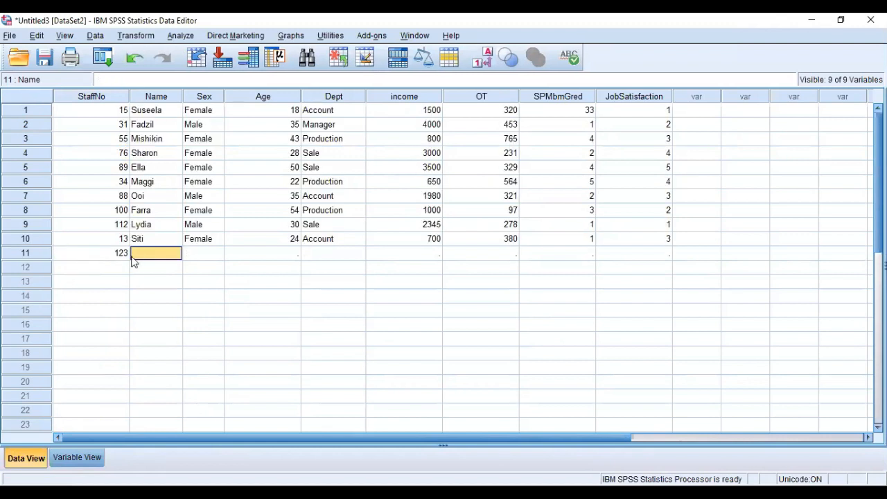
pyautogui.write('leha')
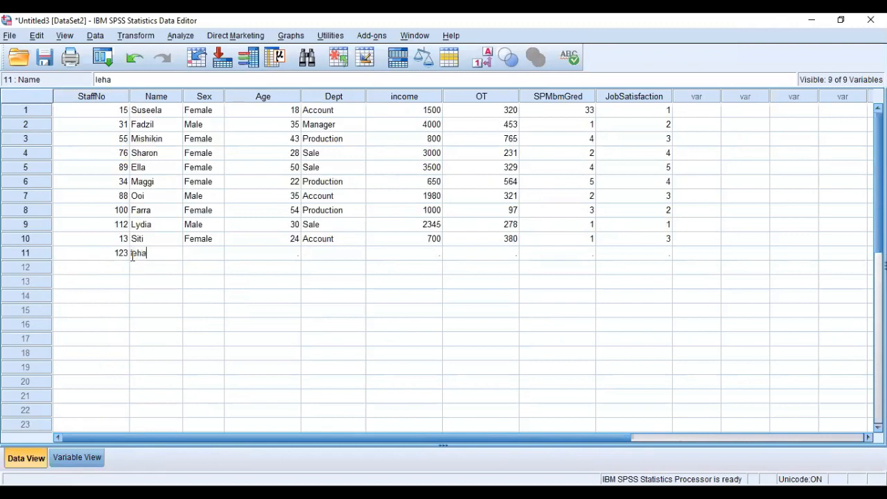
pyautogui.click(216, 254)
pyautogui.write('female')
# Define a tenth variable named MarriageStatus below JobSatisfaction in the variable list.
pyautogui.click(91, 452)
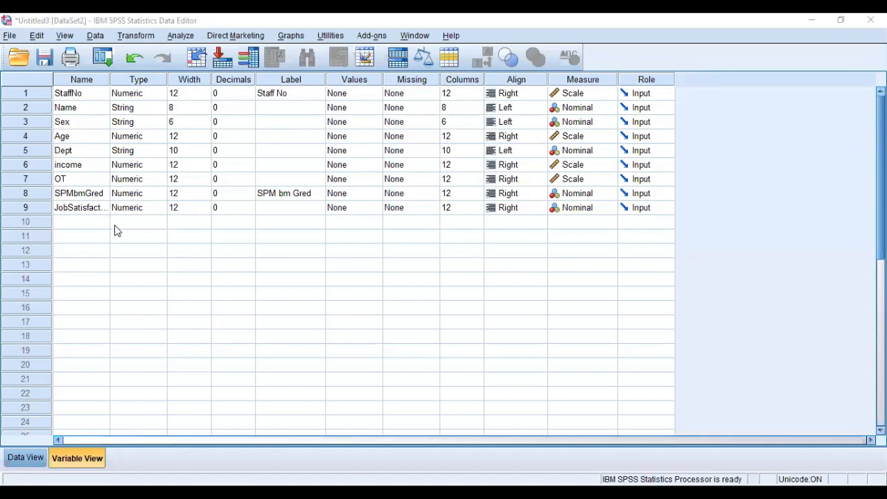
pyautogui.click(92, 225)
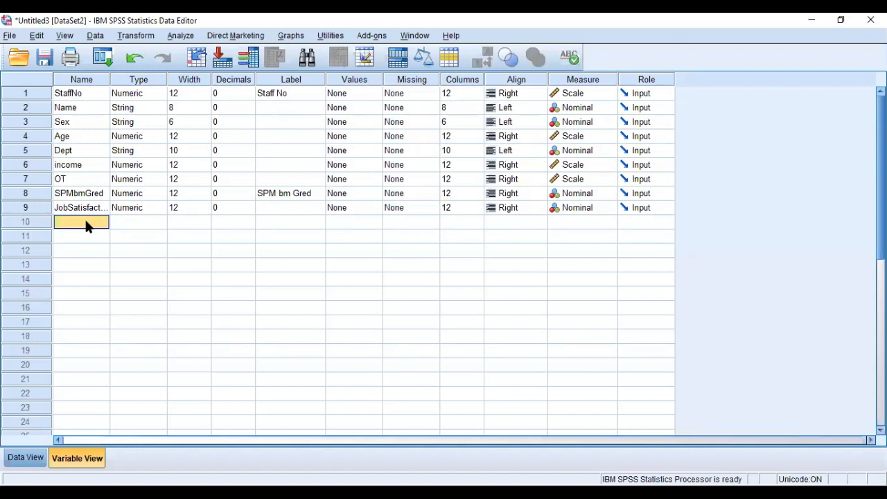
pyautogui.write('MarriageStatus')
# Set the MarriageStatus variable's type to String with 8 characters.
pyautogui.click(137, 221)
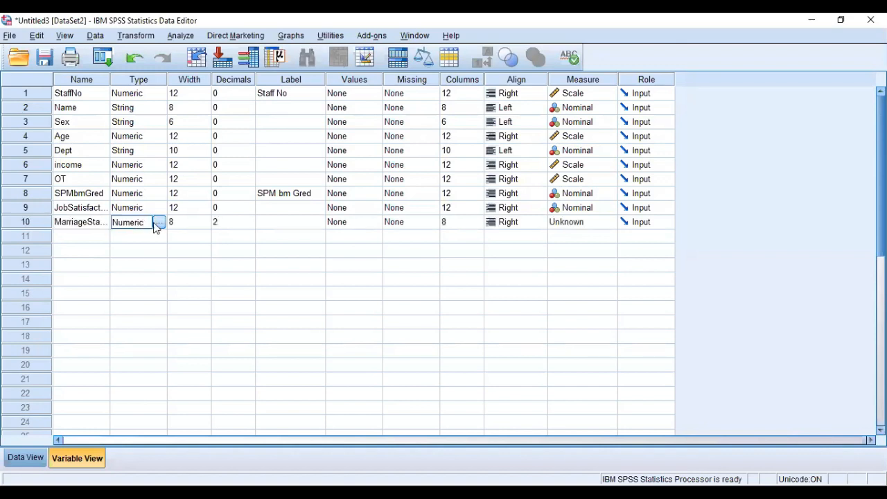
pyautogui.click(159, 222)
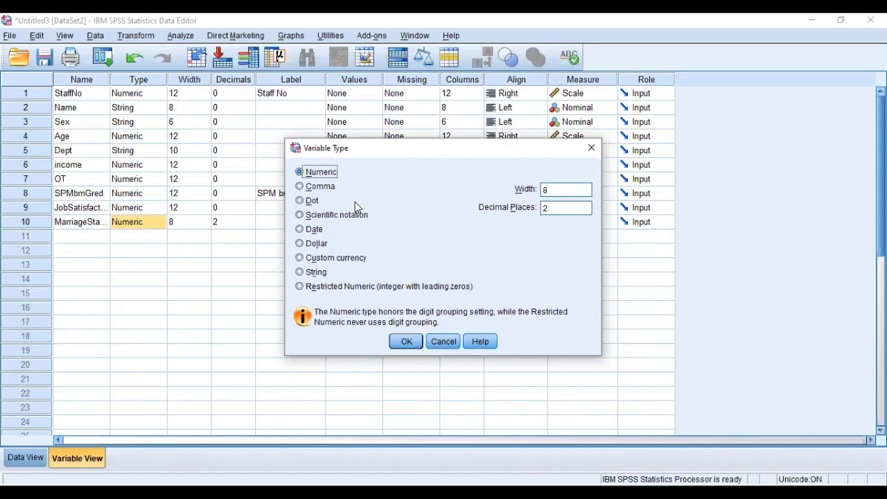
pyautogui.click(327, 274)
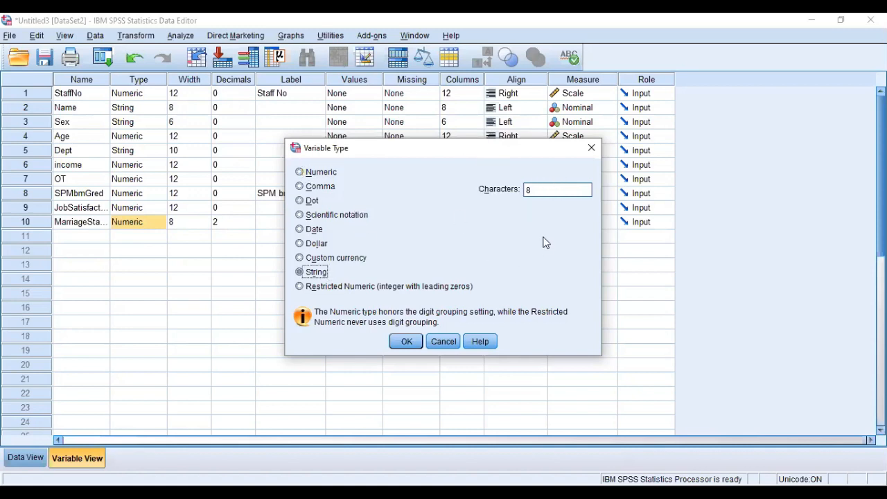
pyautogui.click(511, 115)
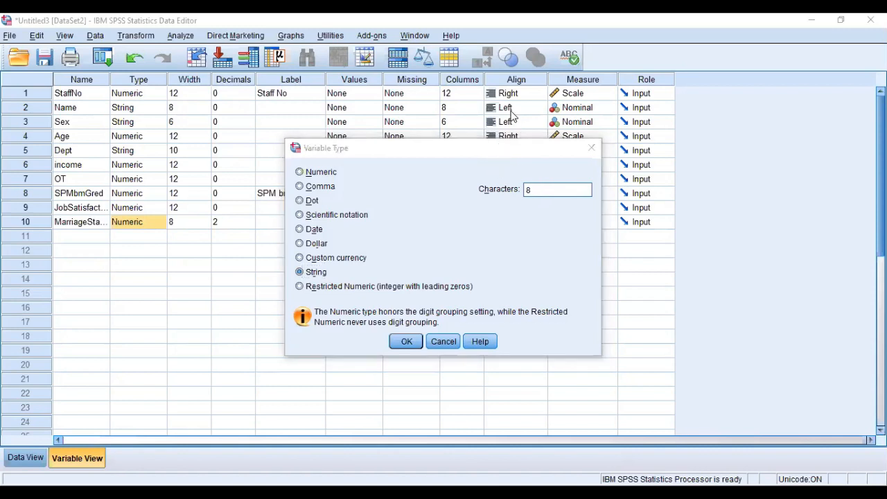
pyautogui.moveTo(454, 158)
pyautogui.mouseDown()
pyautogui.moveTo(564, 143)
pyautogui.moveTo(533, 149)
pyautogui.mouseUp()
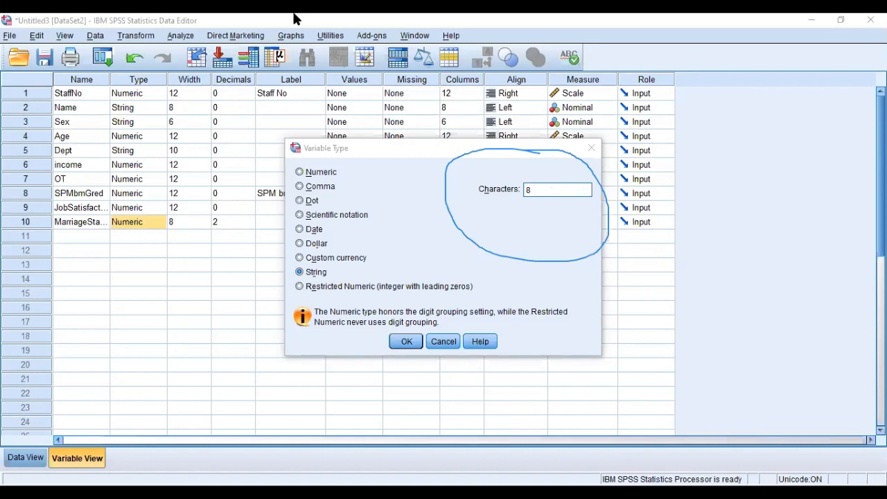
pyautogui.click(536, 192)
pyautogui.press('BackSpace')
pyautogui.write('7')
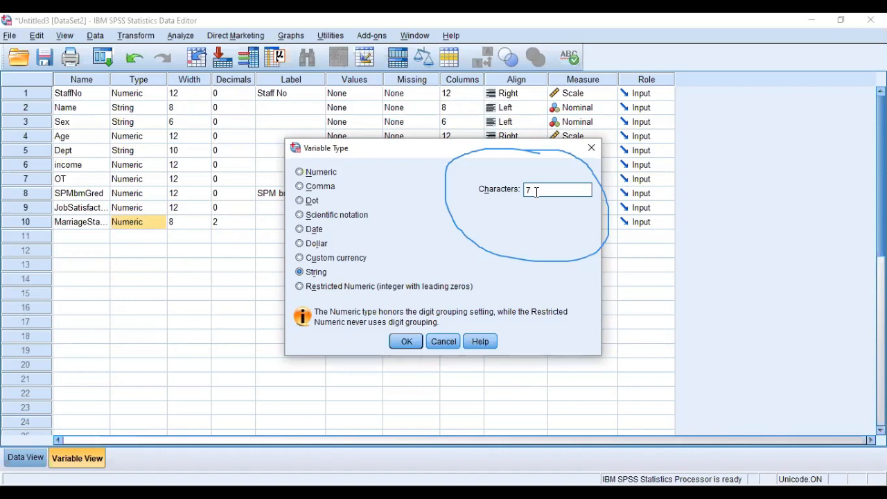
pyautogui.press('BackSpace')
pyautogui.write('8')
pyautogui.click(408, 342)
pyautogui.click(195, 223)
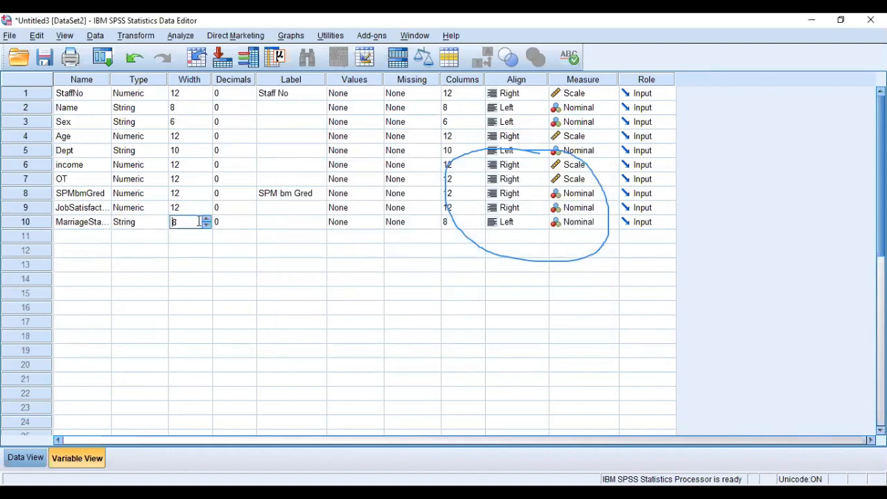
pyautogui.click(146, 225)
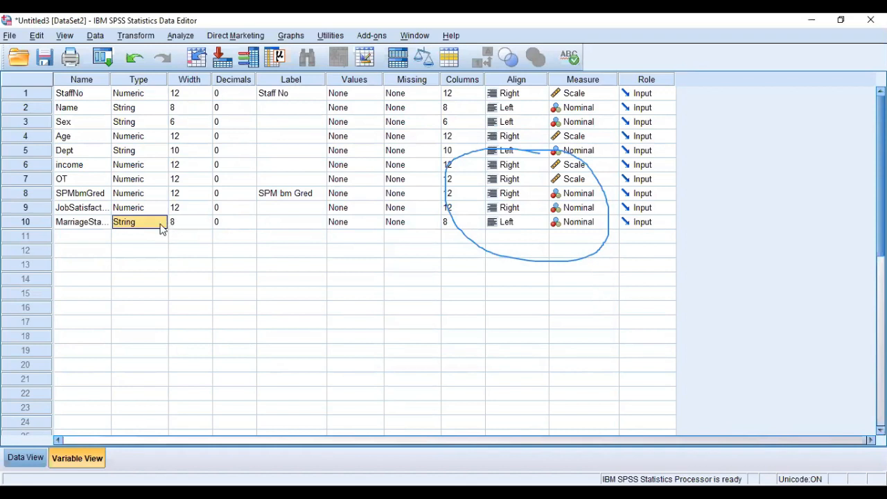
pyautogui.click(175, 226)
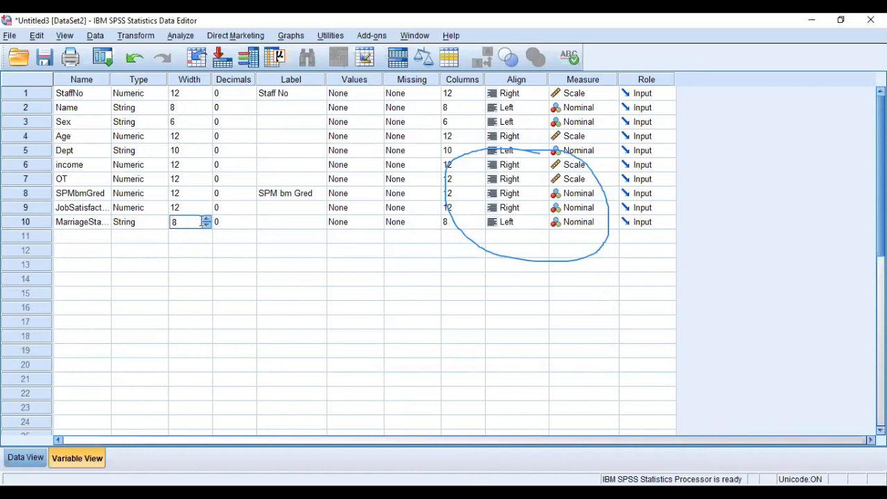
pyautogui.click(710, 86)
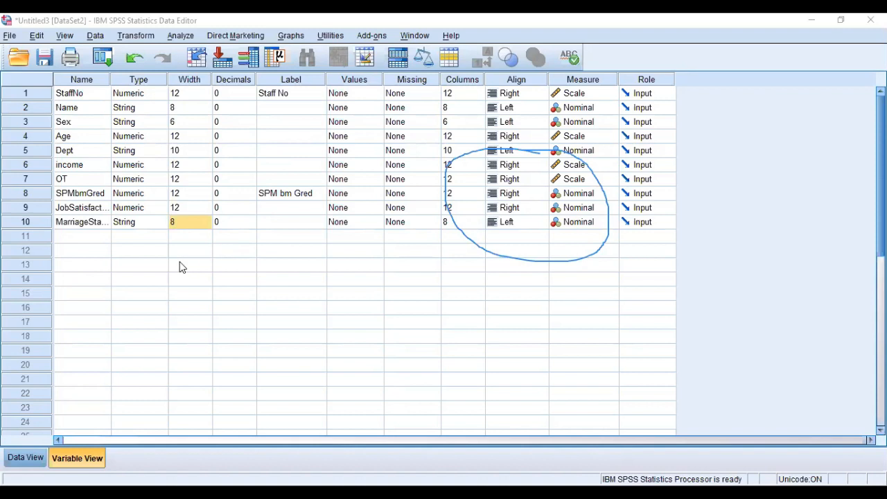
# Enter 70.50 as the income of the eleventh record.
pyautogui.click(235, 164)
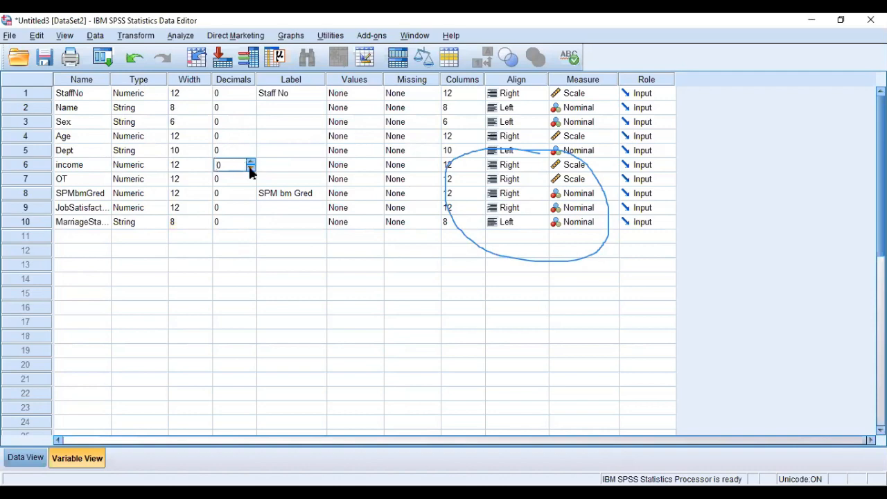
pyautogui.click(92, 165)
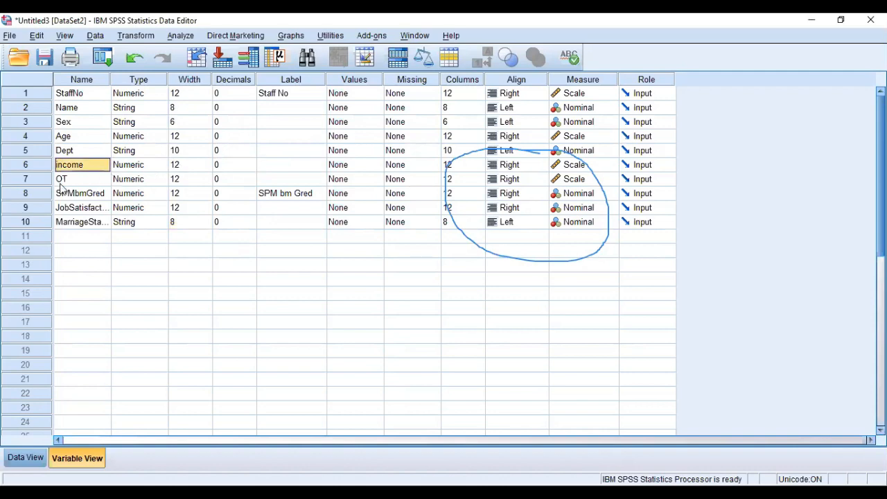
pyautogui.click(25, 457)
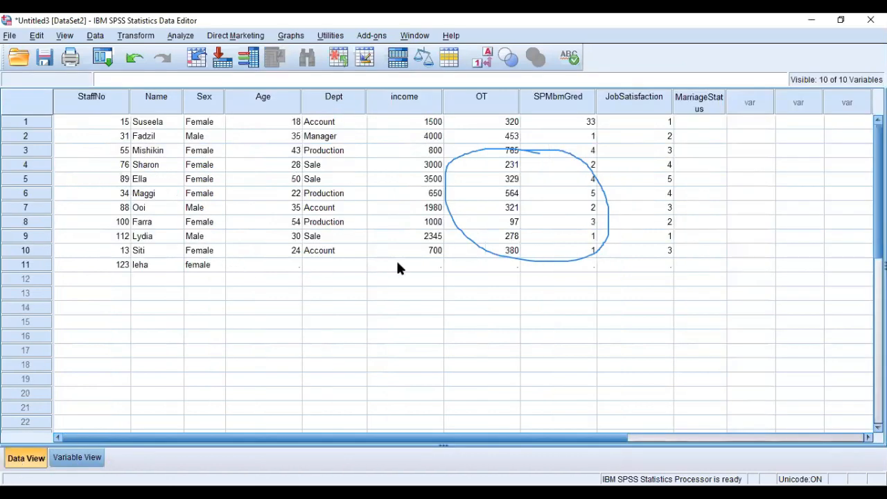
pyautogui.click(427, 266)
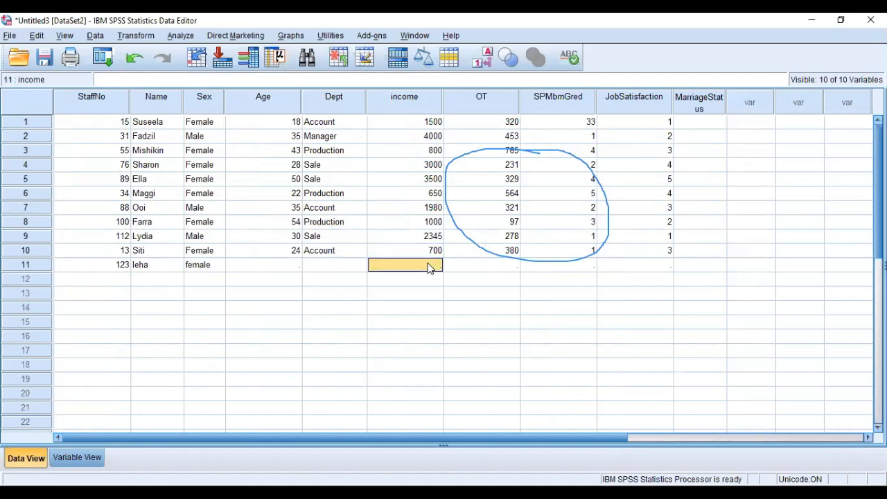
pyautogui.write('70.50')
pyautogui.click(488, 81)
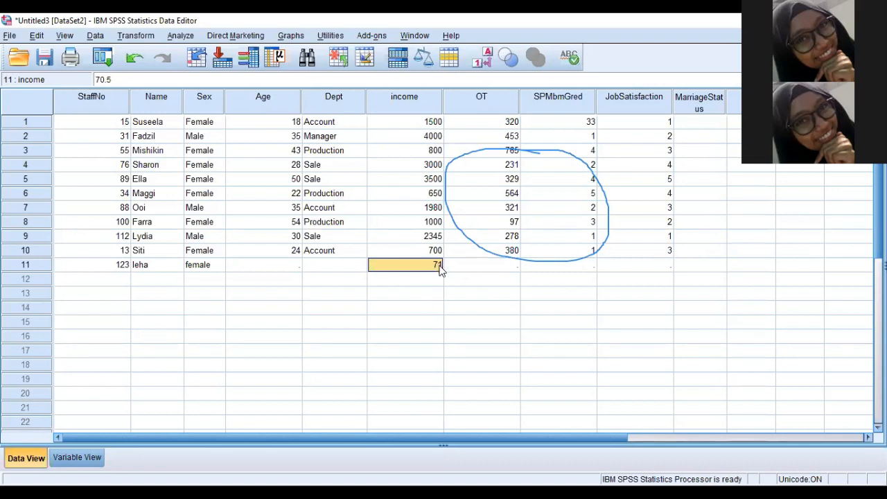
# Replace the eleventh record's income with .50 and check how the decimal value displays.
pyautogui.write('.5')
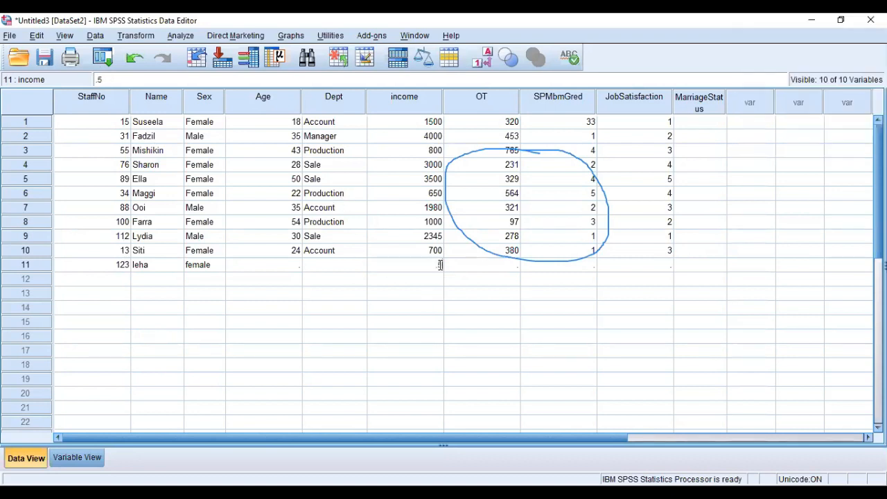
pyautogui.write('0')
pyautogui.click(94, 459)
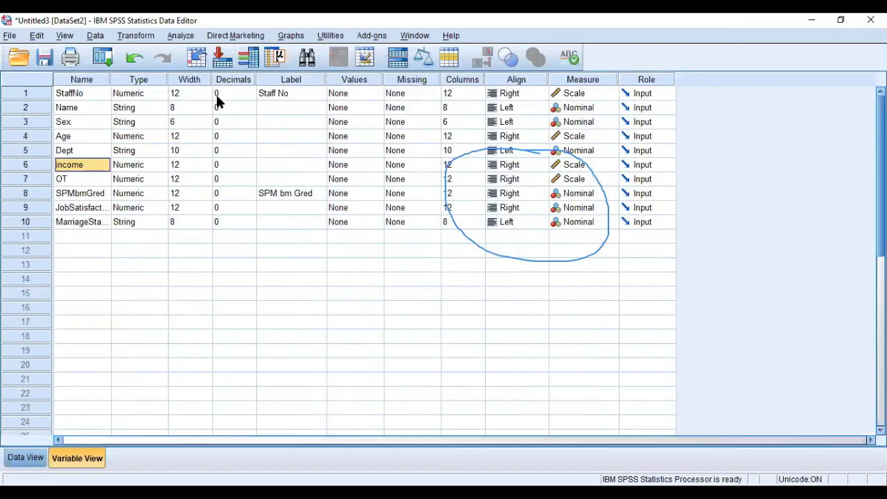
pyautogui.click(42, 460)
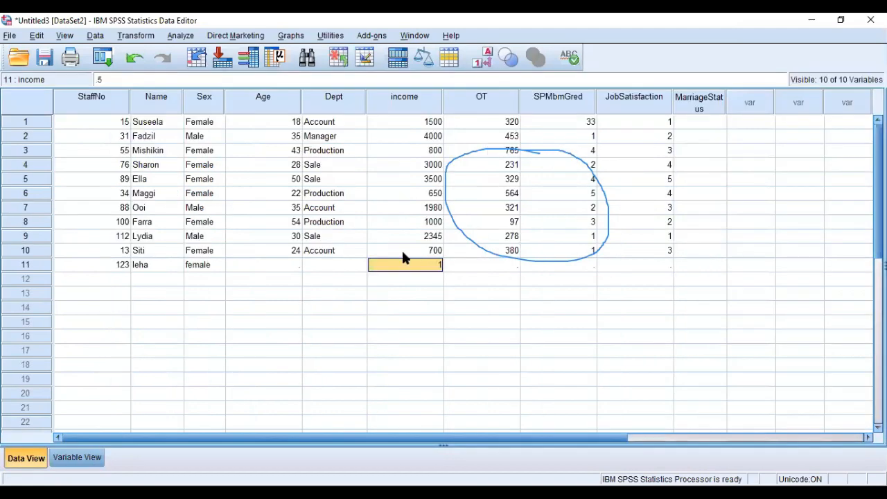
pyautogui.click(424, 291)
pyautogui.click(441, 264)
# Set the income variable's decimals to 2 and return to the data records.
pyautogui.click(77, 460)
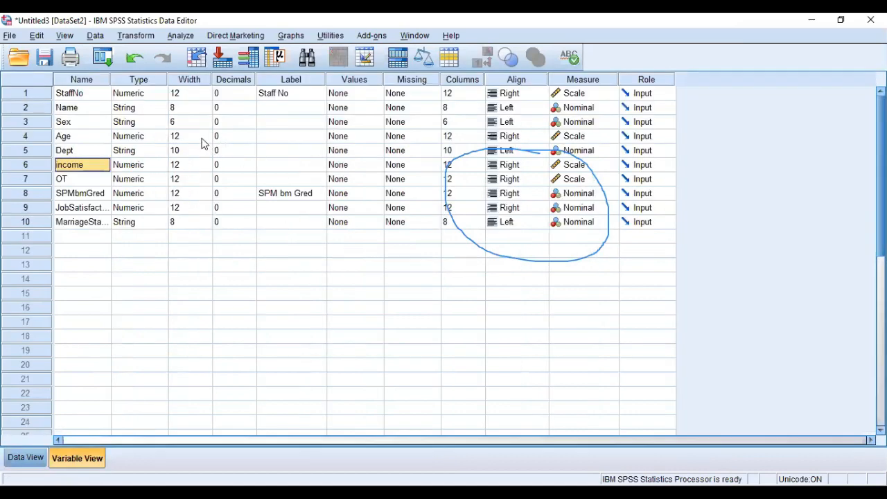
pyautogui.click(239, 164)
pyautogui.click(251, 162)
pyautogui.click(251, 162)
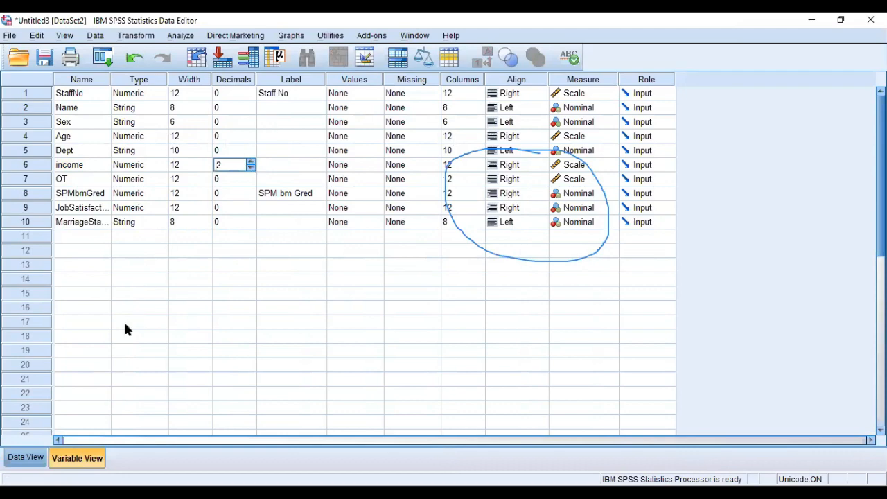
pyautogui.click(26, 458)
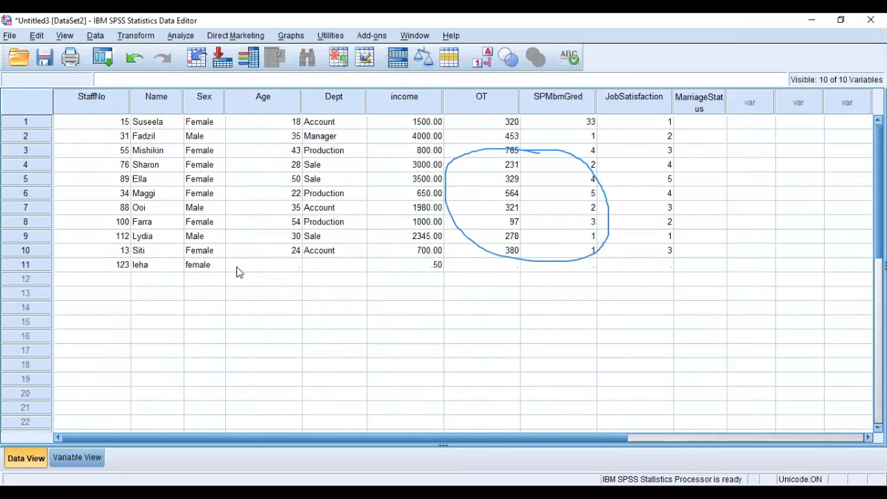
# Change the eleventh record's income to 71.50.
pyautogui.click(430, 271)
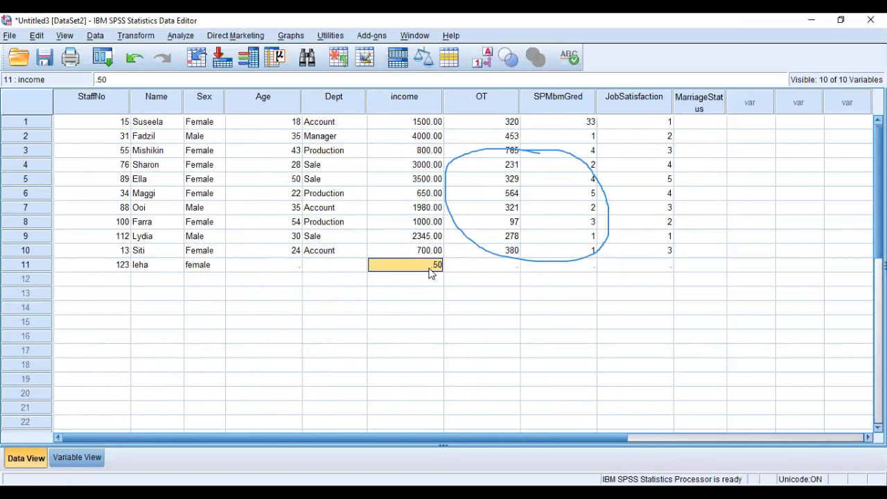
pyautogui.press('BackSpace')
pyautogui.write('71.50')
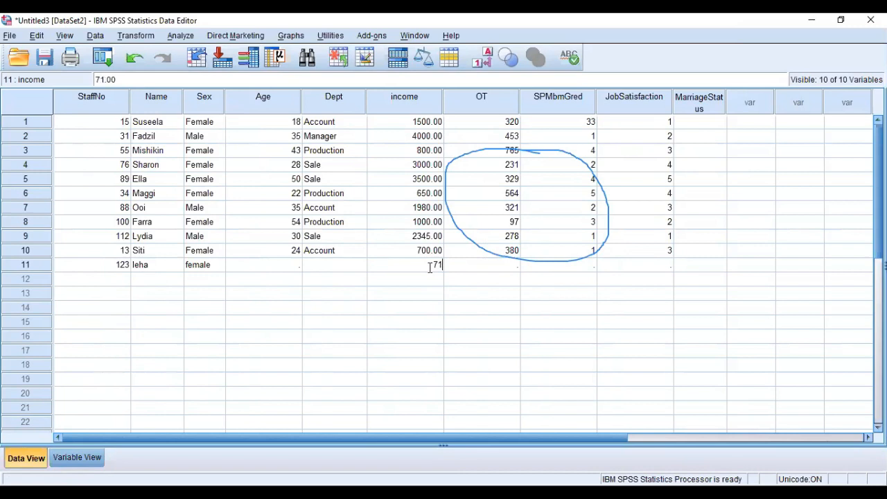
pyautogui.press('Return')
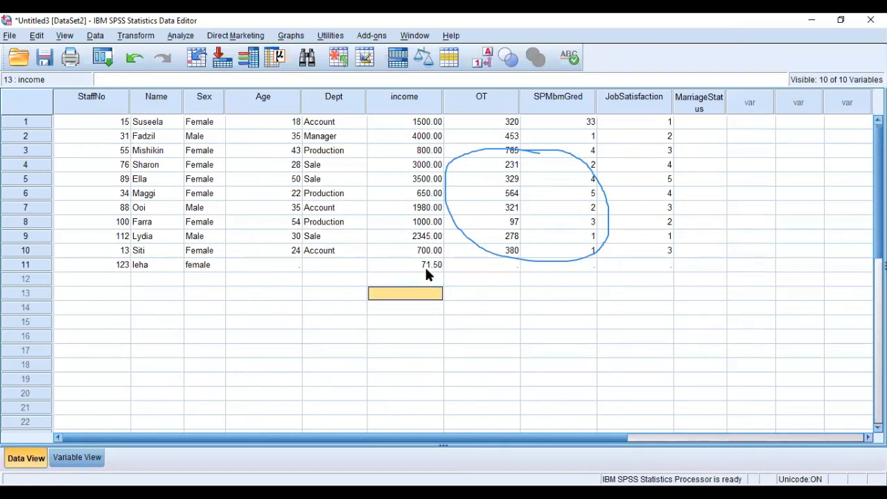
# Set the eleventh record's income to 71.56.
pyautogui.click(426, 269)
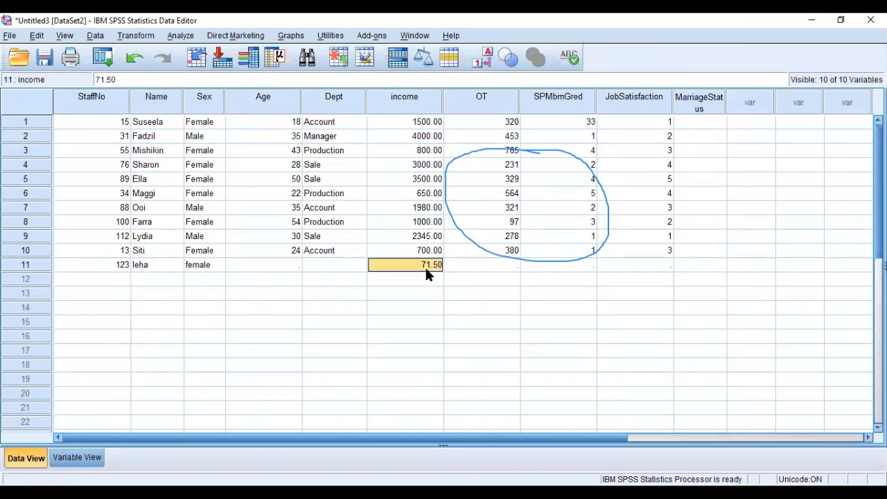
pyautogui.write('71')
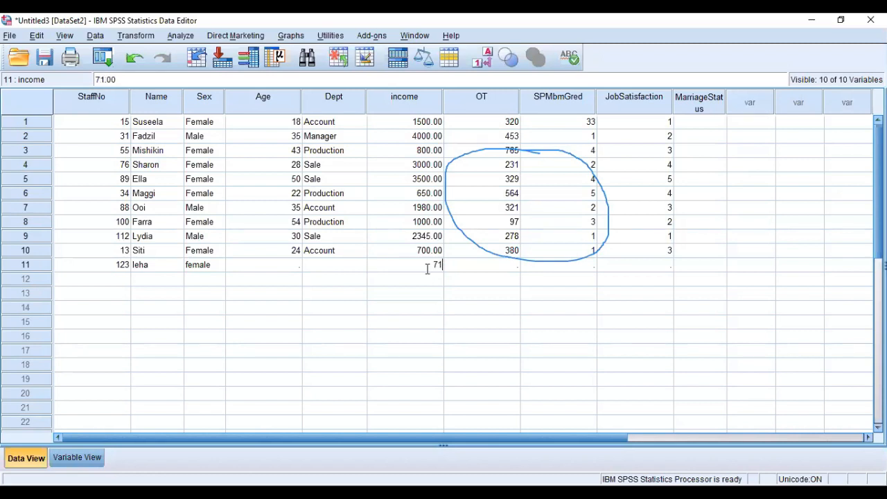
pyautogui.write('.55')
pyautogui.write('6')
pyautogui.press('Return')
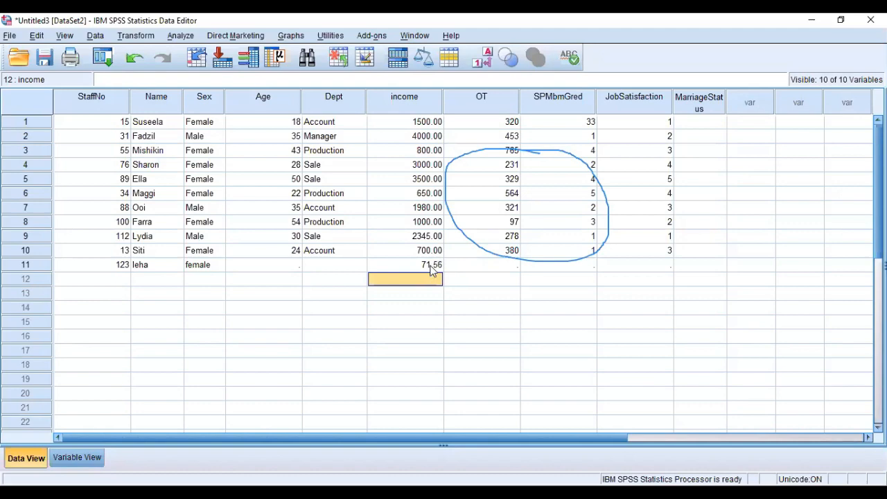
# Define an eleventh variable named q1 below MarriageStatus in the variable list.
pyautogui.click(90, 461)
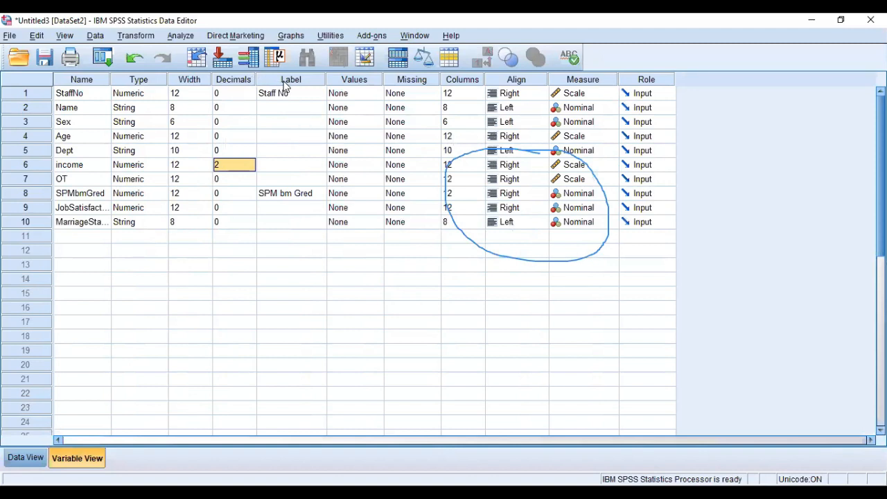
pyautogui.click(282, 123)
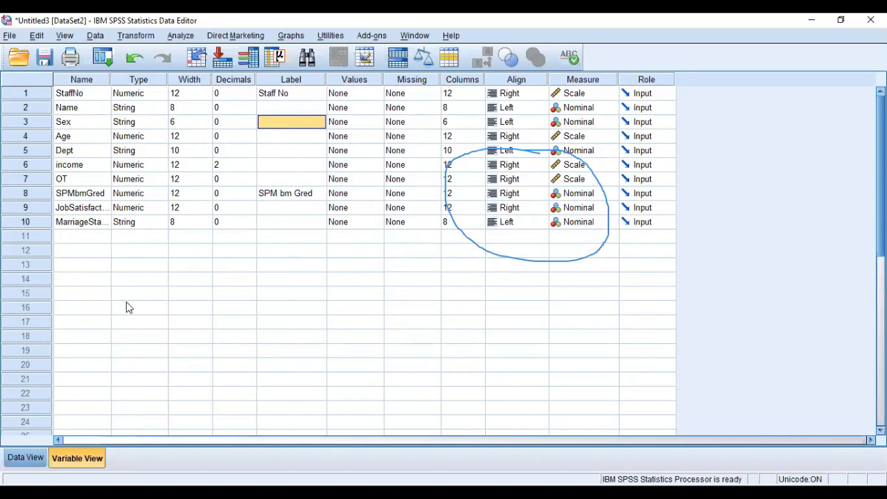
pyautogui.click(96, 239)
pyautogui.write('q1')
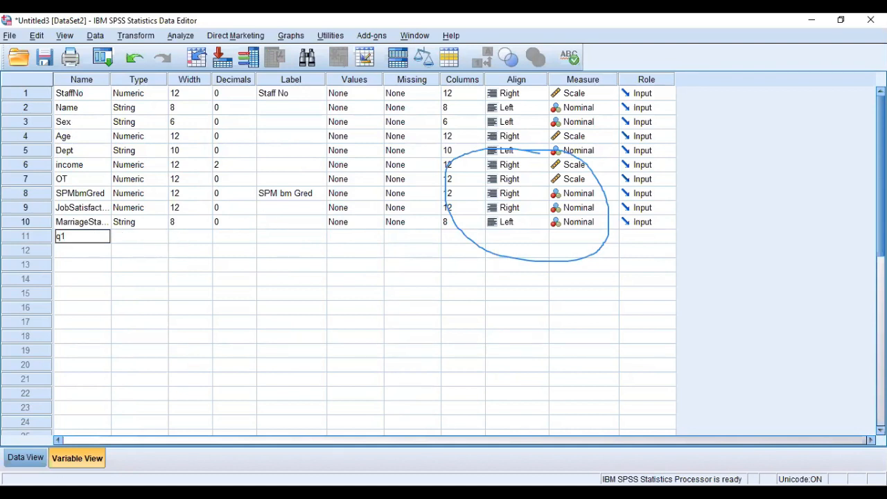
pyautogui.click(468, 493)
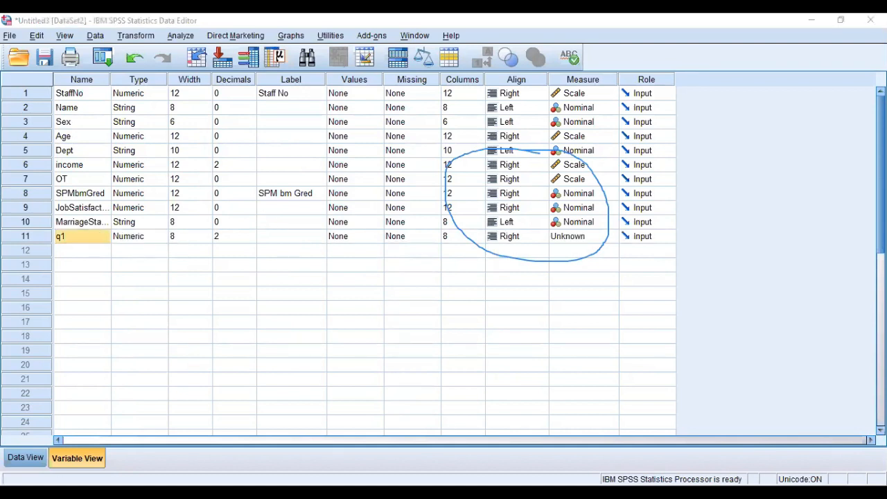
pyautogui.click(554, 79)
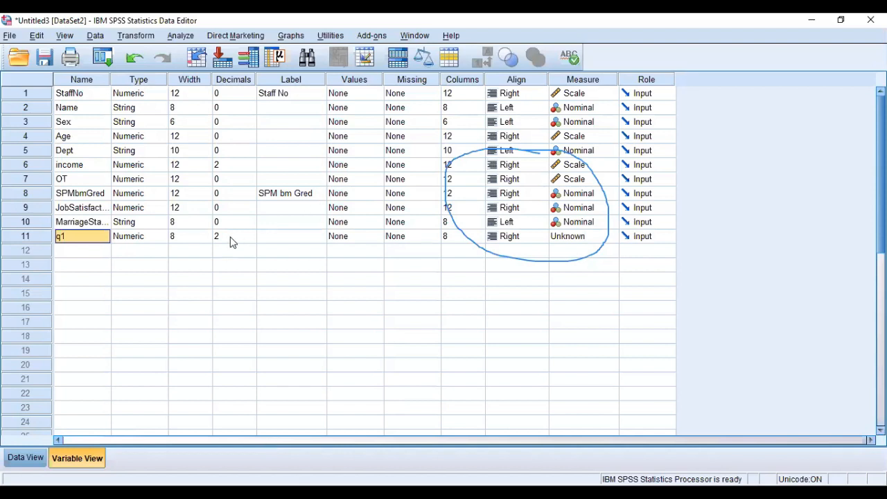
# Label the q1 variable with the question "How many child do u have?".
pyautogui.click(282, 237)
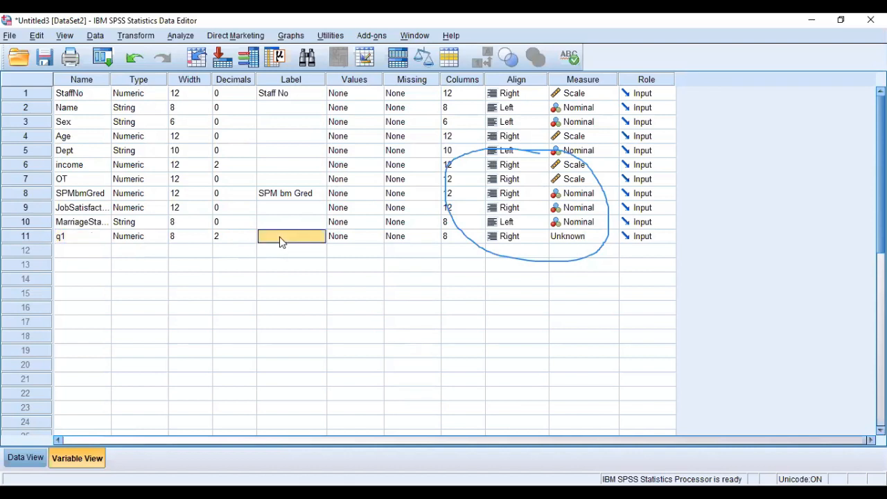
pyautogui.hotkey('alt', 'Tab')
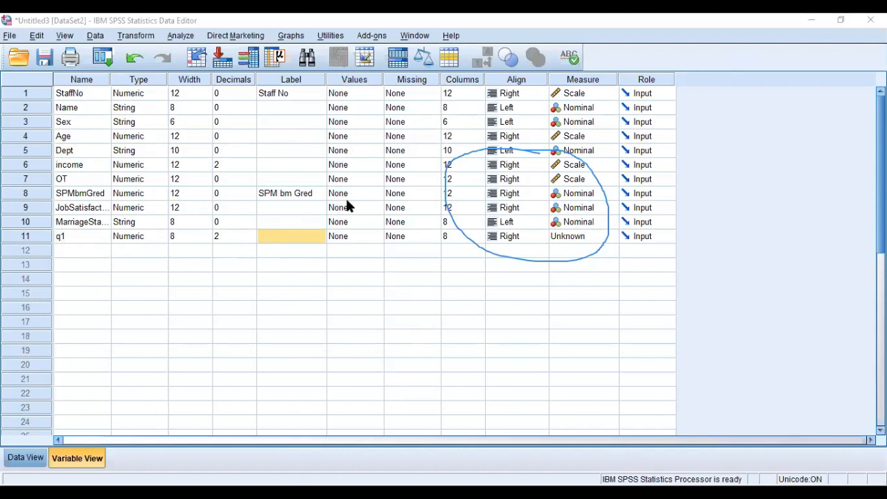
pyautogui.click(315, 236)
pyautogui.click(315, 236)
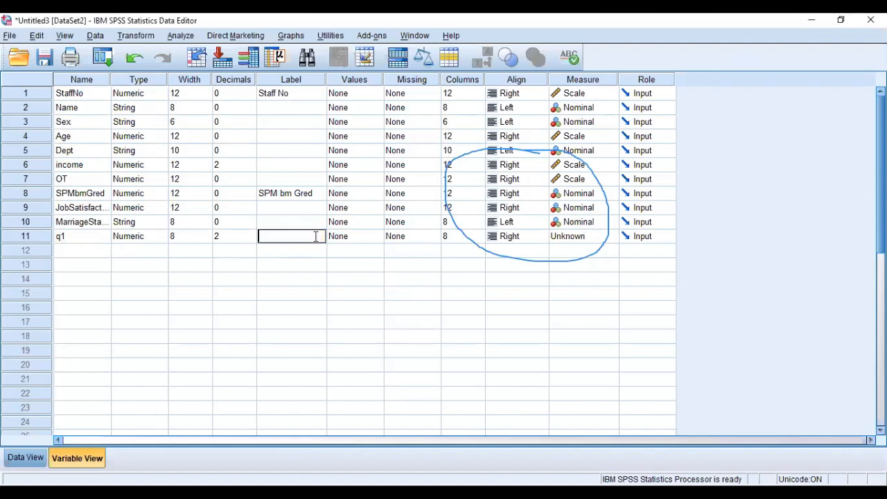
pyautogui.write('How many child do u hav')
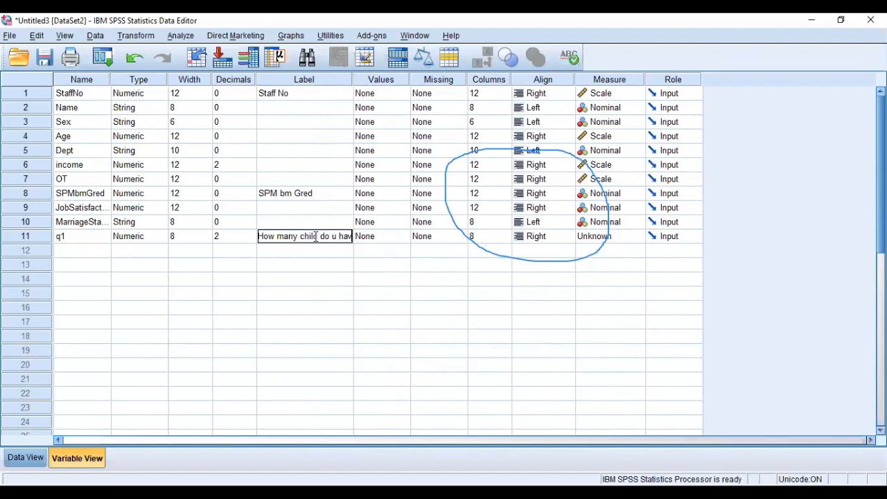
pyautogui.write('e?')
pyautogui.click(333, 254)
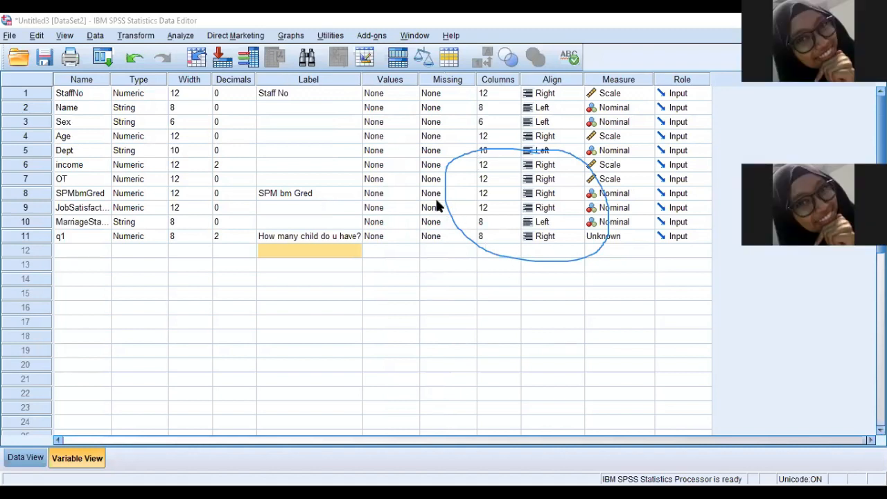
pyautogui.click(378, 236)
pyautogui.click(332, 236)
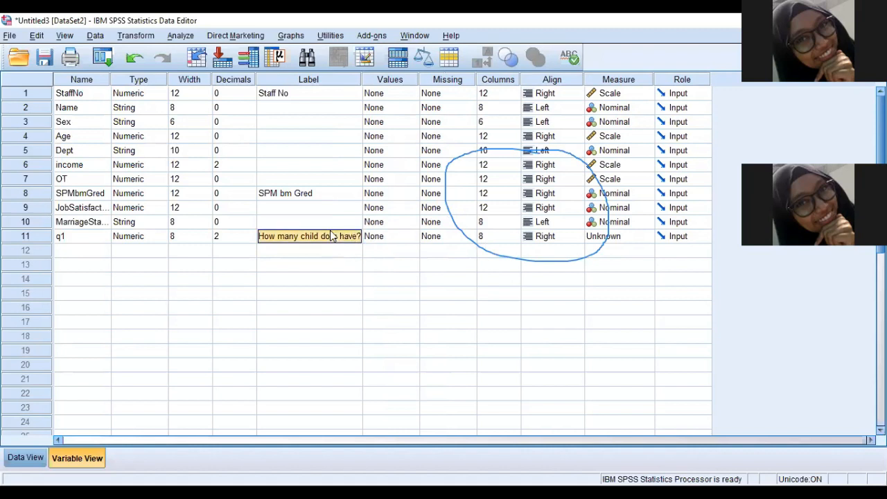
# Open the value labels of q1 and add value 1 with the label "less then two".
pyautogui.click(399, 231)
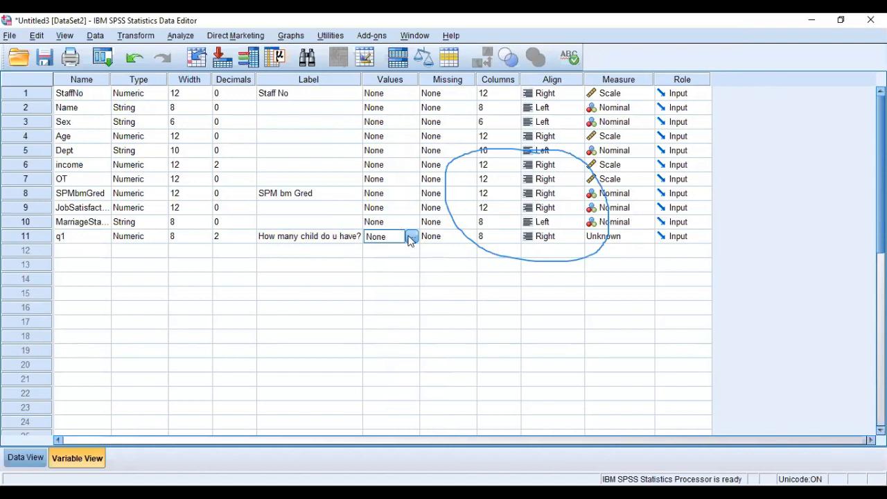
pyautogui.click(411, 238)
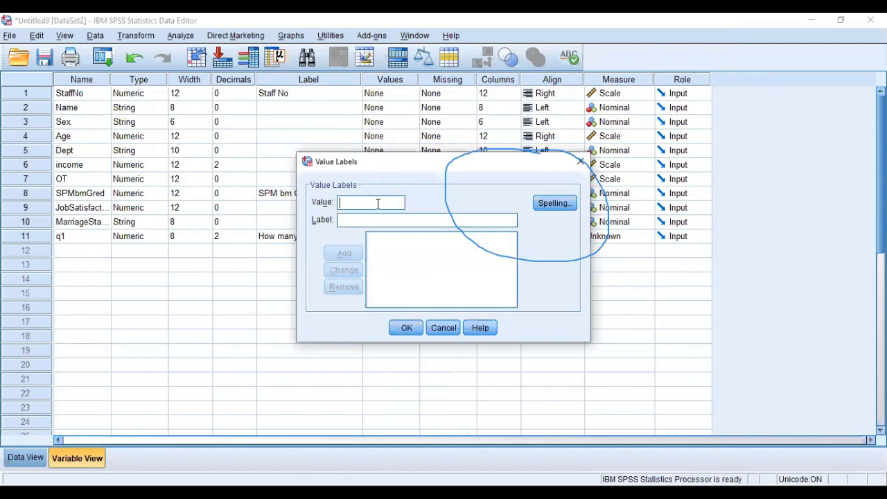
pyautogui.moveTo(406, 165); pyautogui.dragTo(510, 161)
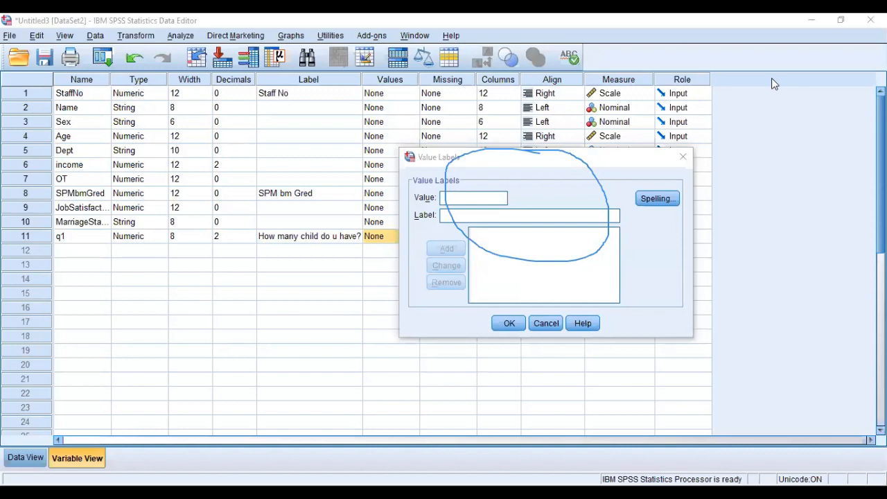
pyautogui.click(559, 196)
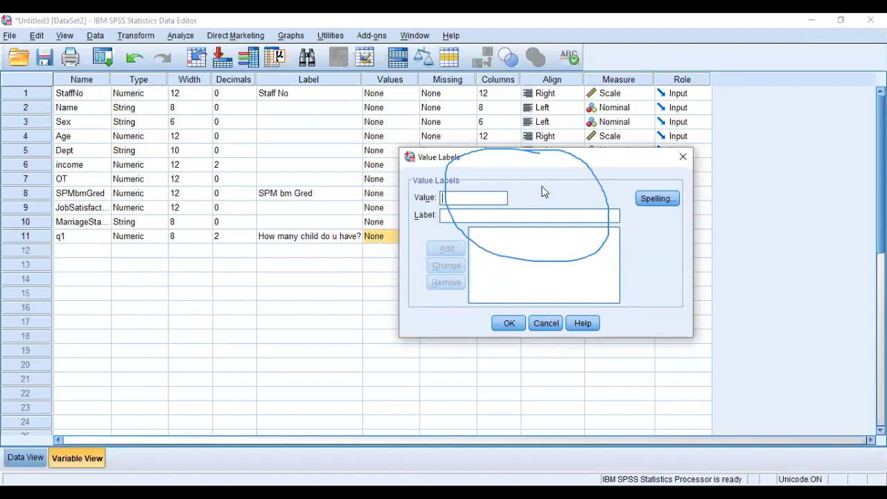
pyautogui.moveTo(557, 164); pyautogui.dragTo(650, 178)
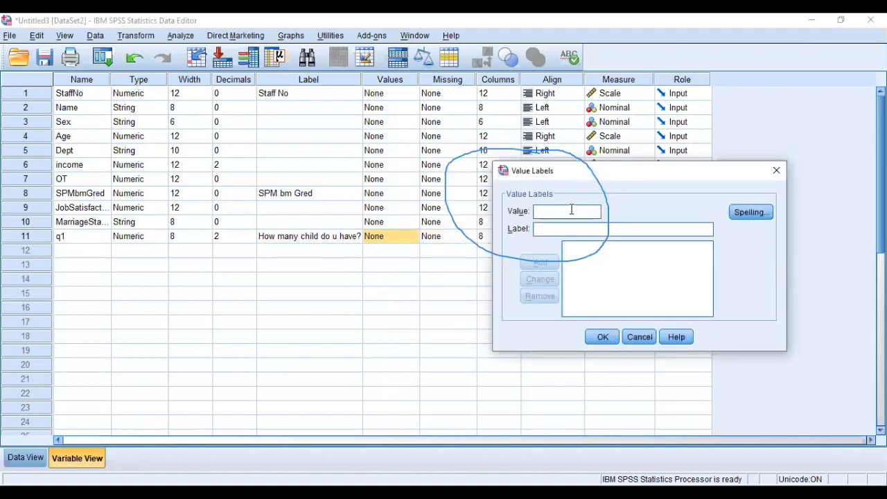
pyautogui.write('1')
pyautogui.click(568, 229)
pyautogui.write('l')
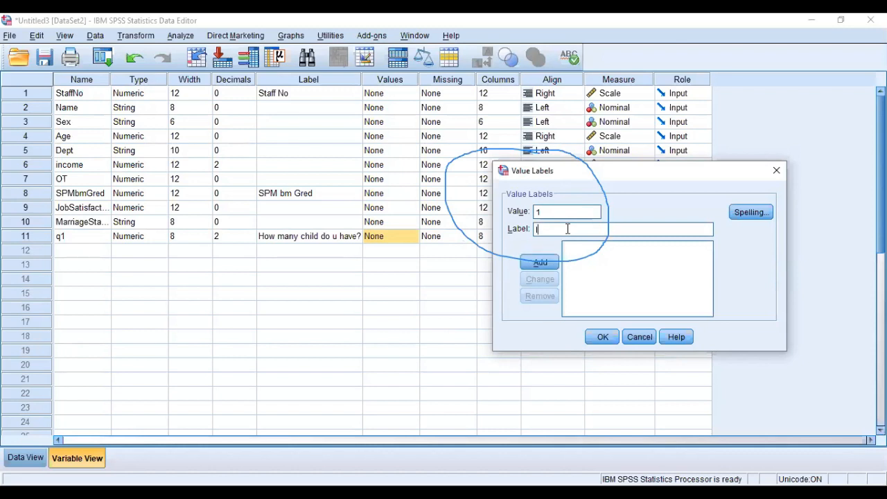
pyautogui.write('ess then two')
pyautogui.click(540, 263)
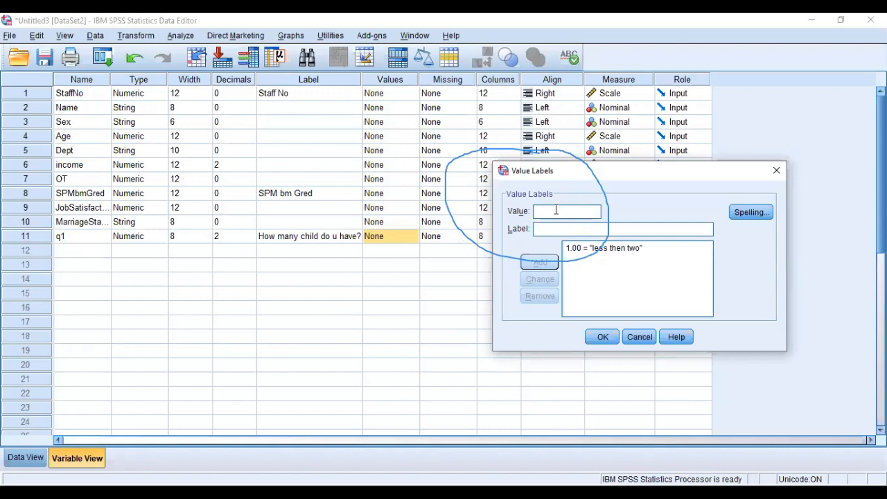
# Add value 2 with the label "3-5" to the value labels of q1.
pyautogui.click(555, 211)
pyautogui.write('2')
pyautogui.click(570, 230)
pyautogui.write('more')
pyautogui.press('BackSpace')
pyautogui.press('BackSpace')
pyautogui.press('BackSpace')
pyautogui.press('BackSpace')
pyautogui.write('3-5')
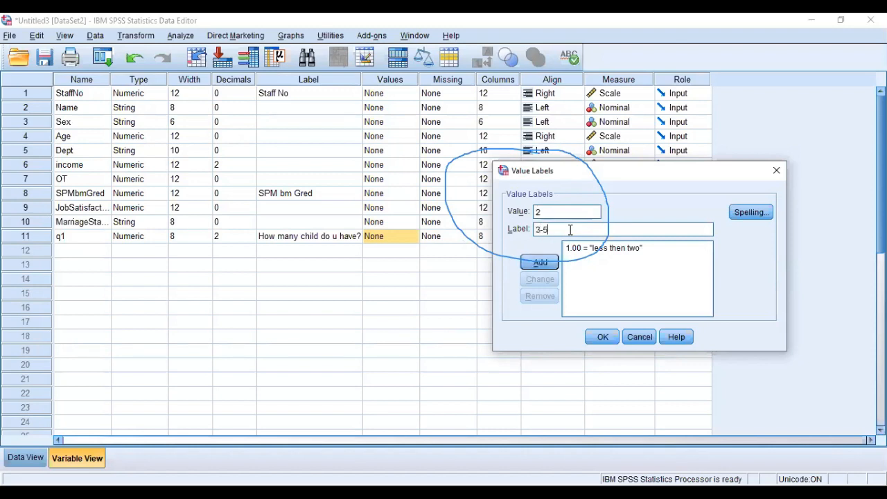
pyautogui.click(544, 263)
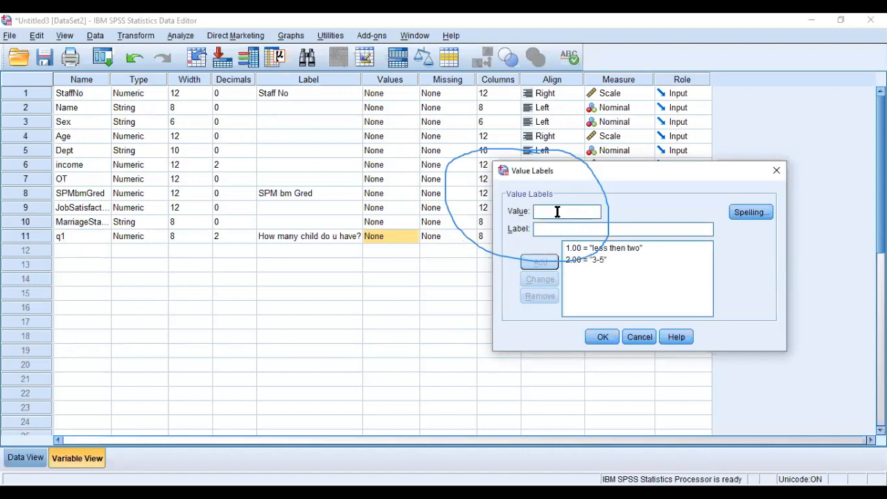
# Add value 3 with the label "5 and above" and apply the value labels to q1.
pyautogui.click(557, 213)
pyautogui.write('35 and ab')
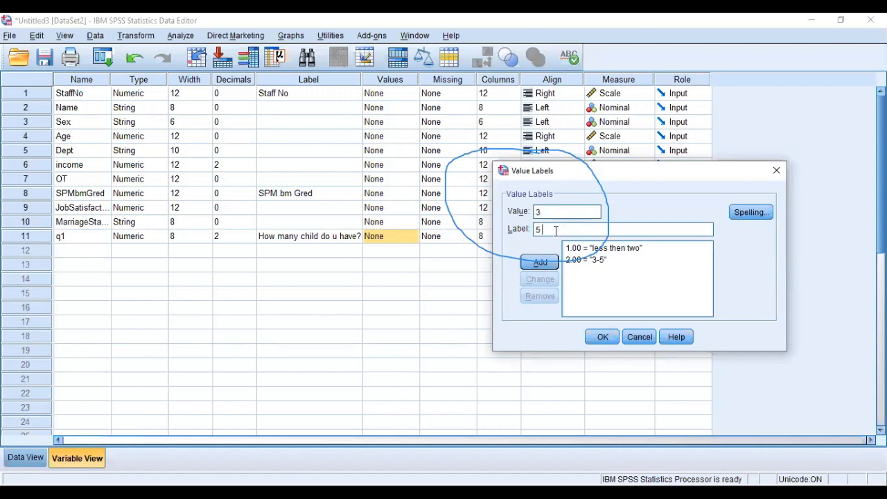
pyautogui.write('e')
pyautogui.click(540, 262)
pyautogui.click(603, 336)
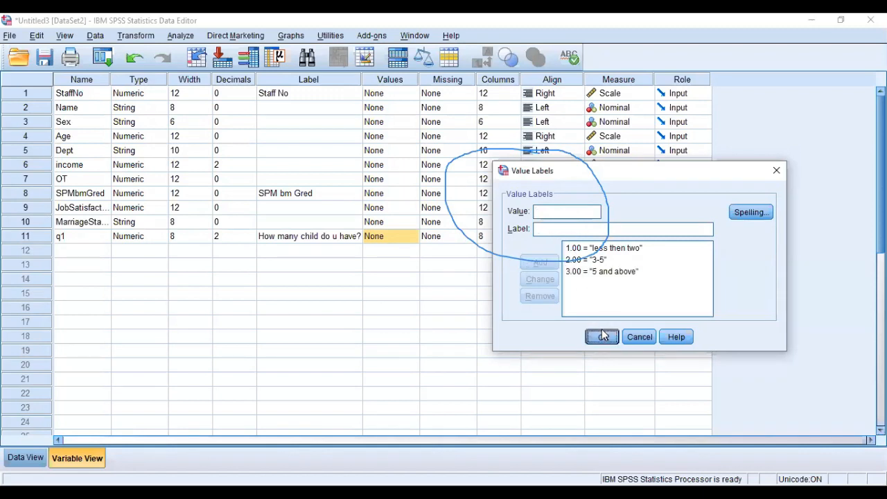
# Set the number of decimals of q1 to 0.
pyautogui.click(232, 238)
pyautogui.click(253, 240)
pyautogui.click(252, 240)
# Reopen the value labels of q1 to review the defined codes and close them without edits.
pyautogui.click(417, 236)
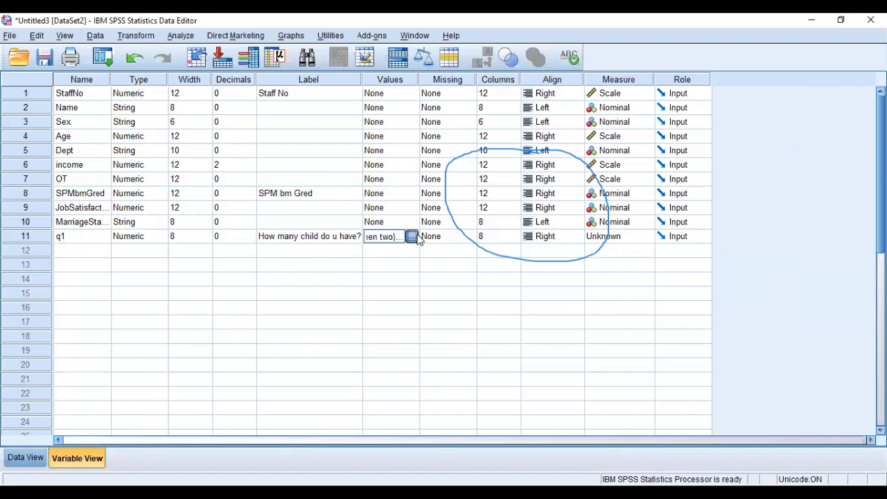
pyautogui.click(412, 237)
pyautogui.click(409, 327)
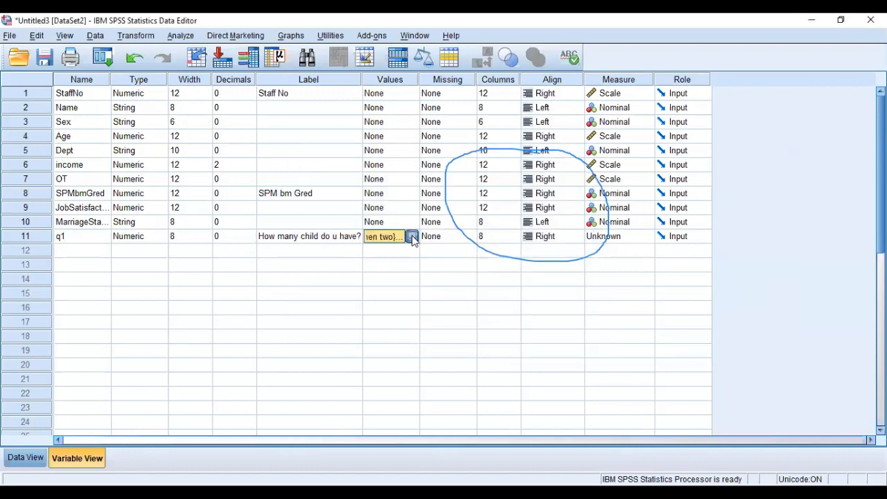
pyautogui.click(412, 237)
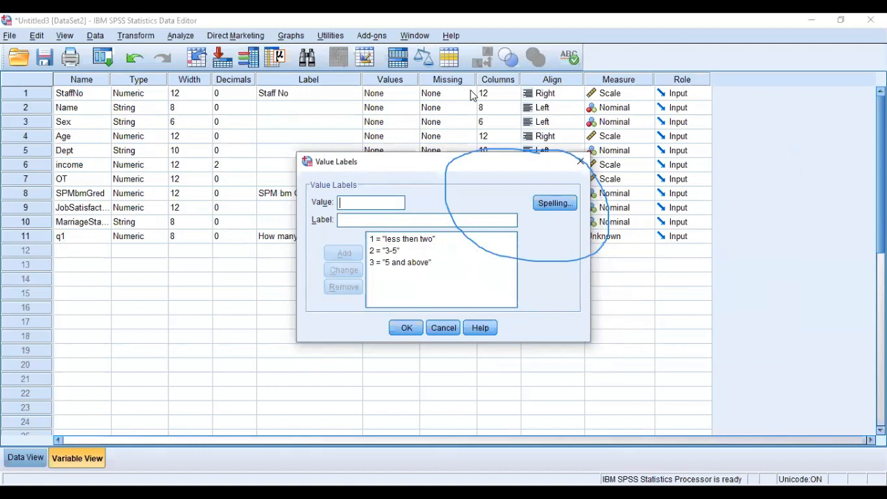
pyautogui.click(408, 330)
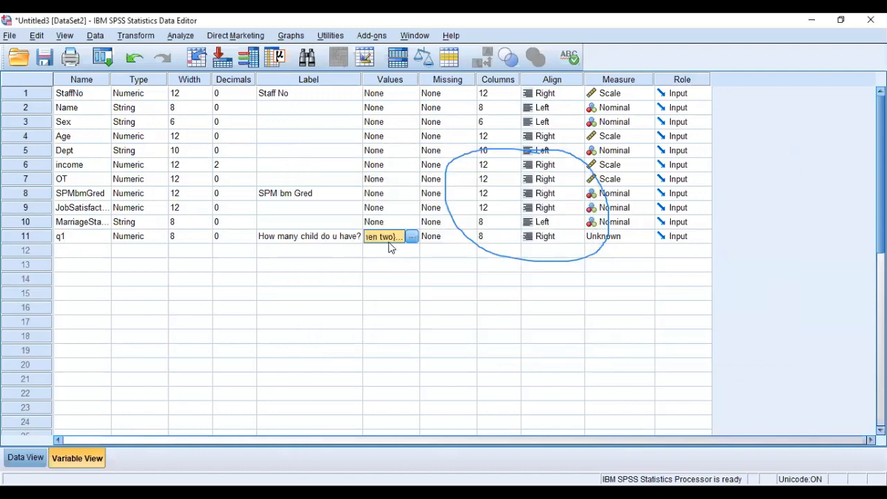
# Enter 3 as the eleventh record's q1 value in the data grid.
pyautogui.click(19, 462)
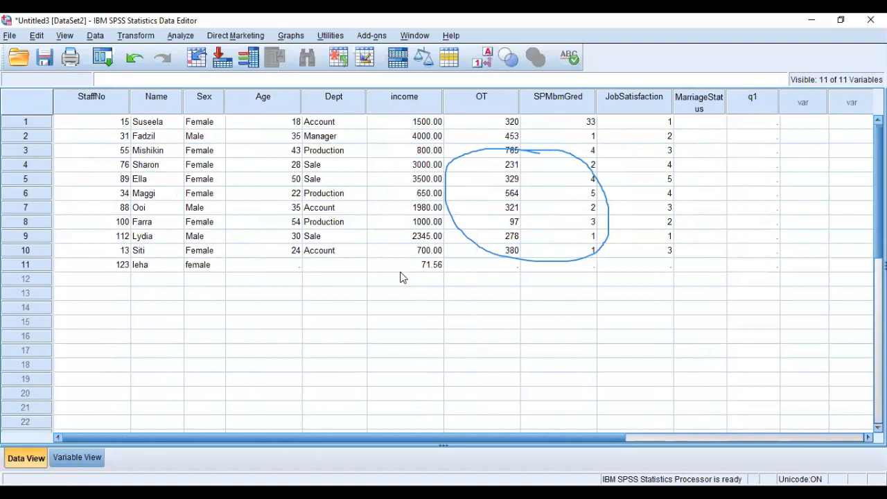
pyautogui.click(681, 269)
pyautogui.click(739, 269)
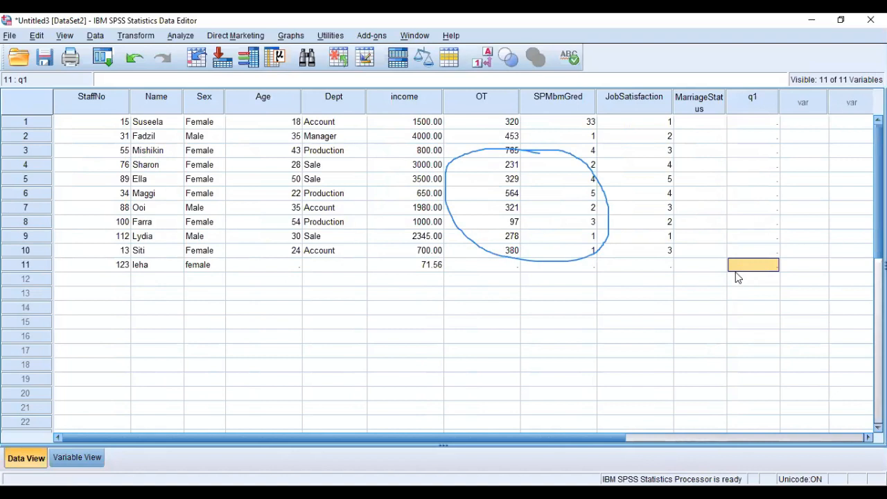
pyautogui.write('3')
pyautogui.click(737, 292)
pyautogui.click(761, 266)
# Switch the data display between value labels and numeric codes to compare how the q1 answer is shown.
pyautogui.click(482, 58)
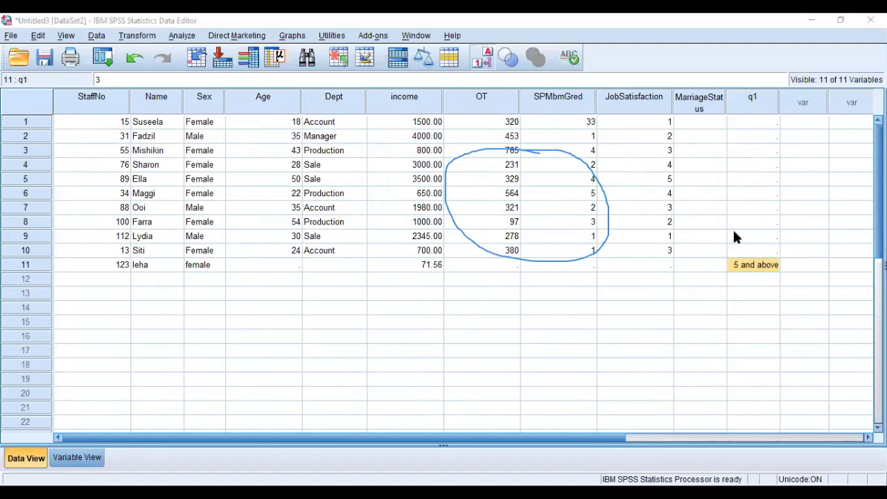
pyautogui.click(742, 255)
pyautogui.click(487, 60)
pyautogui.click(761, 265)
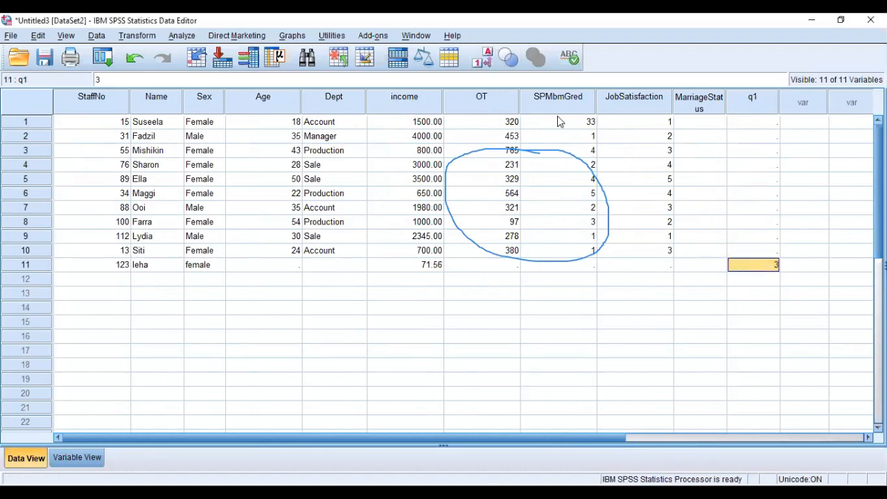
pyautogui.click(485, 60)
pyautogui.click(485, 60)
# Open the missing values settings of StaffNo in the variable list and try 999 as a discrete missing value.
pyautogui.click(77, 457)
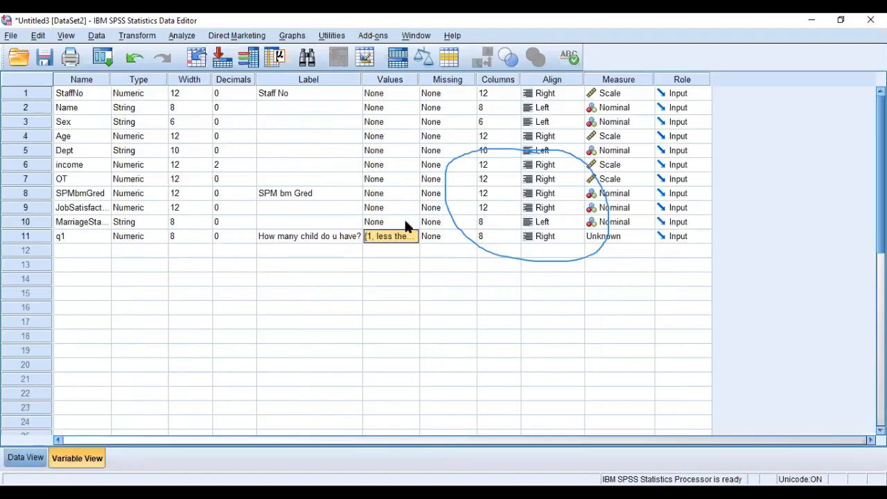
pyautogui.click(459, 97)
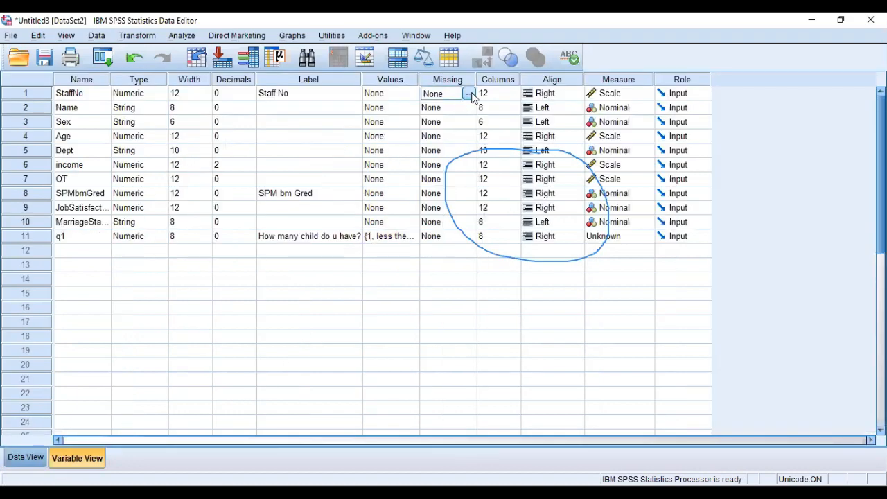
pyautogui.click(470, 94)
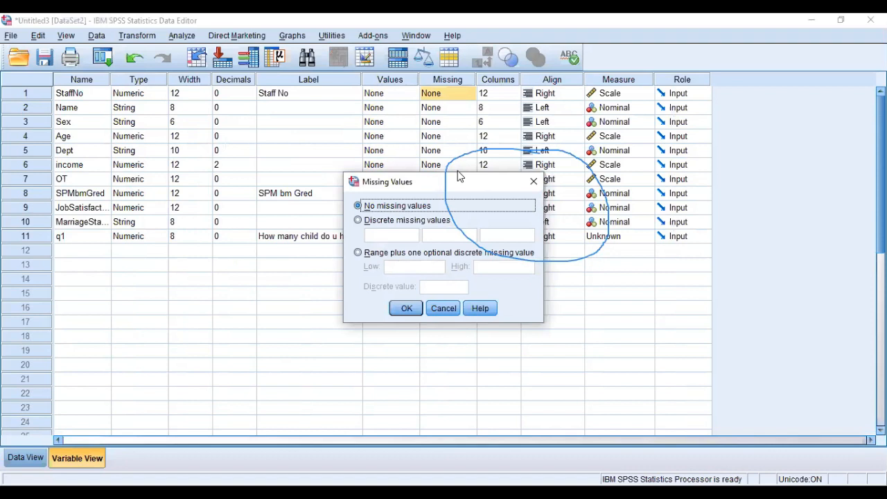
pyautogui.click(514, 93)
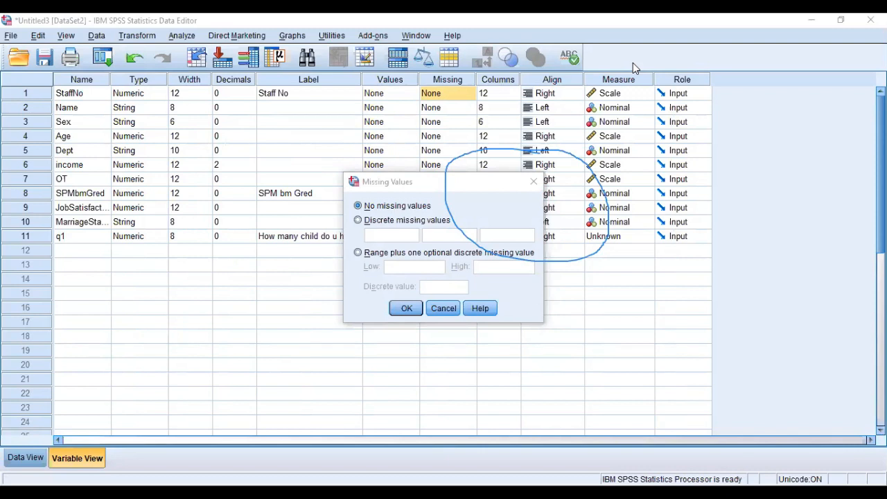
pyautogui.click(422, 212)
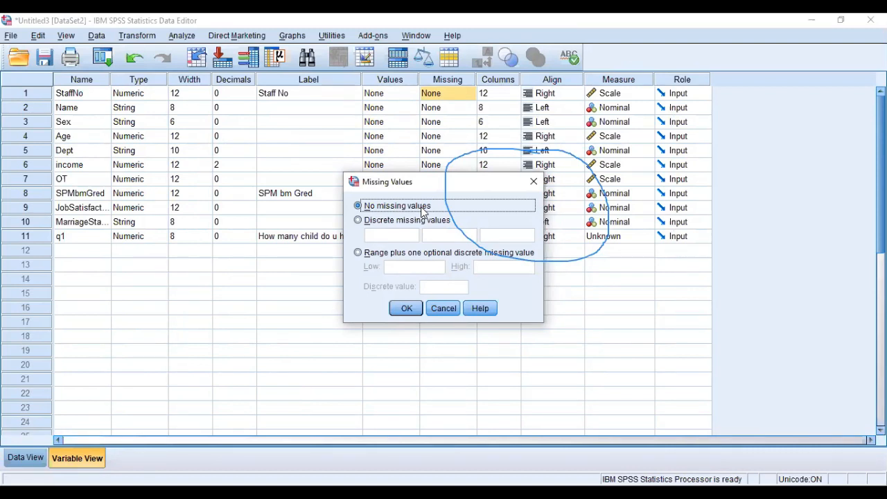
pyautogui.click(407, 220)
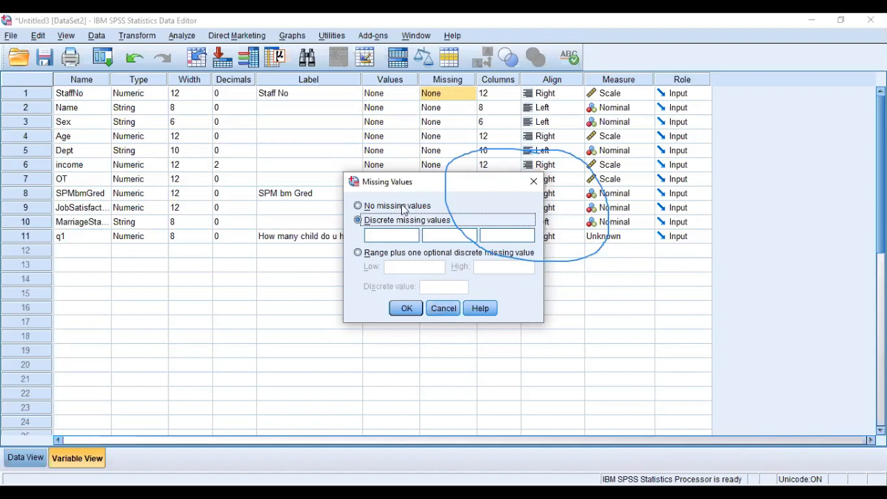
pyautogui.click(389, 239)
pyautogui.write('999')
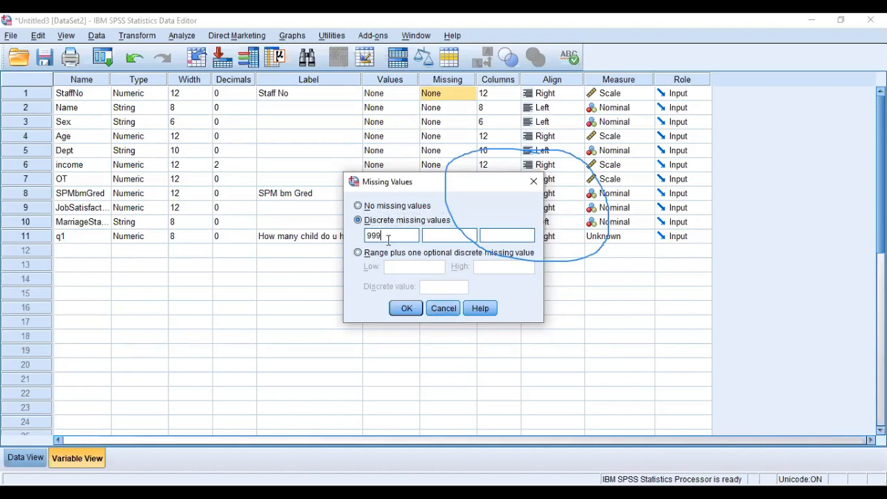
# Try 0 as StaffNo's discrete missing value, revert to no missing values and close the settings.
pyautogui.press('BackSpace')
pyautogui.press('BackSpace')
pyautogui.press('BackSpace')
pyautogui.write('0')
pyautogui.click(391, 210)
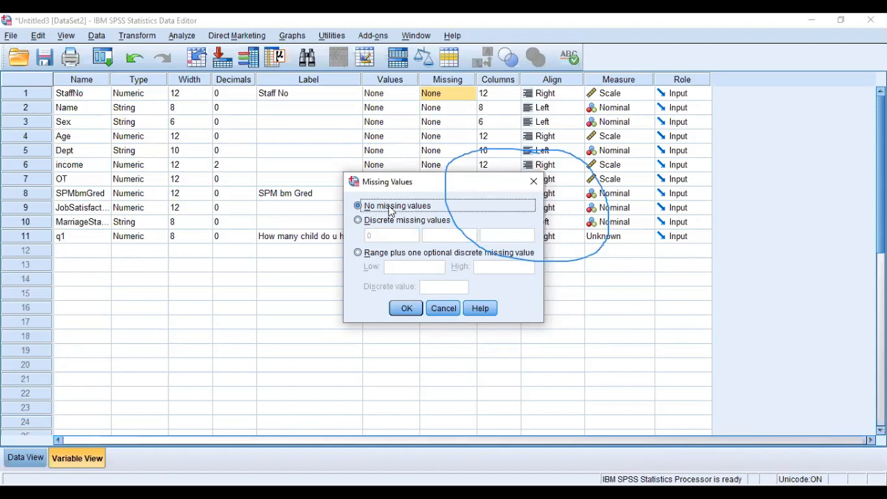
pyautogui.click(416, 307)
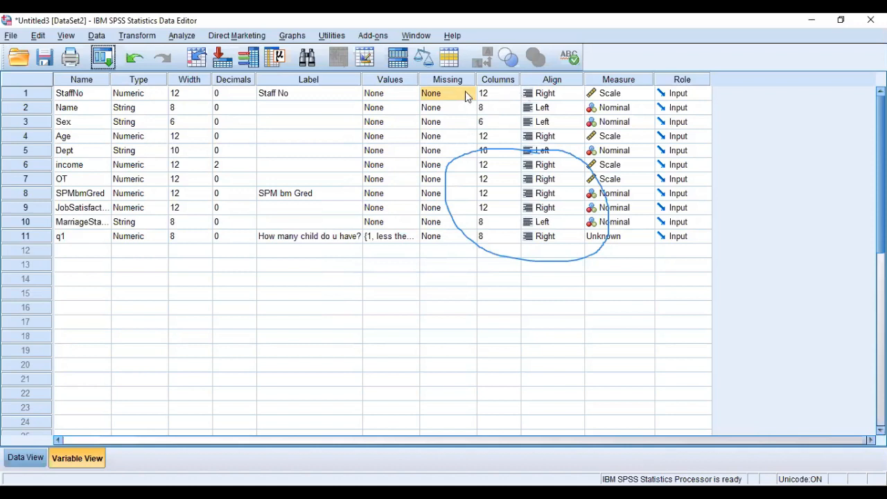
# Set the alignment of the StaffNo variable to Center.
pyautogui.click(514, 84)
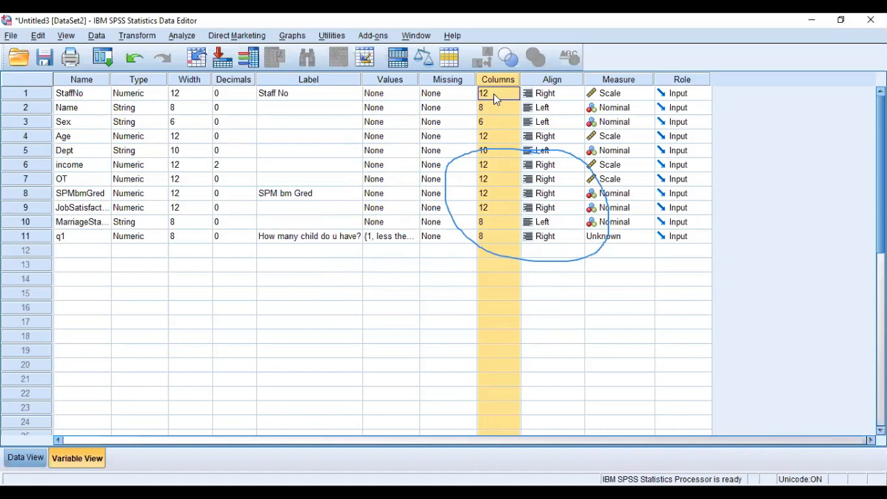
pyautogui.click(548, 81)
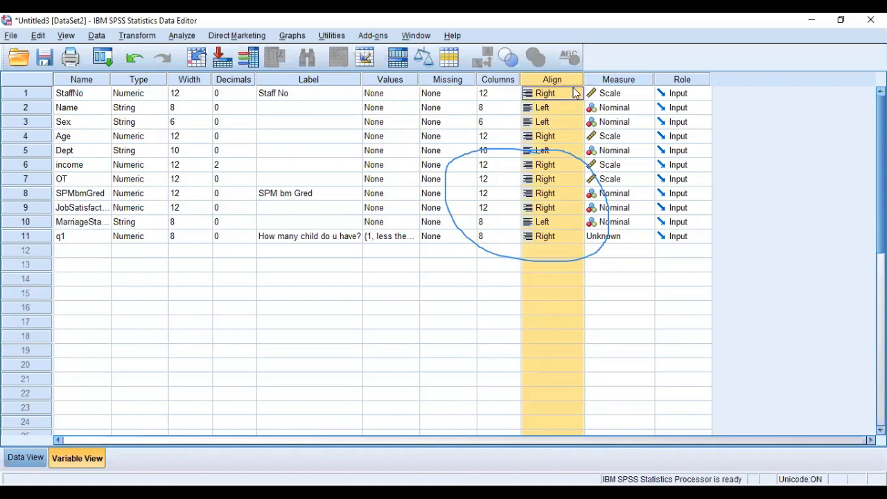
pyautogui.click(574, 93)
pyautogui.click(576, 92)
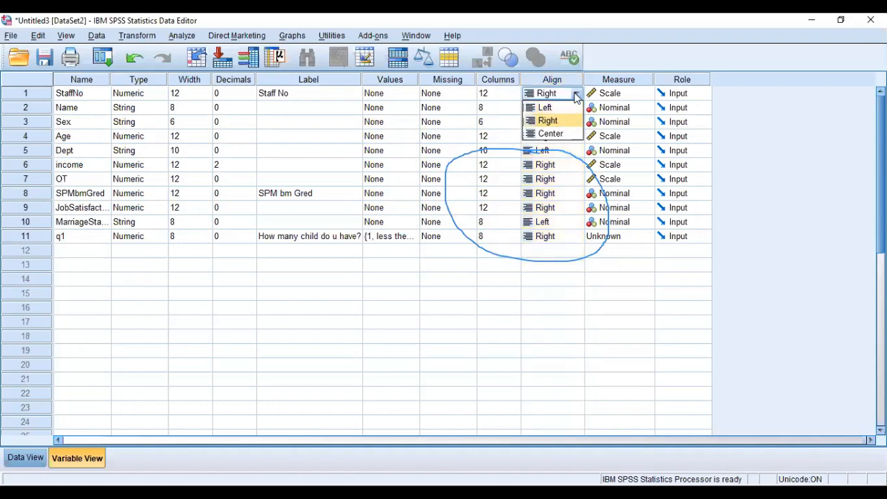
pyautogui.click(562, 134)
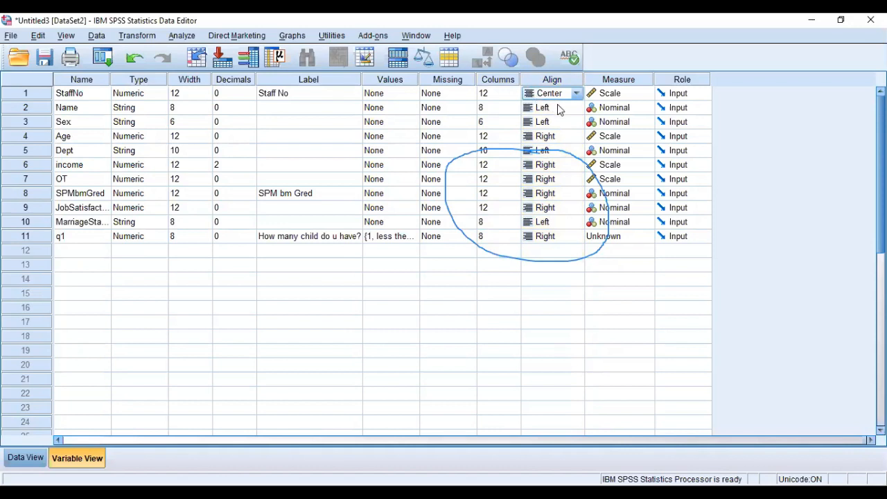
pyautogui.click(576, 93)
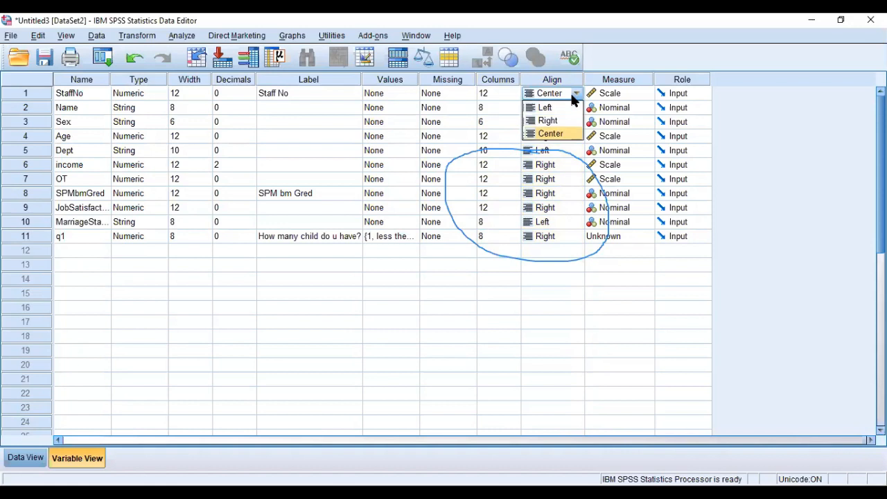
pyautogui.click(538, 135)
pyautogui.click(529, 94)
pyautogui.click(488, 106)
pyautogui.click(528, 95)
pyautogui.click(576, 96)
pyautogui.click(577, 93)
pyautogui.click(579, 93)
pyautogui.click(576, 94)
pyautogui.click(568, 135)
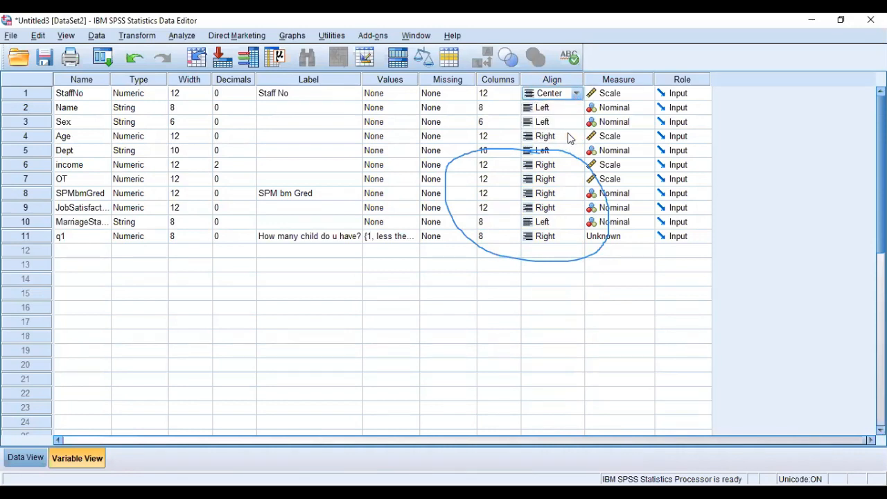
# Copy StaffNo's Center alignment to all the other variables, from Name to q1.
pyautogui.click(537, 99)
pyautogui.click(537, 99)
pyautogui.click(537, 114)
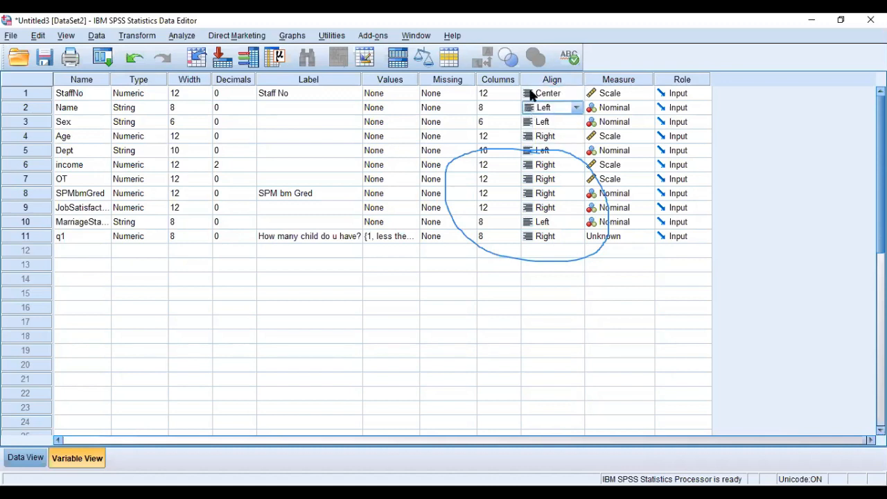
pyautogui.click(529, 95)
pyautogui.click(528, 95)
pyautogui.click(526, 97)
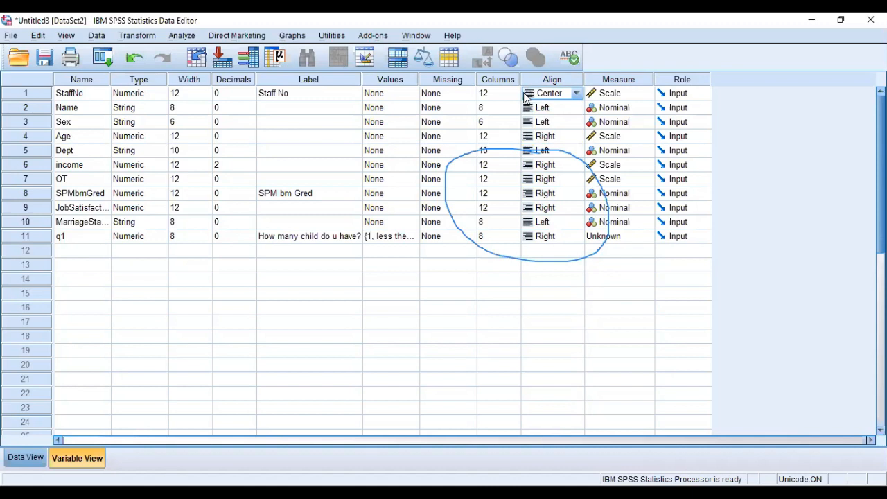
pyautogui.moveTo(537, 108); pyautogui.dragTo(553, 244)
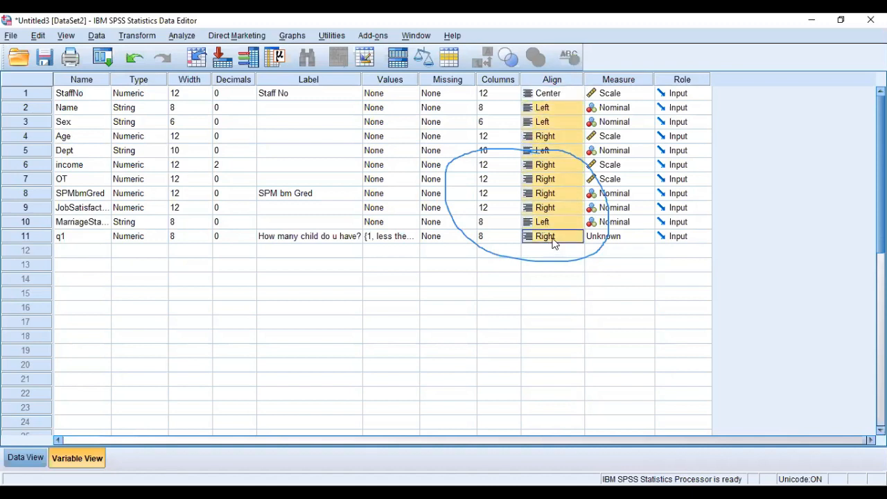
pyautogui.write('Center Center Center Center Center Center Center Center Center Center')
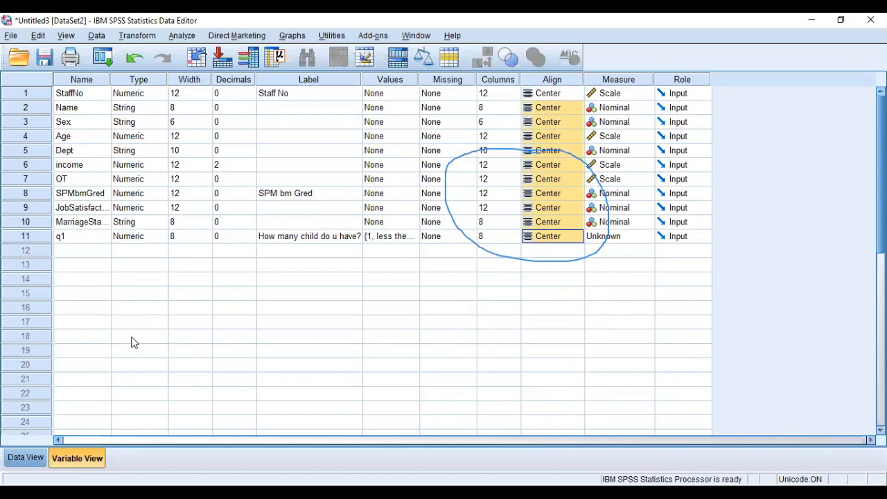
# Check the centred values in the data grid and examine the Measure settings in the variable list.
pyautogui.click(33, 458)
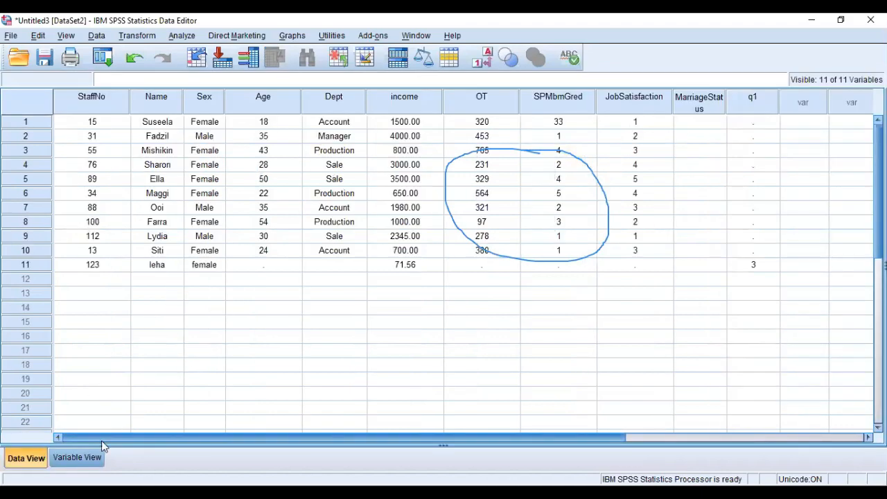
pyautogui.click(77, 457)
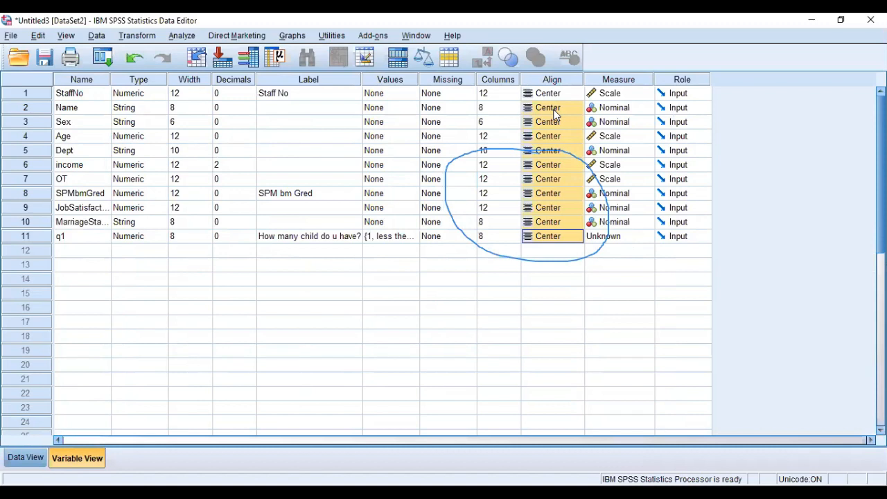
pyautogui.click(630, 82)
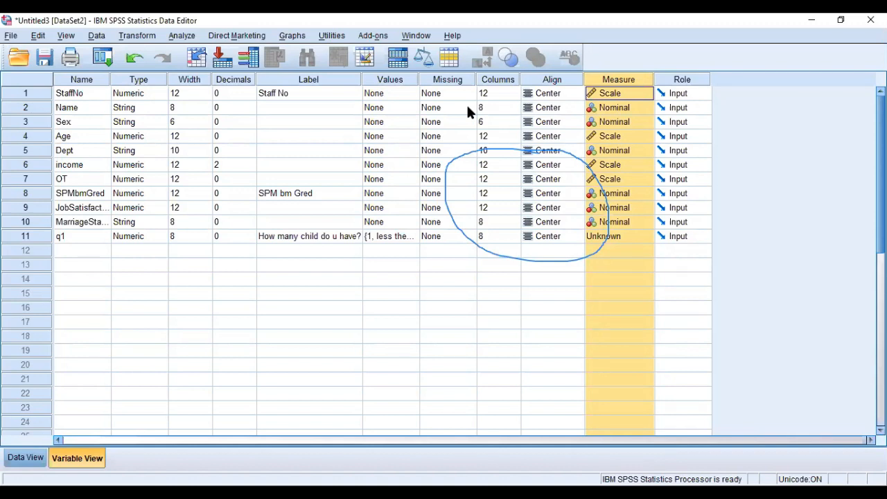
pyautogui.click(31, 94)
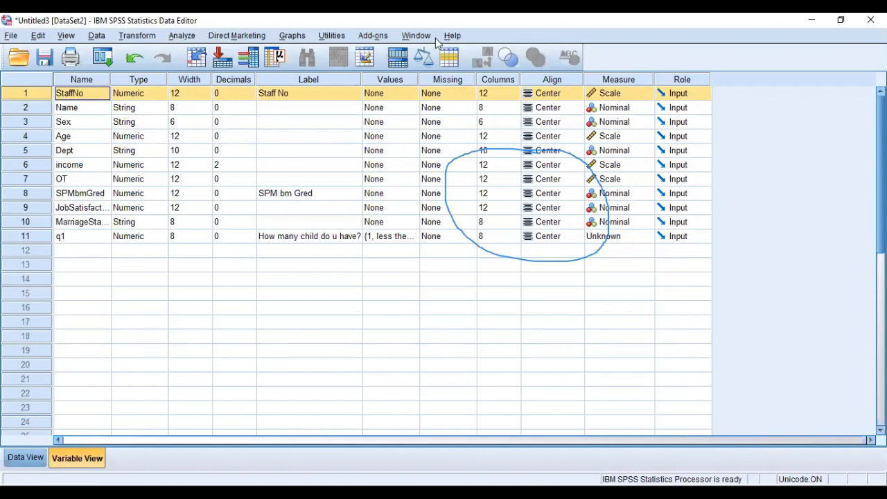
# Set the measure of the StaffNo variable to Nominal.
pyautogui.click(630, 95)
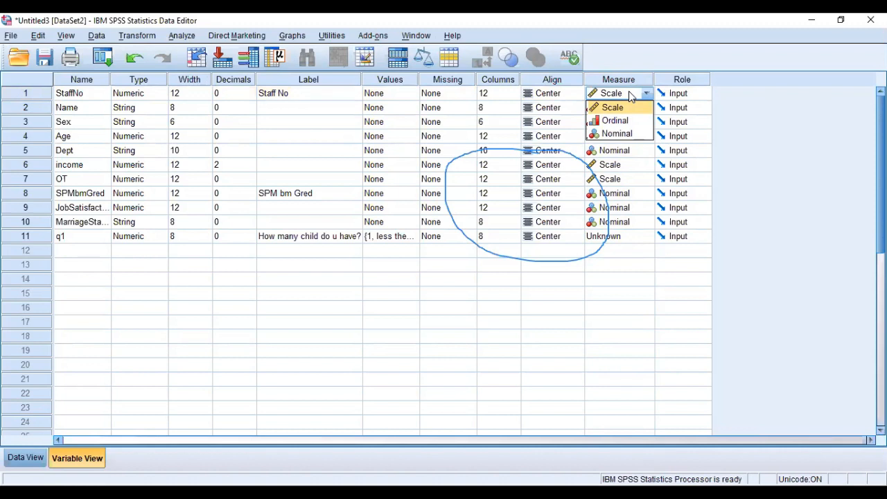
pyautogui.click(625, 133)
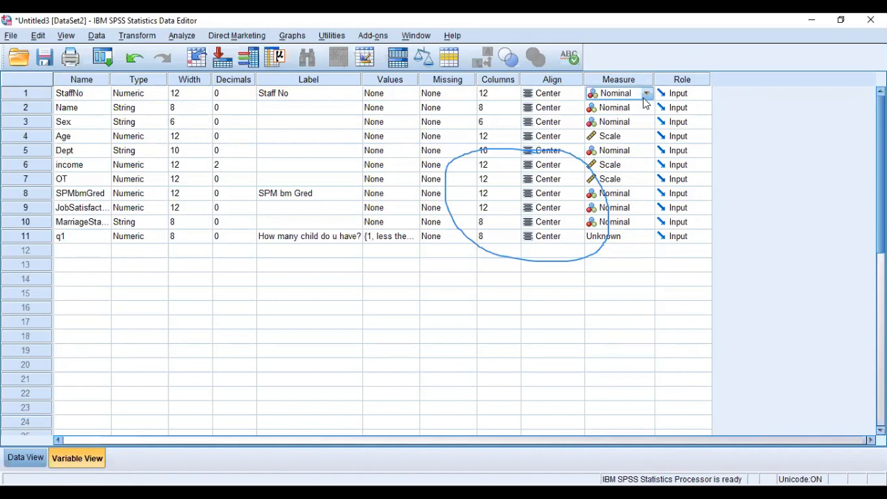
# Review the measures of the variables from Name to Dept, keeping Nominal for Sex and Scale for Age.
pyautogui.click(20, 108)
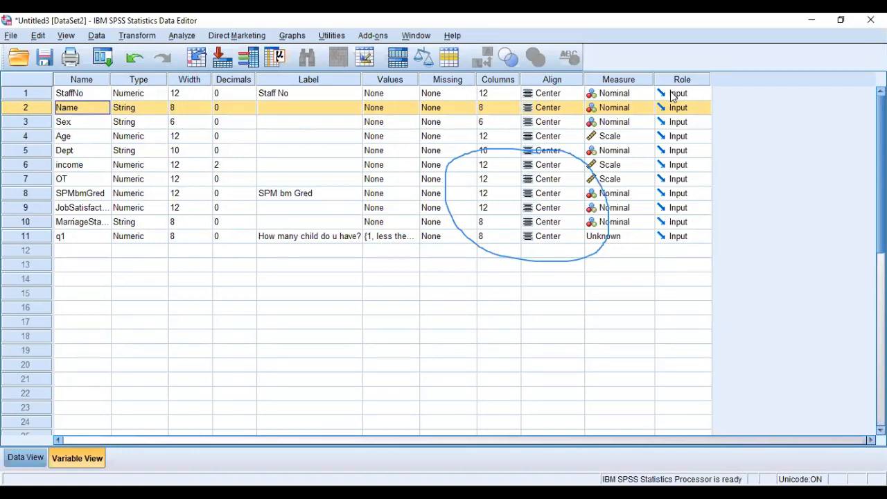
pyautogui.click(632, 123)
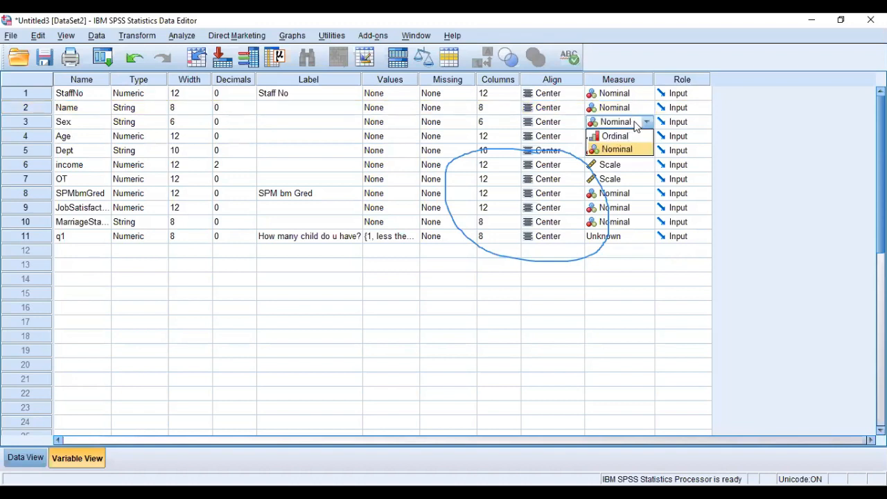
pyautogui.click(633, 125)
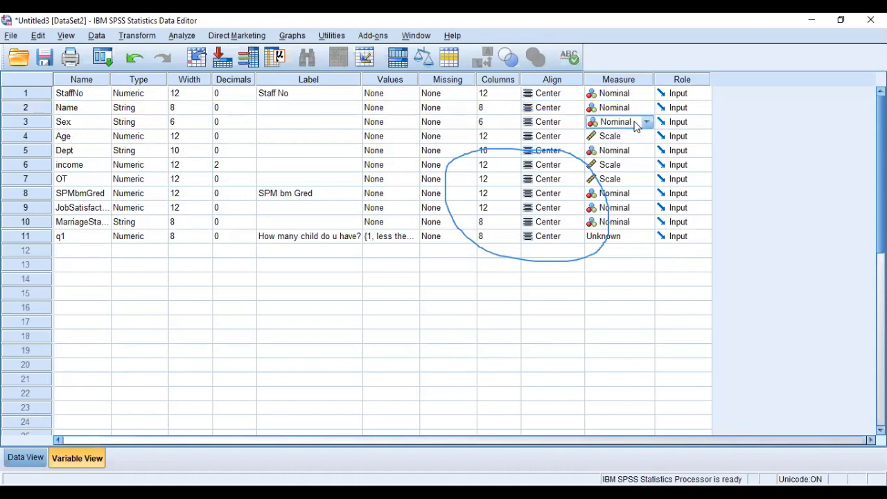
pyautogui.click(6, 140)
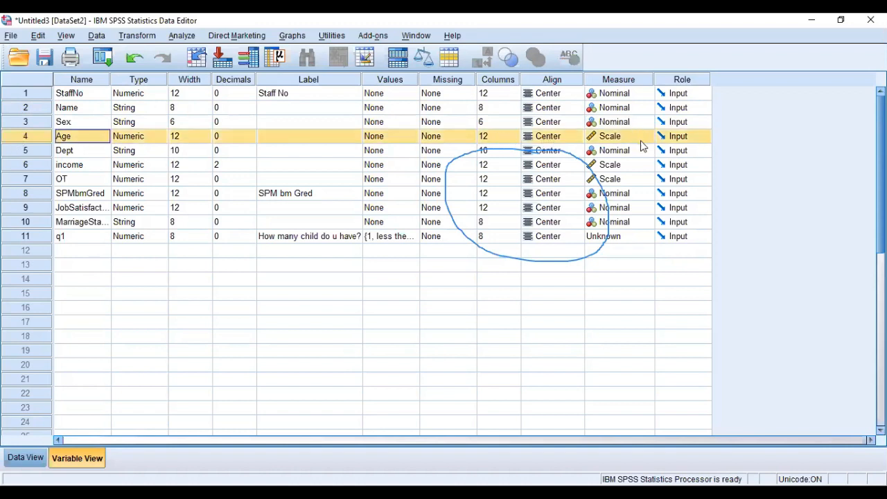
pyautogui.click(638, 137)
pyautogui.click(633, 138)
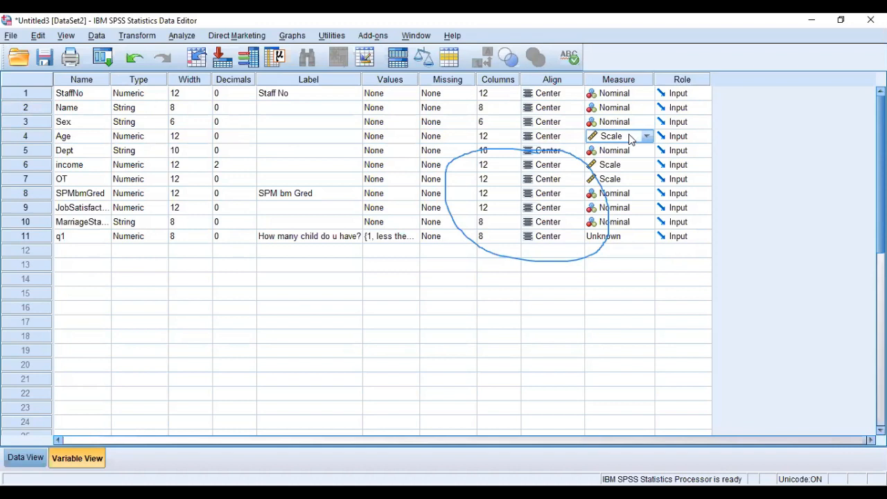
pyautogui.click(148, 153)
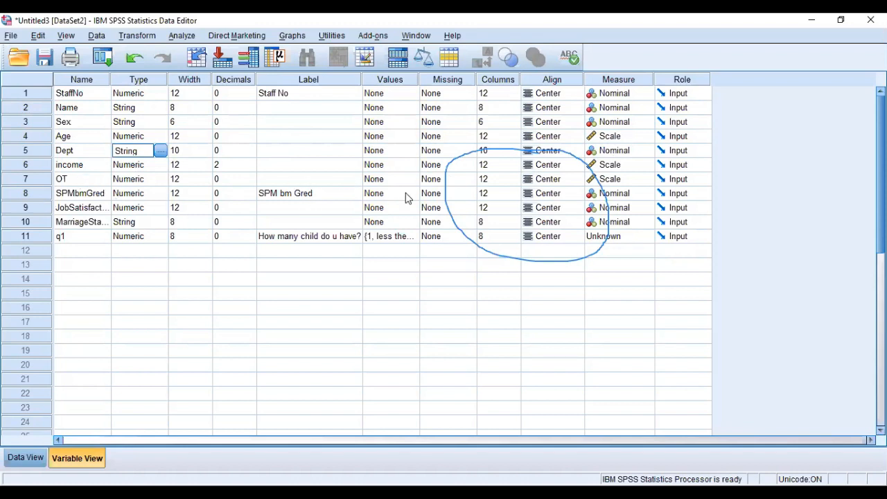
# Check the SPMbmGred values in the data grid and set that variable's measure to Ordinal.
pyautogui.click(27, 458)
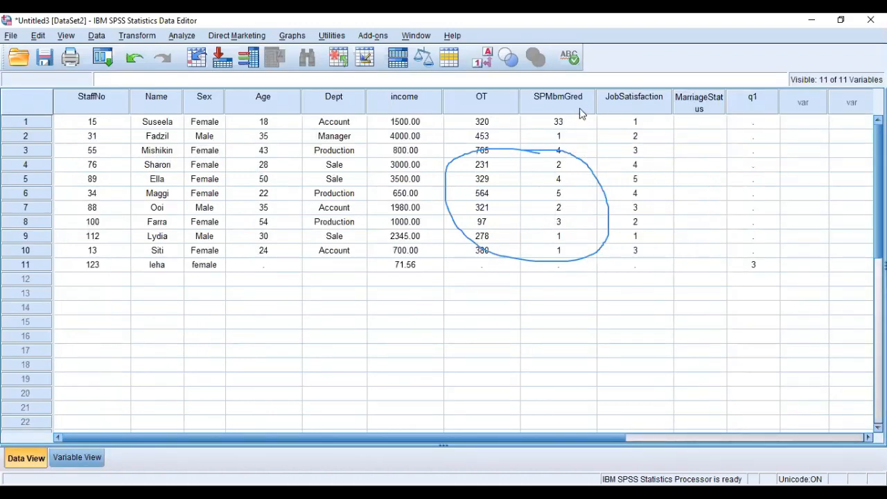
pyautogui.click(574, 136)
pyautogui.click(564, 148)
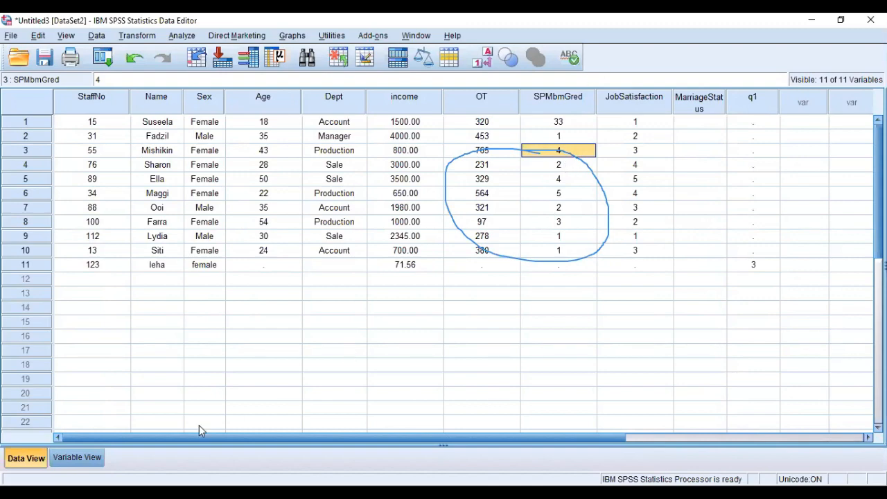
pyautogui.click(77, 458)
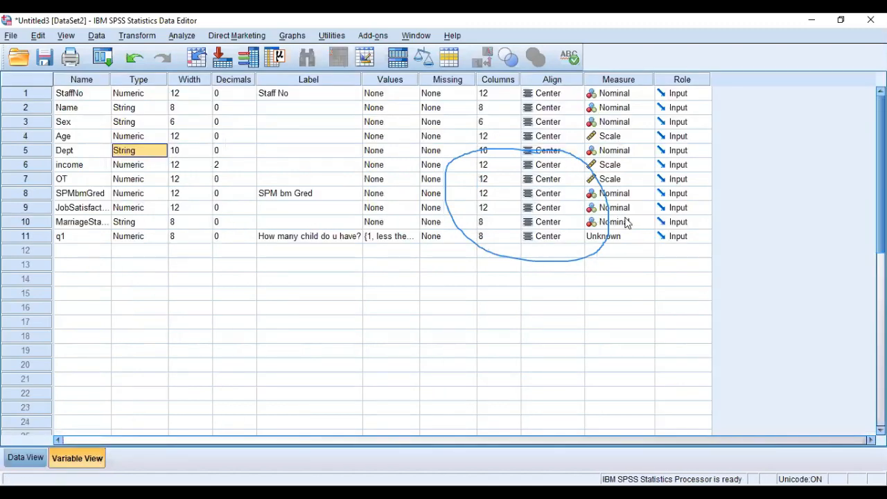
pyautogui.click(634, 196)
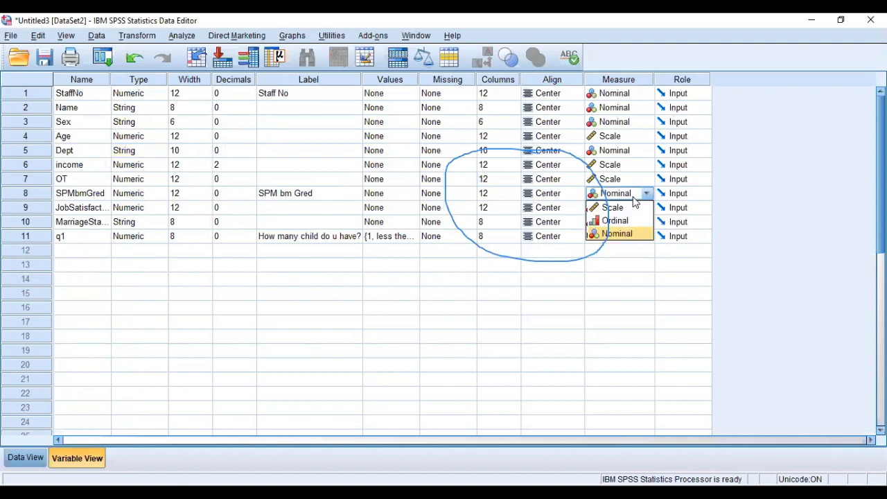
pyautogui.click(632, 221)
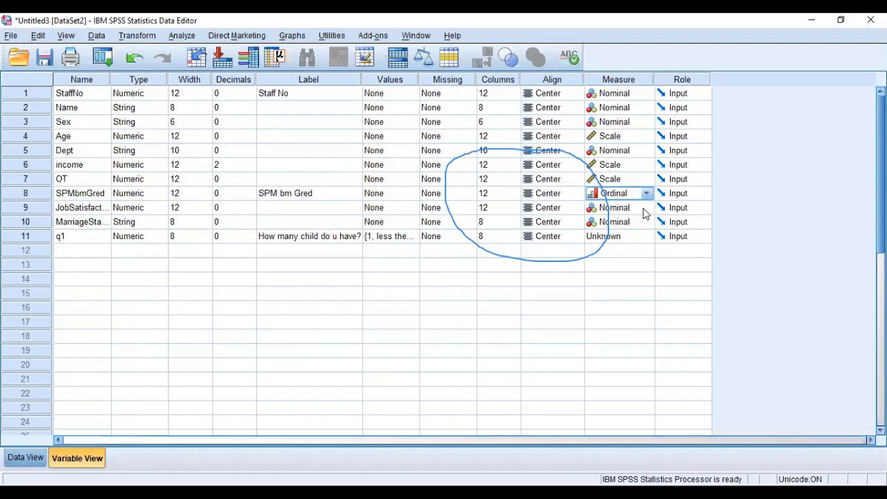
# Check the JobSatisfaction values in the data grid and set that variable's measure to Ordinal.
pyautogui.click(23, 458)
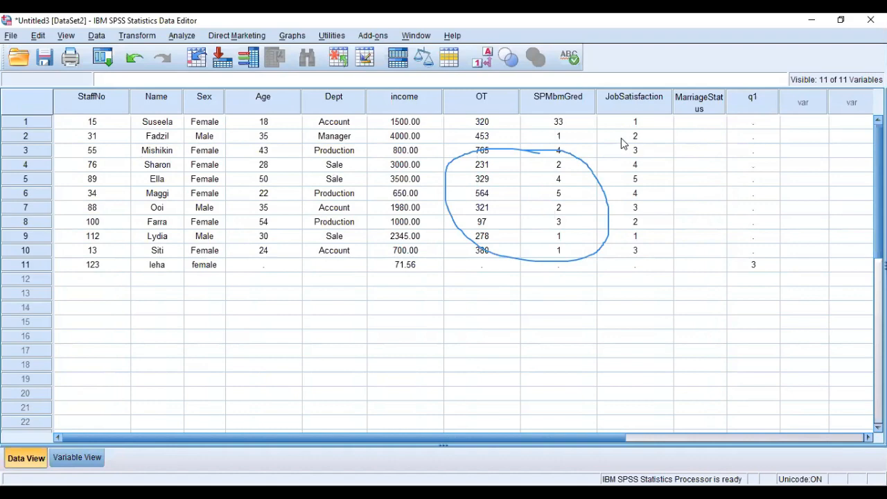
pyautogui.click(95, 457)
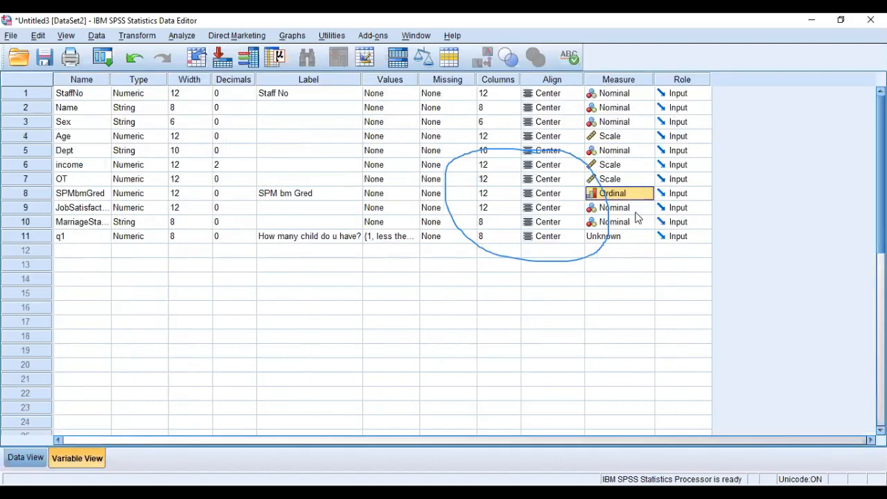
pyautogui.click(630, 207)
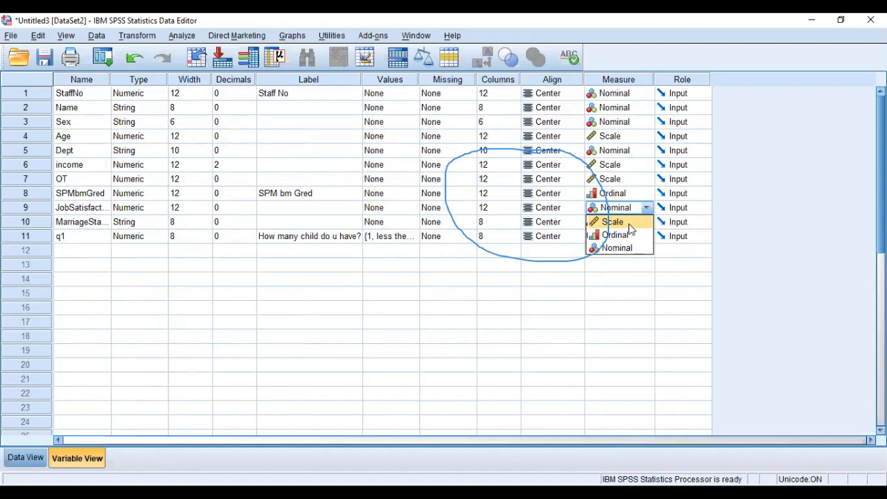
pyautogui.click(626, 234)
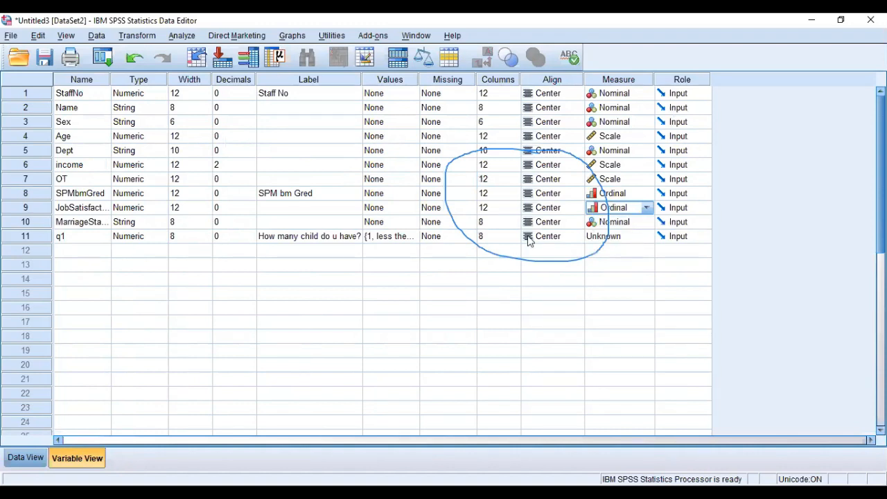
# Review the measure of the MarriageStatus variable and keep it as Nominal.
pyautogui.click(67, 226)
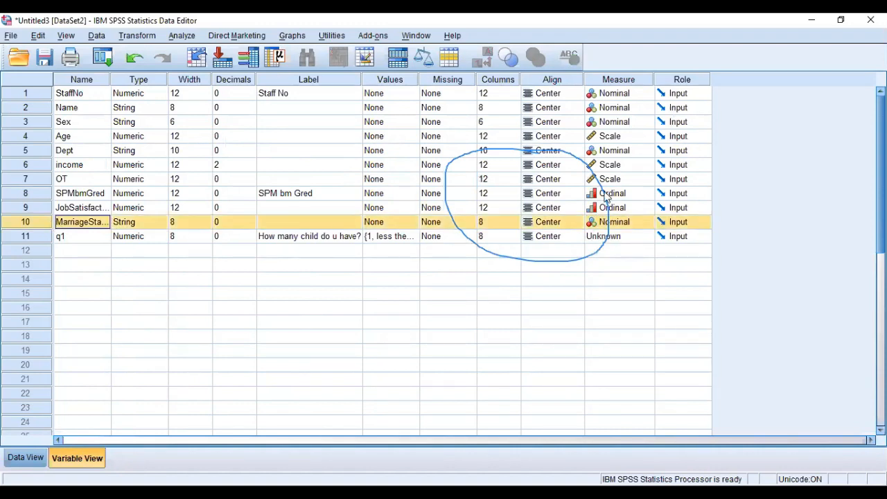
pyautogui.click(629, 220)
pyautogui.click(629, 220)
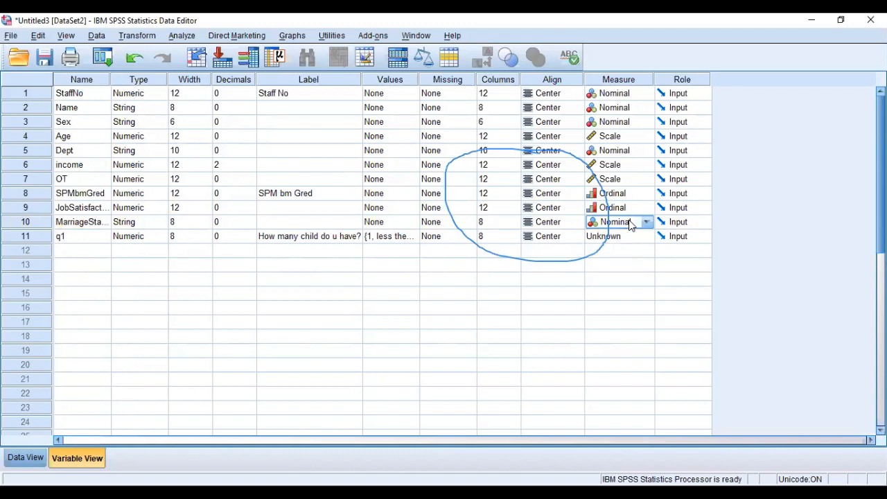
# Check the value labels of q1 without changing them and set the variable's measure to Scale.
pyautogui.click(31, 236)
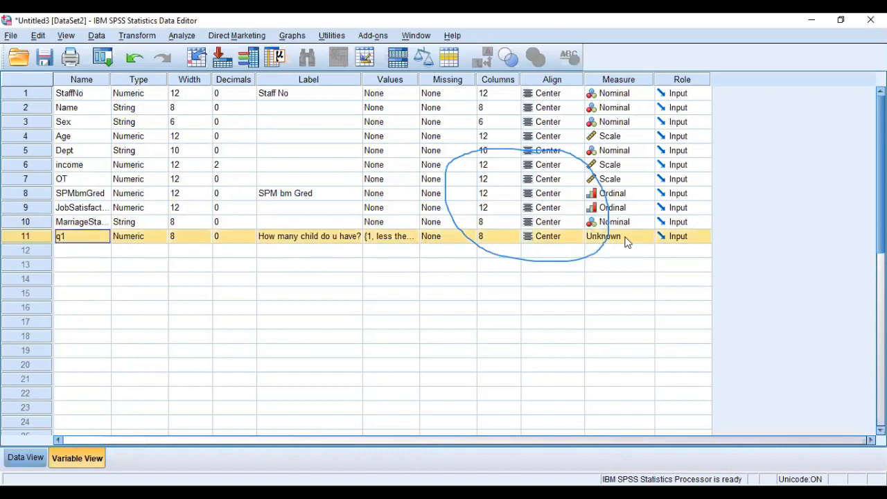
pyautogui.click(388, 237)
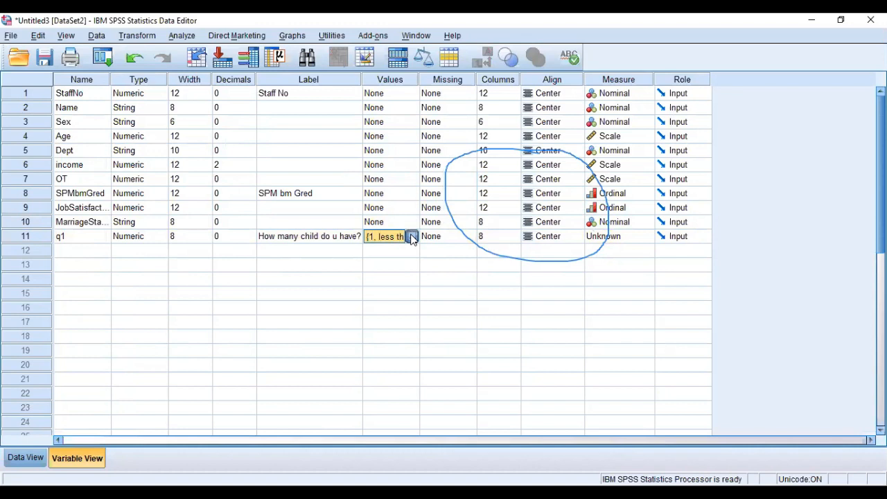
pyautogui.click(412, 237)
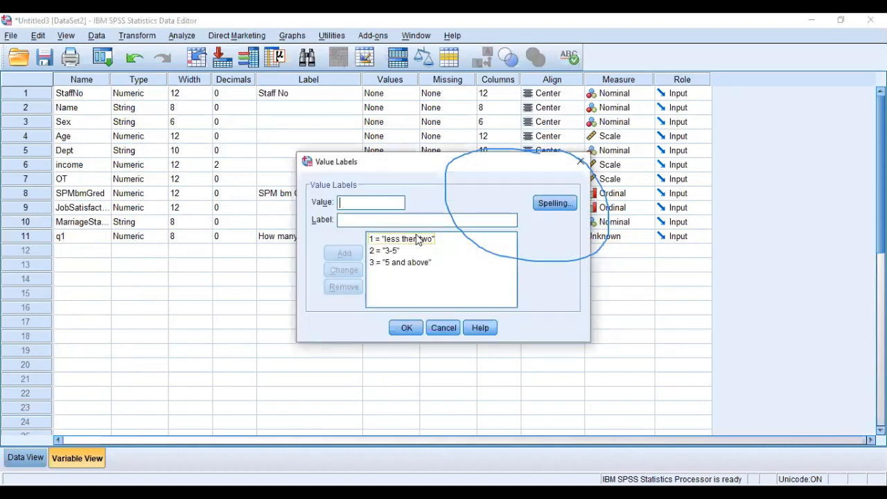
pyautogui.click(447, 328)
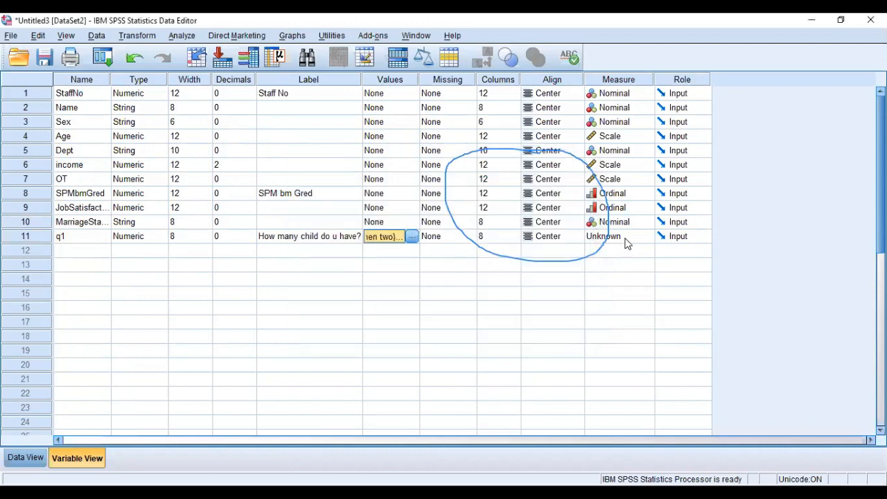
pyautogui.click(645, 237)
pyautogui.click(641, 250)
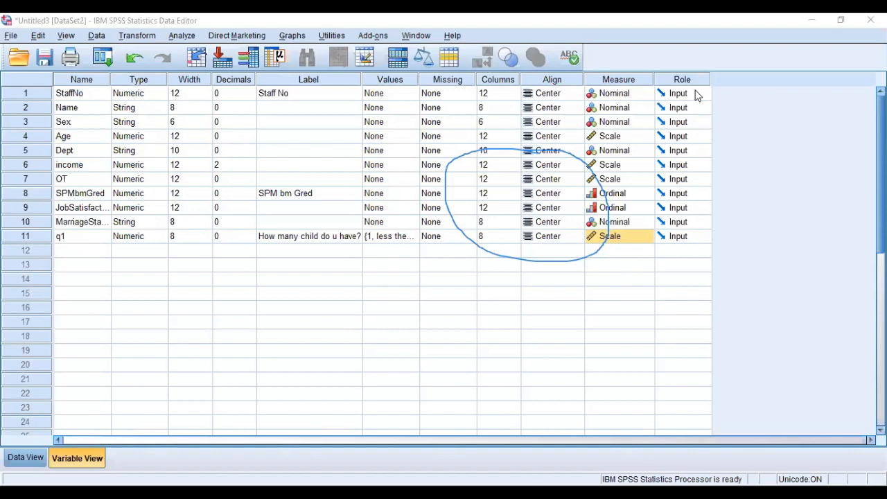
# Review the available roles for StaffNo and keep Input.
pyautogui.click(697, 96)
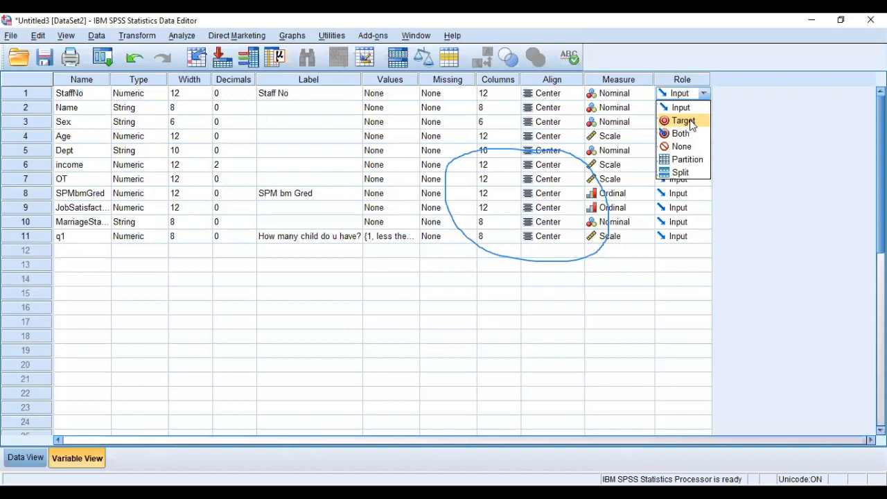
pyautogui.click(686, 109)
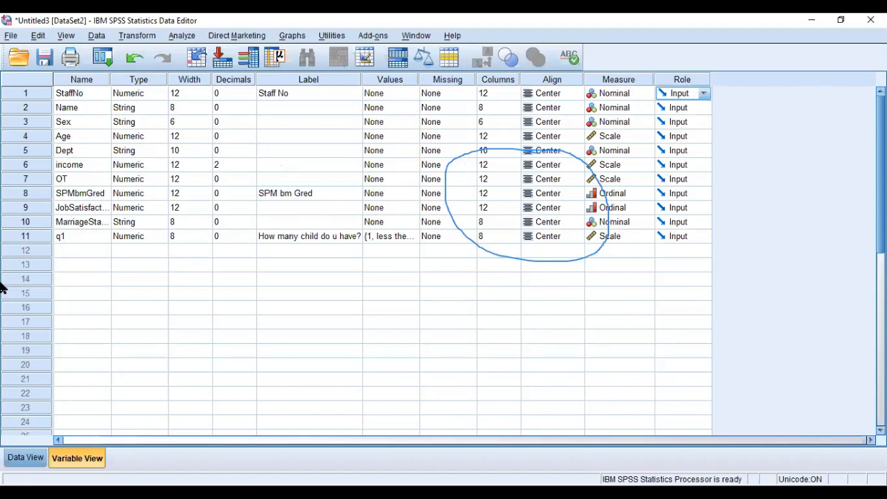
# Clear all records from the data grid, across every variable from StaffNo to q1.
pyautogui.click(25, 458)
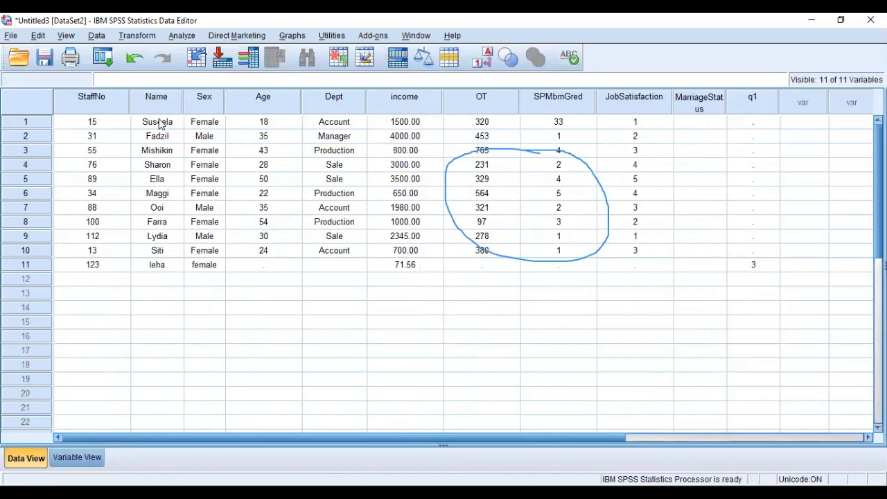
pyautogui.moveTo(72, 126); pyautogui.dragTo(751, 274)
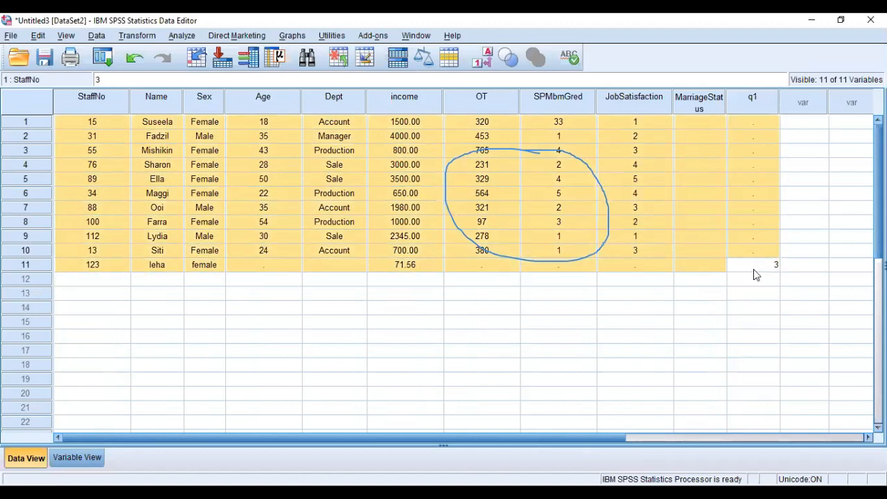
pyautogui.press('Delete')
pyautogui.click(442, 281)
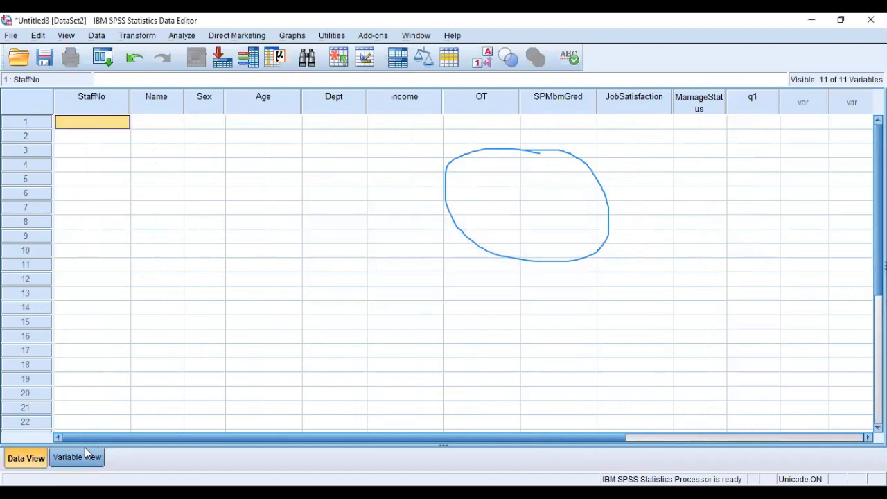
# Delete the MarriageStatus and q1 variables from the variable list.
pyautogui.click(85, 457)
pyautogui.click(21, 225)
pyautogui.click(26, 236)
pyautogui.moveTo(25, 223); pyautogui.dragTo(25, 236)
pyautogui.press('Delete')
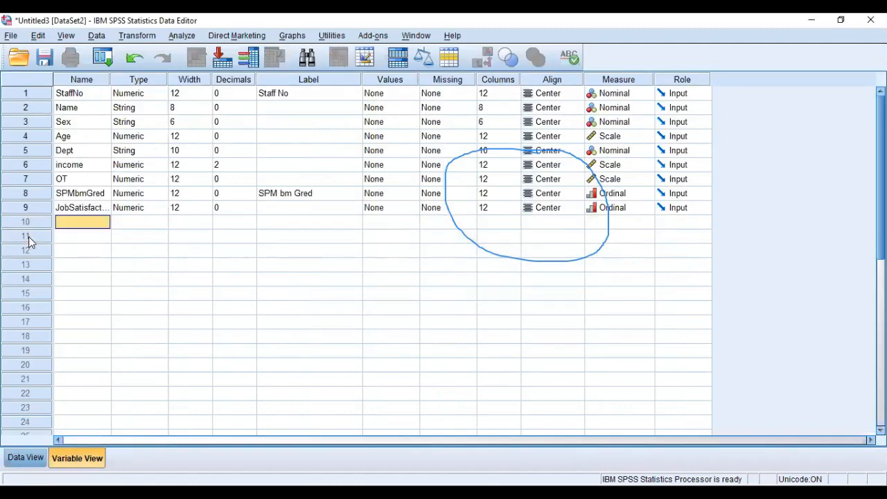
# Restore the data editor to a smaller window and enter the first record's staff number in the StaffNo column.
pyautogui.click(30, 459)
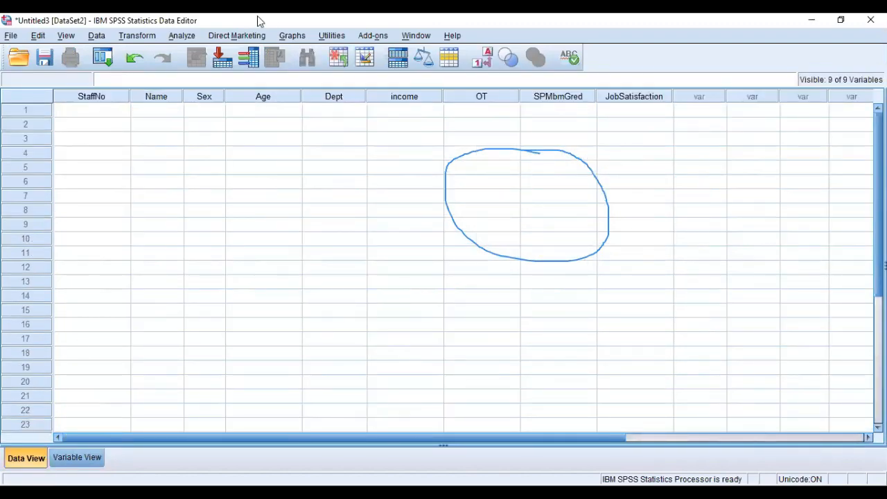
pyautogui.doubleClick(258, 21)
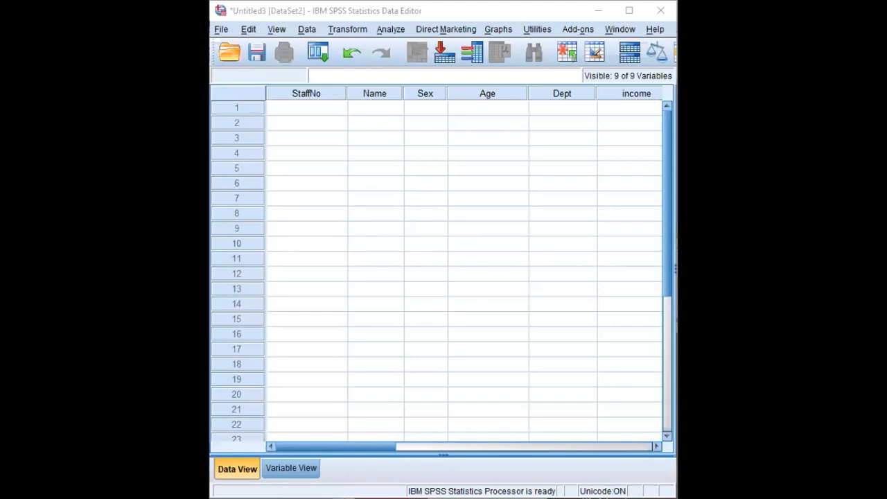
pyautogui.click(311, 106)
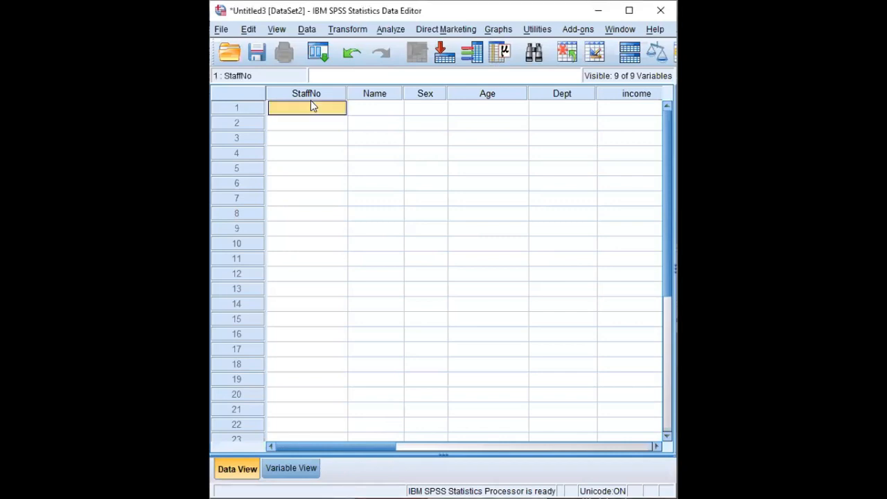
pyautogui.write('1')
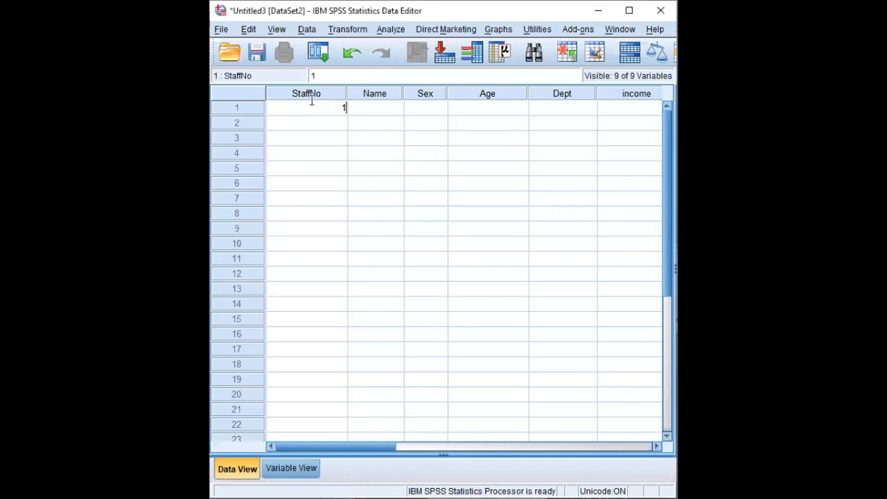
pyautogui.write('5')
pyautogui.click(312, 125)
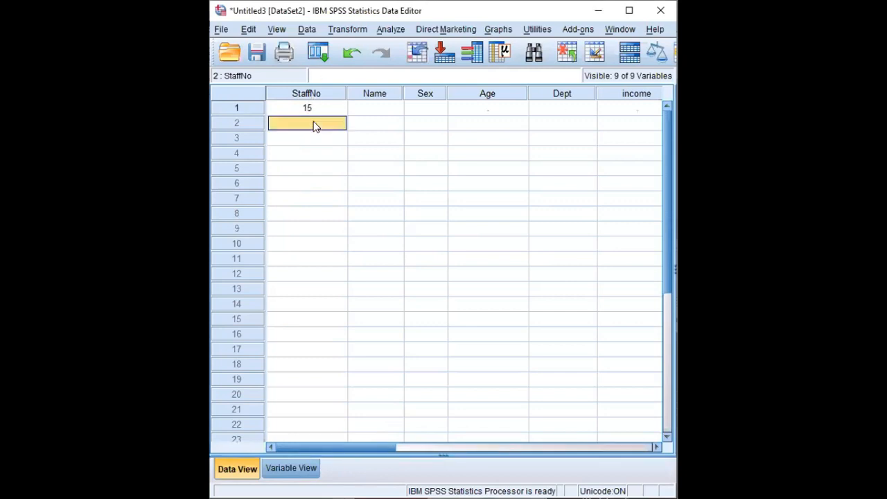
# Enter the staff member's name in the first record of the Name column.
pyautogui.click(357, 110)
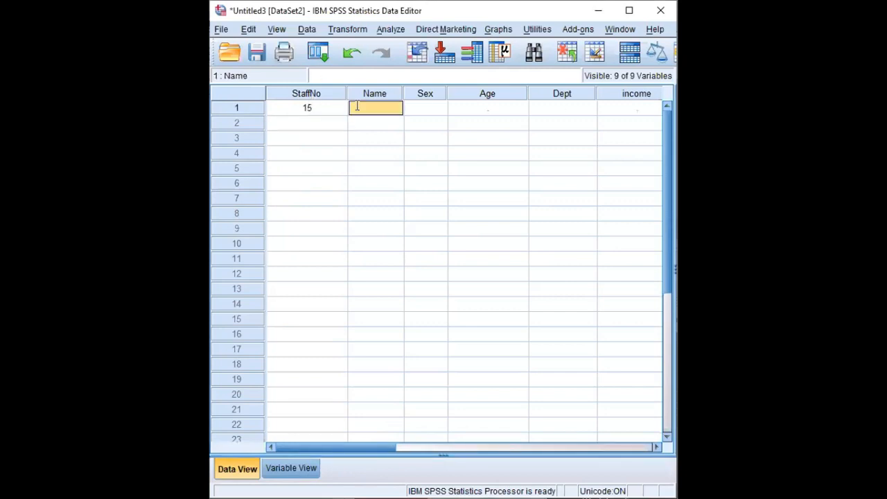
pyautogui.write('Susel')
pyautogui.write('a')
pyautogui.press('BackSpace')
pyautogui.press('BackSpace')
pyautogui.write('ela')
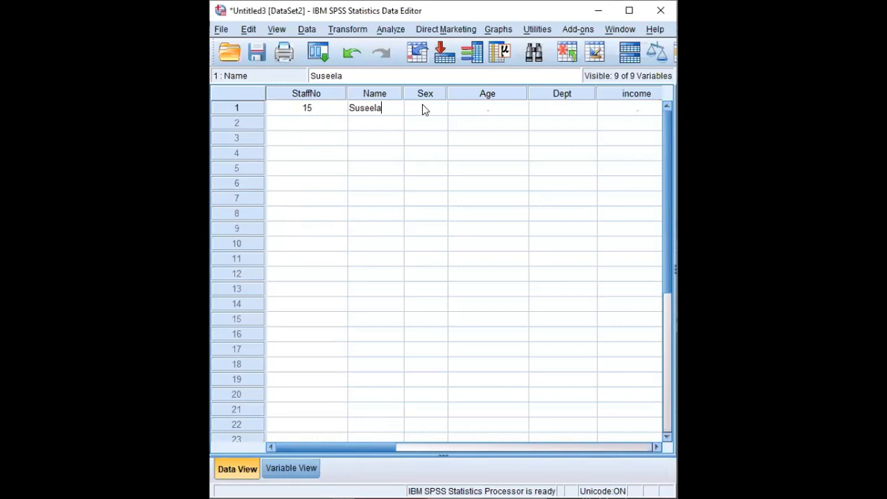
# Fill in the first record's Sex as Female and Age as 18.
pyautogui.click(422, 107)
pyautogui.write('Female')
pyautogui.press('Tab')
pyautogui.write('18')
pyautogui.press('Tab')
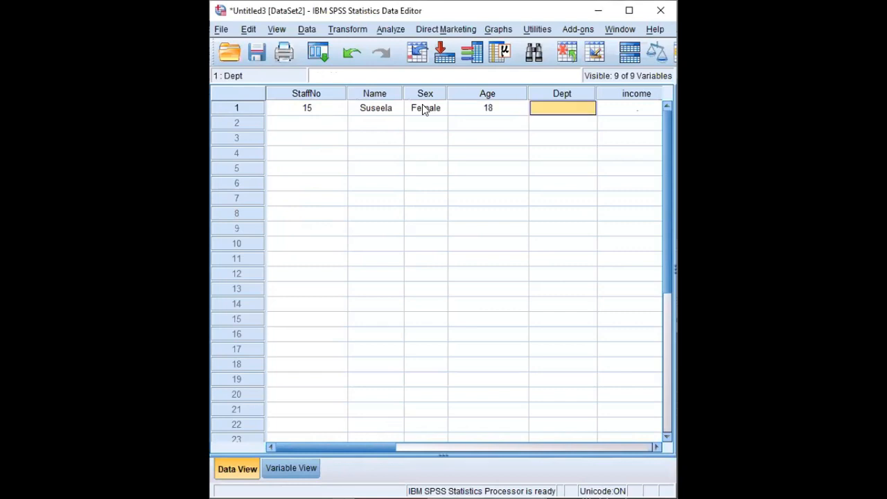
# Fill in the first record's Dept as Account and income as 1500.
pyautogui.write('Acc')
pyautogui.write('ount')
pyautogui.press('Tab')
pyautogui.write('150')
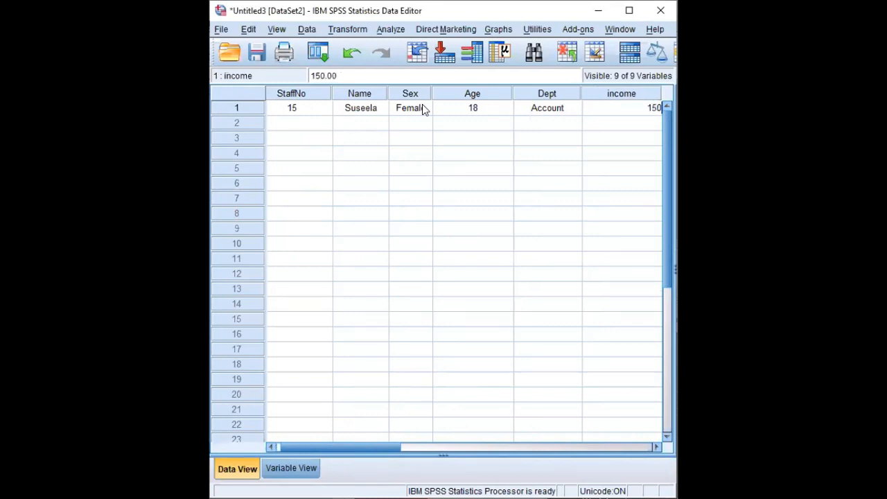
pyautogui.write('0')
pyautogui.press('Return')
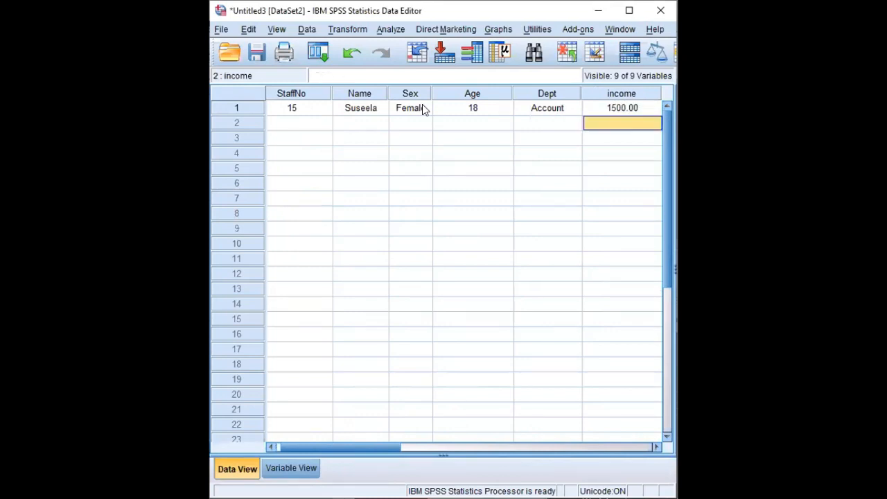
# Complete the first record with OT 320, SPMbmGred 33 and JobSatisfaction 1.
pyautogui.press('Up')
pyautogui.press('Right')
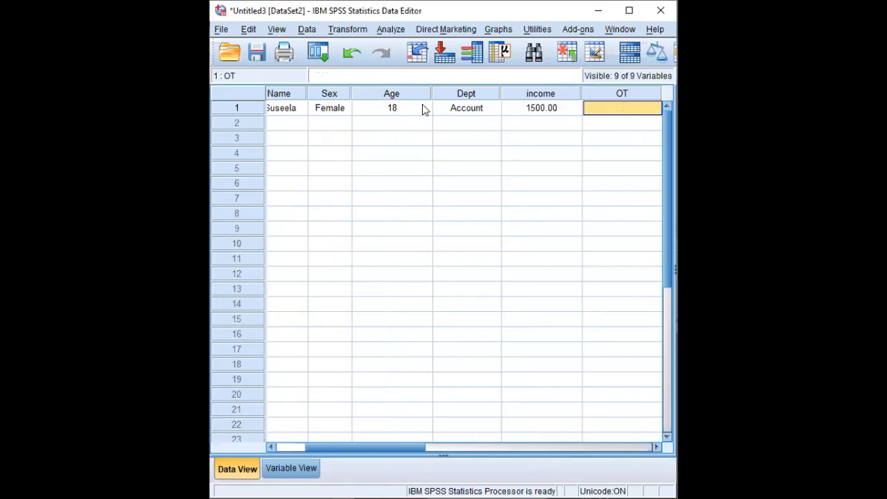
pyautogui.write('320')
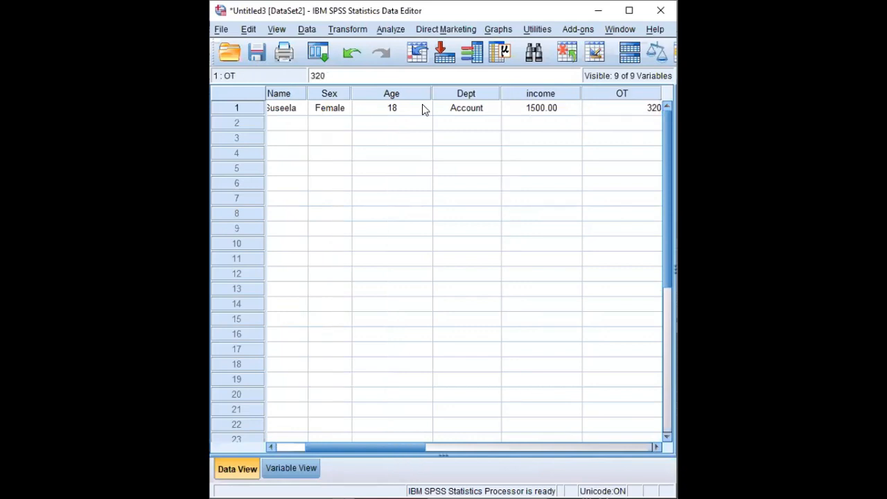
pyautogui.press('Return')
pyautogui.press('Right')
pyautogui.press('Up')
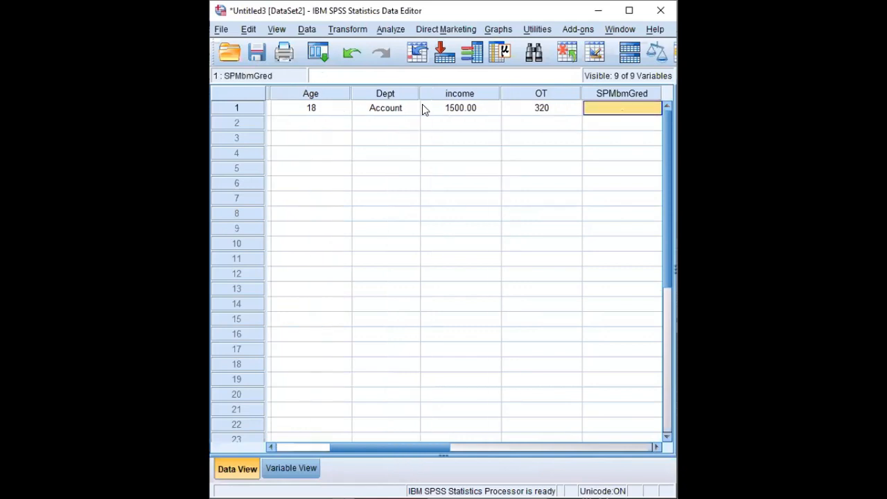
pyautogui.write('33')
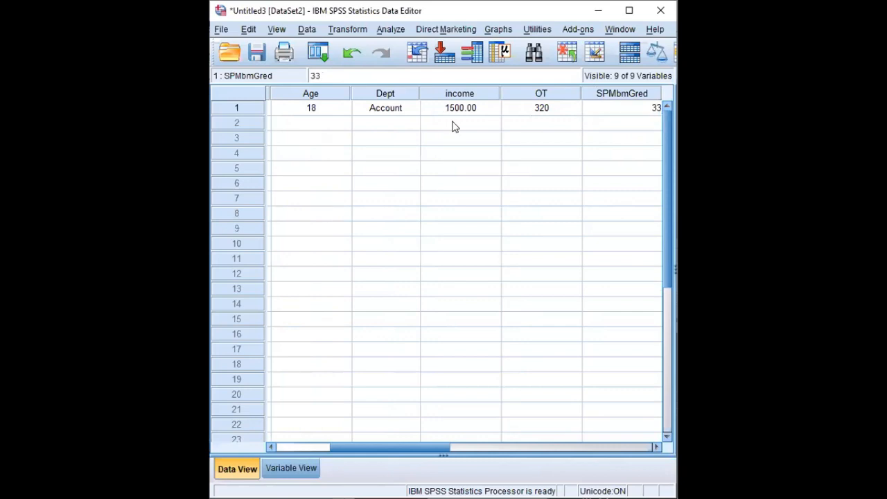
pyautogui.press('Tab')
pyautogui.write('1')
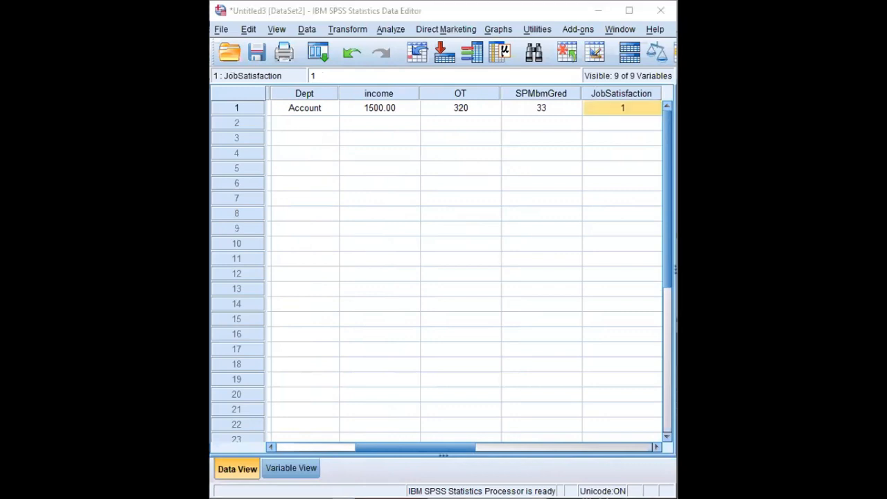
# Review the variable definitions, and return to the first record's data starting from StaffNo.
pyautogui.click(291, 468)
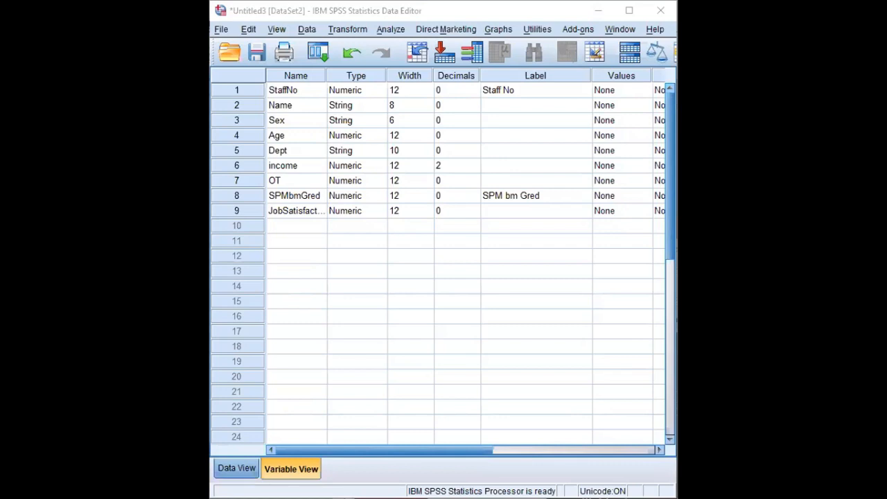
pyautogui.click(236, 468)
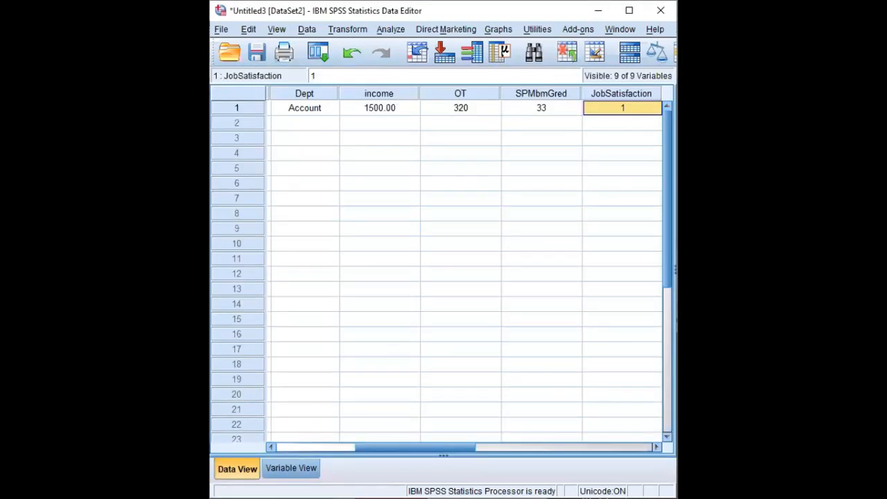
pyautogui.moveTo(445, 451); pyautogui.dragTo(340, 452)
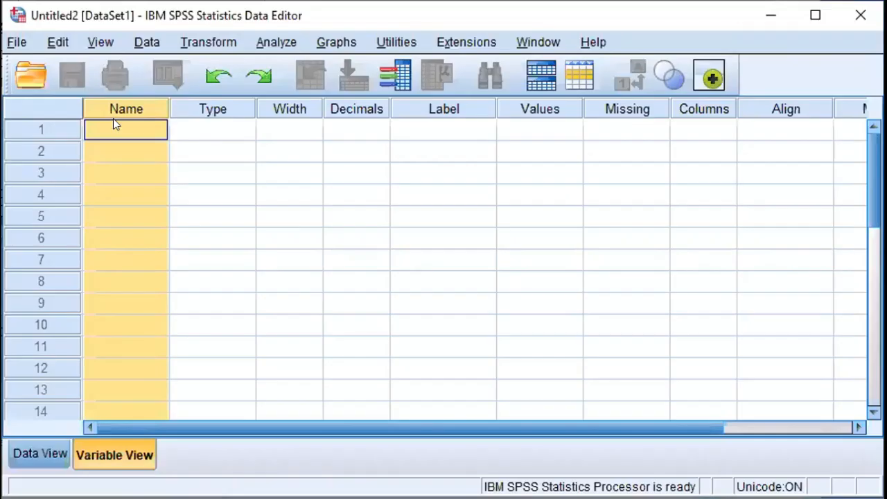
# Try to name the first variable "Staff No", with a space, in the empty Untitled2 dataset.
pyautogui.click(119, 135)
pyautogui.write('S')
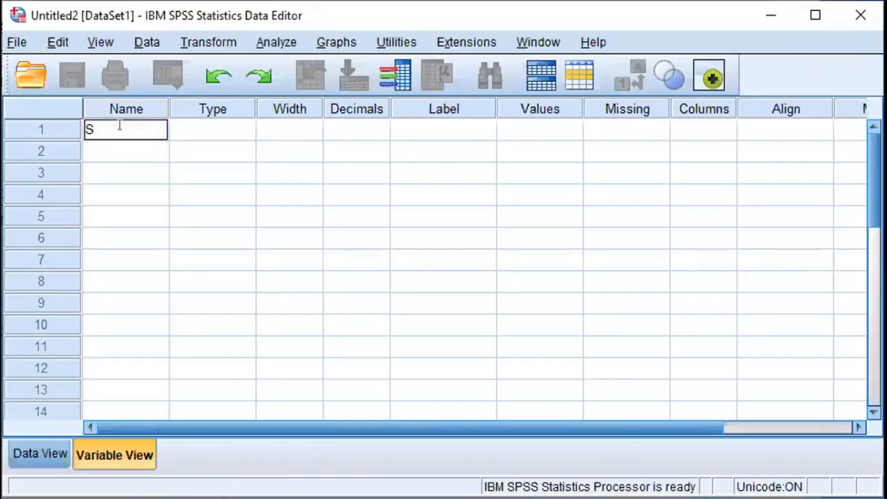
pyautogui.write('taff No')
pyautogui.press('Return')
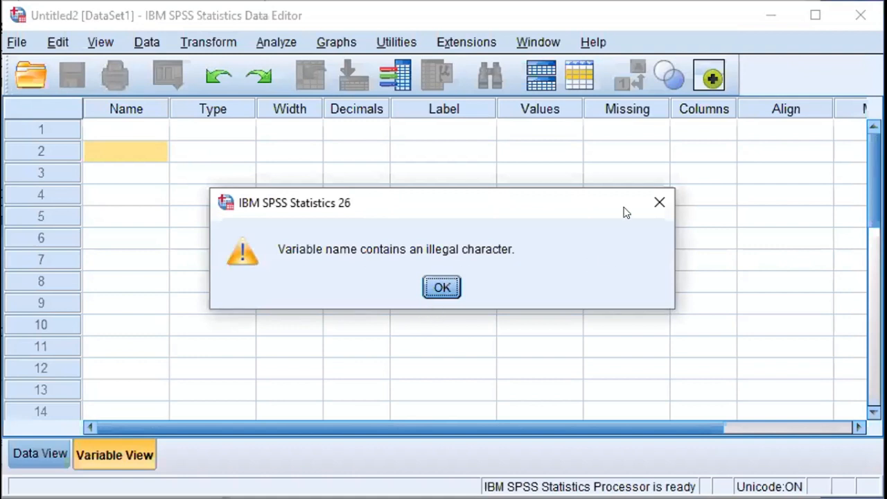
pyautogui.click(664, 201)
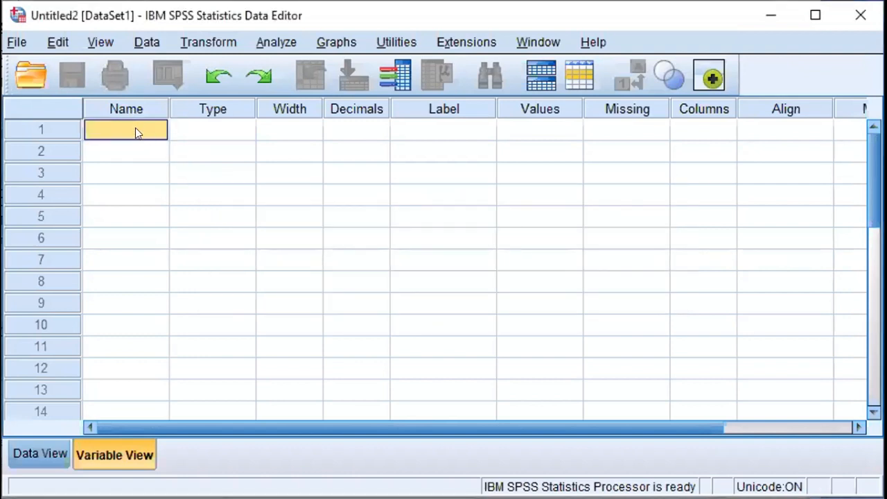
# Define the first variable in the empty dataset with the name Staffno.
pyautogui.click(120, 127)
pyautogui.write('Staffno')
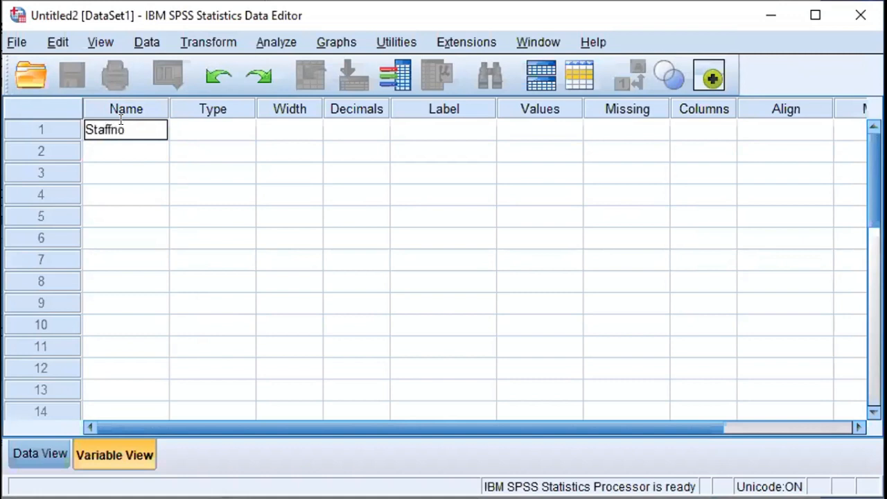
pyautogui.press('Return')
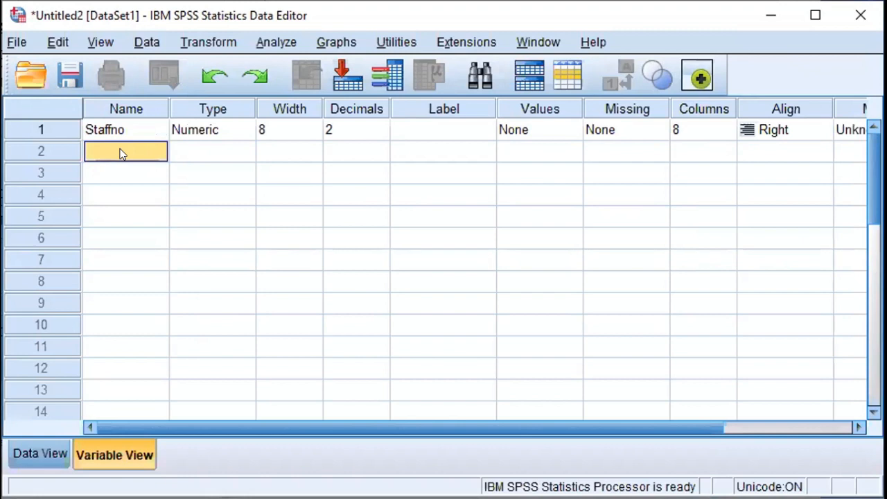
# Add the variables name, sex, age and dept below Staffno.
pyautogui.write('name')
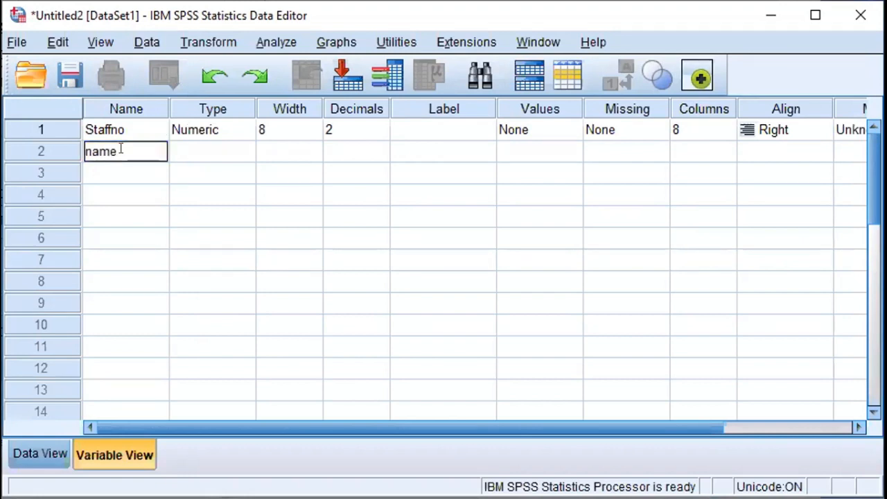
pyautogui.press('Return')
pyautogui.write('sex')
pyautogui.press('Return')
pyautogui.write('a')
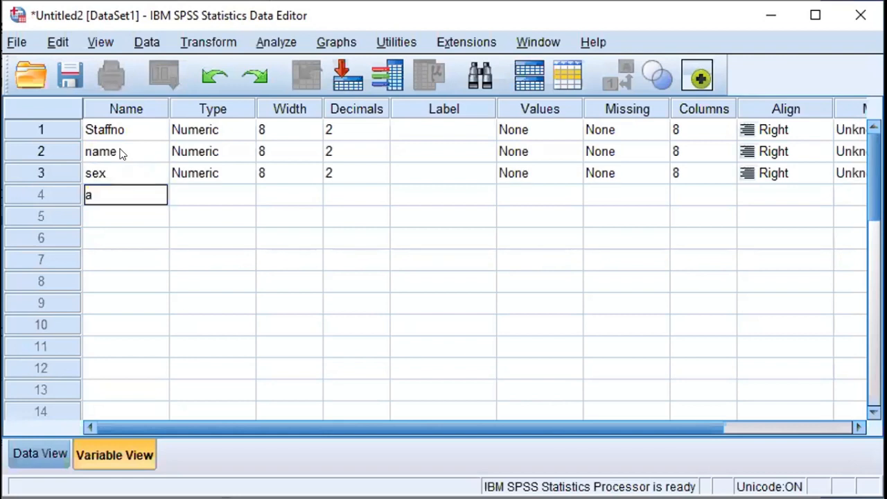
pyautogui.write('ge')
pyautogui.press('Return')
pyautogui.write('dept')
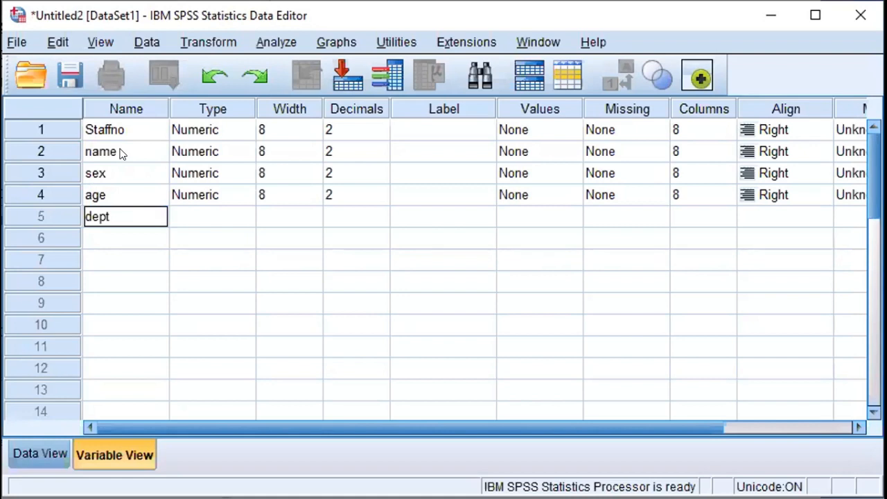
pyautogui.press('Return')
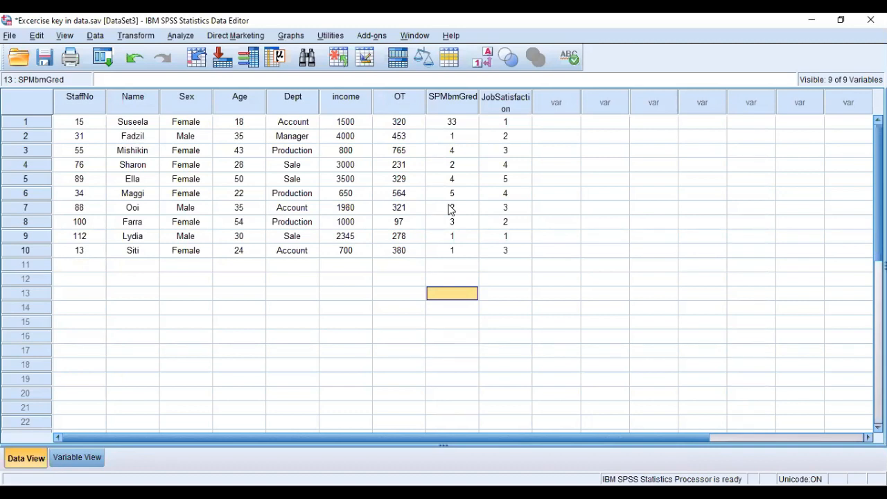
# Review the variable definitions in the Excercise key in data.sav dataset, and return to its records.
pyautogui.click(88, 462)
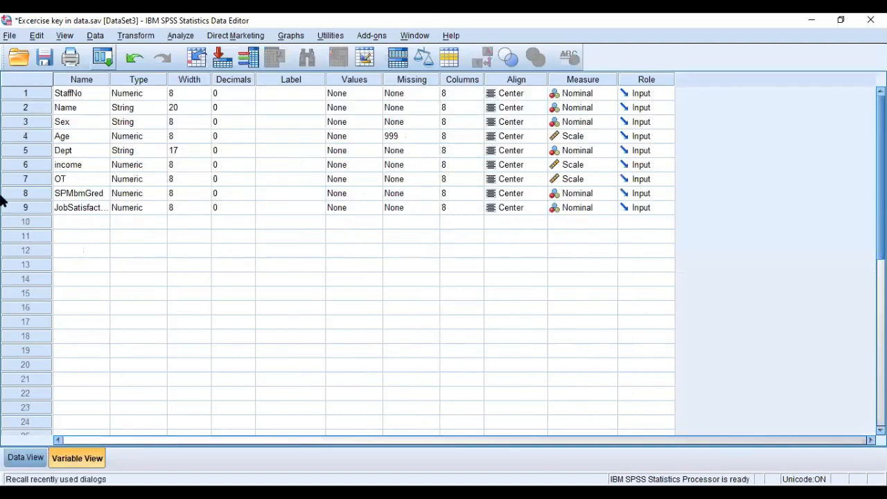
pyautogui.click(59, 208)
pyautogui.click(26, 457)
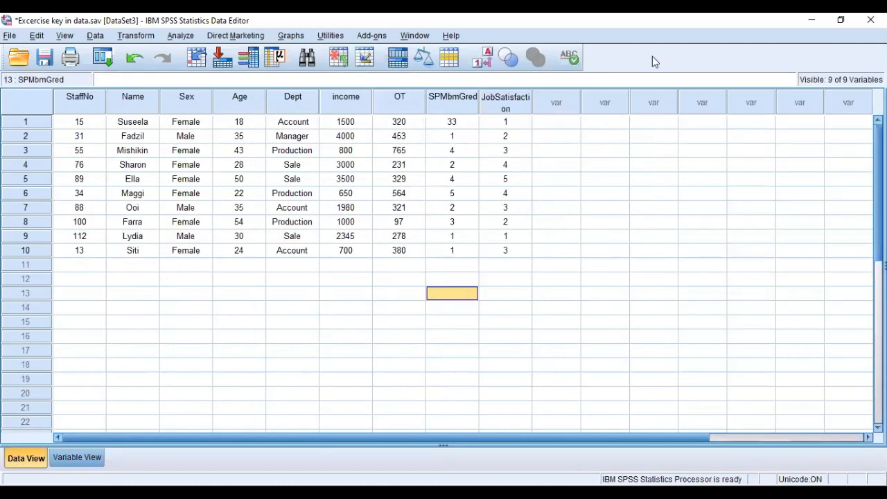
pyautogui.press('Up')
pyautogui.press('Up')
pyautogui.press('Up')
pyautogui.press('Up')
pyautogui.press('Up')
pyautogui.press('Up')
pyautogui.press('Up')
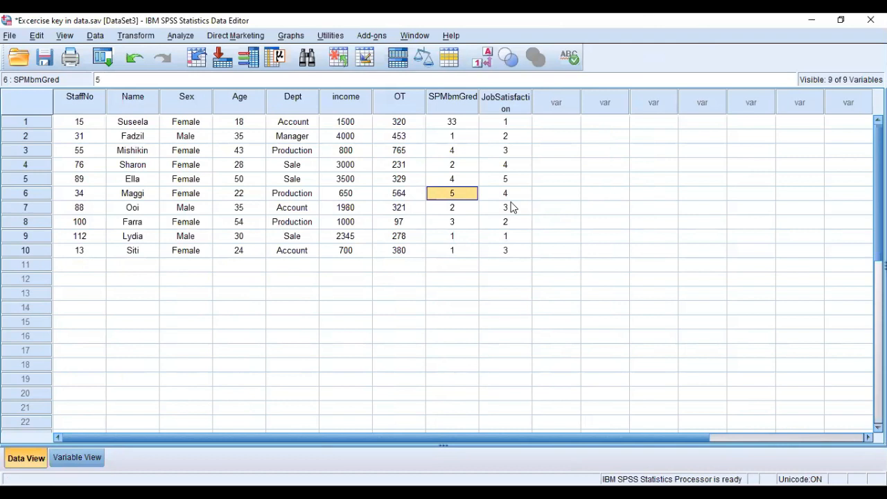
# Start a Frequencies analysis and include all variables from StaffNo to JobSatisfaction.
pyautogui.click(174, 38)
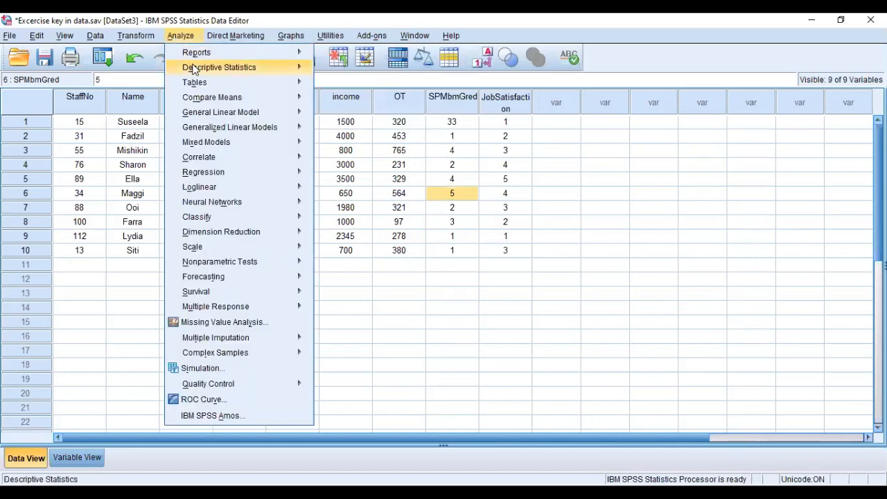
pyautogui.moveTo(225, 69)
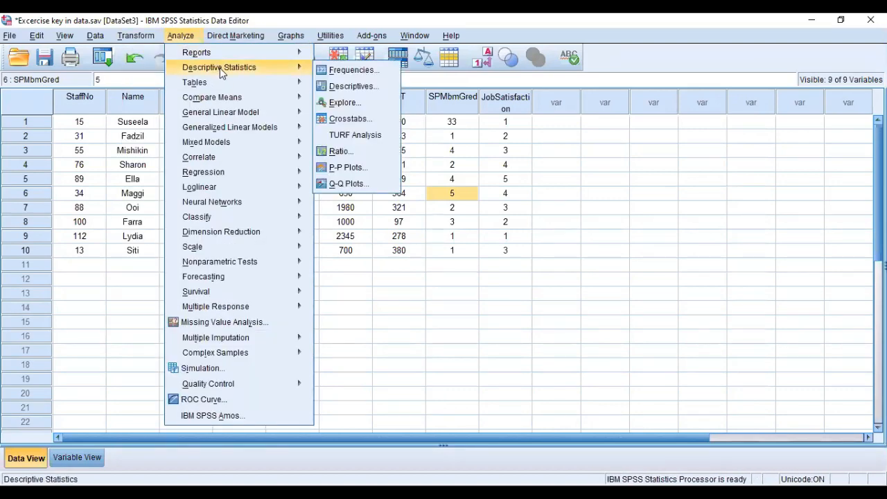
pyautogui.click(340, 71)
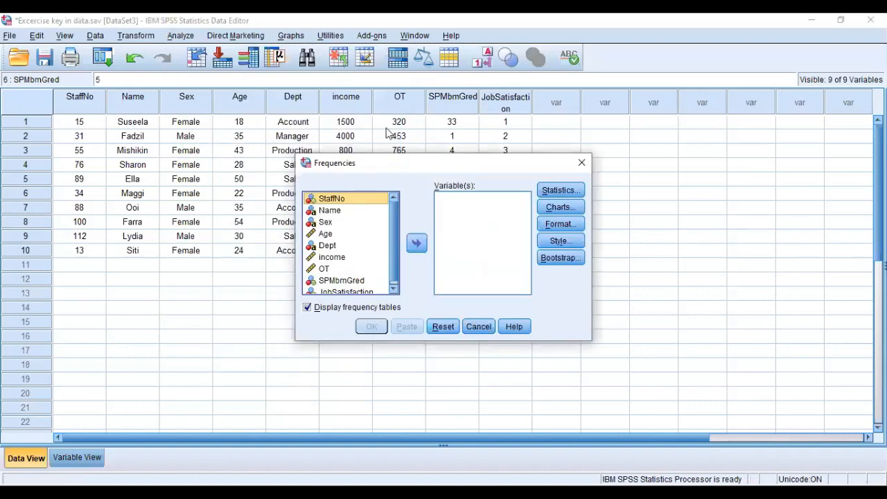
pyautogui.press('Down')
pyautogui.press('Down')
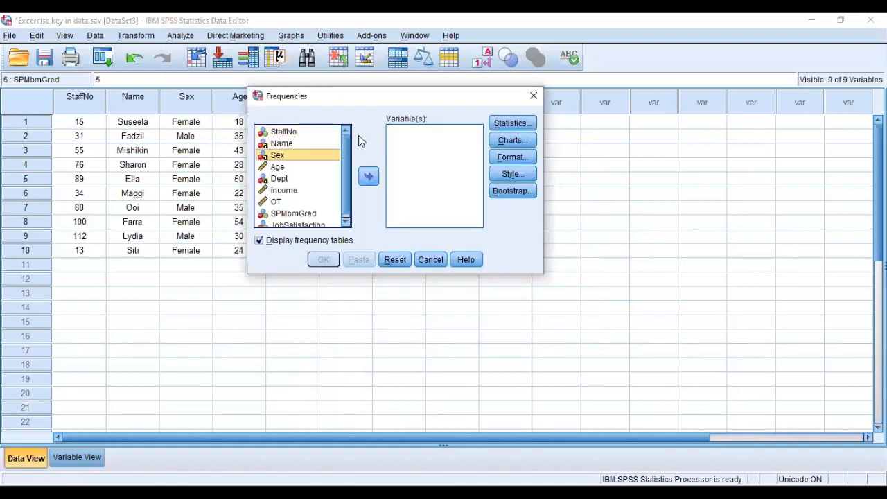
pyautogui.hotkey('ctrl', 'a')
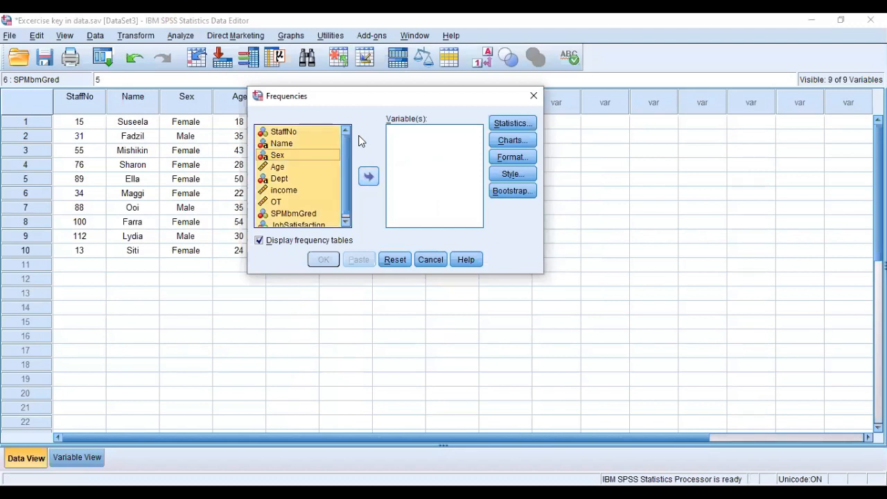
pyautogui.press('Tab')
pyautogui.press('space')
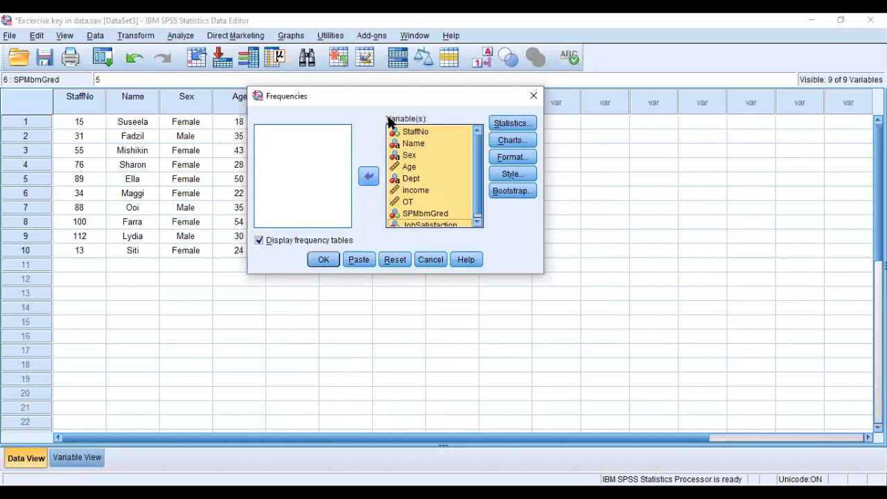
pyautogui.scroll(-1, 428, 141)
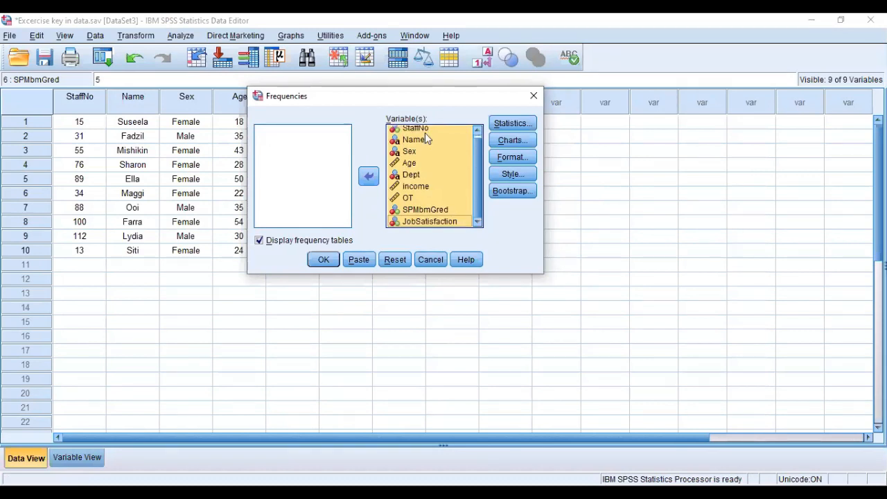
# Include the Minimum and Maximum dispersion statistics in the Frequencies analysis.
pyautogui.click(513, 124)
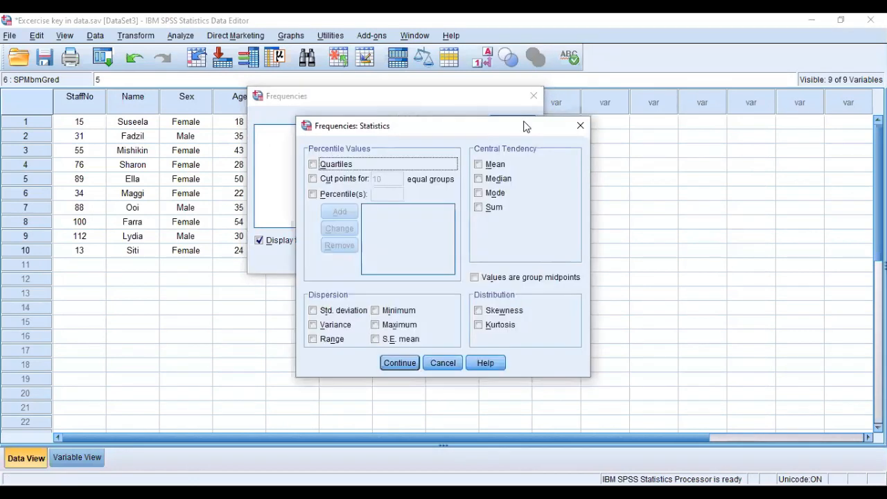
pyautogui.click(375, 313)
pyautogui.click(375, 325)
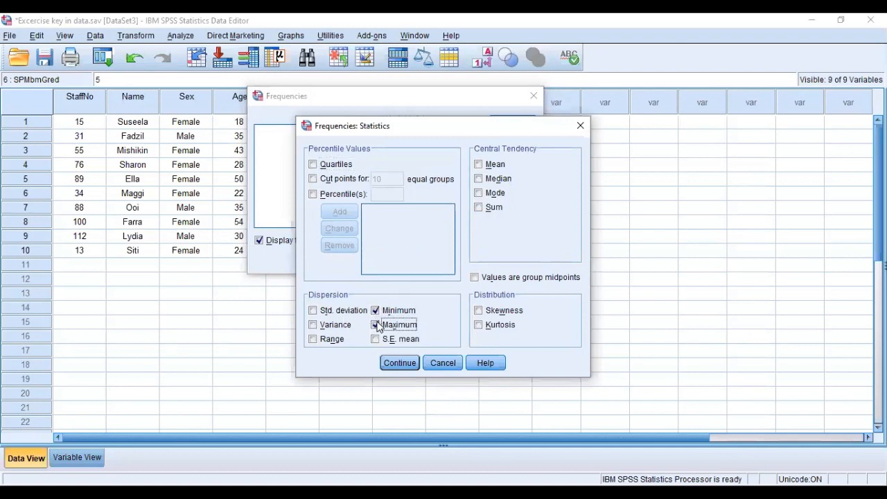
pyautogui.click(378, 329)
pyautogui.click(380, 326)
pyautogui.click(400, 364)
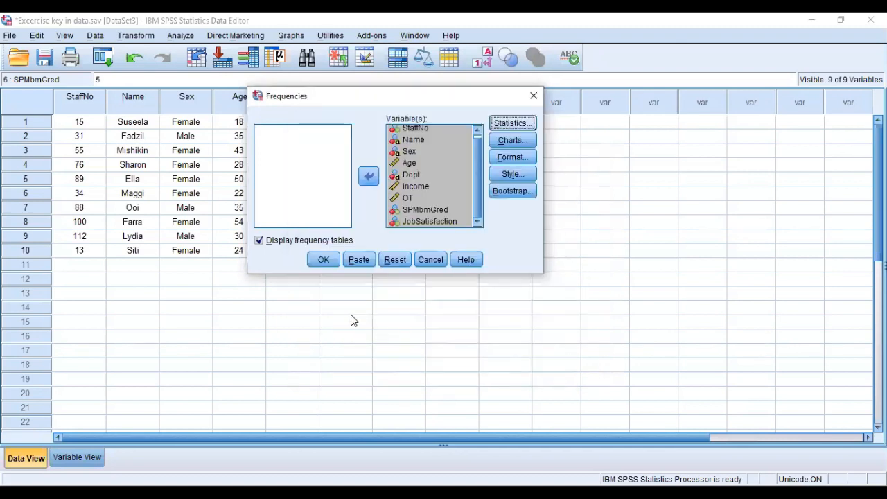
# Run the Frequencies analysis and look over the resulting Statistics table and command log.
pyautogui.click(325, 263)
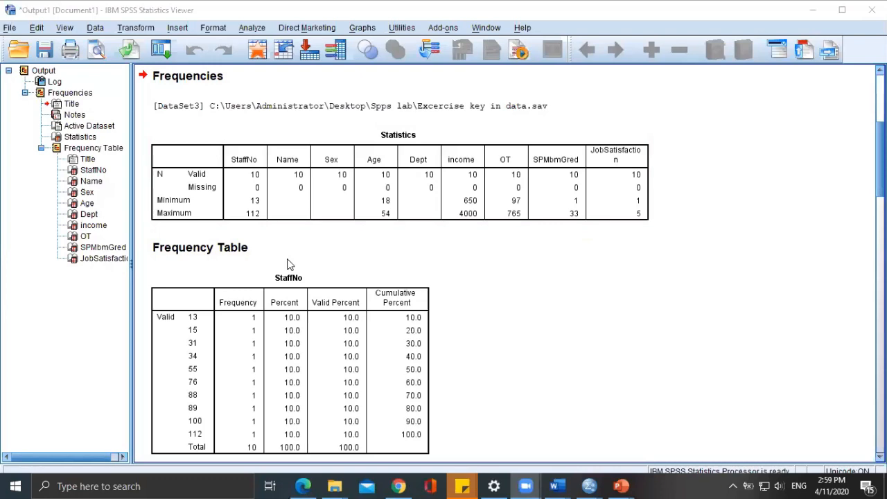
pyautogui.scroll(-1, 368, 289)
pyautogui.scroll(3, 368, 289)
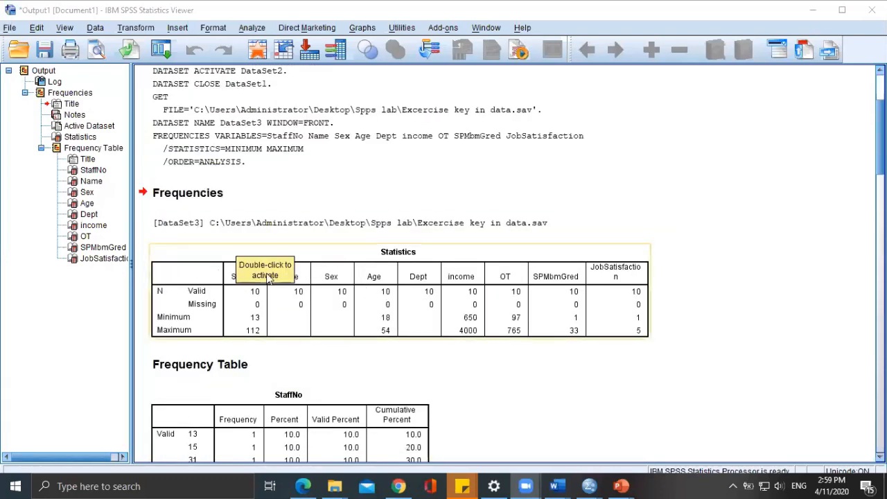
pyautogui.scroll(-2, 341, 262)
pyautogui.scroll(3, 340, 261)
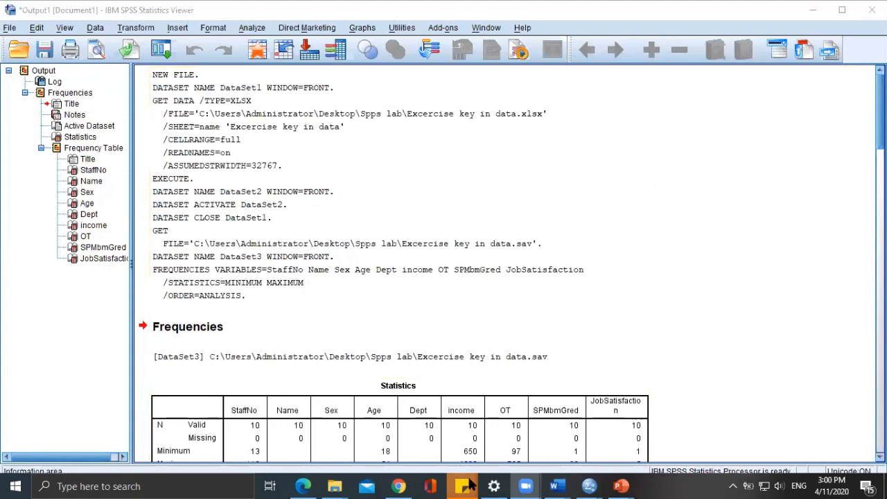
# Review the Minimum and Maximum settings of the Frequencies analysis for the Excercise key in data.sav dataset, and leave without rerunning it.
pyautogui.moveTo(589, 486)
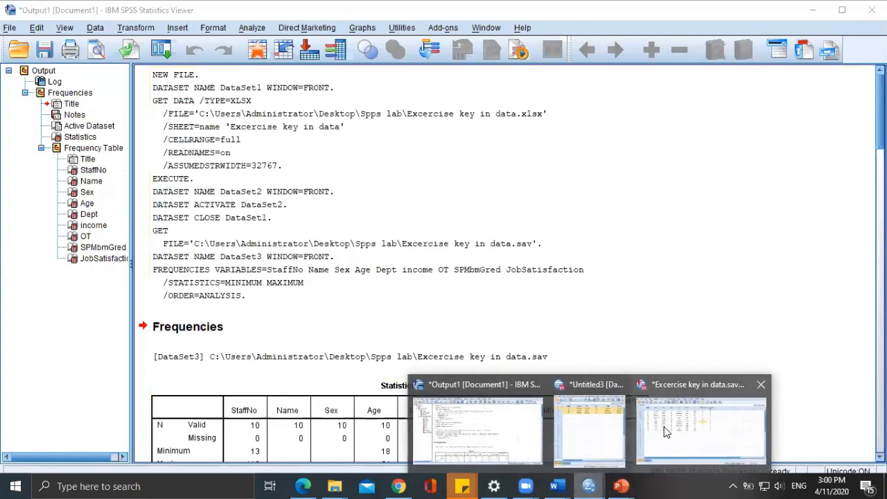
pyautogui.click(693, 423)
pyautogui.click(161, 21)
pyautogui.click(168, 24)
pyautogui.click(183, 25)
pyautogui.moveTo(191, 57)
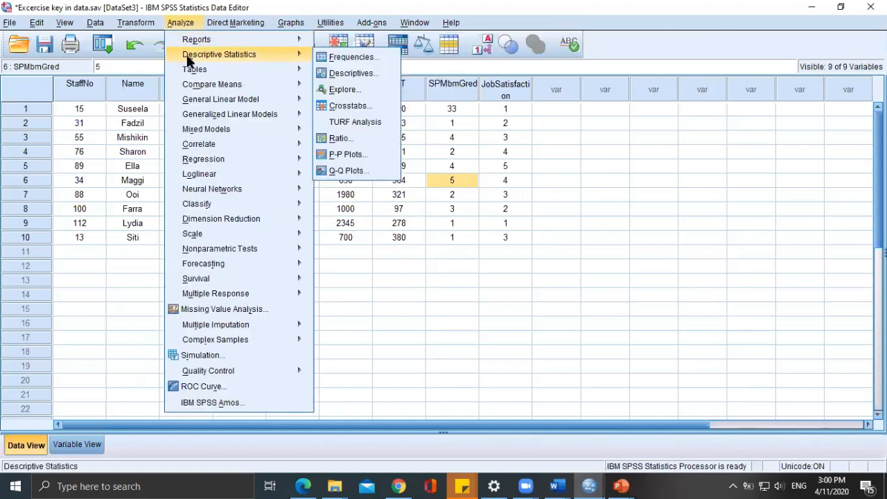
pyautogui.click(351, 57)
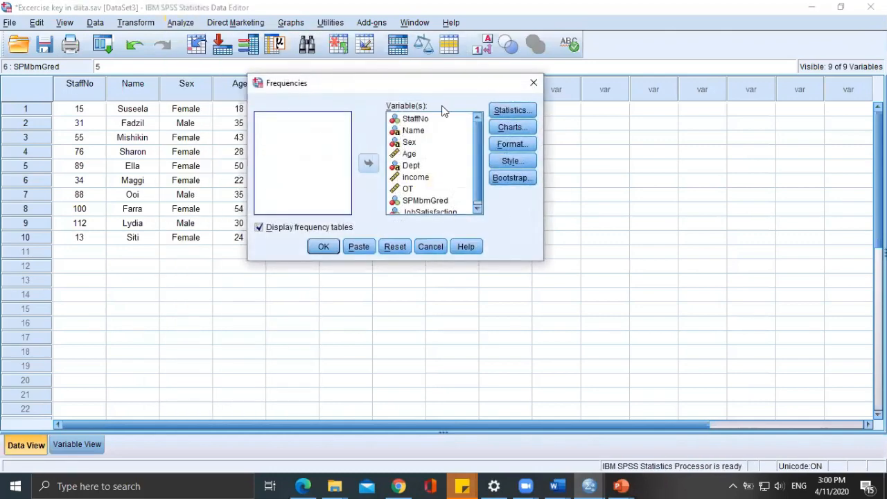
pyautogui.click(513, 109)
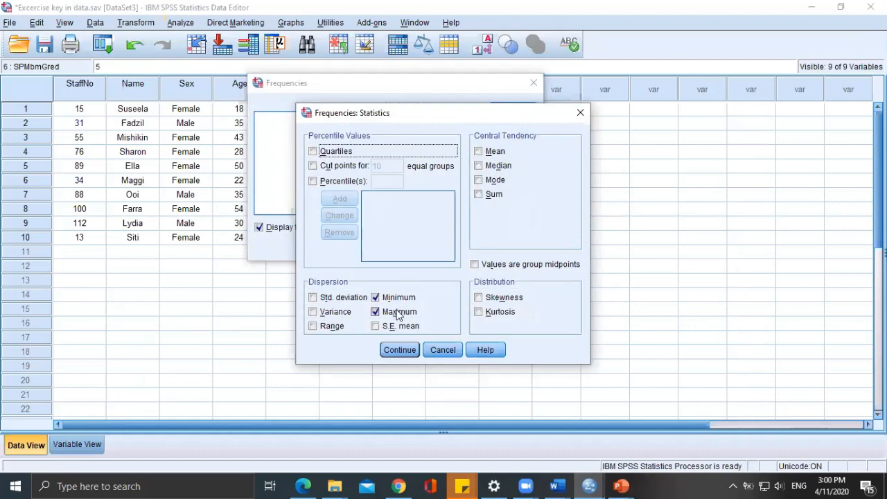
pyautogui.click(402, 349)
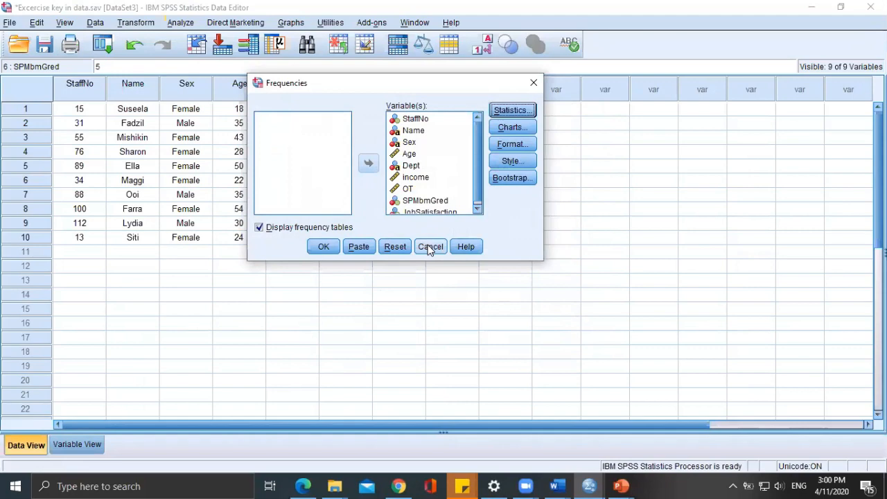
pyautogui.click(429, 247)
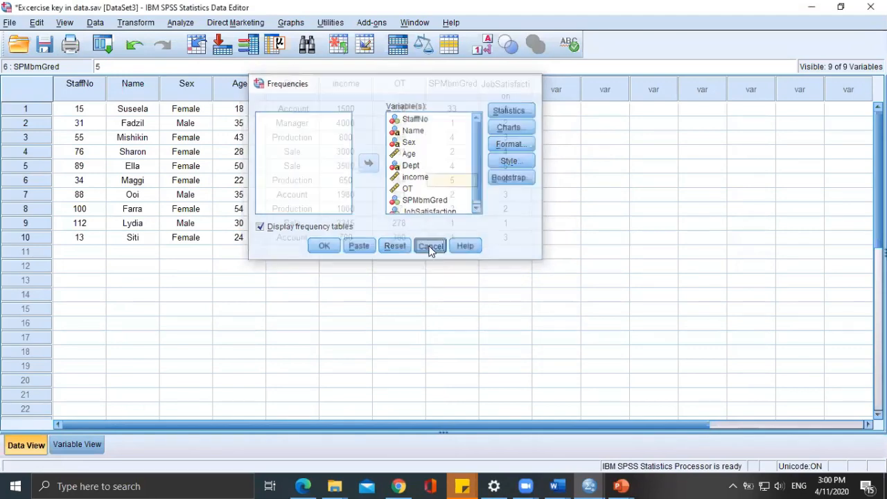
# Return to the Frequencies output and examine its Statistics table, circling the Missing row label and marking the Minimum row label.
pyautogui.moveTo(591, 485)
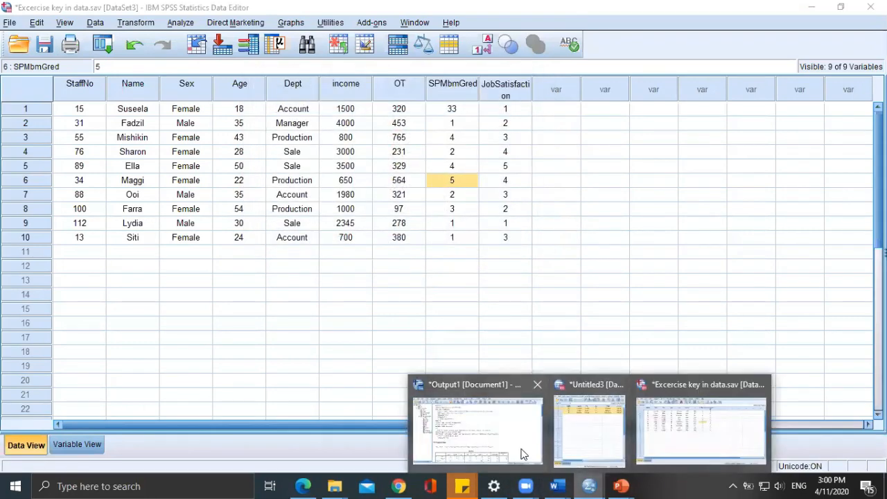
pyautogui.click(523, 454)
pyautogui.scroll(-5, 552, 400)
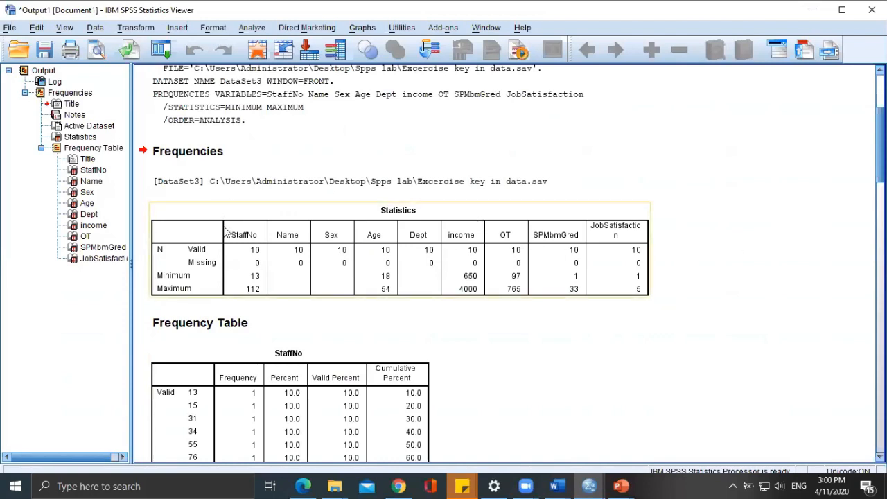
pyautogui.scroll(-2, 333, 229)
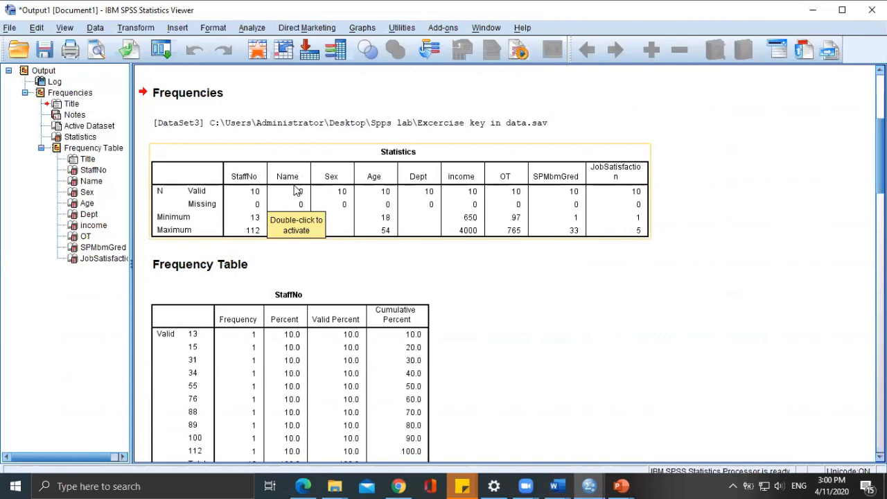
pyautogui.doubleClick(296, 191)
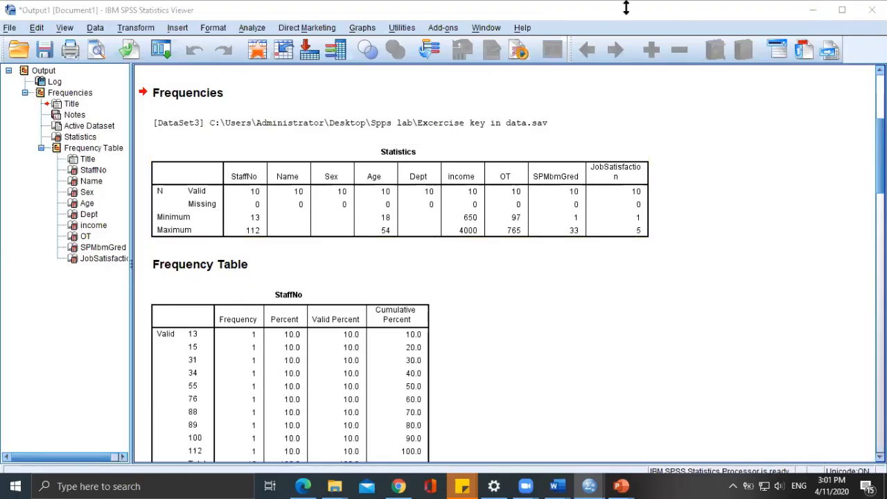
pyautogui.moveTo(220, 191)
pyautogui.mouseDown()
pyautogui.moveTo(173, 205)
pyautogui.moveTo(231, 197)
pyautogui.mouseUp()
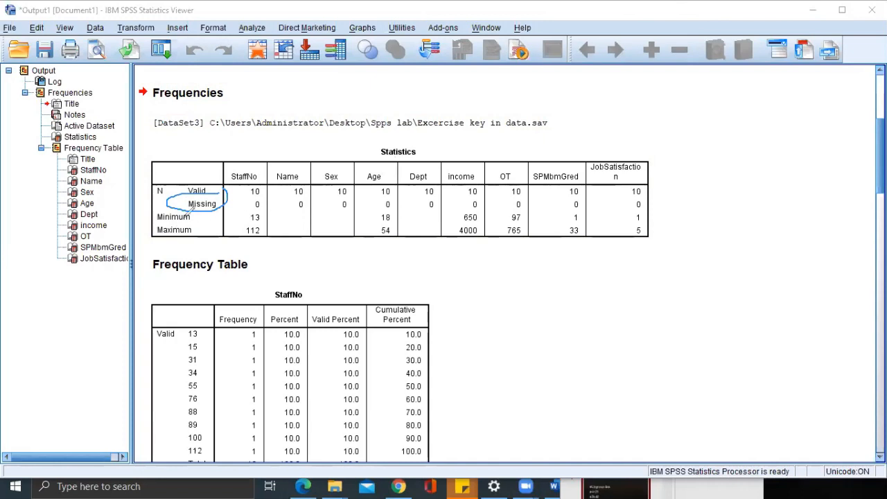
pyautogui.moveTo(171, 215); pyautogui.dragTo(155, 219)
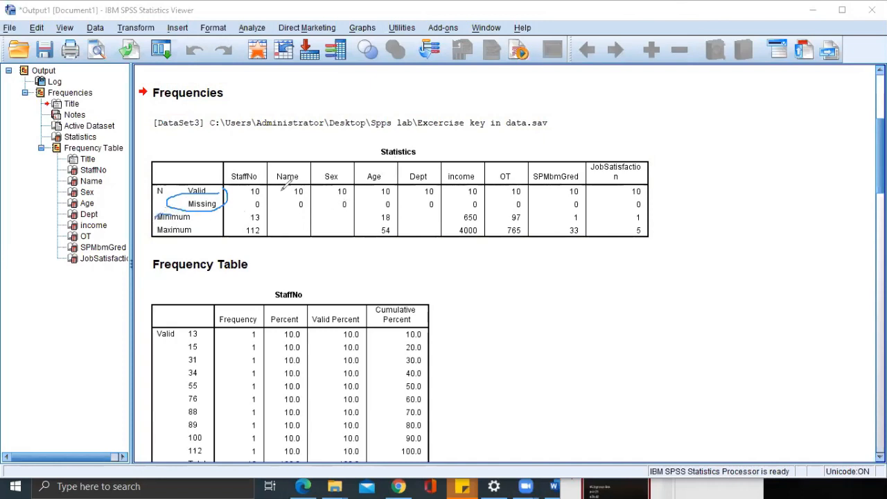
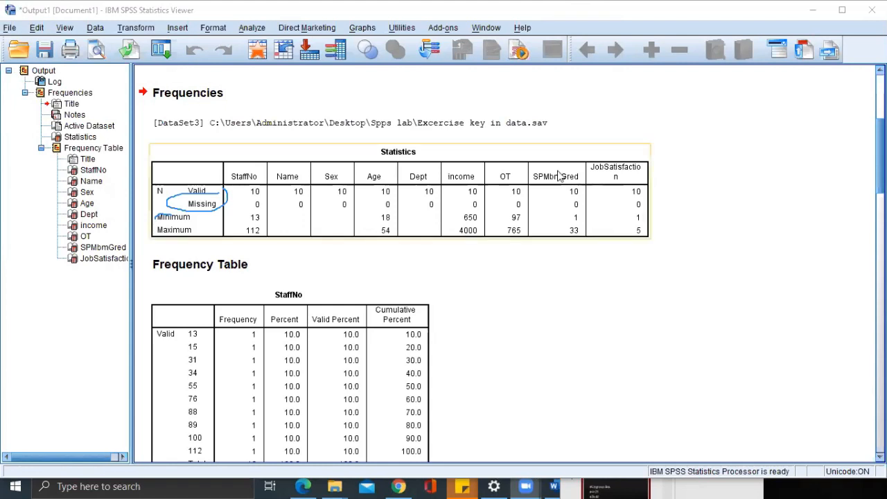
# Examine the Statistics table and the individual frequency tables, comparing the SPMbmGred and JobSatisfaction entries with their minimum and maximum.
pyautogui.scroll(-2, 713, 211)
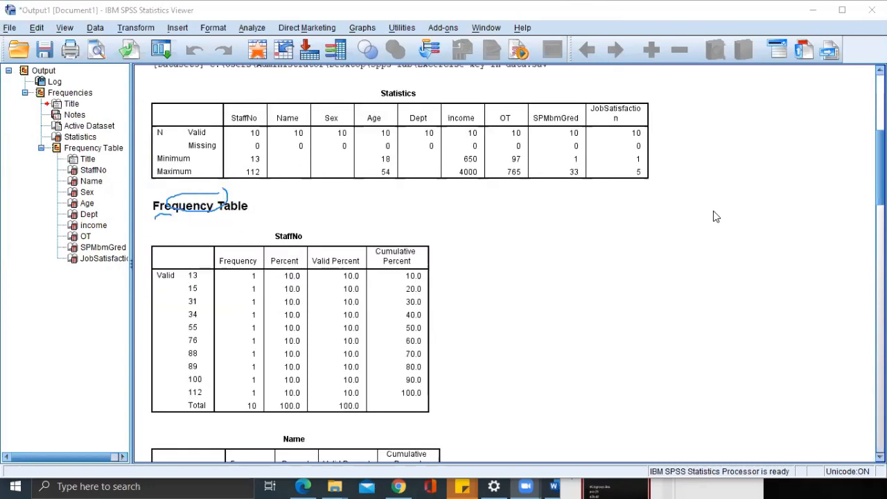
pyautogui.scroll(6, 523, 182)
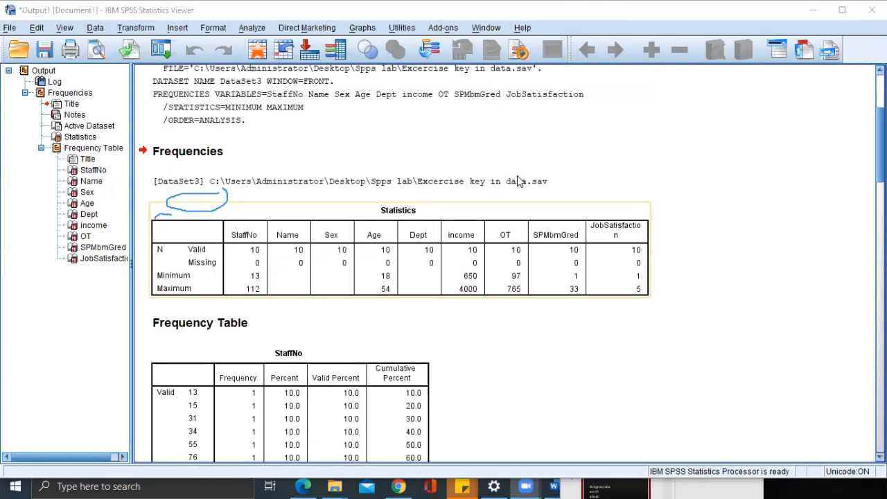
pyautogui.scroll(-20, 525, 183)
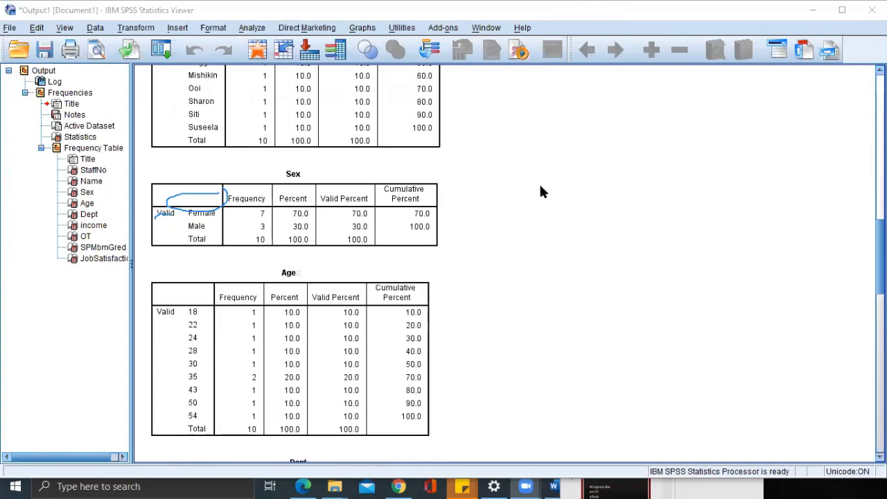
pyautogui.scroll(-20, 541, 192)
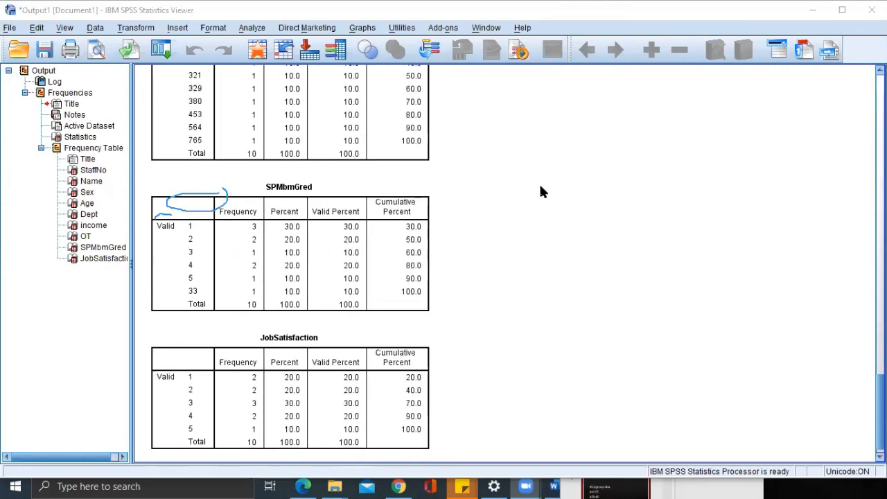
pyautogui.scroll(-1, 402, 297)
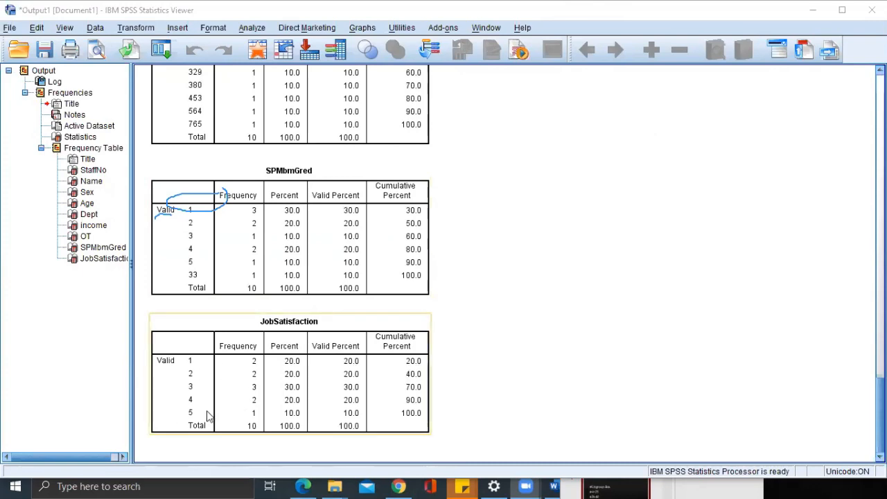
pyautogui.scroll(20, 503, 394)
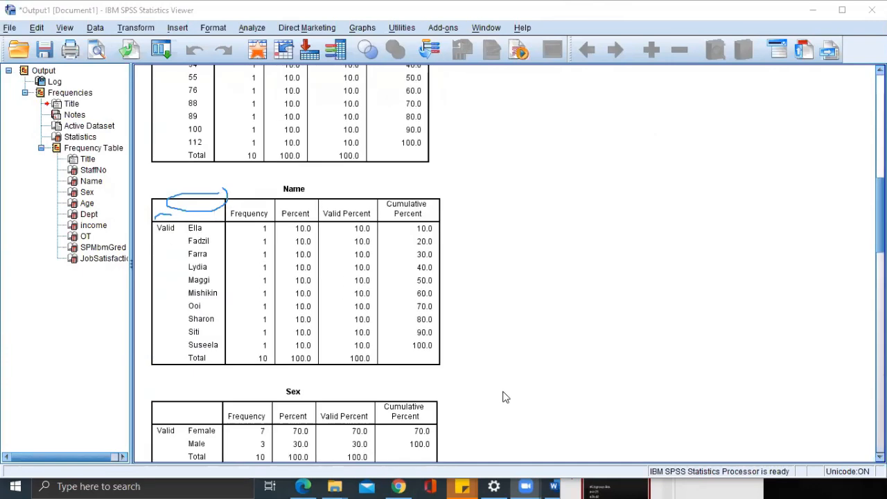
pyautogui.scroll(4, 503, 396)
pyautogui.scroll(-7, 560, 372)
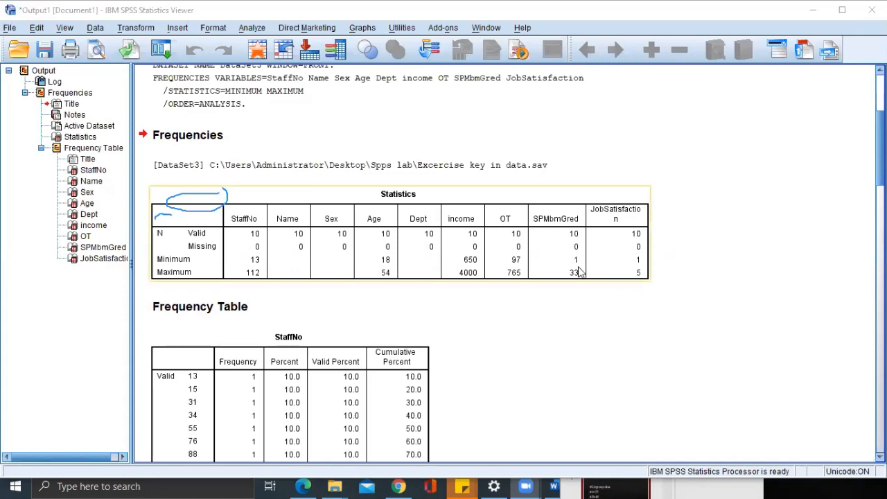
pyautogui.scroll(-20, 595, 266)
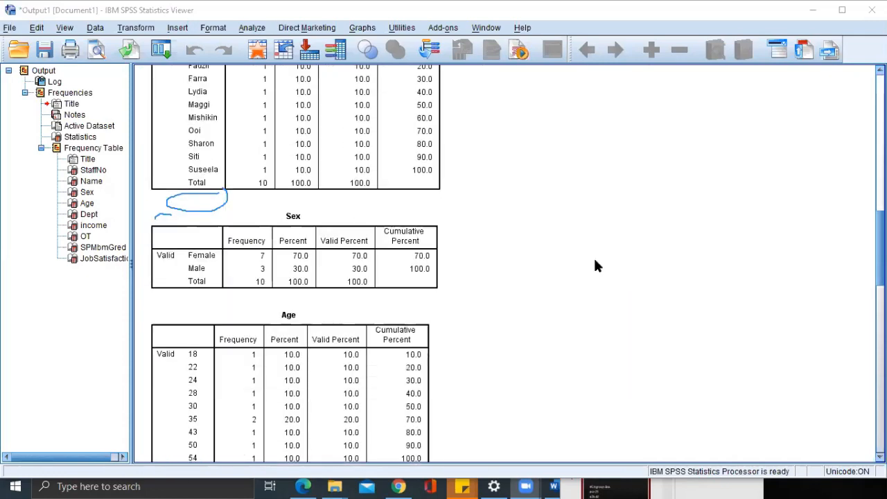
pyautogui.scroll(-6, 595, 265)
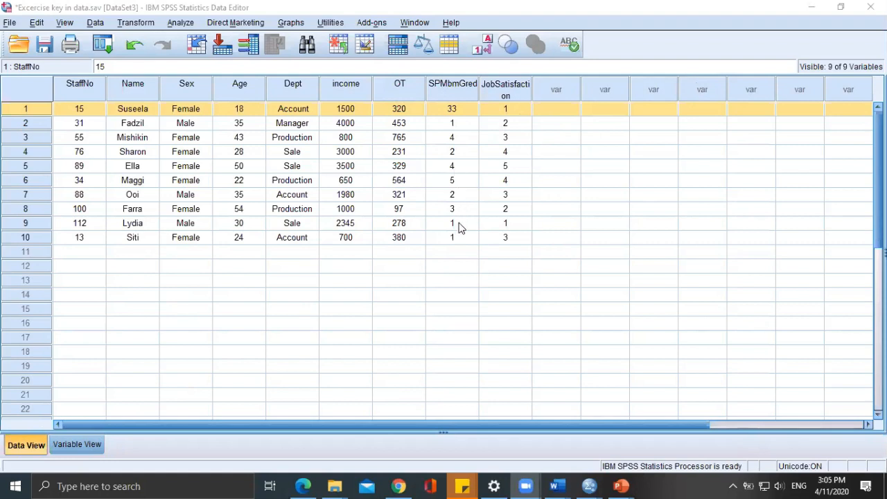
# Correct the SPMbmGred entry of case 1 in the Exercise key in data.sav dataset to 3.
pyautogui.doubleClick(457, 111)
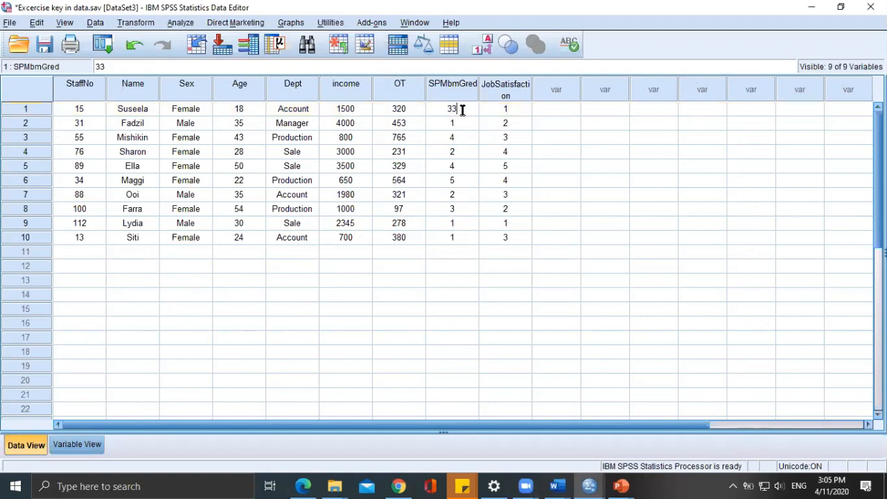
pyautogui.press('BackSpace')
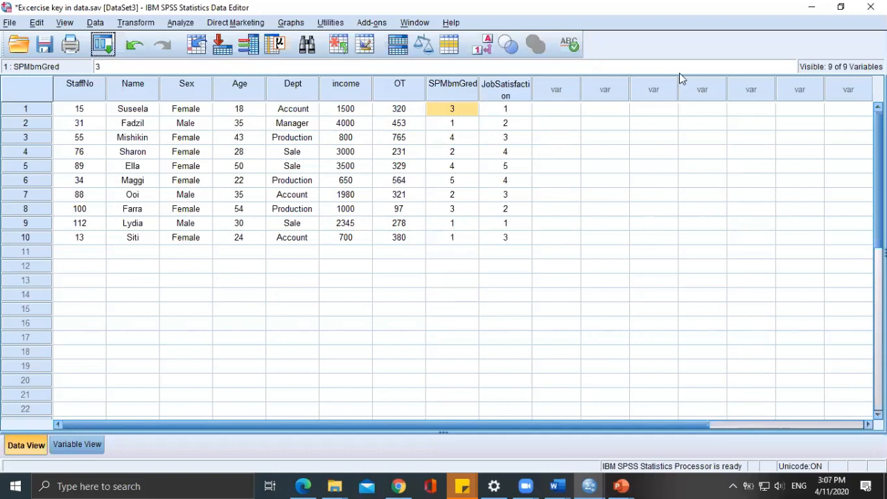
# Inspect the Age column, checking the youngest and oldest entries in cases 1 and 8.
pyautogui.click(249, 97)
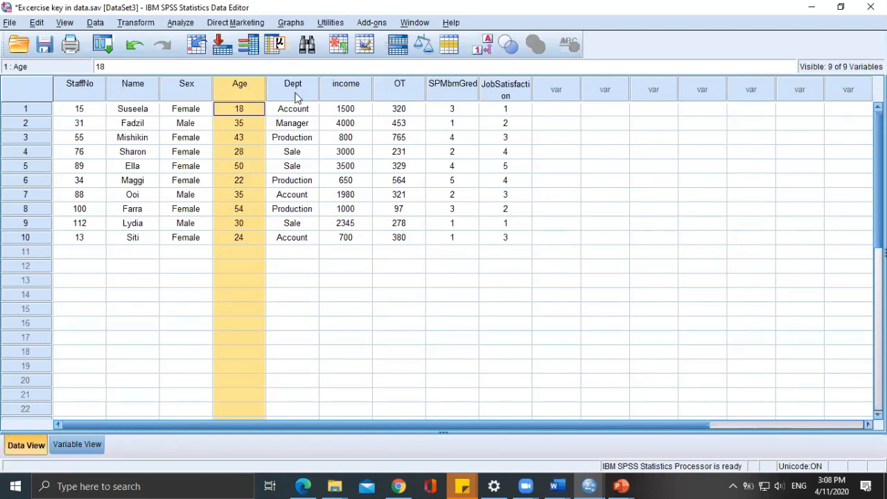
pyautogui.click(659, 103)
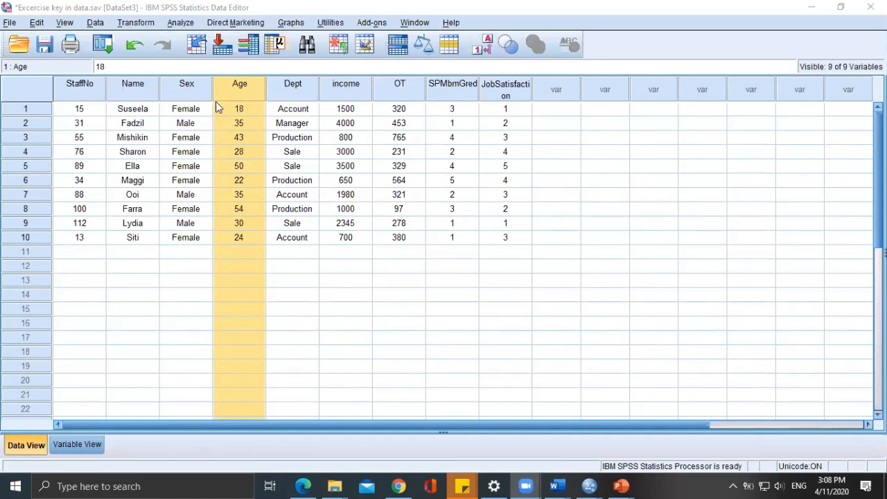
pyautogui.click(234, 109)
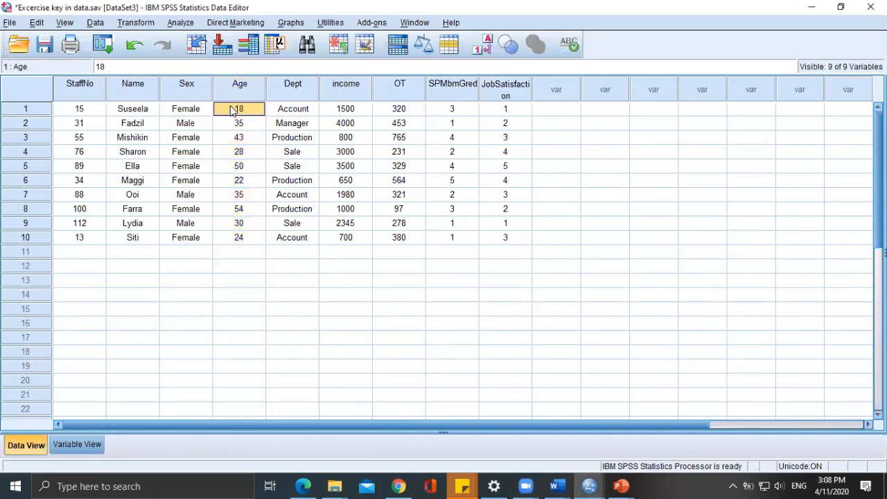
pyautogui.click(250, 210)
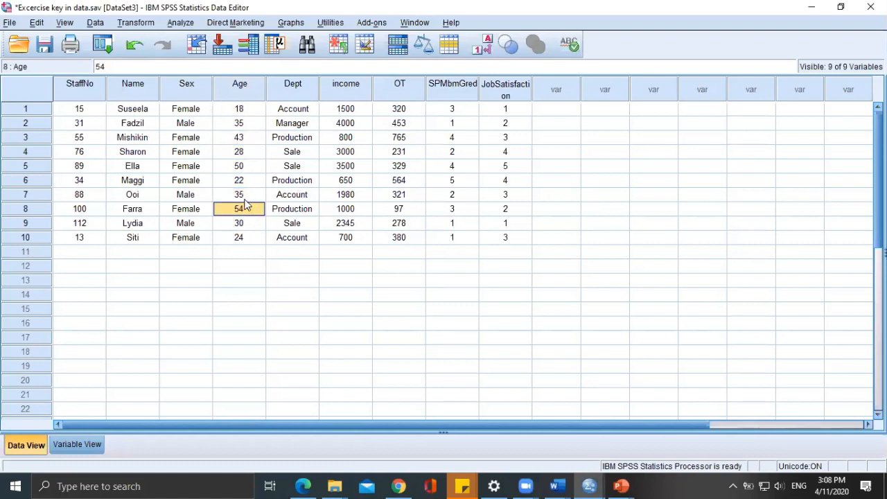
pyautogui.click(256, 113)
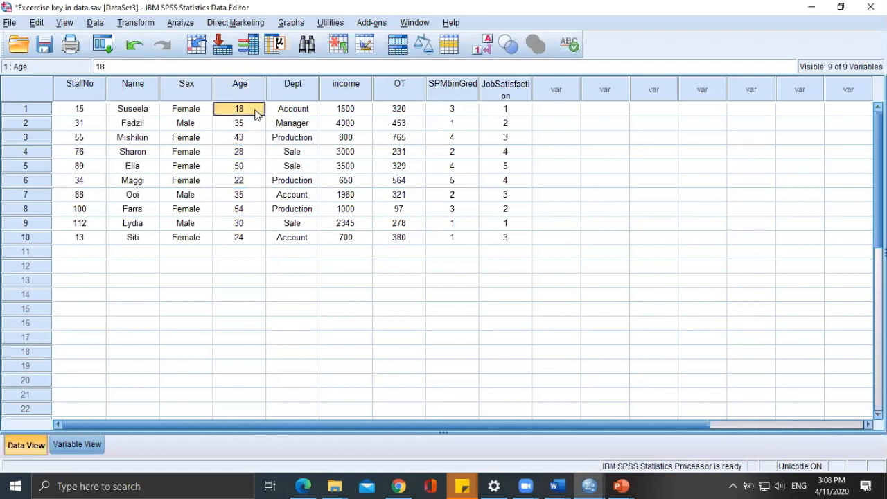
pyautogui.click(247, 215)
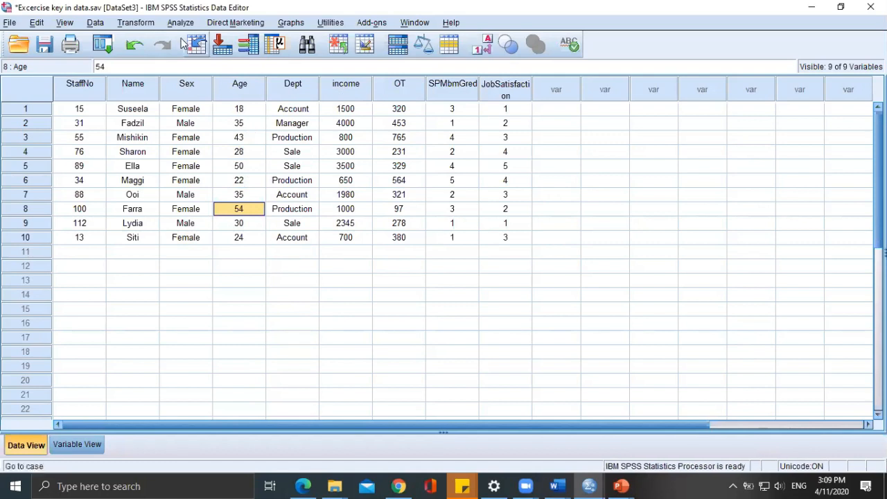
# Start a Recode into Different Variables with Age as the input variable.
pyautogui.click(141, 28)
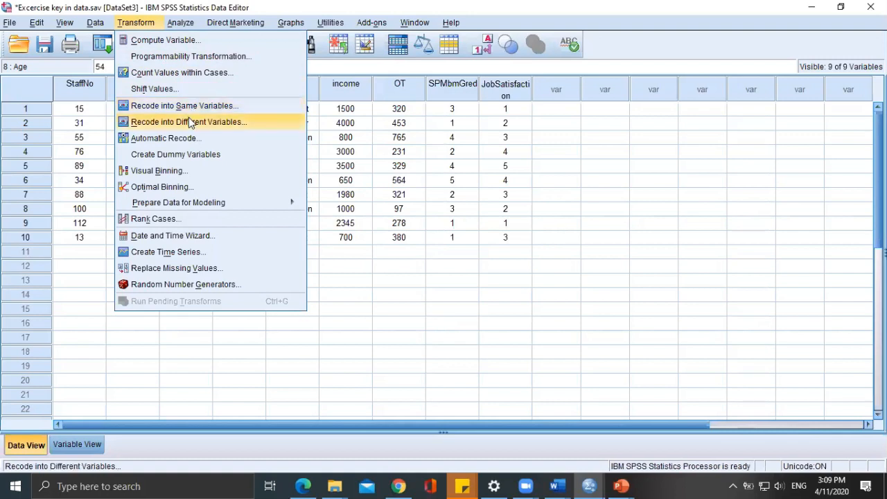
pyautogui.click(196, 123)
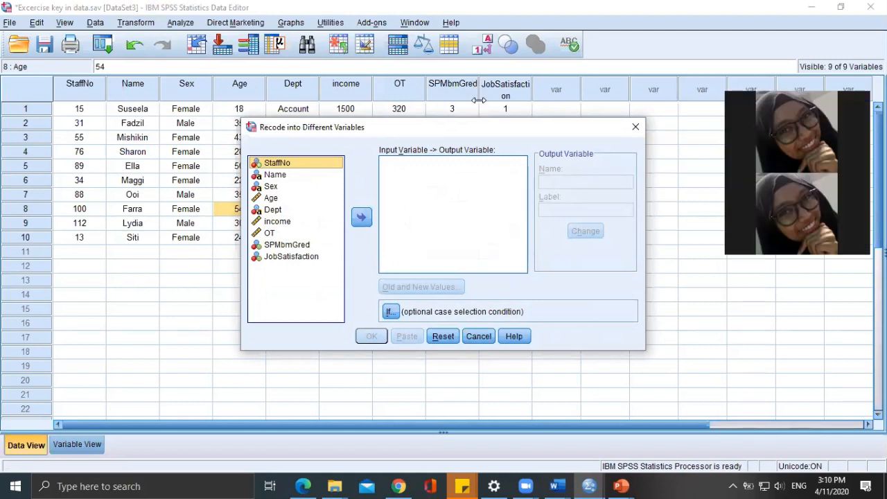
pyautogui.click(272, 198)
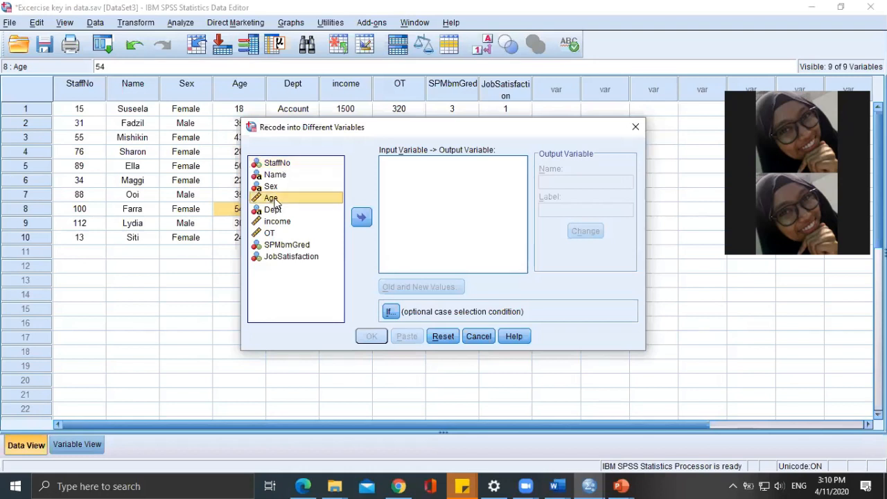
pyautogui.doubleClick(275, 200)
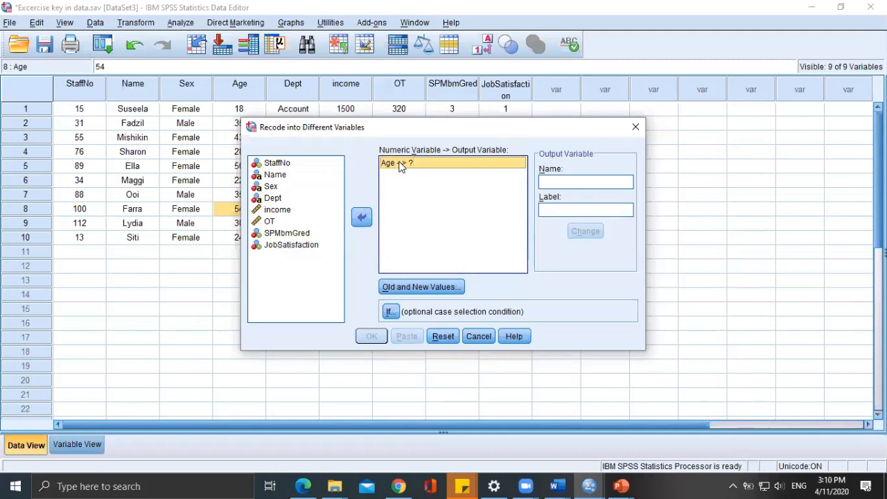
# Name the output variable for the recoded Age Age_New.
pyautogui.click(573, 177)
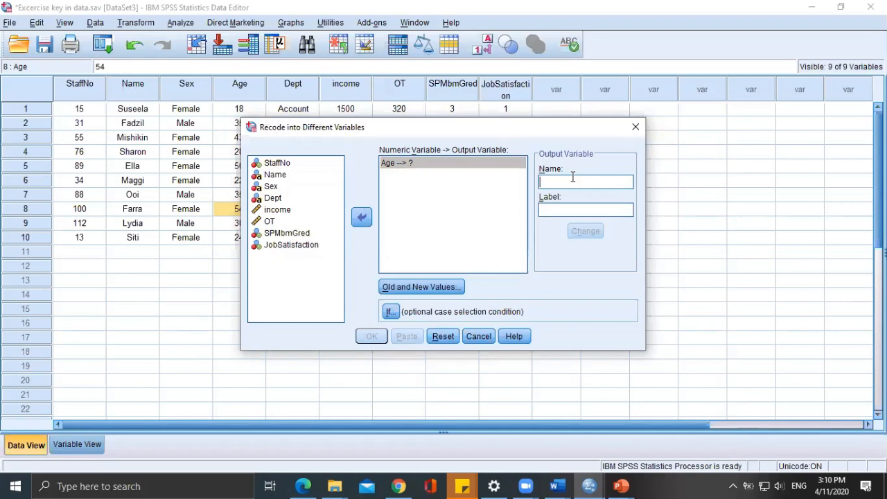
pyautogui.write('NAg')
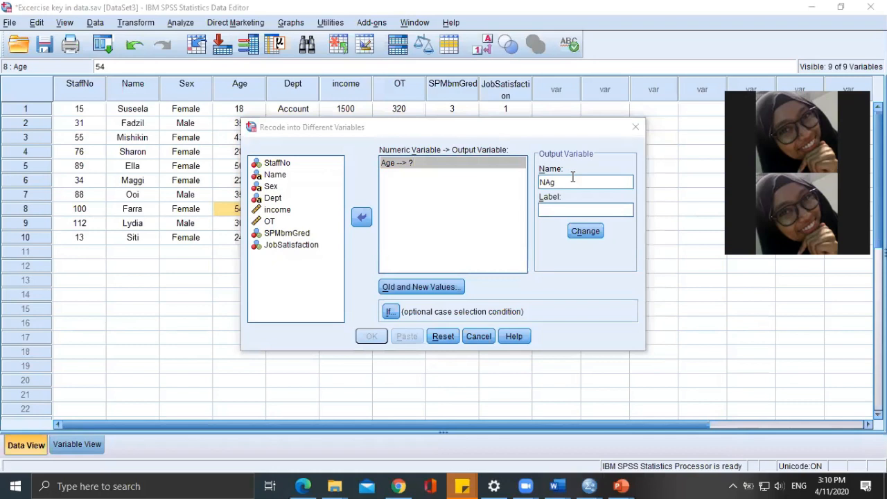
pyautogui.click(573, 178)
pyautogui.doubleClick(573, 177)
pyautogui.write('Age')
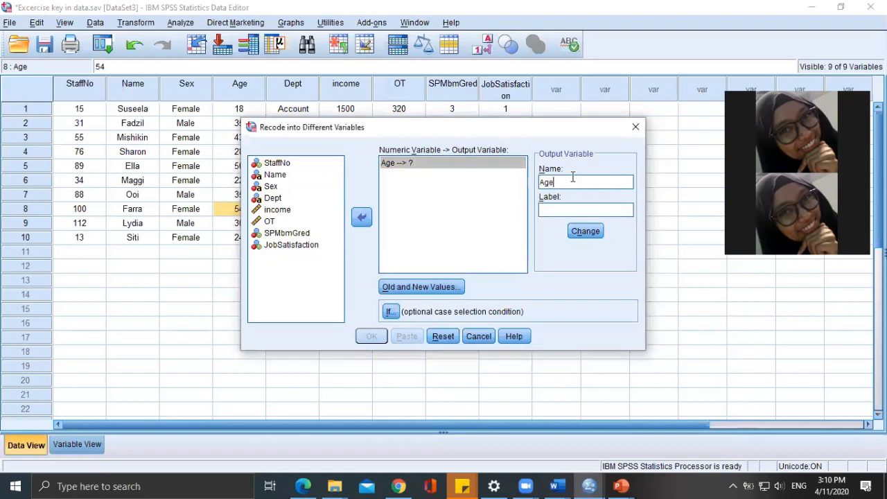
pyautogui.write('_New')
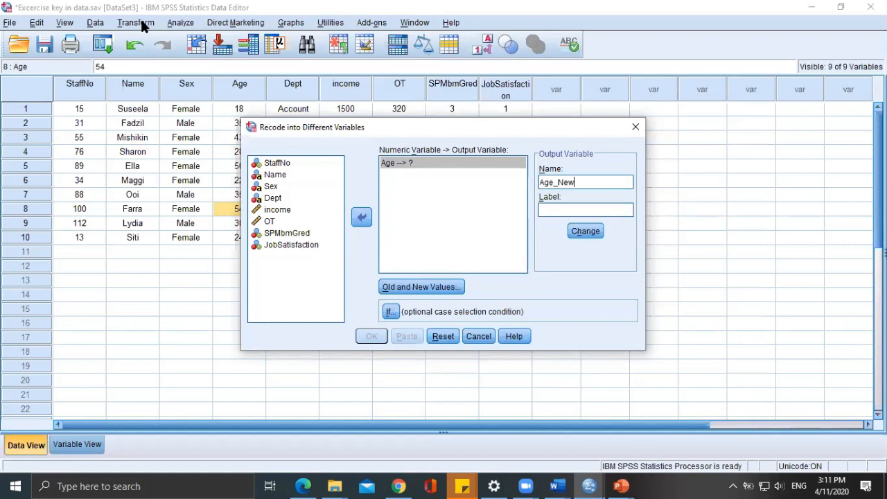
# Label the output variable "New age" and apply its name and label to the Age recode.
pyautogui.click(542, 209)
pyautogui.write('New age')
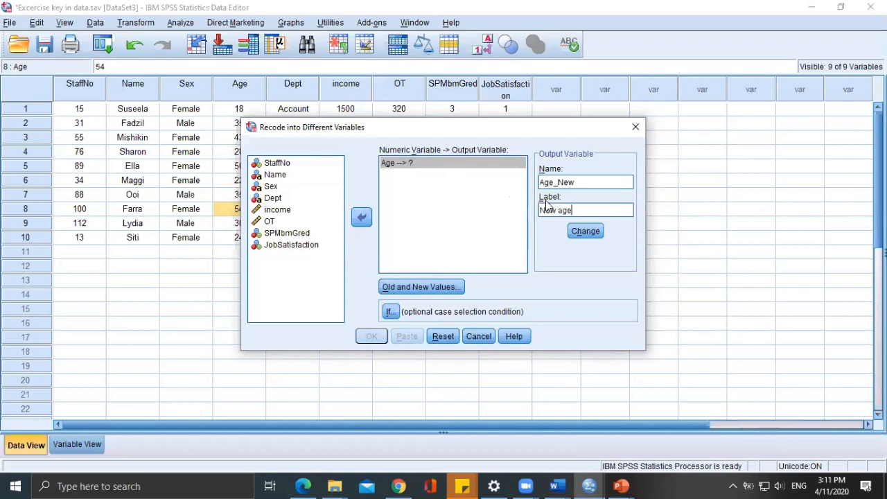
pyautogui.click(583, 233)
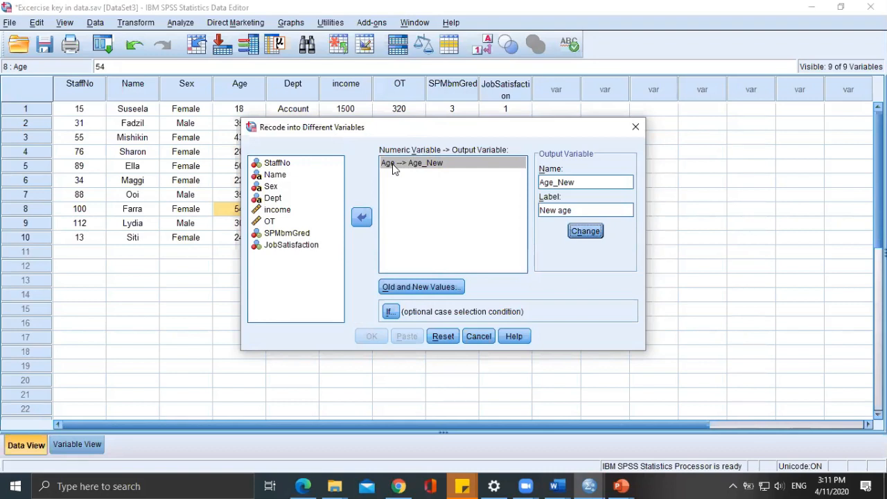
# Look through the Old Value options for the Age recode, from single value and missing to the range choices and All other values.
pyautogui.click(424, 289)
pyautogui.click(332, 165)
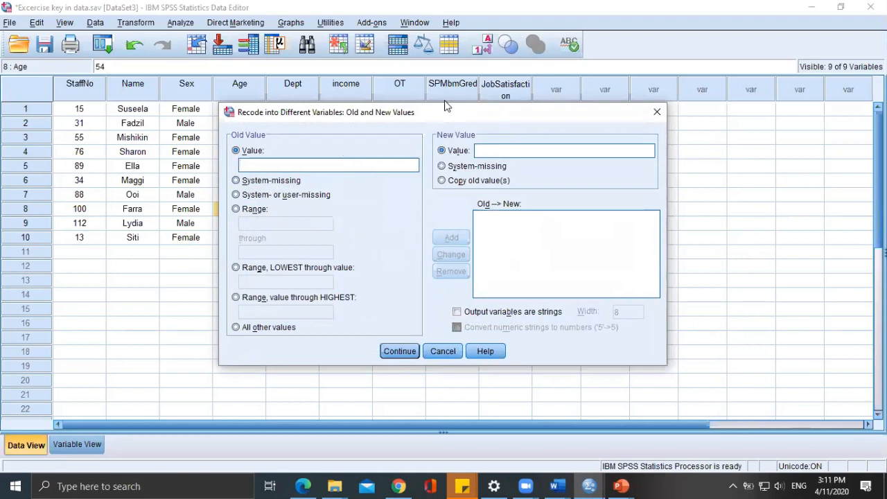
pyautogui.moveTo(453, 115); pyautogui.dragTo(630, 116)
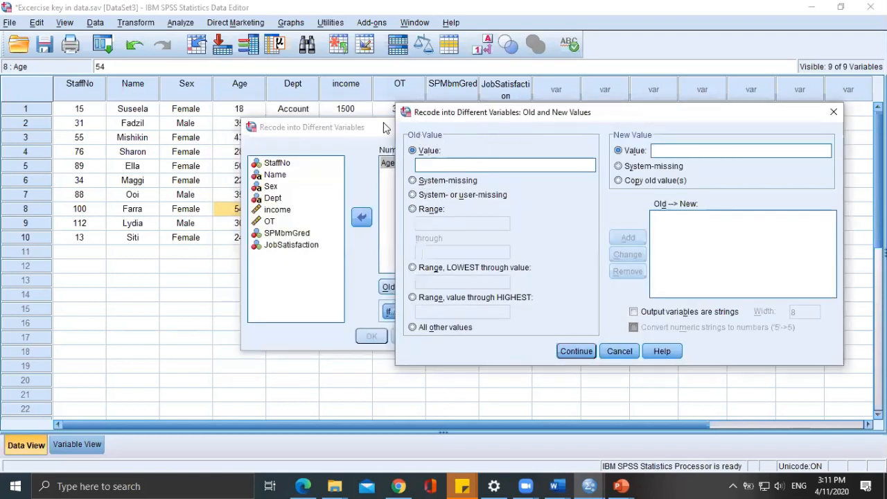
pyautogui.click(452, 184)
pyautogui.click(447, 197)
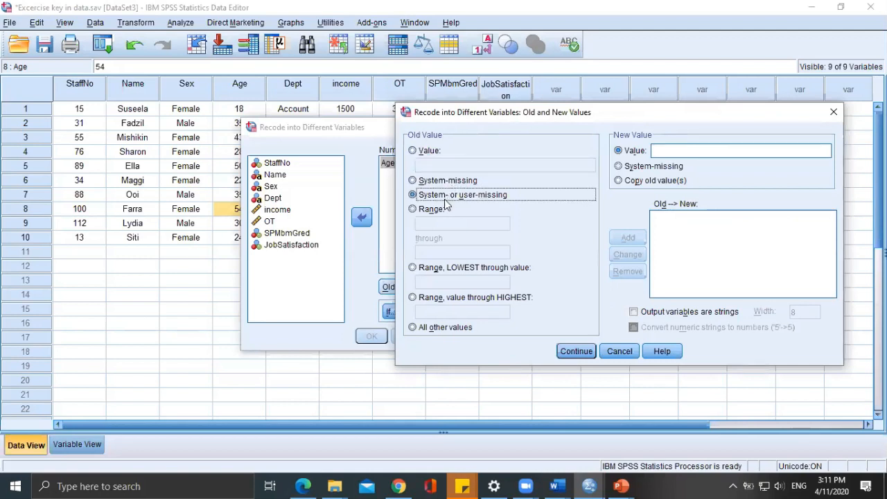
pyautogui.click(433, 210)
pyautogui.click(417, 271)
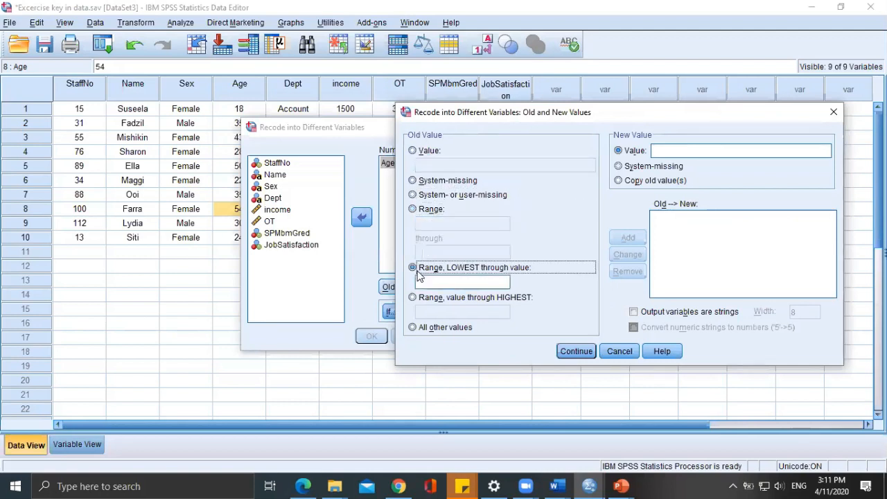
pyautogui.click(415, 299)
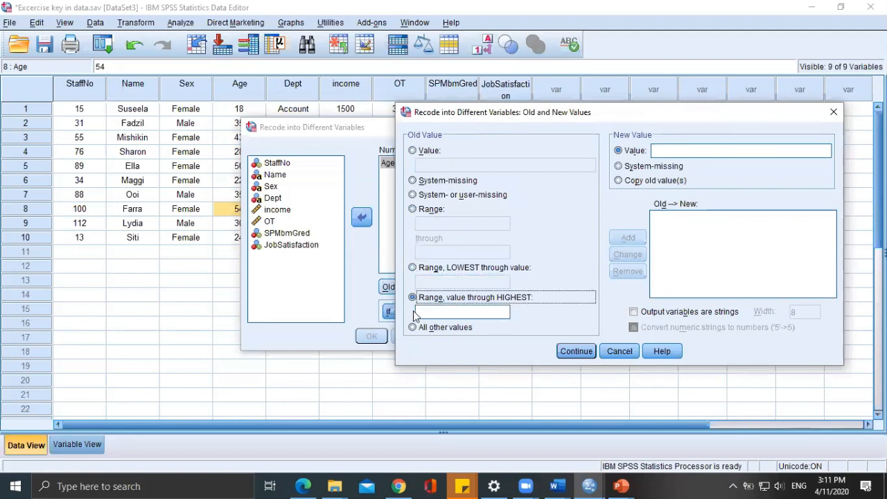
pyautogui.click(413, 328)
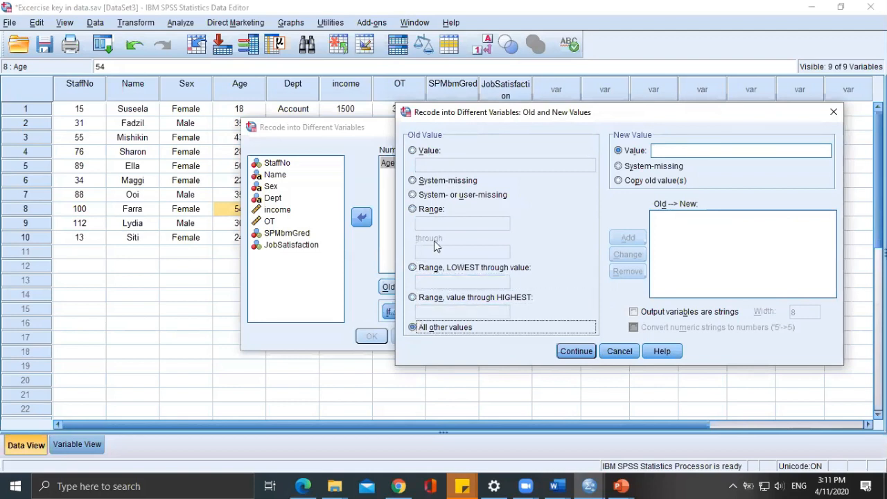
pyautogui.click(414, 151)
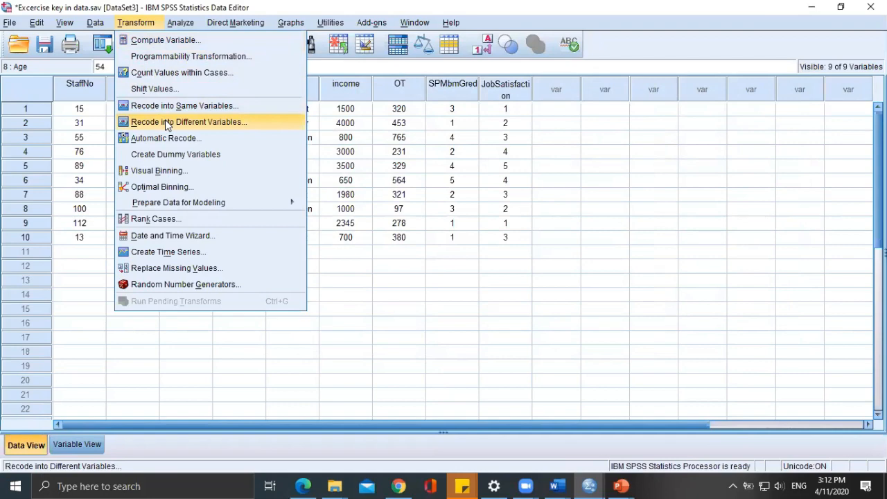
# Start a Recode into Different Variables with Age as the input and enter Age-new as the output variable name.
pyautogui.click(166, 123)
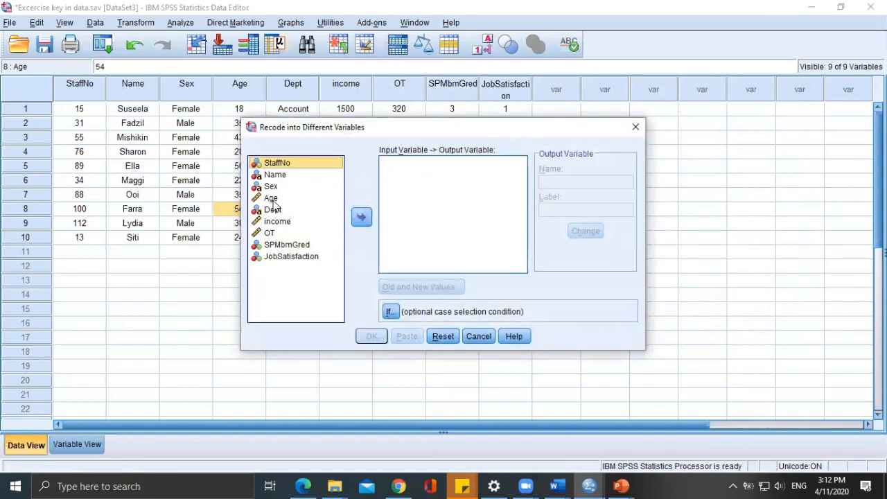
pyautogui.doubleClick(273, 201)
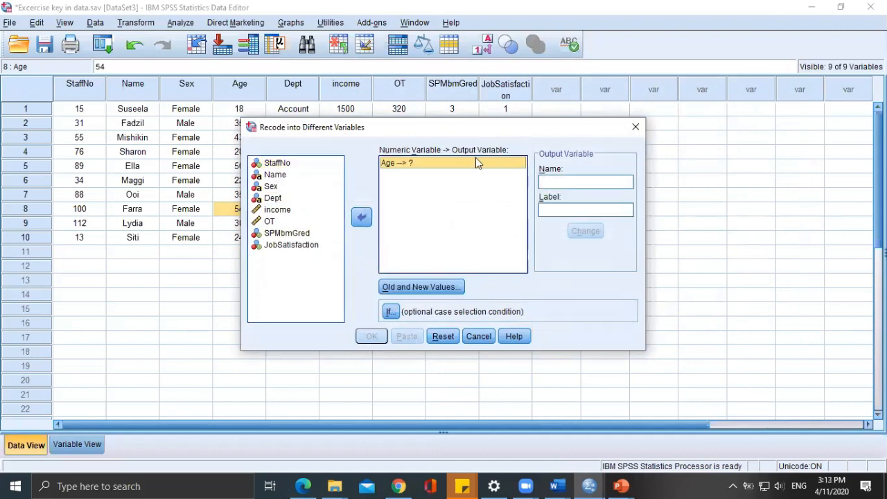
pyautogui.click(555, 181)
pyautogui.write('Age-new')
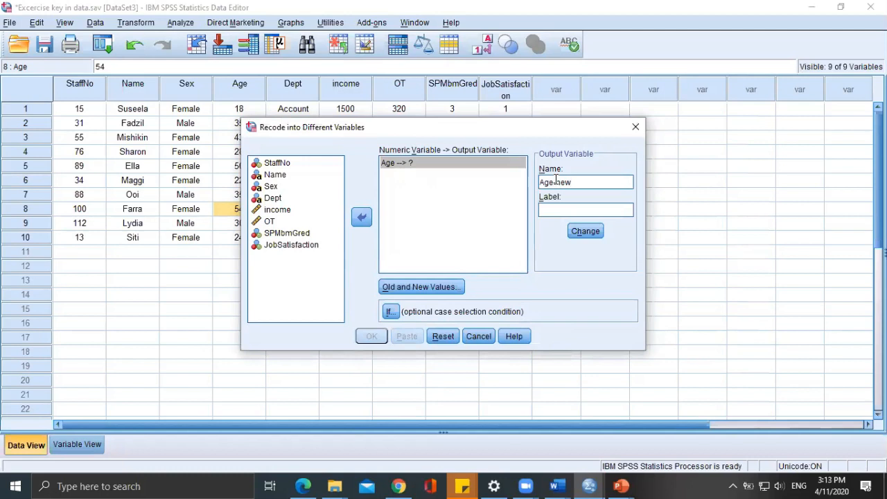
# Label the output variable "New age", correct its name to Age_new, and apply both to the Age recode.
pyautogui.click(572, 209)
pyautogui.write('New age')
pyautogui.doubleClick(558, 183)
pyautogui.click(557, 183)
pyautogui.press('BackSpace')
pyautogui.write('_')
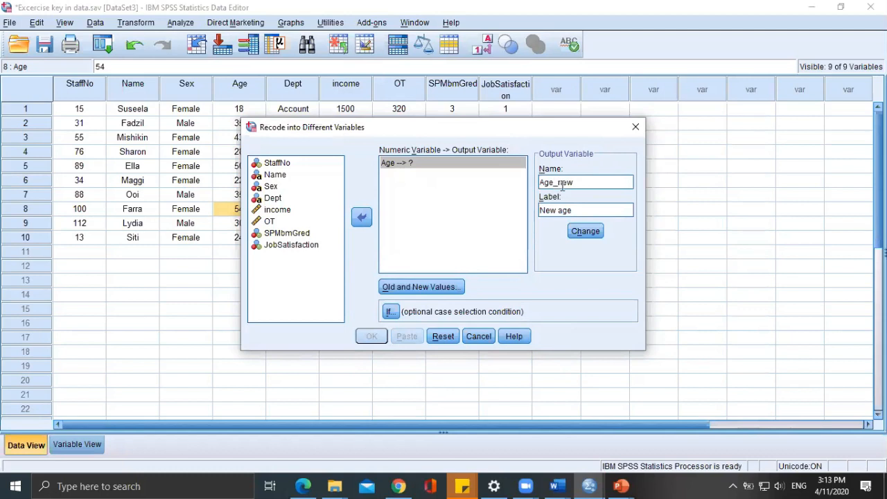
pyautogui.click(586, 232)
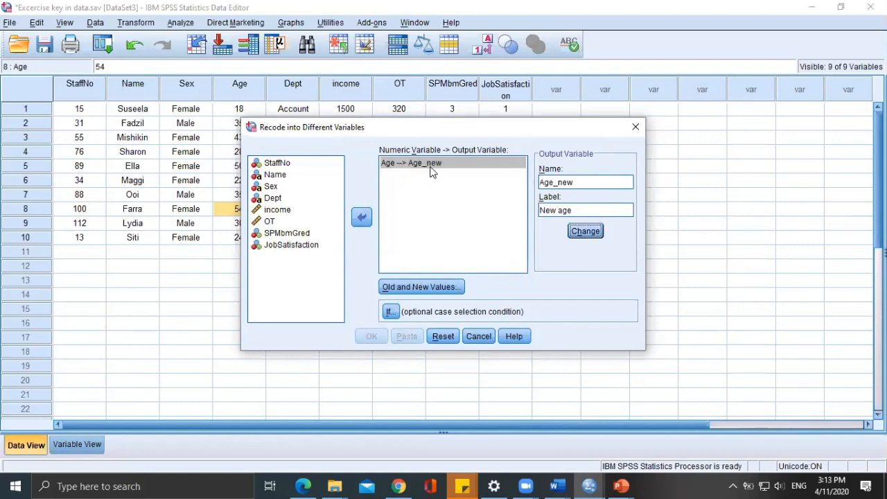
# Open the old and new value settings for the Age recode and reposition the dialog and the PowerPoint age-group slide window.
pyautogui.click(412, 287)
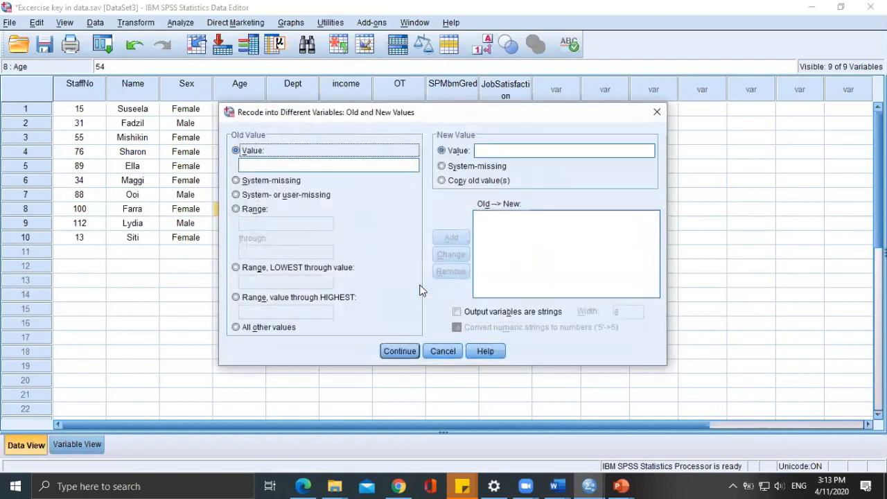
pyautogui.click(621, 486)
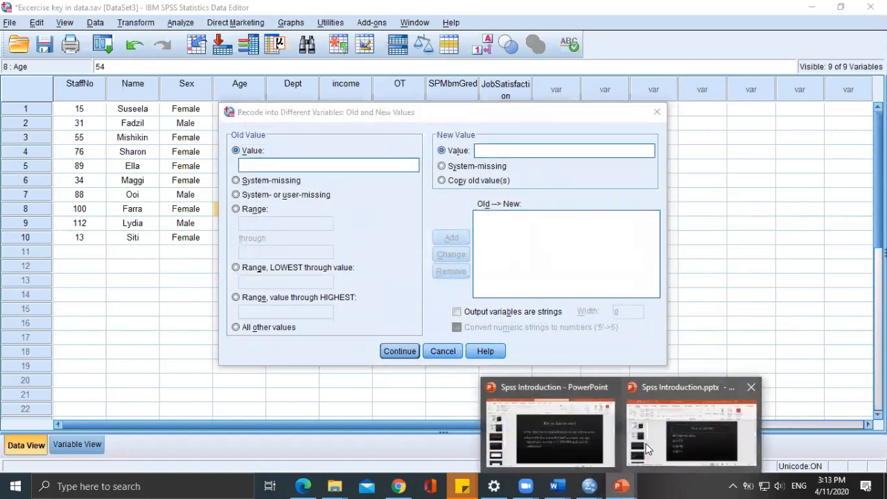
pyautogui.click(672, 432)
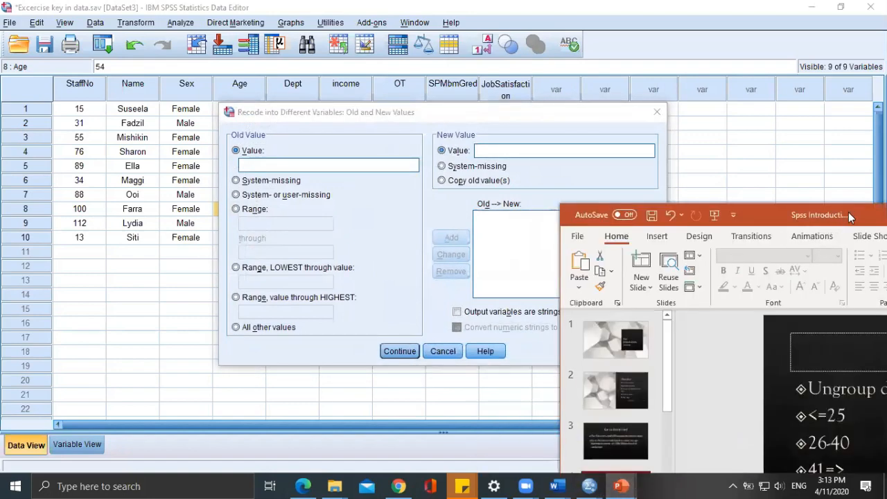
pyautogui.moveTo(848, 212); pyautogui.dragTo(534, 75)
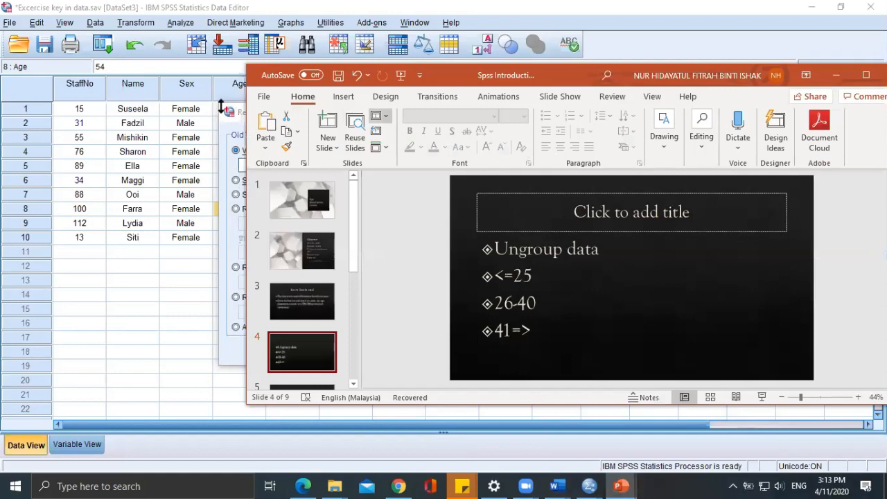
pyautogui.moveTo(239, 113); pyautogui.dragTo(426, 126)
pyautogui.click(355, 125)
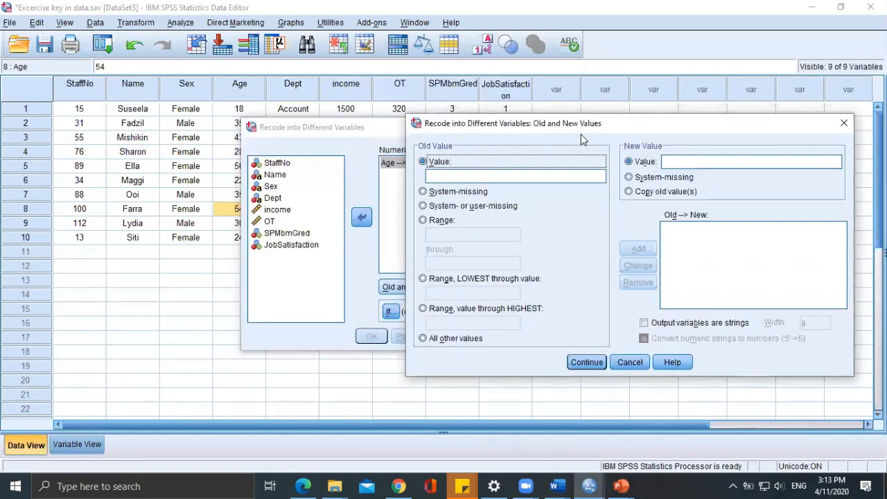
pyautogui.moveTo(582, 129); pyautogui.dragTo(497, 120)
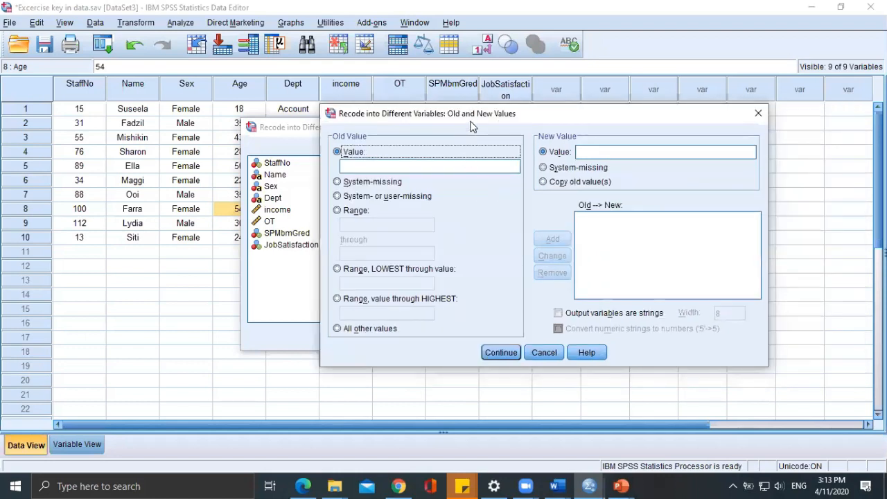
pyautogui.moveTo(552, 115); pyautogui.dragTo(588, 104)
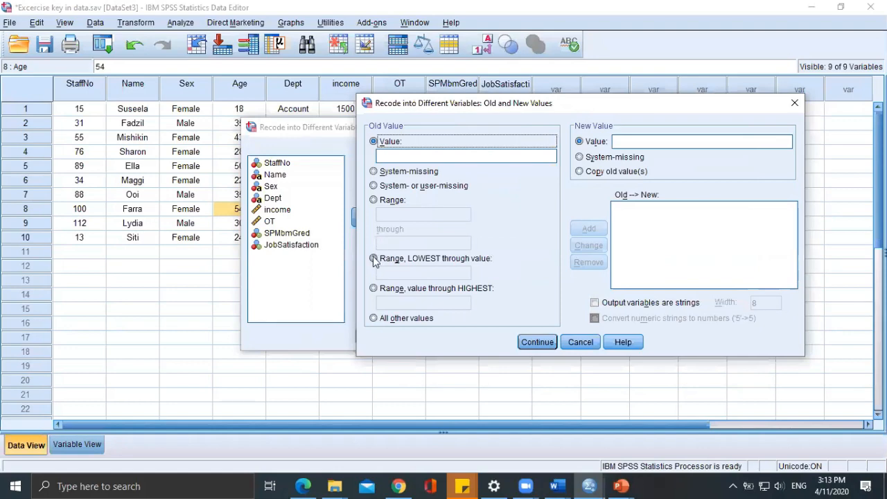
# Consult the age-group slide in PowerPoint and add a recode rule for ages lowest through 25 with new value 1.
pyautogui.click(621, 486)
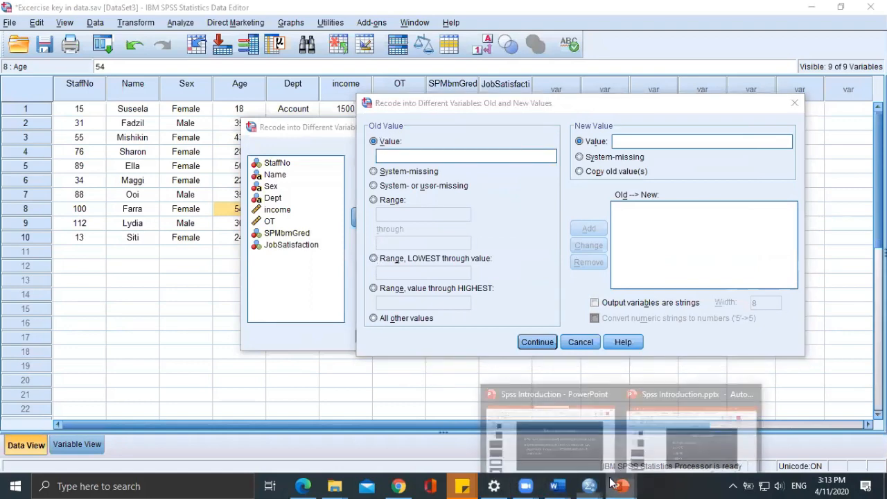
pyautogui.click(649, 453)
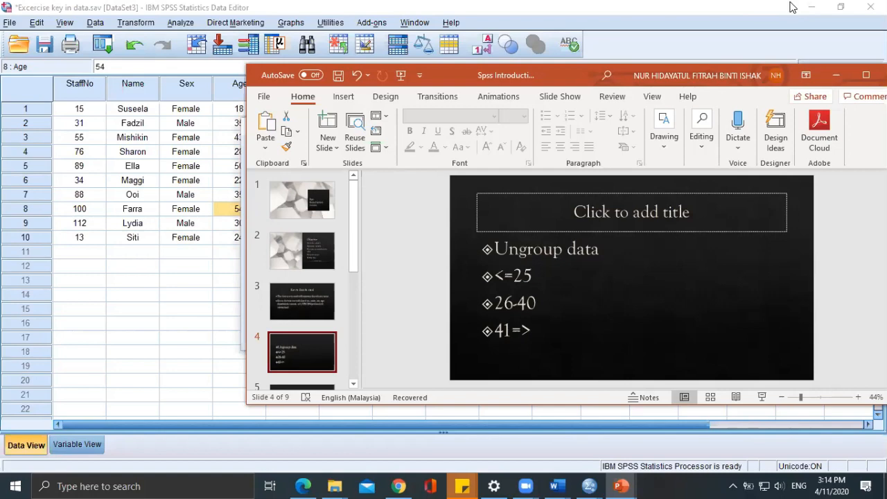
pyautogui.click(836, 75)
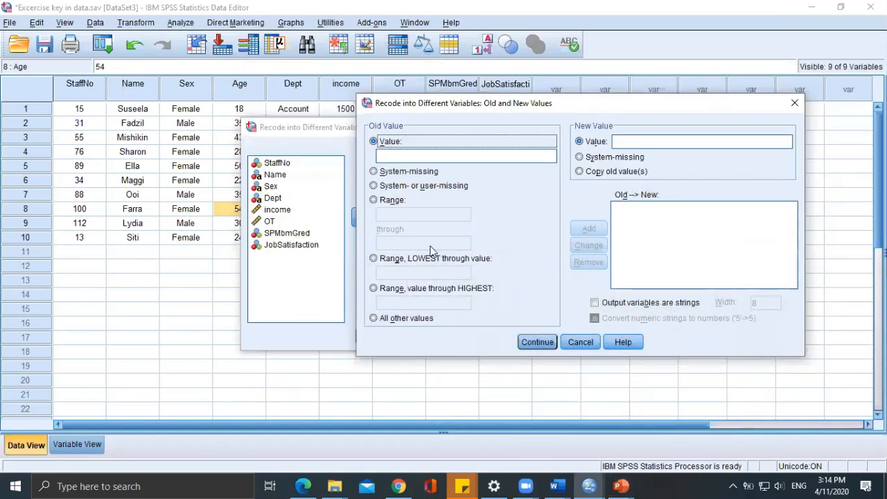
pyautogui.click(399, 260)
pyautogui.click(411, 272)
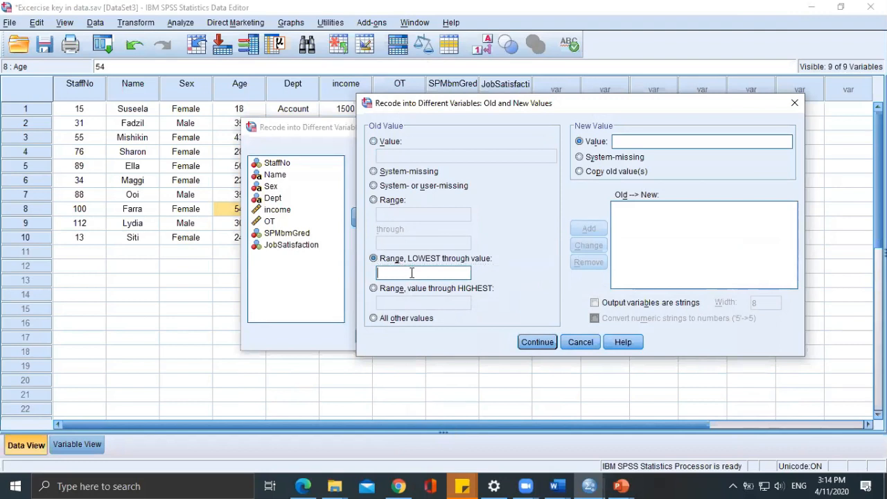
pyautogui.write('25')
pyautogui.click(615, 143)
pyautogui.write('1')
pyautogui.click(589, 229)
# Check the middle age group on the PowerPoint slide and add a recode rule for range 26 through 40 with new value 2.
pyautogui.moveTo(621, 486)
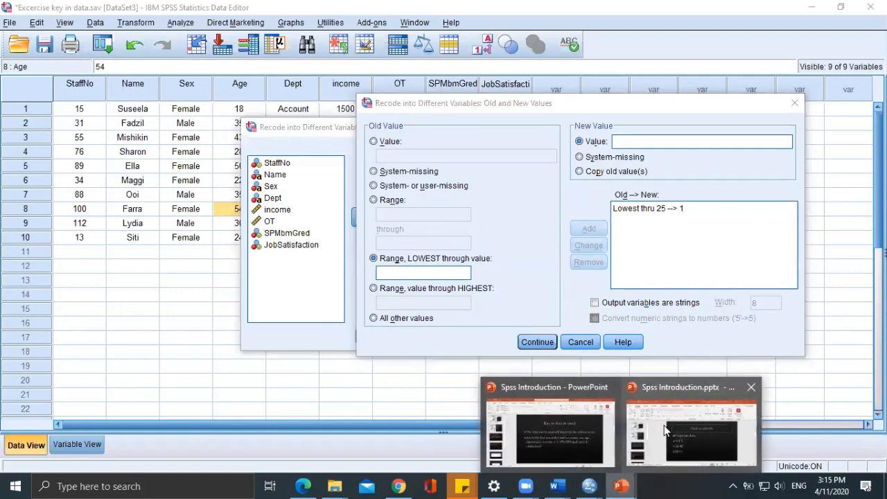
pyautogui.click(678, 395)
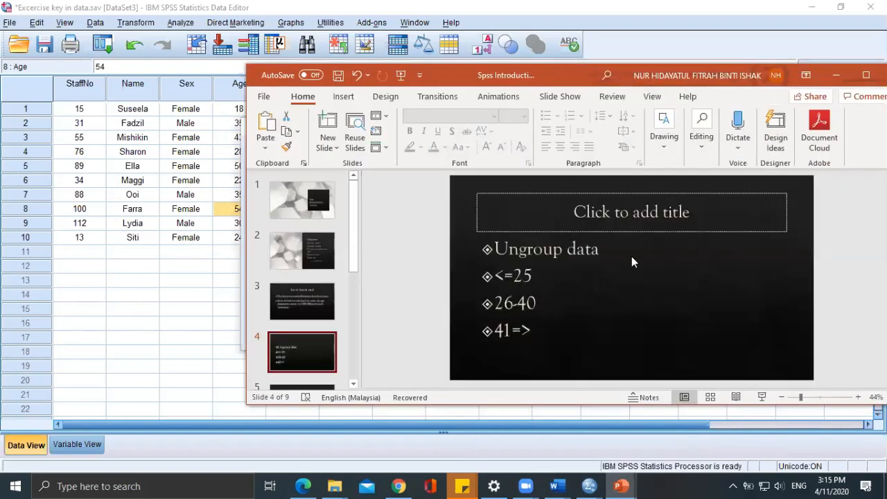
pyautogui.click(836, 75)
pyautogui.click(392, 200)
pyautogui.click(395, 213)
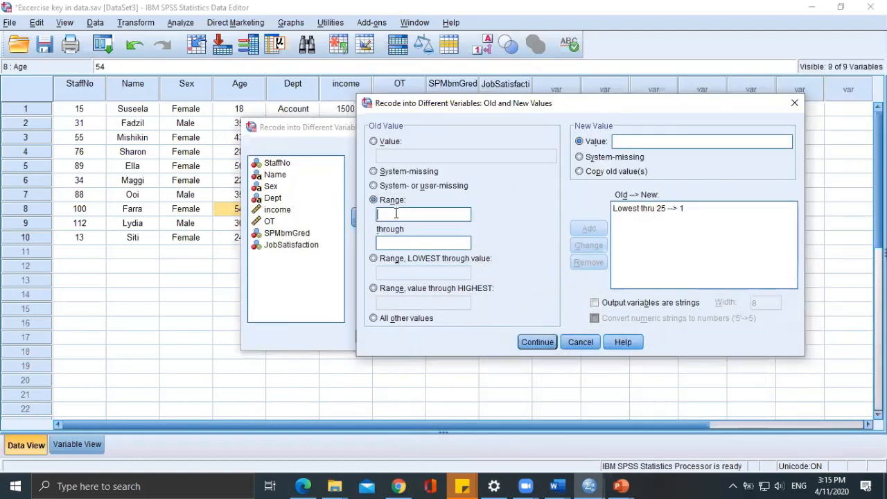
pyautogui.write('26')
pyautogui.click(405, 240)
pyautogui.write('40')
pyautogui.click(463, 216)
pyautogui.click(686, 144)
pyautogui.write('2')
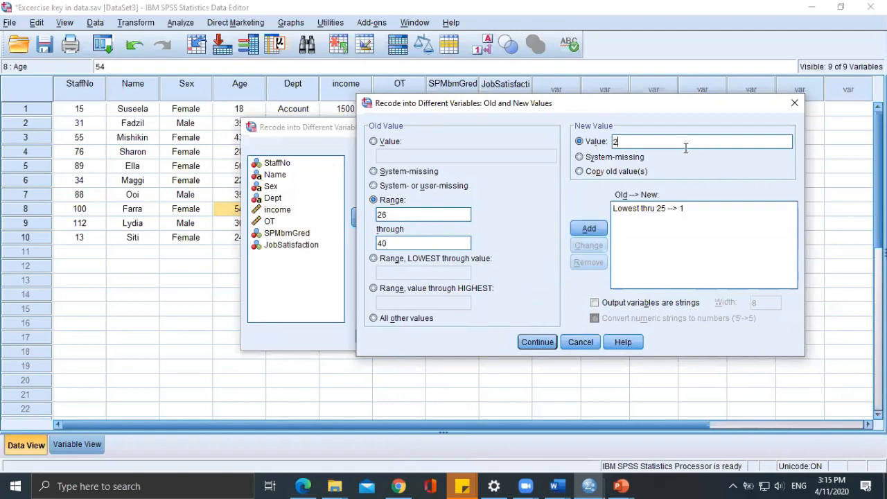
pyautogui.click(588, 228)
# Add a recode rule for ages 41 through highest with new value 3, checking the slide for the group, and run the recode.
pyautogui.click(374, 258)
pyautogui.click(621, 485)
pyautogui.click(666, 438)
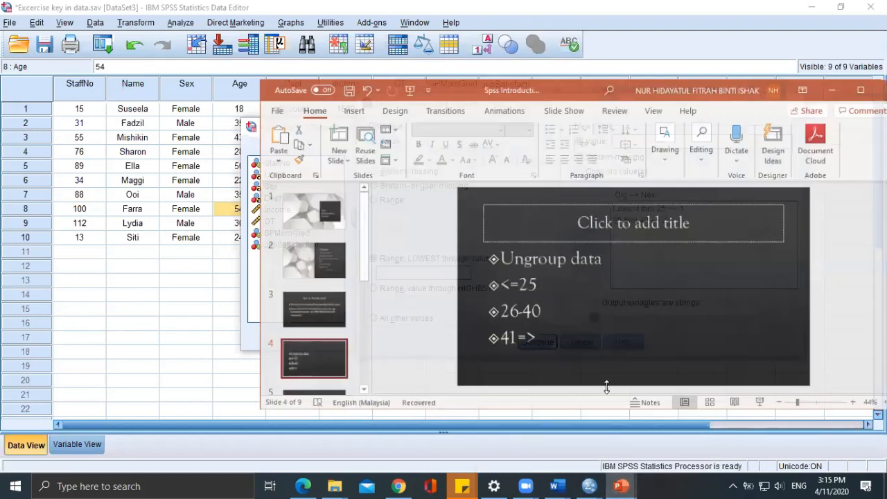
pyautogui.click(817, 9)
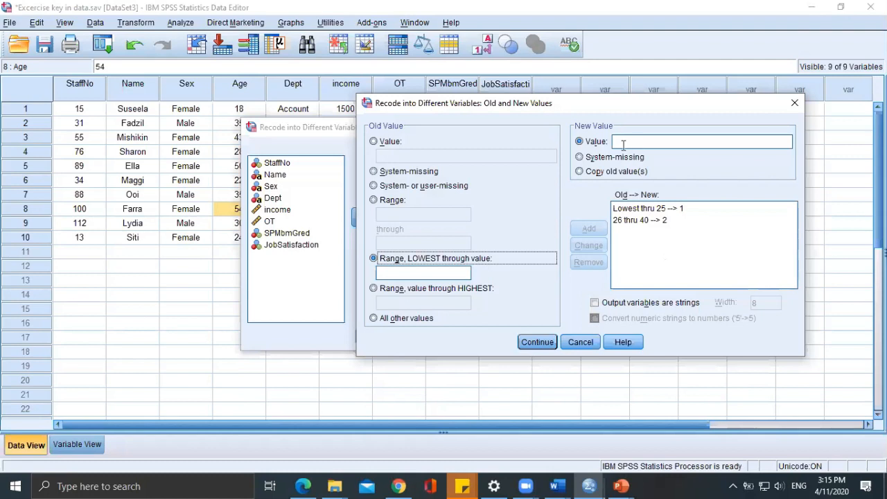
pyautogui.click(381, 288)
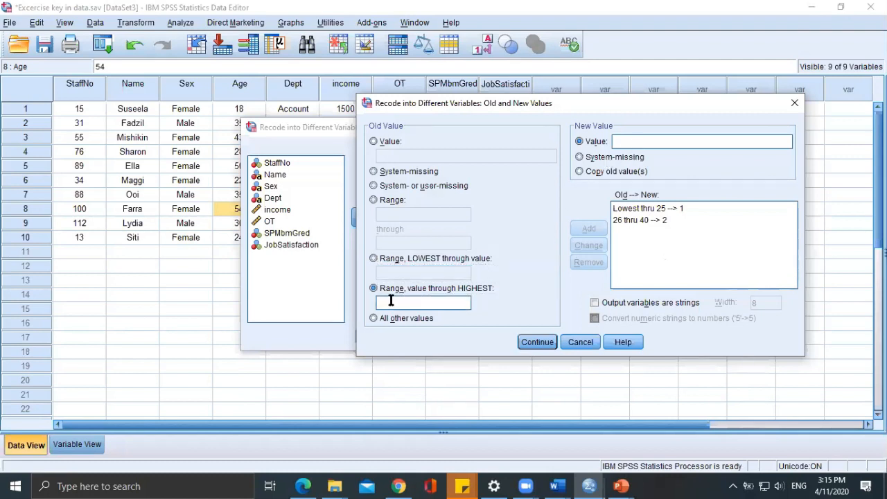
pyautogui.write('41')
pyautogui.click(632, 144)
pyautogui.write('3')
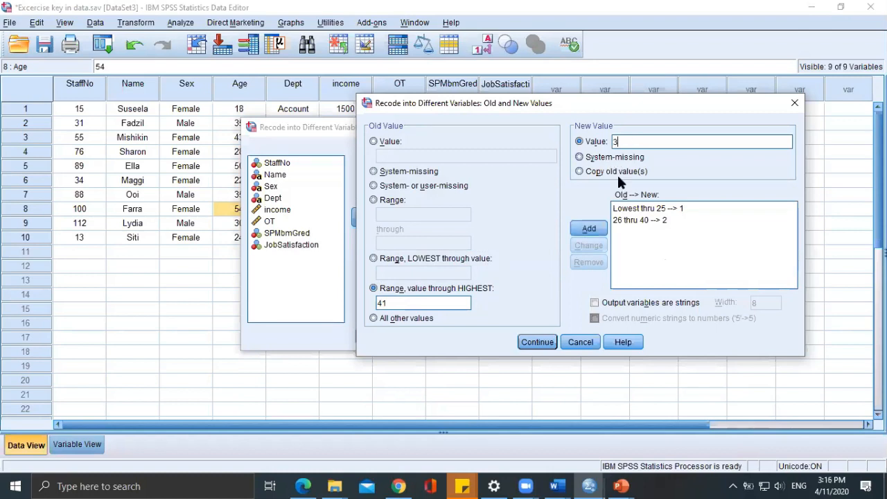
pyautogui.click(588, 229)
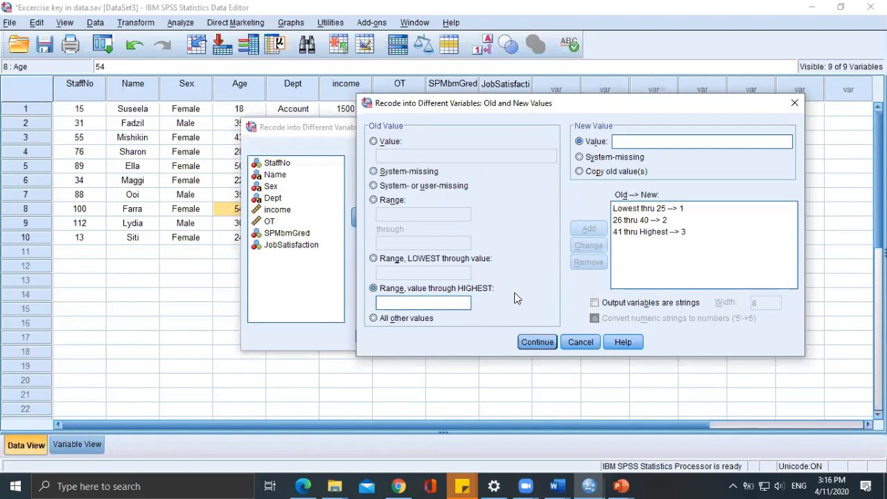
pyautogui.click(546, 343)
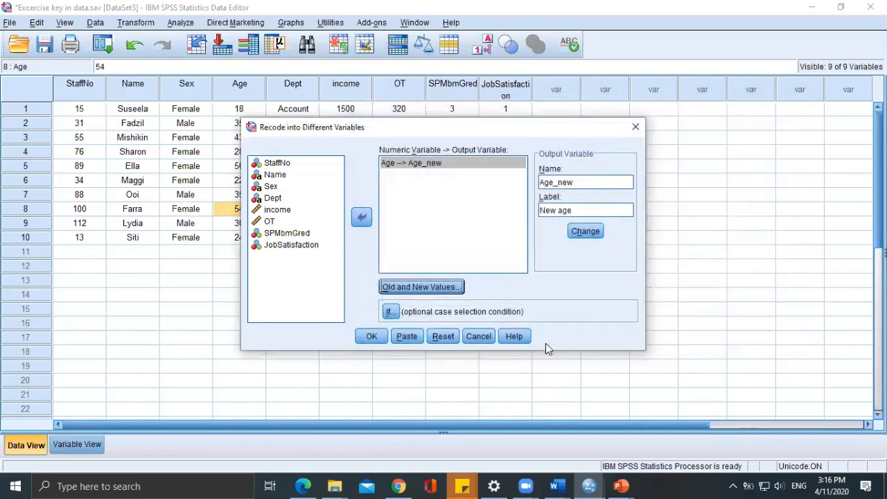
pyautogui.click(370, 337)
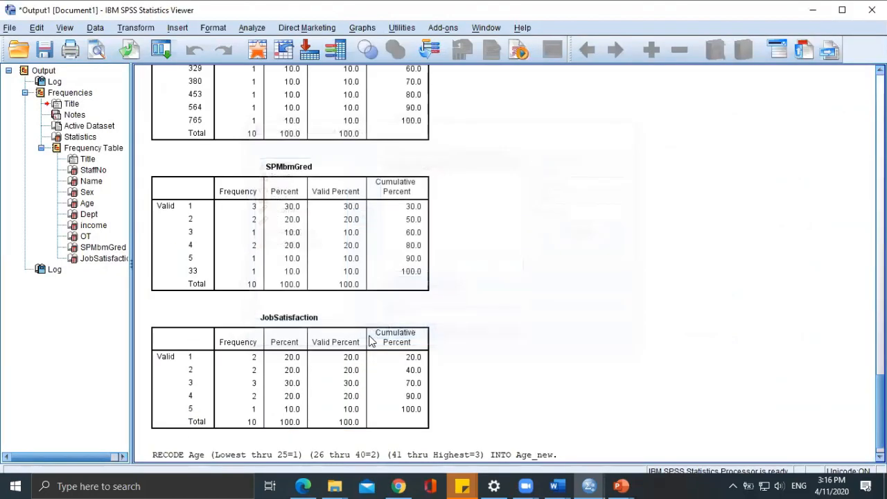
# Review the recode syntax logged in the output and switch back to the Excercise key in data.sav dataset.
pyautogui.click(588, 484)
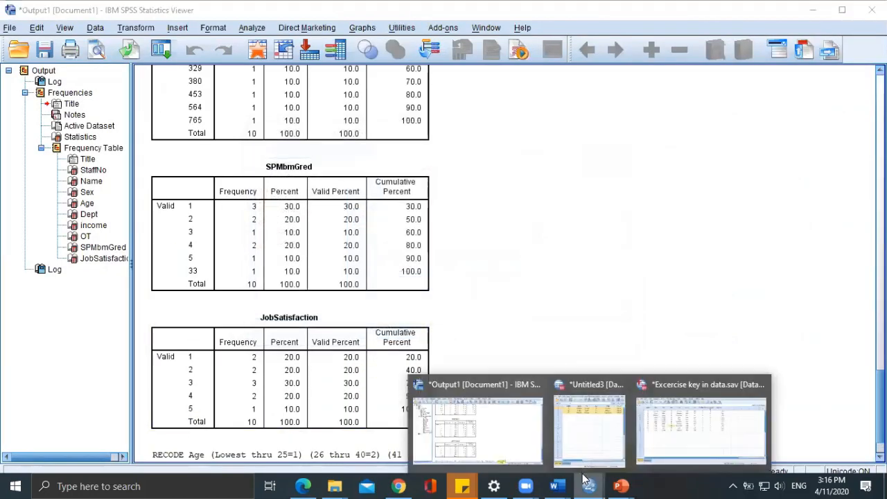
pyautogui.click(603, 272)
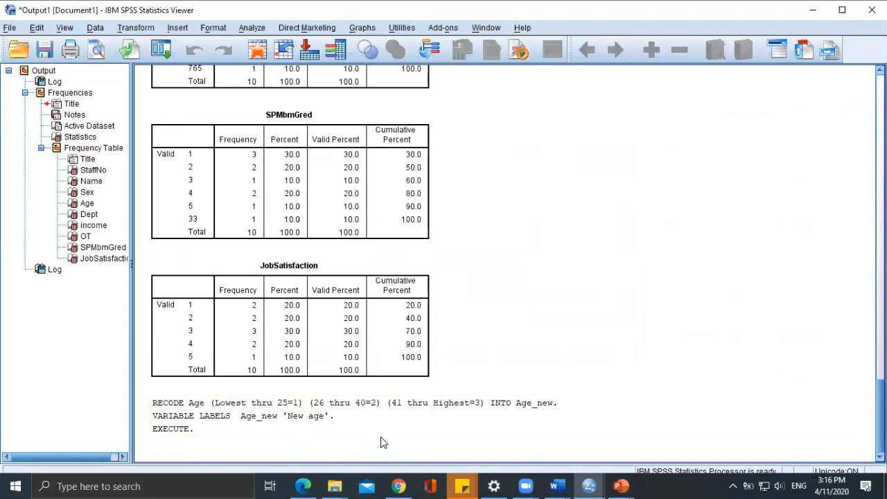
pyautogui.scroll(10, 615, 228)
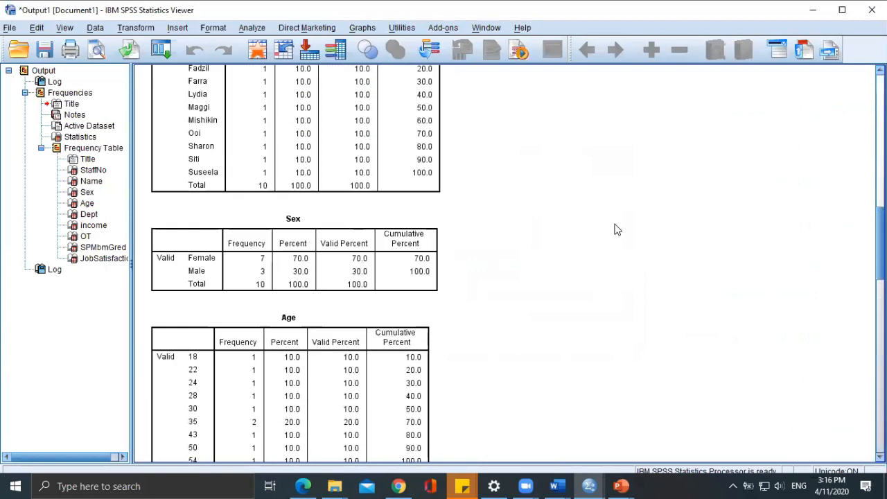
pyautogui.scroll(-15, 620, 228)
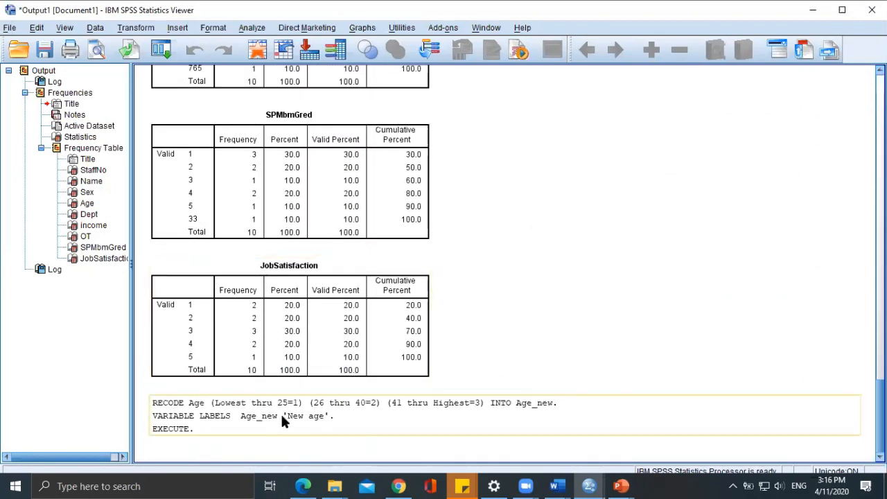
pyautogui.moveTo(590, 485)
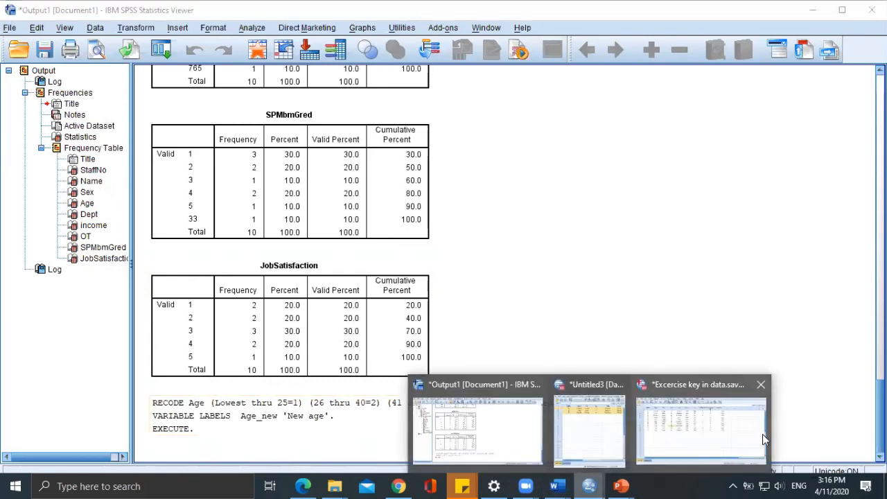
pyautogui.click(679, 431)
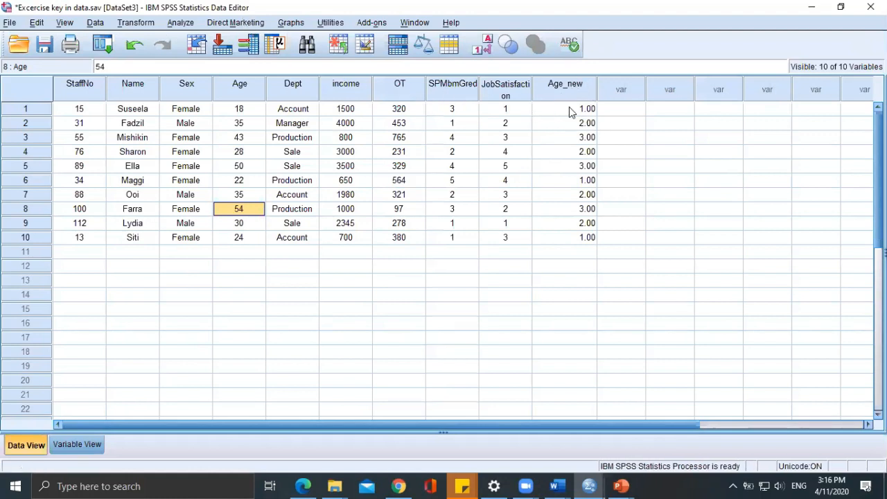
# Move the Age_new variable directly below Age in the variable definitions.
pyautogui.click(77, 445)
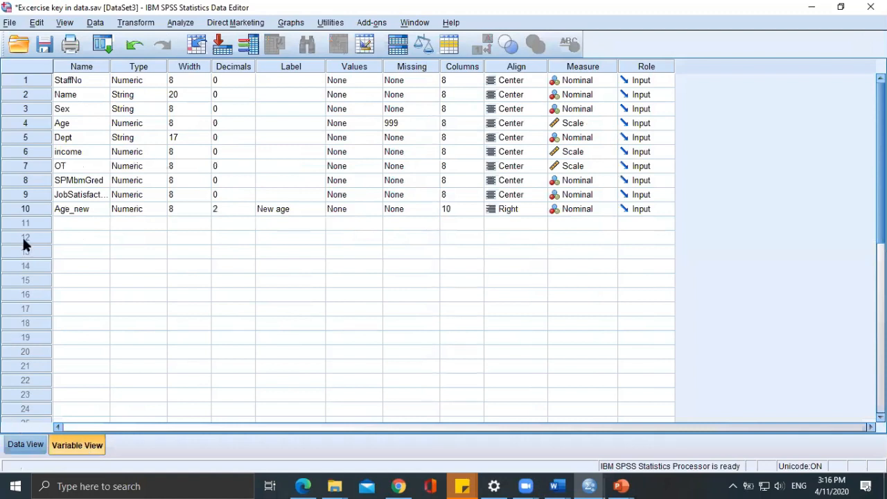
pyautogui.moveTo(38, 211); pyautogui.dragTo(28, 135)
pyautogui.click(63, 209)
pyautogui.click(34, 210)
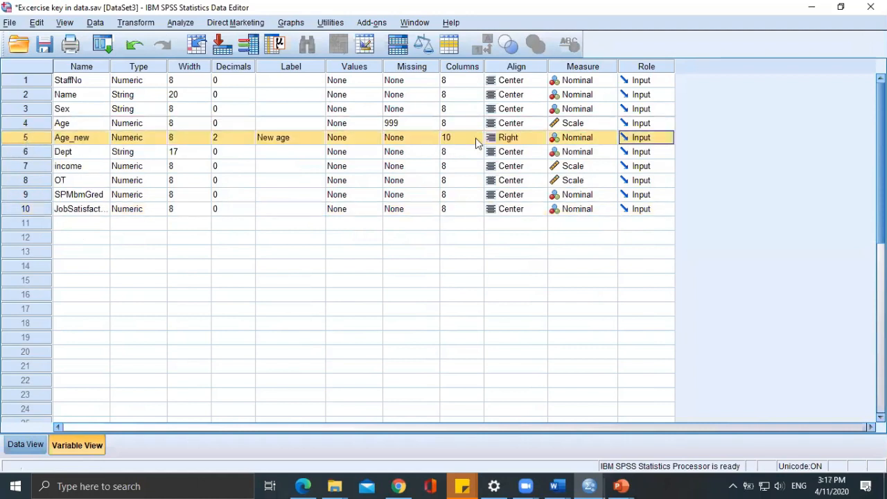
# Set the Age_new variable to 0 decimals and Center alignment, checking how its values display in the data.
pyautogui.click(249, 137)
pyautogui.doubleClick(249, 140)
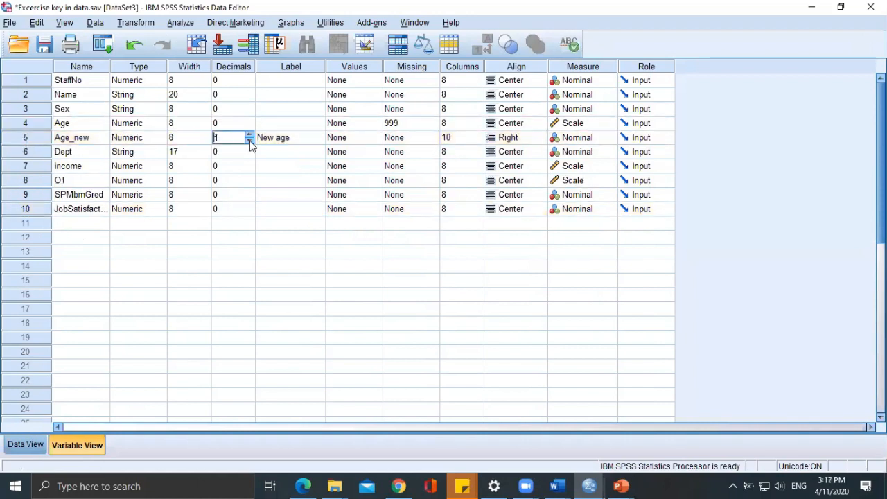
pyautogui.click(25, 445)
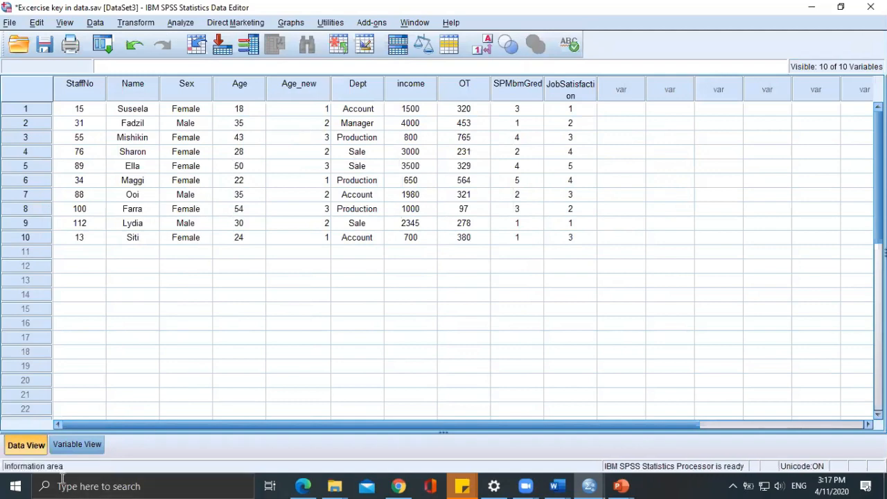
pyautogui.click(66, 445)
pyautogui.click(525, 139)
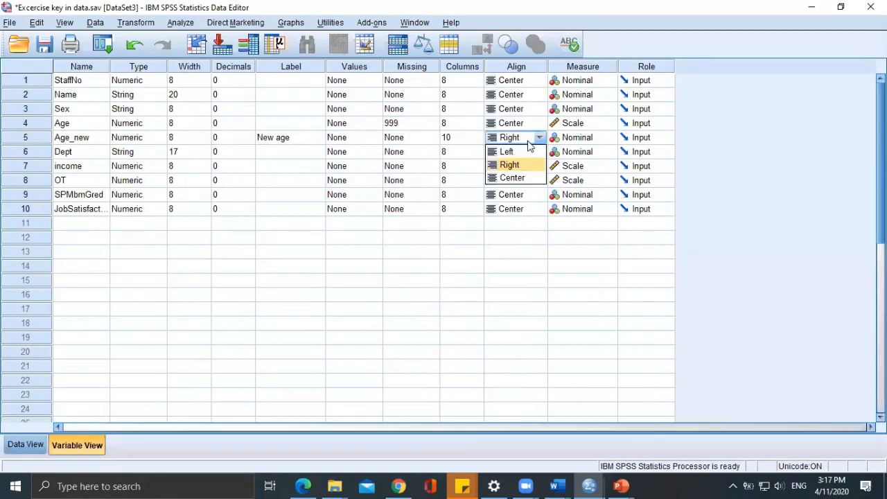
pyautogui.click(513, 177)
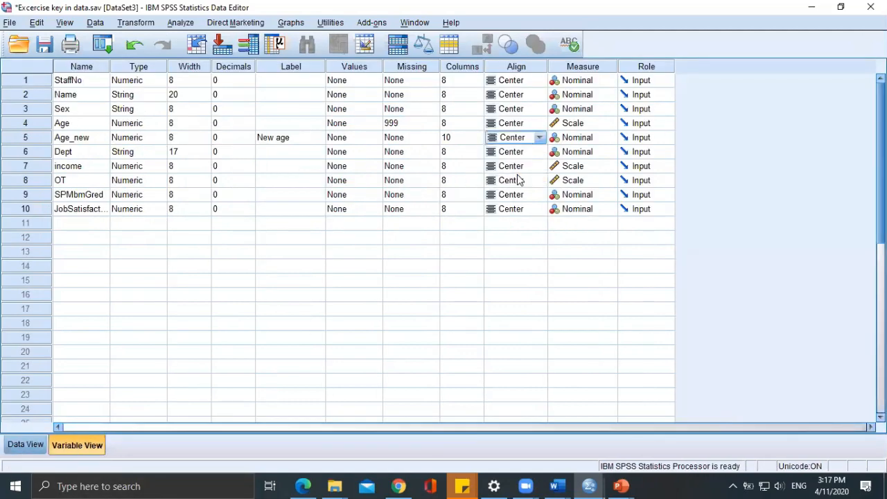
pyautogui.click(28, 444)
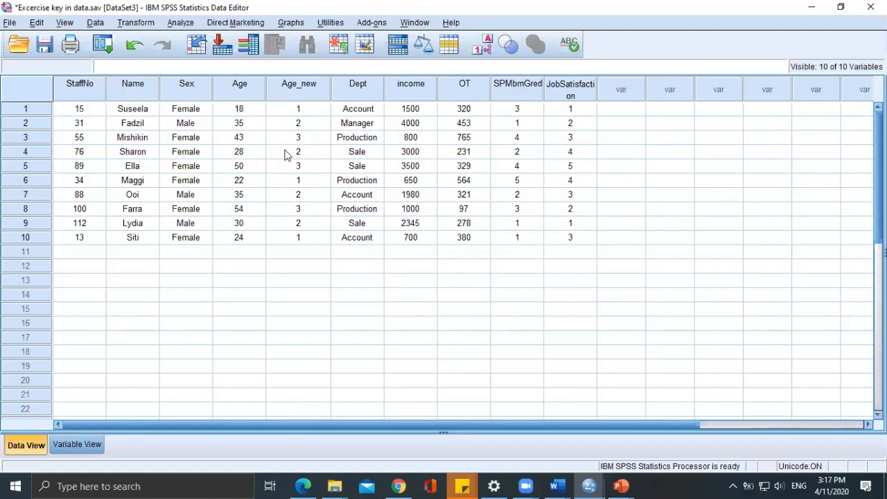
# Set up a Frequencies analysis with New age [Age_new] as the only variable, removing all previously selected variables.
pyautogui.click(295, 154)
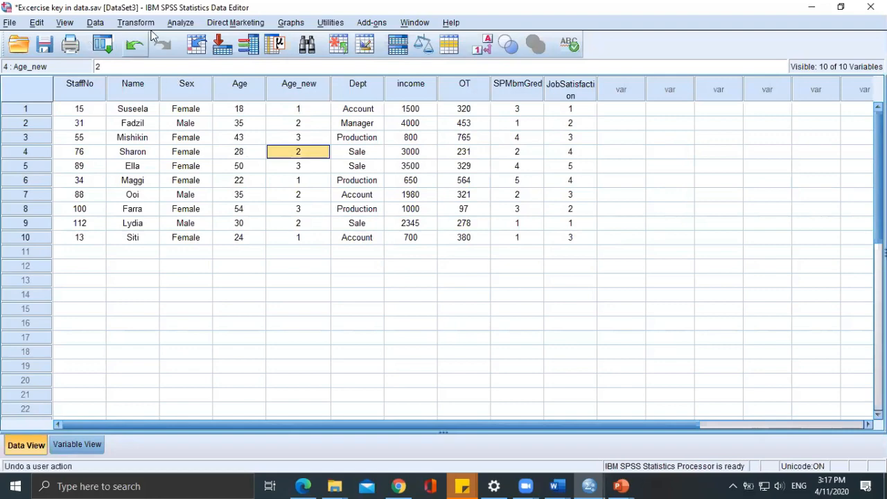
pyautogui.click(182, 23)
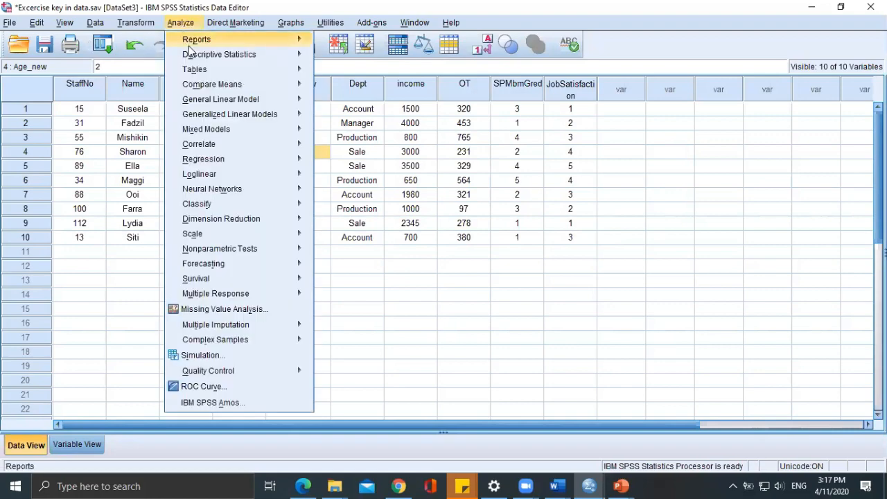
pyautogui.moveTo(194, 54)
pyautogui.click(333, 57)
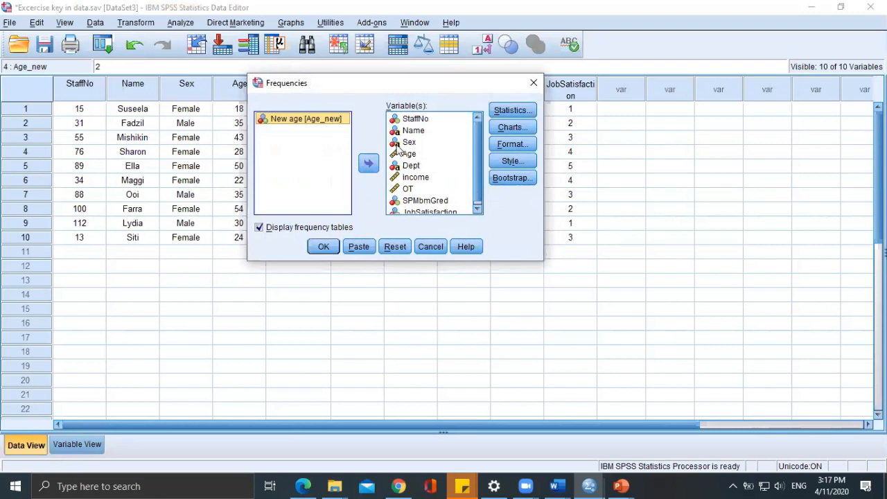
pyautogui.click(416, 118)
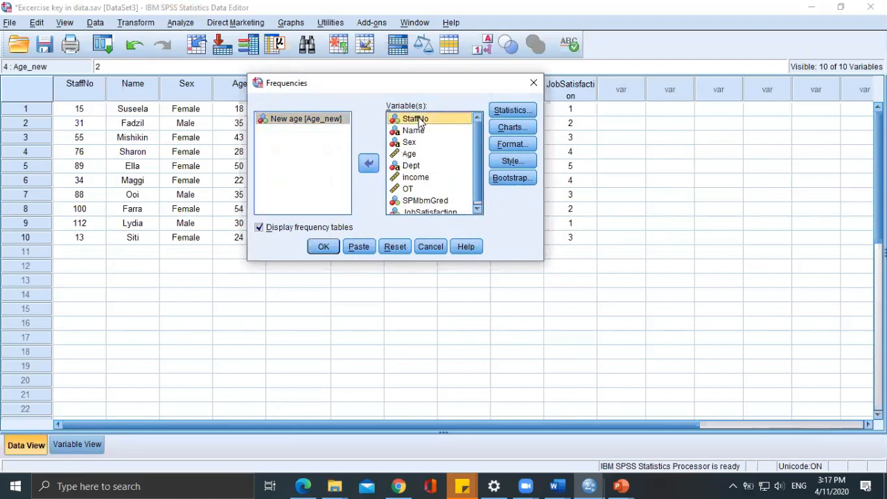
pyautogui.hotkey('ctrl', 'a')
pyautogui.click(368, 162)
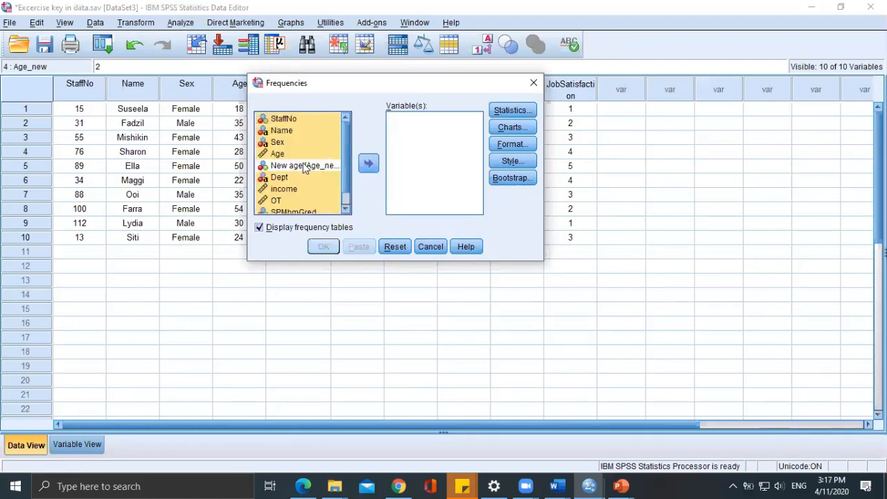
pyautogui.click(312, 166)
pyautogui.click(368, 163)
# Keep Minimum and Maximum as the requested statistics and run the frequencies for Age_new.
pyautogui.click(504, 111)
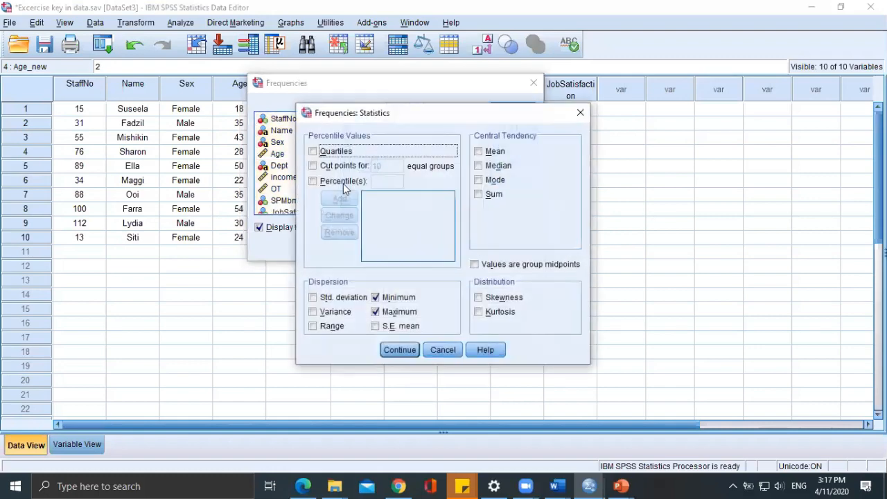
pyautogui.click(400, 350)
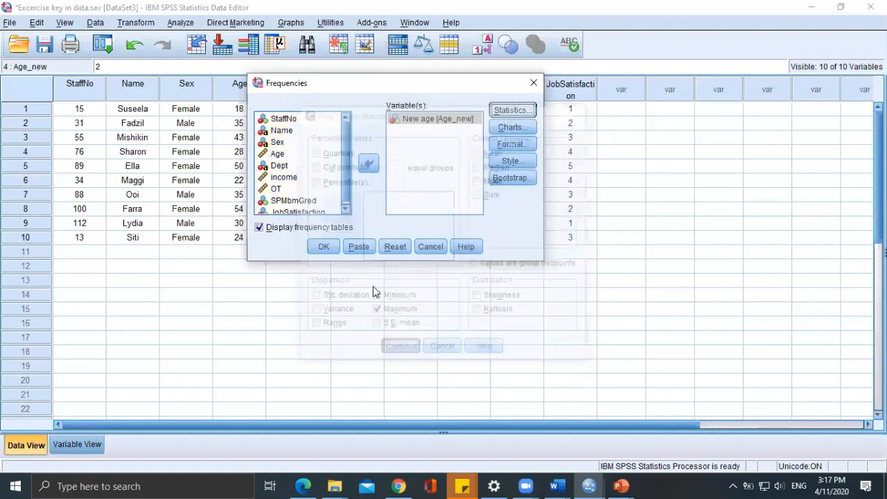
pyautogui.click(330, 251)
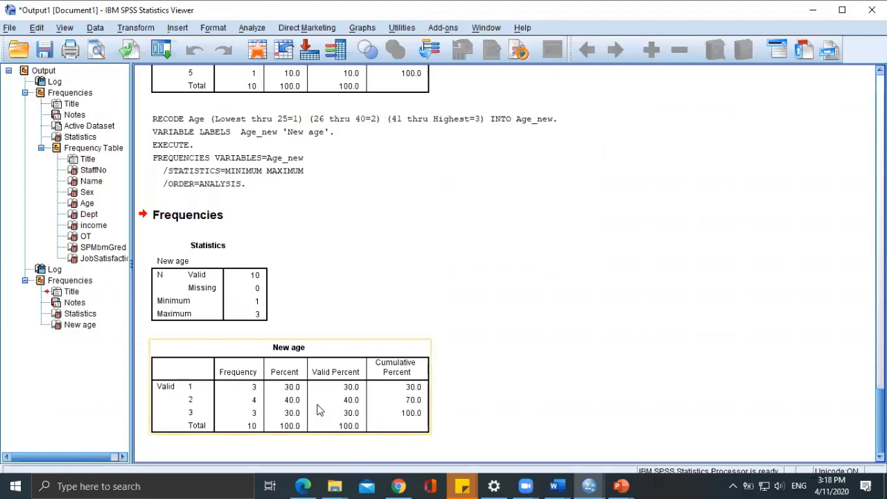
# Return to the Excercise key in data.sav dataset and compare the Age_new column with the original Age column.
pyautogui.hotkey('alt', 'Tab')
pyautogui.click(328, 267)
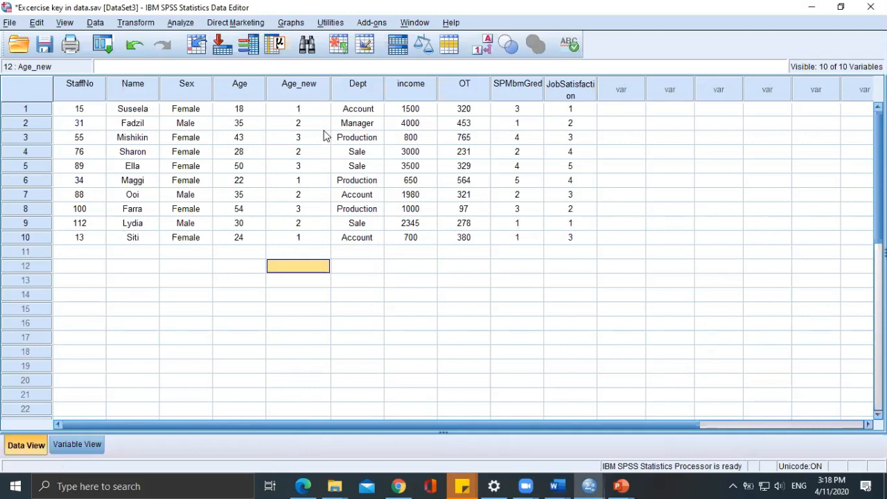
pyautogui.click(318, 90)
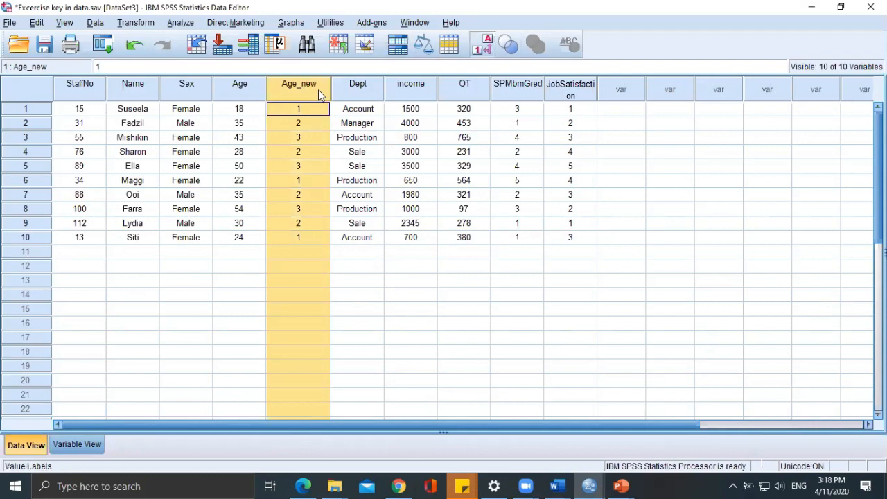
pyautogui.click(233, 90)
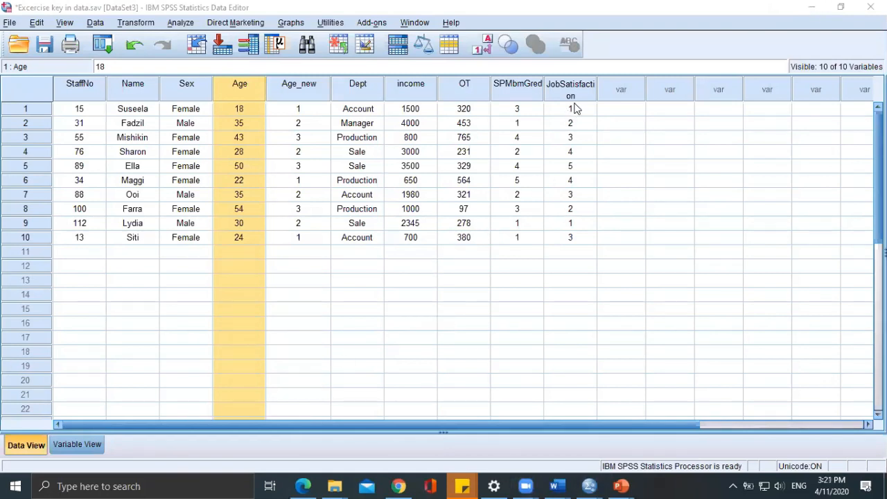
# Add a new variable named Q1 in the variable definitions, below JobSatisfaction.
pyautogui.click(77, 448)
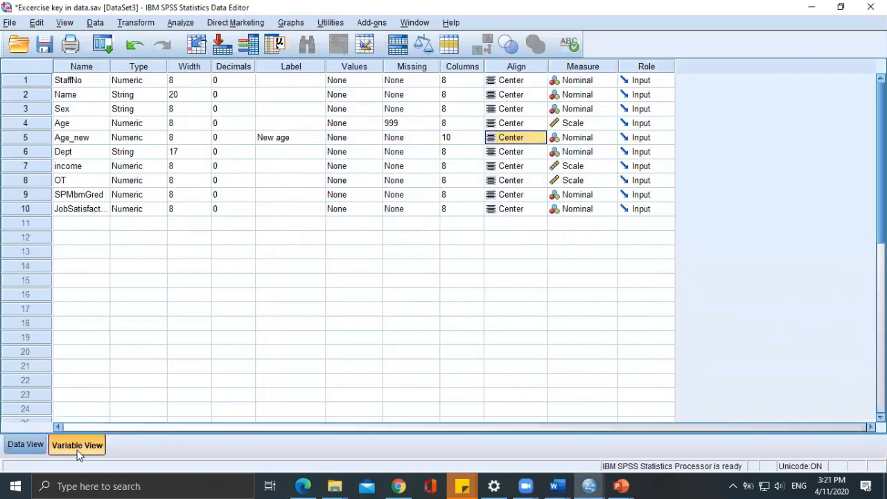
pyautogui.click(61, 222)
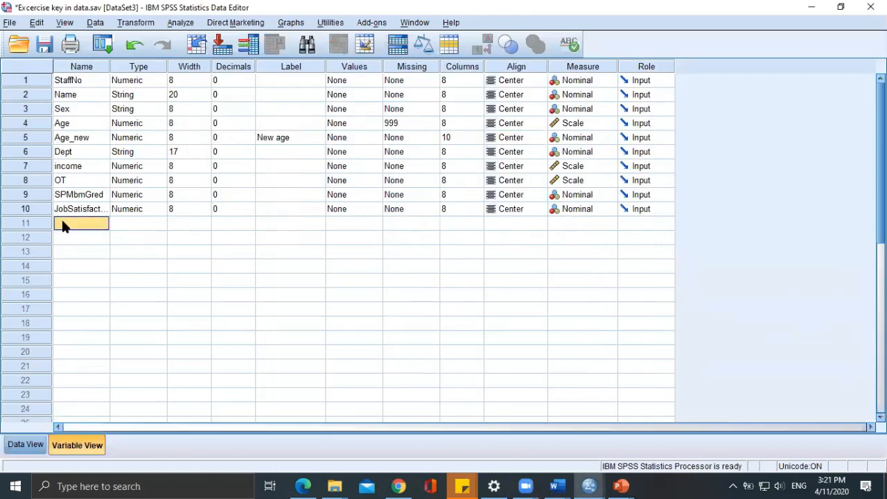
pyautogui.write('Q1')
# Give Q1 the label "rate your work life balance".
pyautogui.click(300, 223)
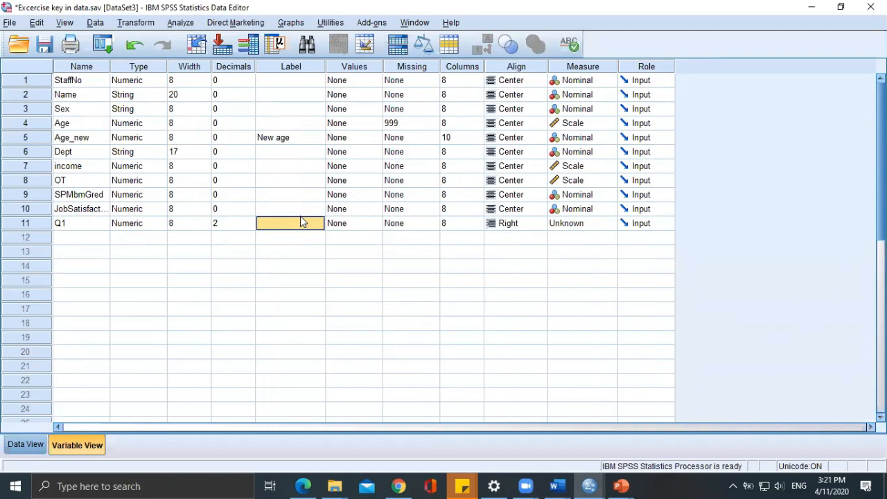
pyautogui.write('W')
pyautogui.press('BackSpace')
pyautogui.write('H')
pyautogui.press('BackSpace')
pyautogui.write('rate')
pyautogui.write('your w')
pyautogui.write('ork life ba')
pyautogui.write('lance')
pyautogui.click(305, 246)
pyautogui.click(271, 224)
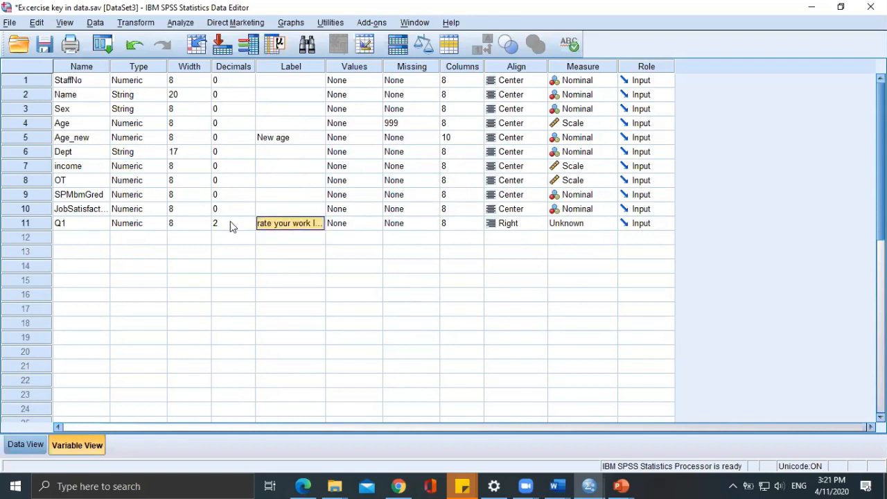
# Add a variable named Q2 below Q1 with the label "Rate your relationship with co workers".
pyautogui.click(63, 241)
pyautogui.write('Q2')
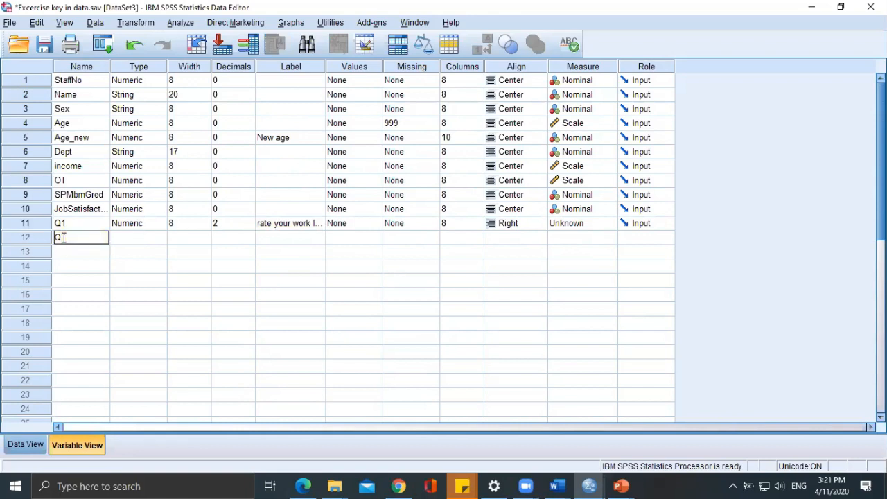
pyautogui.click(295, 239)
pyautogui.write('Rate')
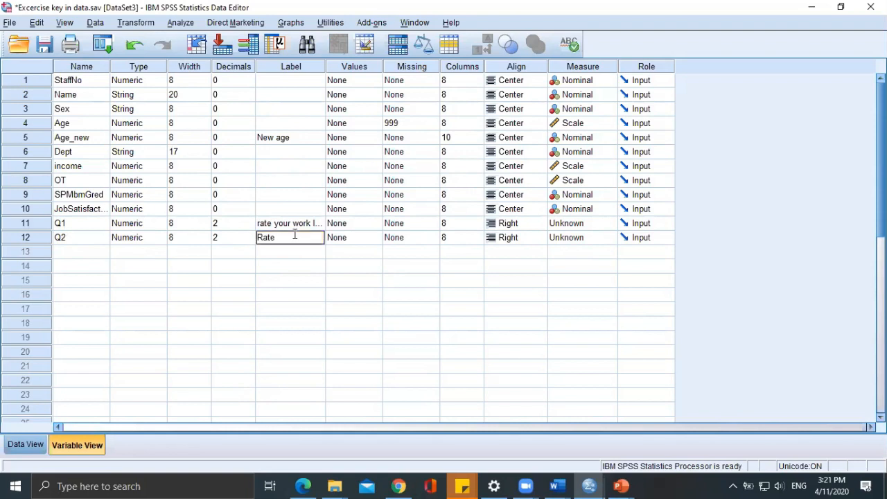
pyautogui.write(' your relationship with co workers')
pyautogui.click(103, 222)
pyautogui.click(205, 223)
pyautogui.click(205, 226)
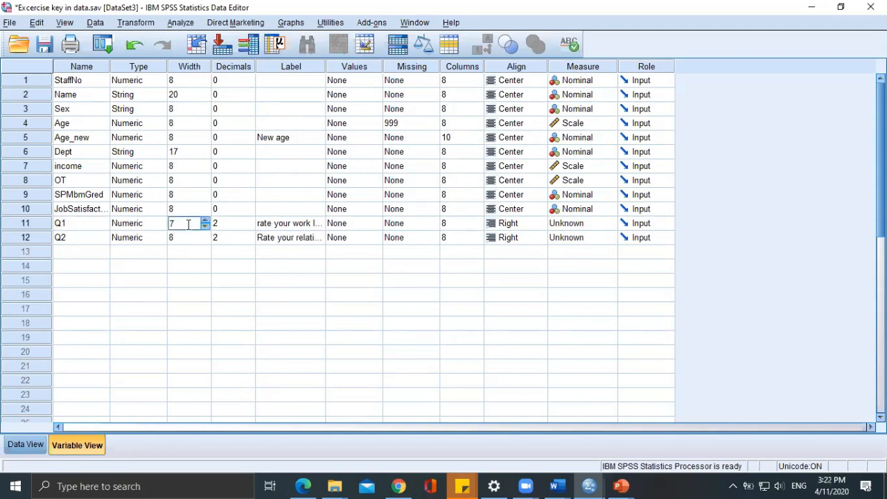
pyautogui.click(205, 221)
# Set the decimals of both Q1 and Q2 to 0.
pyautogui.click(236, 224)
pyautogui.click(249, 227)
pyautogui.click(249, 227)
pyautogui.click(248, 236)
pyautogui.click(248, 240)
pyautogui.click(249, 239)
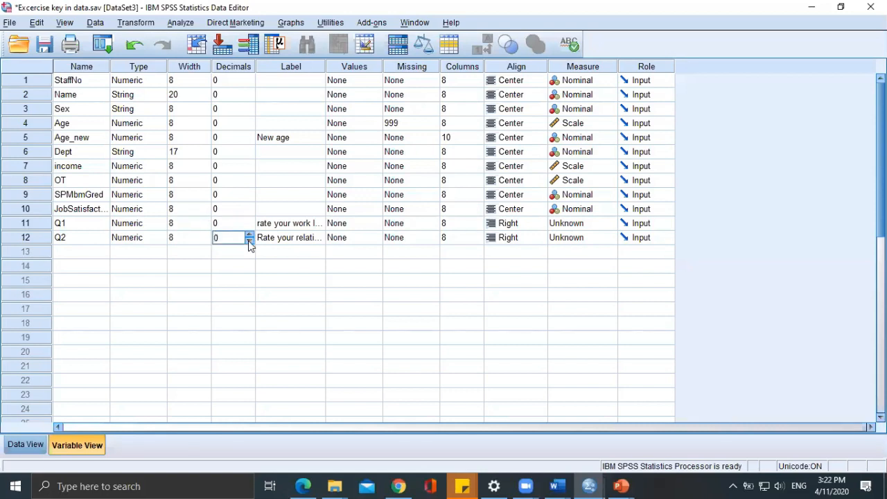
# Check how the Q1 and Q2 columns appear in the data and set Q1's alignment to Center.
pyautogui.click(320, 212)
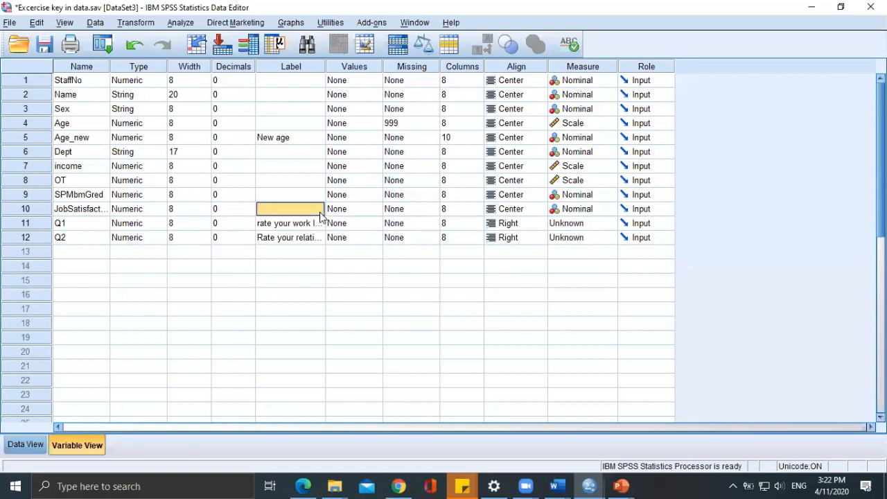
pyautogui.click(361, 212)
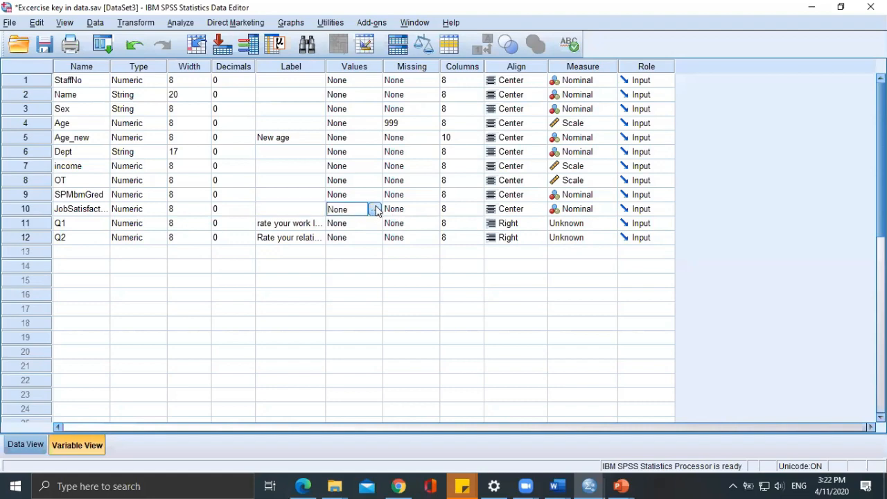
pyautogui.click(26, 444)
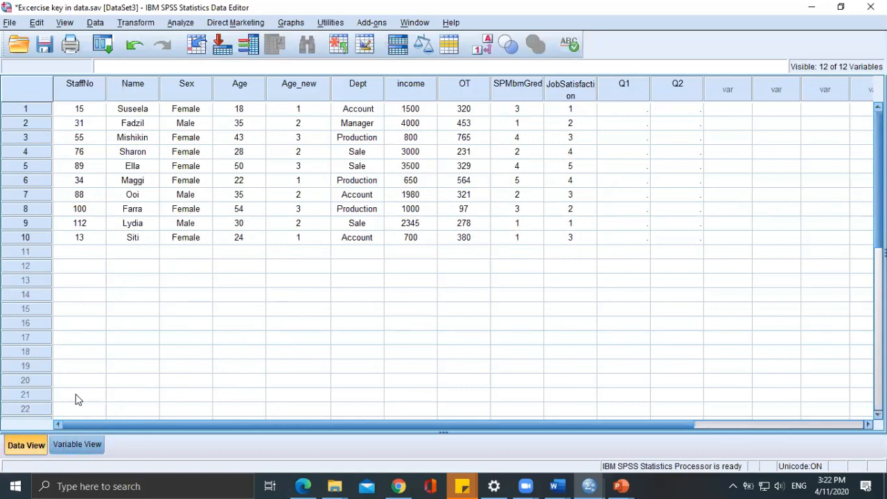
pyautogui.click(70, 452)
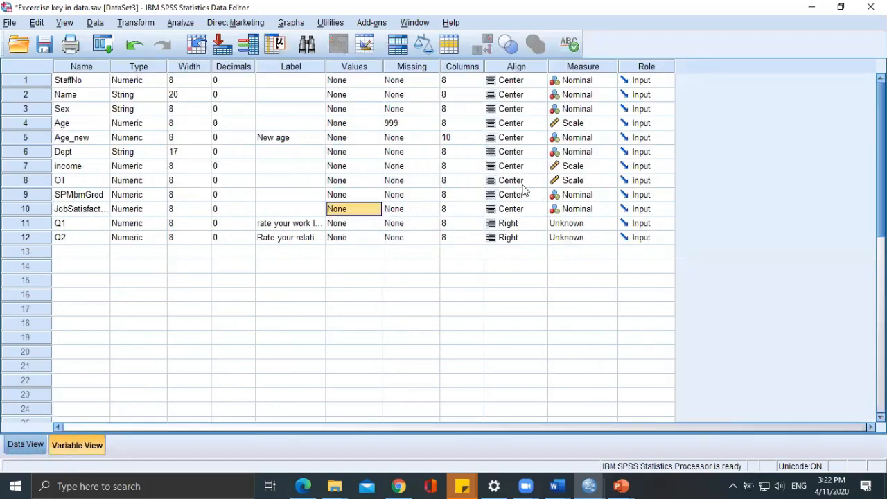
pyautogui.click(515, 223)
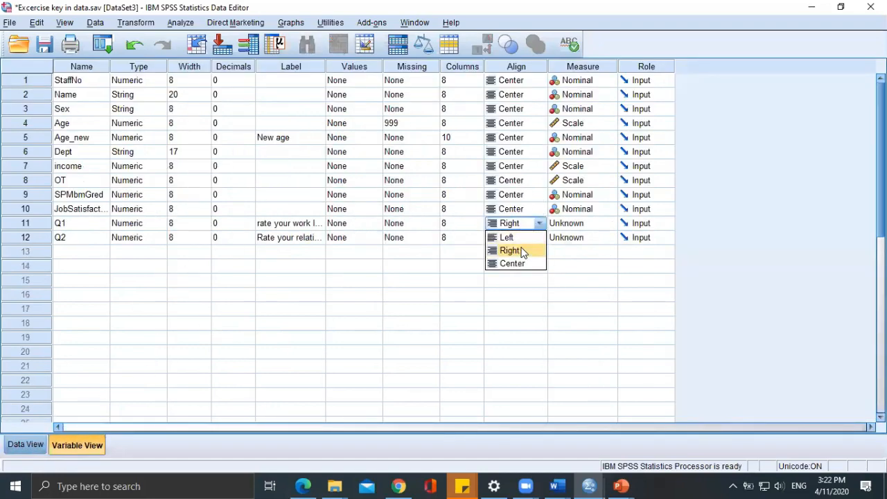
pyautogui.click(518, 264)
# Set the measurement level of JobSatisfaction, Q1 and Q2 to Ordinal.
pyautogui.click(580, 223)
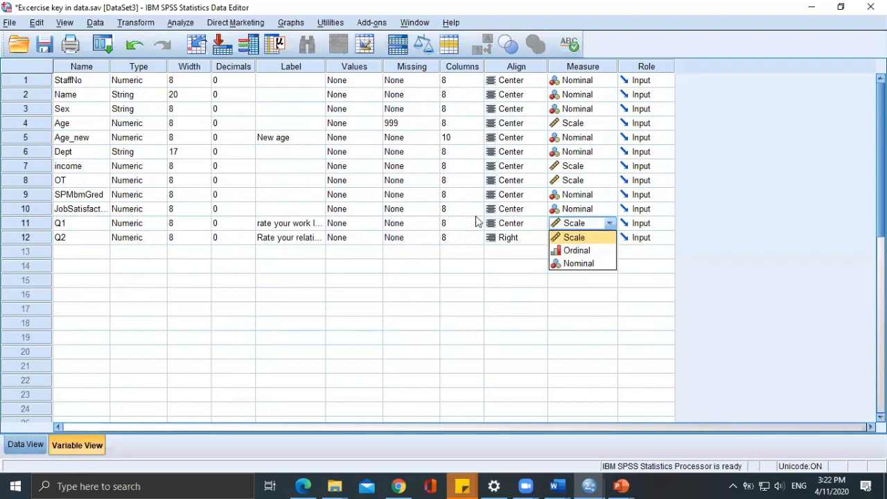
pyautogui.click(582, 210)
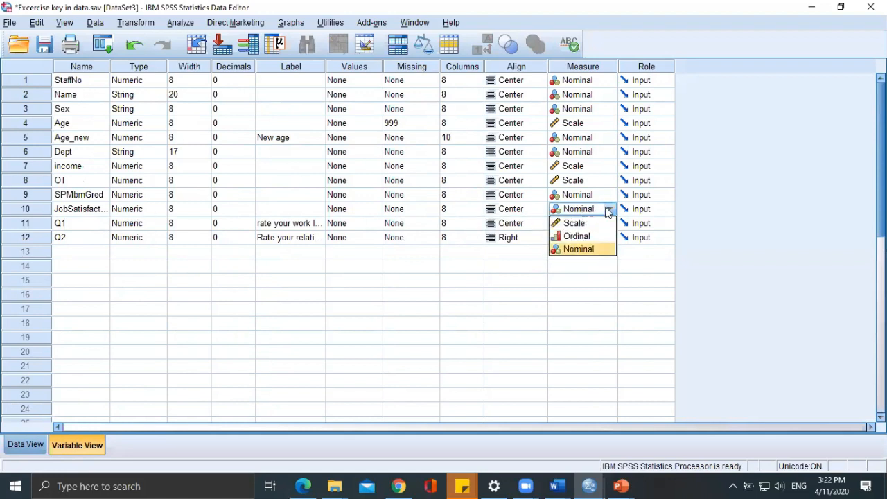
pyautogui.click(600, 210)
pyautogui.click(600, 210)
pyautogui.click(586, 236)
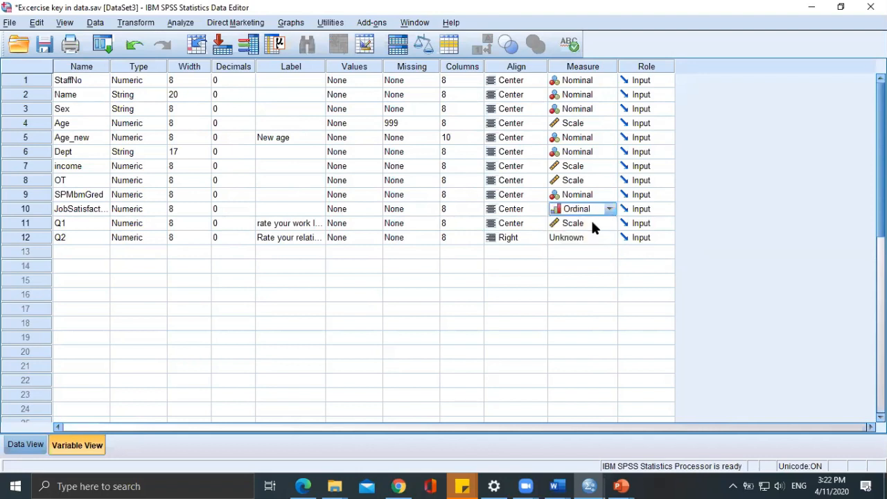
pyautogui.click(591, 219)
pyautogui.click(583, 251)
pyautogui.click(585, 237)
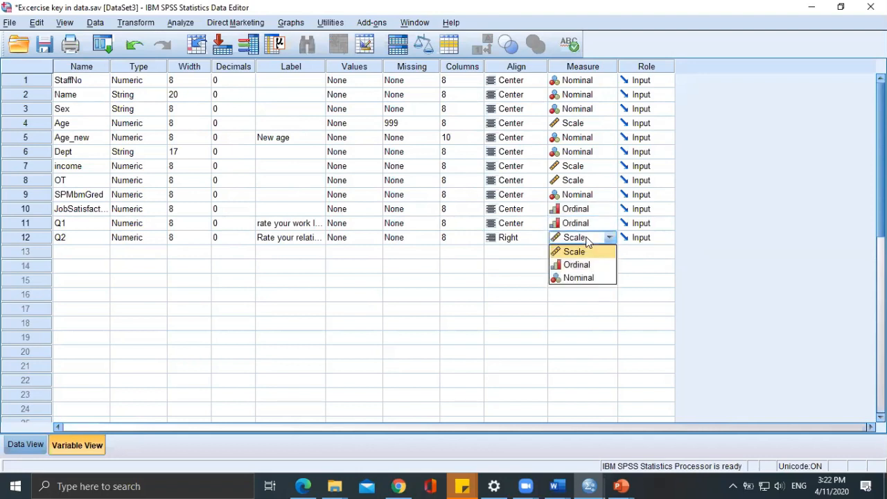
pyautogui.click(582, 265)
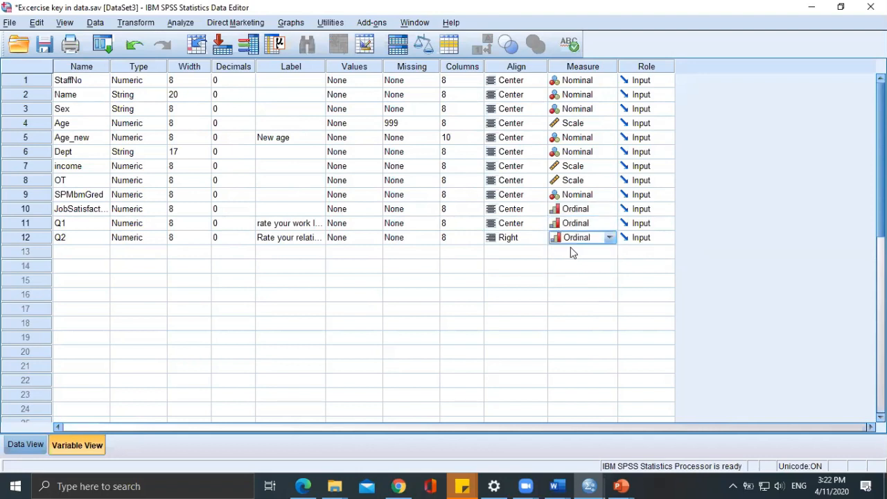
# Review the label texts of the variables Q1 and Q2.
pyautogui.click(75, 226)
pyautogui.click(80, 240)
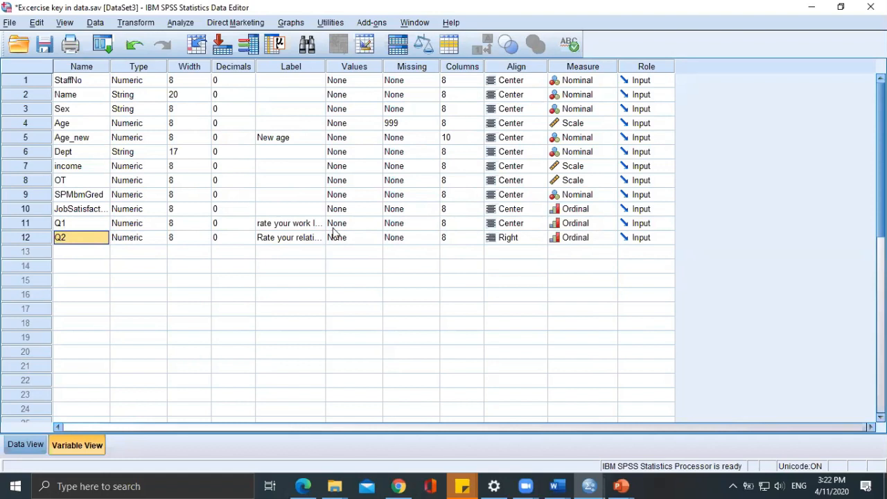
pyautogui.click(307, 230)
pyautogui.click(306, 225)
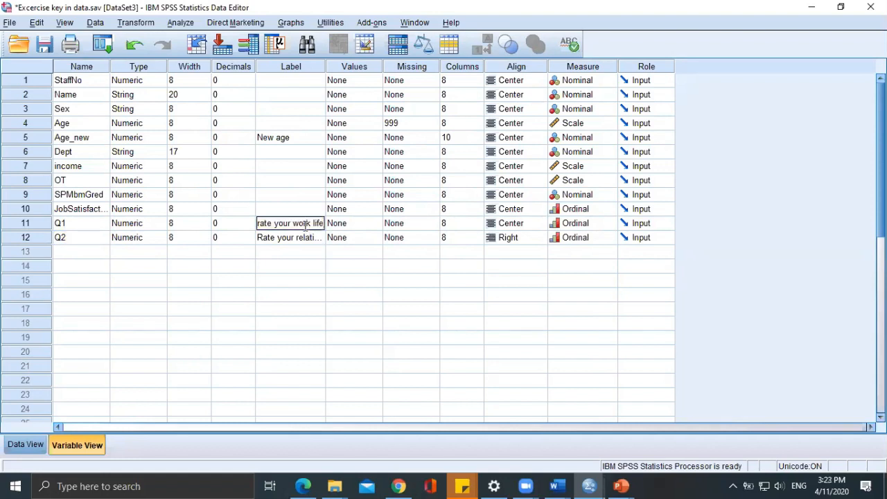
pyautogui.click(307, 237)
pyautogui.doubleClick(307, 237)
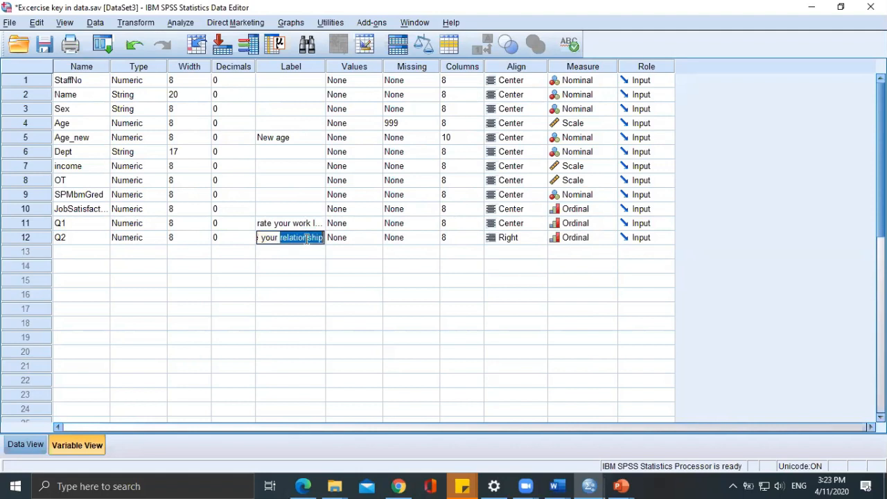
pyautogui.press('Right')
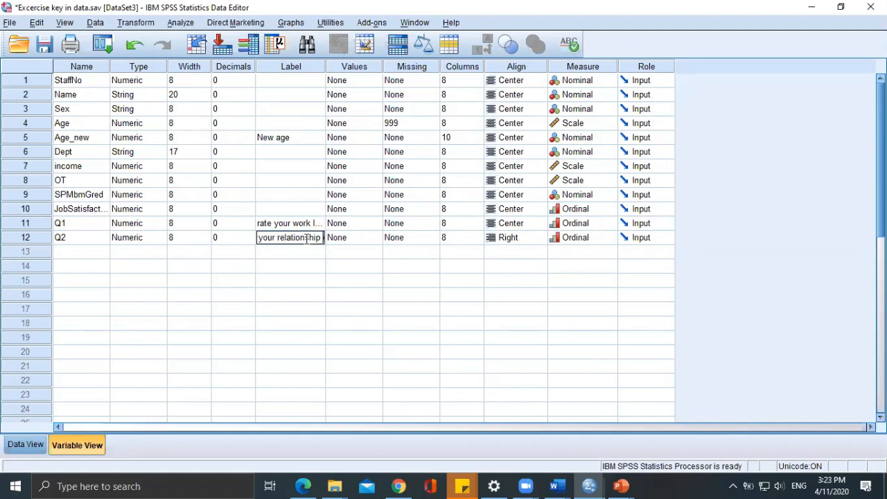
# Set the alignment of Q2 to Center.
pyautogui.click(530, 236)
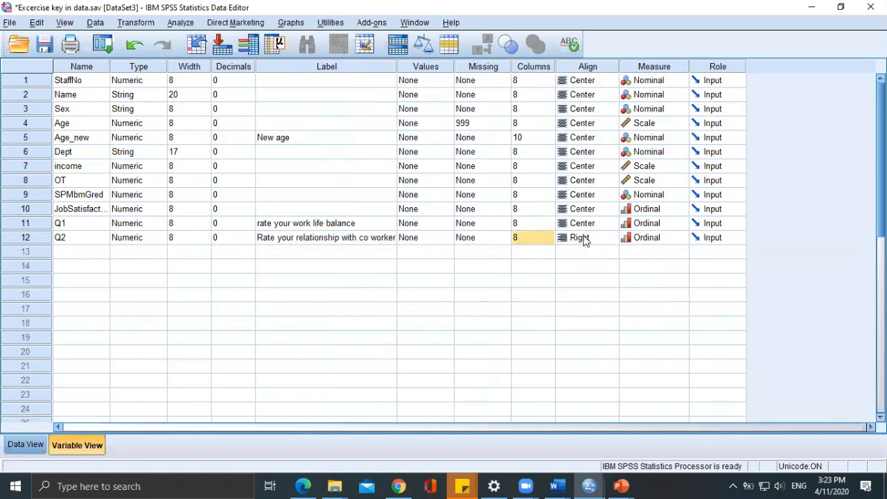
pyautogui.click(599, 239)
pyautogui.click(611, 237)
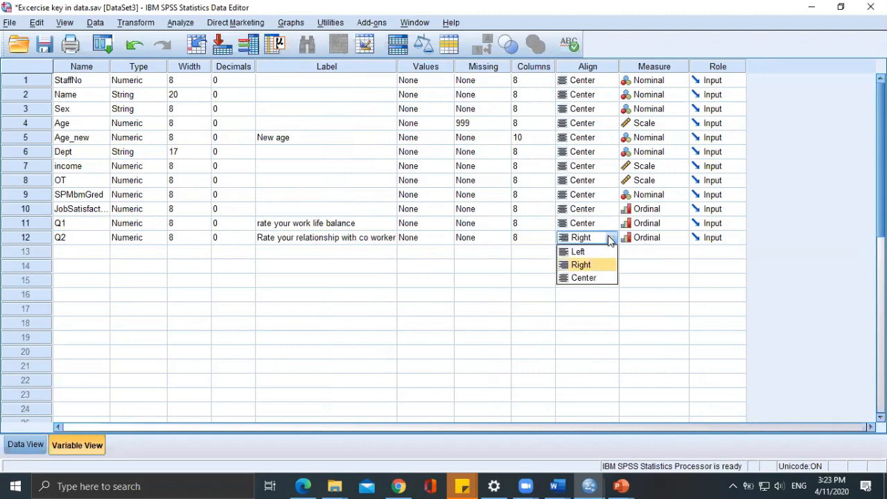
pyautogui.click(590, 278)
# Enter the Q1 ratings 3, 2 and 1 for cases 1 to 3 in the data.
pyautogui.click(27, 445)
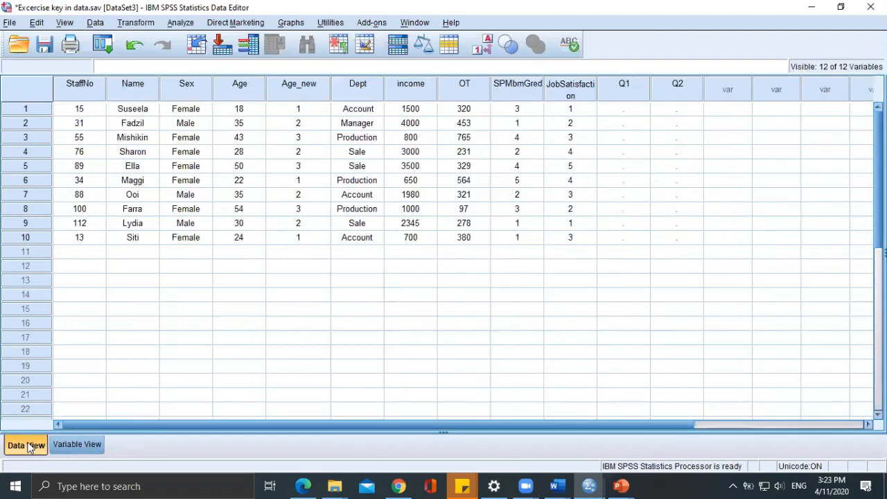
pyautogui.click(622, 109)
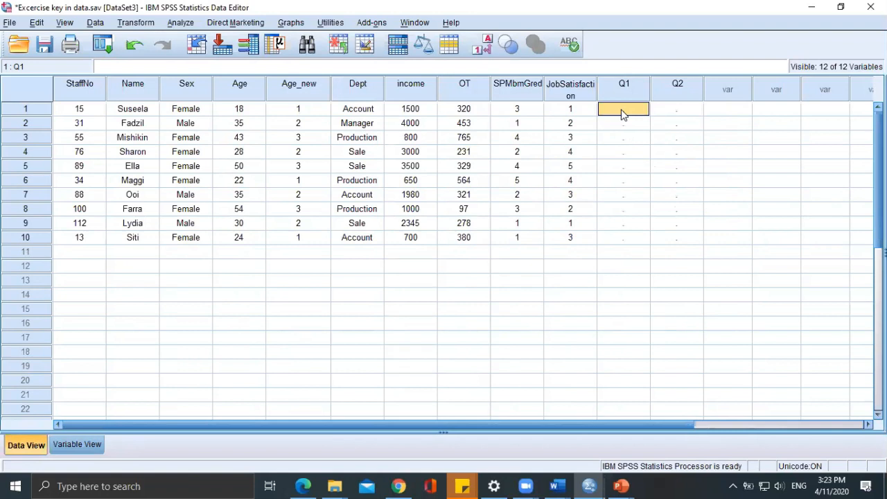
pyautogui.write('3')
pyautogui.click(628, 130)
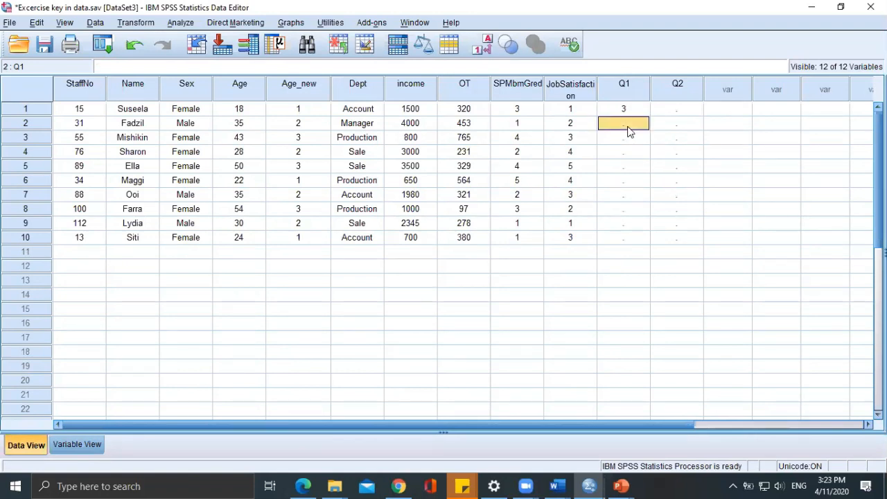
pyautogui.write('3')
pyautogui.press('Return')
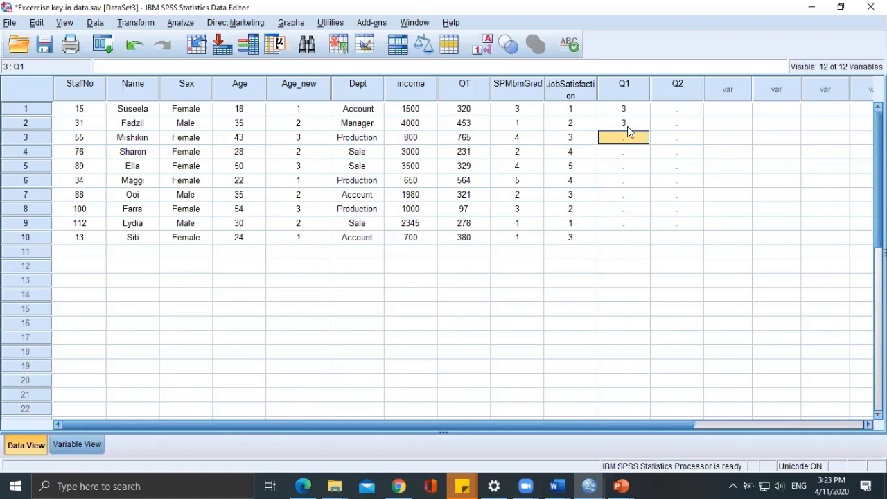
pyautogui.click(627, 126)
pyautogui.write('2')
pyautogui.press('Return')
pyautogui.write('1')
# Enter the Q1 ratings 3, 4, 2, 2, 1, 5 and 2 for cases 4 to 10.
pyautogui.press('Return')
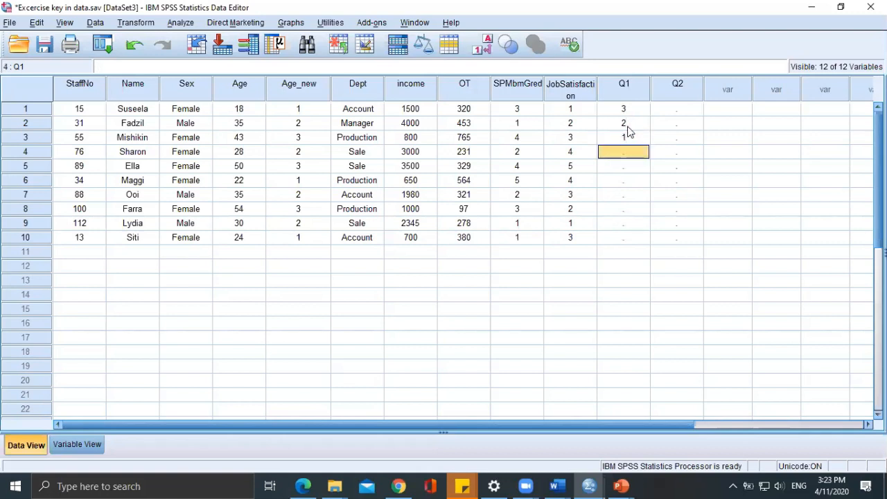
pyautogui.write('3')
pyautogui.press('Return')
pyautogui.write('4')
pyautogui.press('Return')
pyautogui.write('2')
pyautogui.press('Return')
pyautogui.write('2')
pyautogui.press('Return')
pyautogui.write('1')
pyautogui.press('Return')
pyautogui.write('5')
pyautogui.press('Return')
pyautogui.write('2')
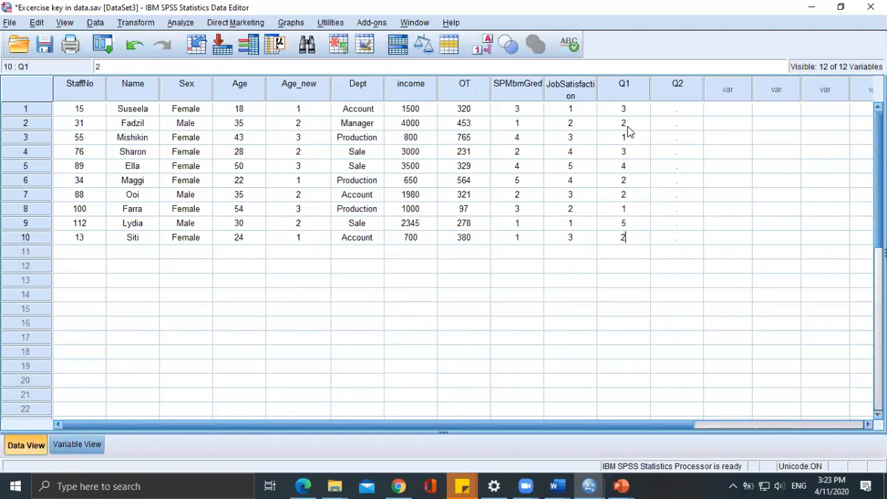
# Enter the Q2 ratings 4, 5 and 2 for cases 1 to 3.
pyautogui.click(683, 114)
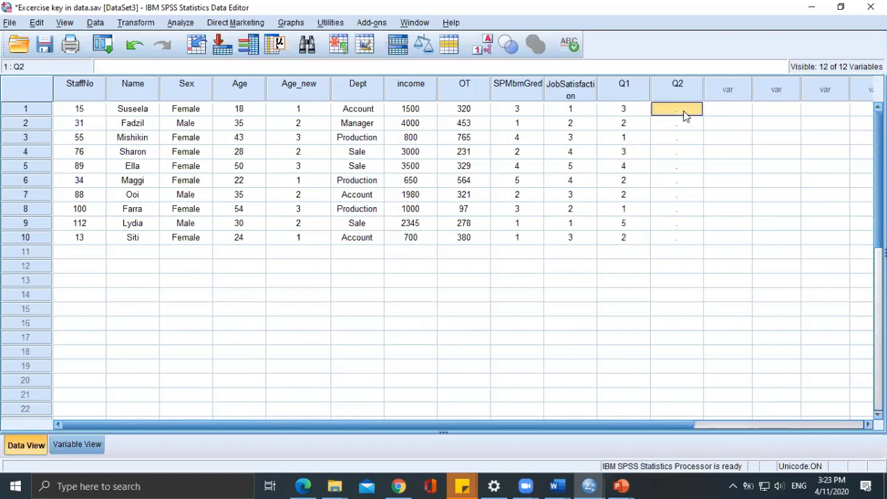
pyautogui.write('4')
pyautogui.press('Return')
pyautogui.write('5')
pyautogui.press('Return')
pyautogui.write('6')
pyautogui.press('Return')
pyautogui.press('Up')
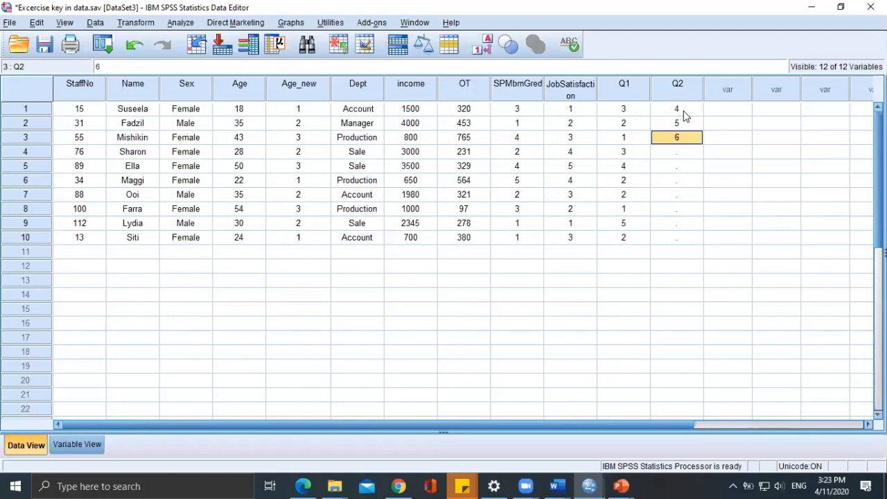
pyautogui.write('2')
pyautogui.press('Return')
# Enter 1, 4, 3, 11, 3, 1 and 3 as Q2 values for cases 4 to 10.
pyautogui.write('1')
pyautogui.press('Return')
pyautogui.write('4')
pyautogui.press('Return')
pyautogui.write('3')
pyautogui.press('Return')
pyautogui.write('11')
pyautogui.press('Return')
pyautogui.write('3')
pyautogui.press('Return')
pyautogui.write('1')
pyautogui.press('Return')
pyautogui.write('3')
pyautogui.press('Return')
# Discard the extra Q2 entry below the last case and correct Q2 in case 7 to 1.
pyautogui.write('2')
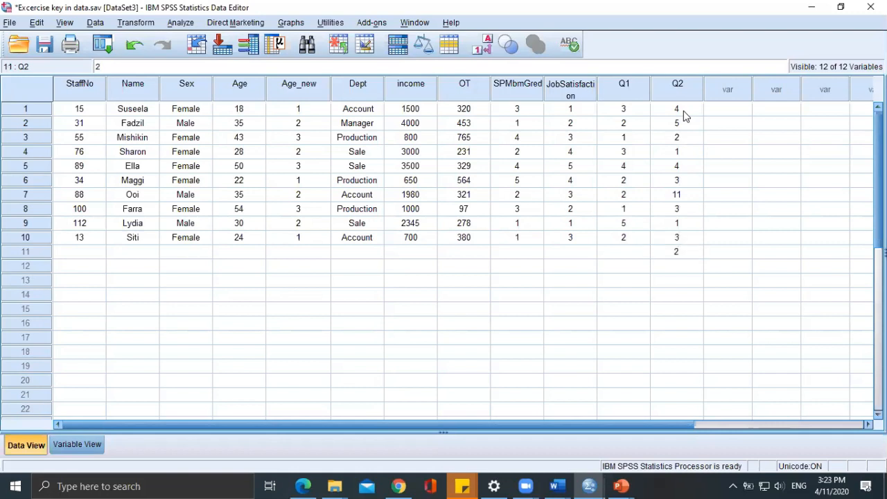
pyautogui.press('BackSpace')
pyautogui.click(671, 198)
pyautogui.write('1')
pyautogui.press('Return')
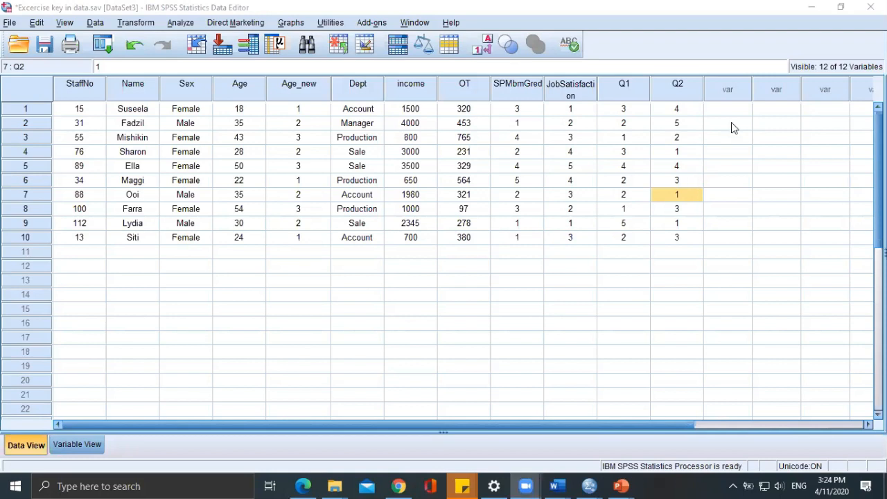
pyautogui.moveTo(413, 267); pyautogui.dragTo(728, 266)
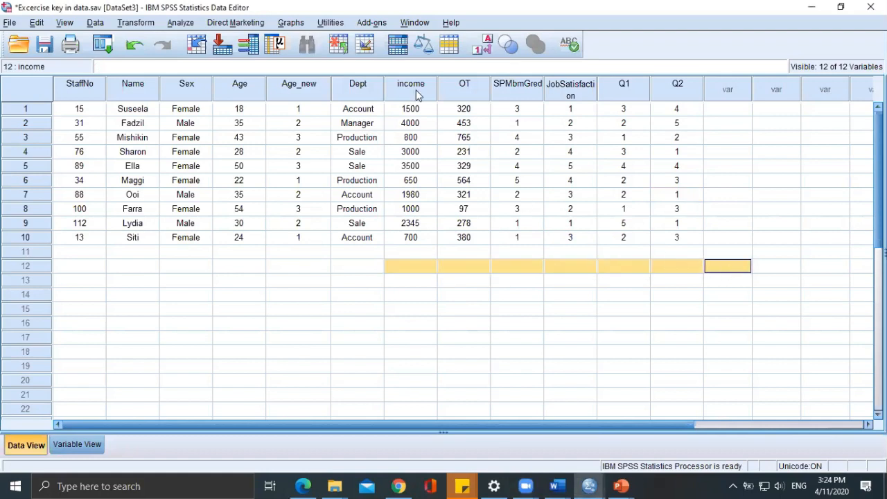
pyautogui.moveTo(409, 267); pyautogui.dragTo(705, 267)
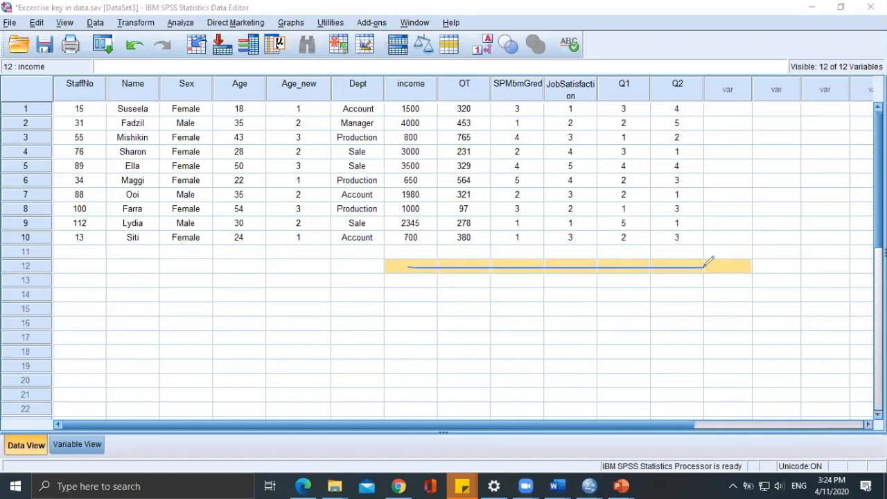
pyautogui.moveTo(749, 196); pyautogui.dragTo(750, 358)
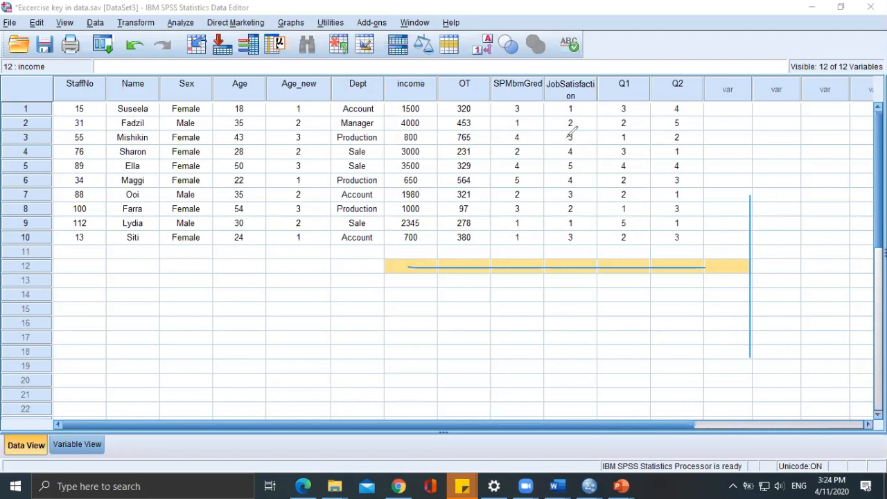
pyautogui.moveTo(578, 102)
pyautogui.mouseDown()
pyautogui.moveTo(546, 106)
pyautogui.moveTo(673, 113)
pyautogui.moveTo(718, 105)
pyautogui.moveTo(680, 99)
pyautogui.mouseUp()
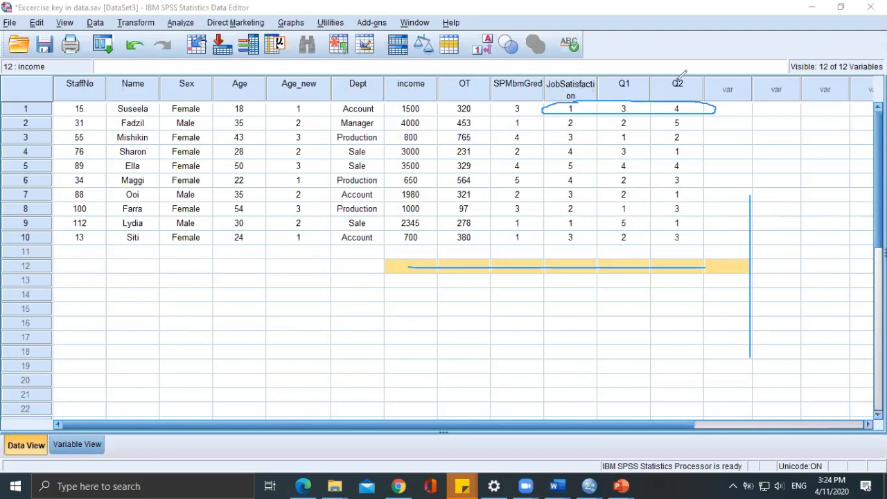
pyautogui.moveTo(728, 106)
pyautogui.mouseDown()
pyautogui.moveTo(730, 116)
pyautogui.moveTo(734, 104)
pyautogui.moveTo(765, 111)
pyautogui.mouseUp()
pyautogui.moveTo(808, 88)
pyautogui.mouseDown()
pyautogui.moveTo(765, 107)
pyautogui.moveTo(733, 104)
pyautogui.moveTo(723, 120)
pyautogui.moveTo(742, 105)
pyautogui.moveTo(754, 109)
pyautogui.mouseUp()
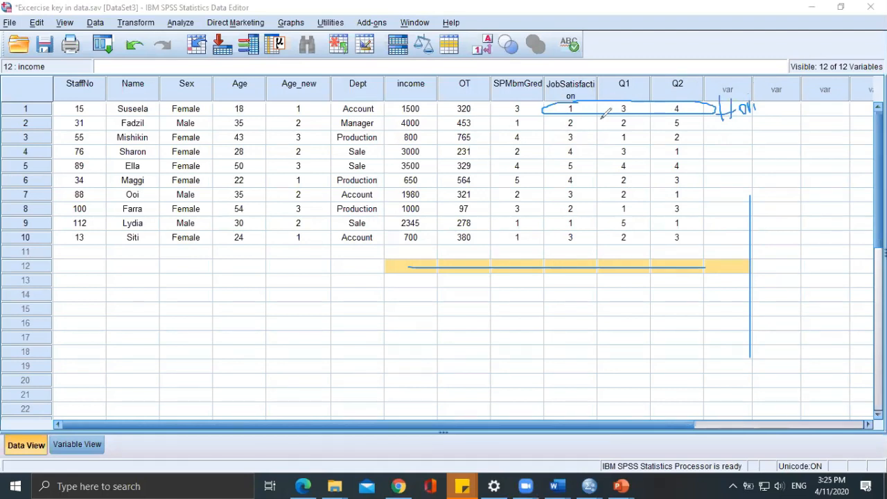
pyautogui.moveTo(572, 98)
pyautogui.mouseDown()
pyautogui.moveTo(556, 200)
pyautogui.moveTo(578, 231)
pyautogui.moveTo(598, 182)
pyautogui.moveTo(585, 82)
pyautogui.moveTo(573, 89)
pyautogui.mouseUp()
pyautogui.moveTo(576, 246); pyautogui.dragTo(601, 237)
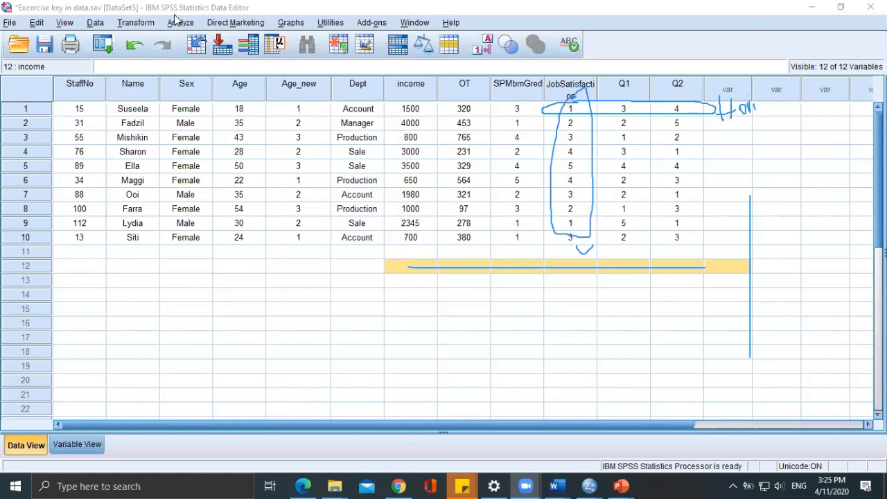
# Start computing a new variable and name the target variable HorizontalMean.
pyautogui.click(123, 23)
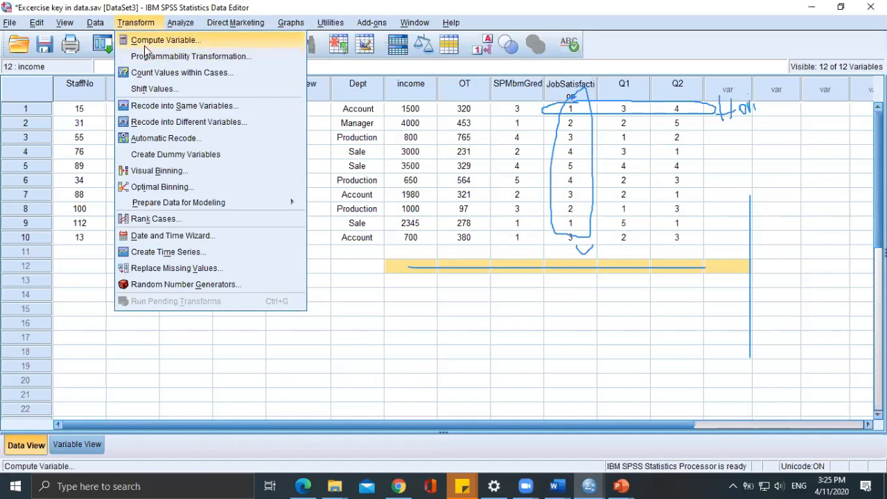
pyautogui.click(145, 40)
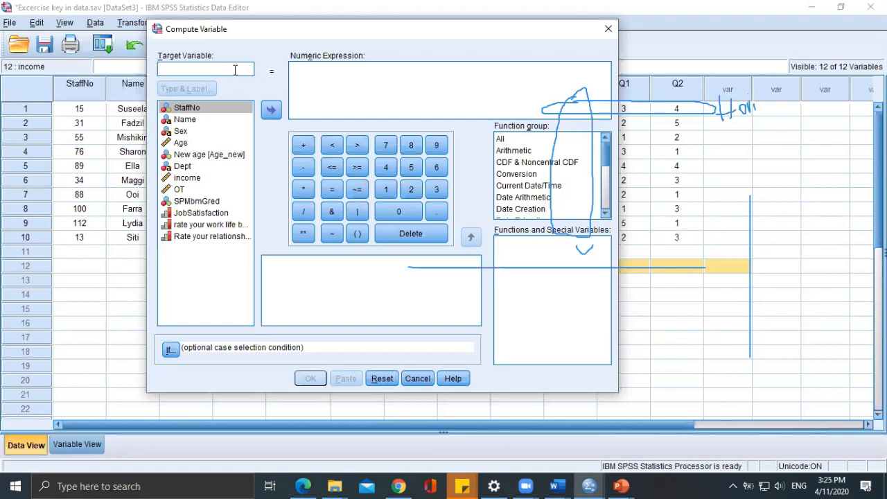
pyautogui.write('H')
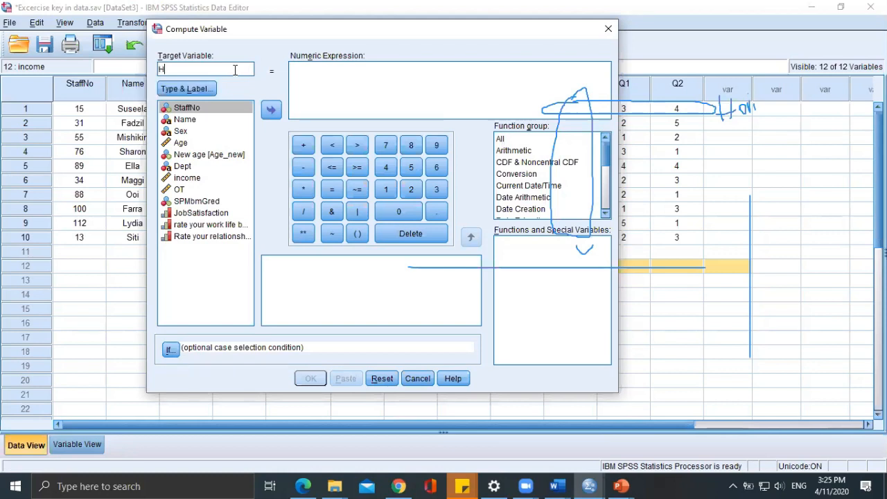
pyautogui.write('orizontalMean')
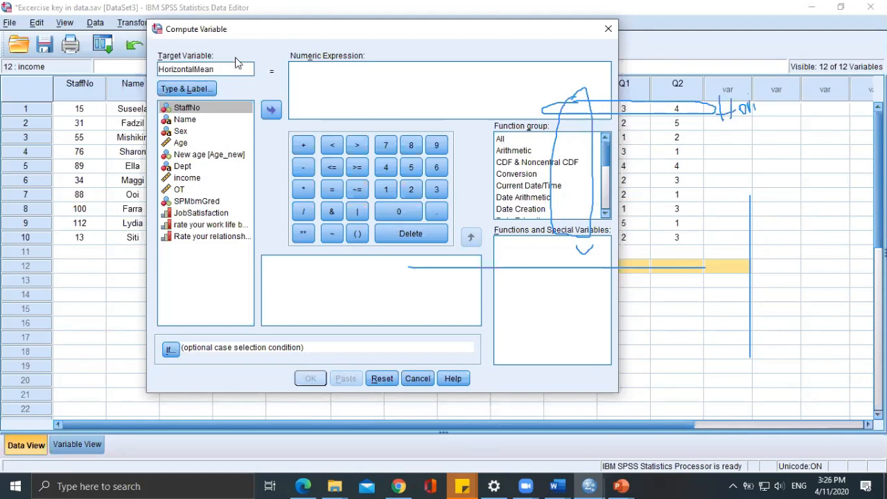
# Insert the Mean function from the Statistical function group into the numeric expression.
pyautogui.click(311, 77)
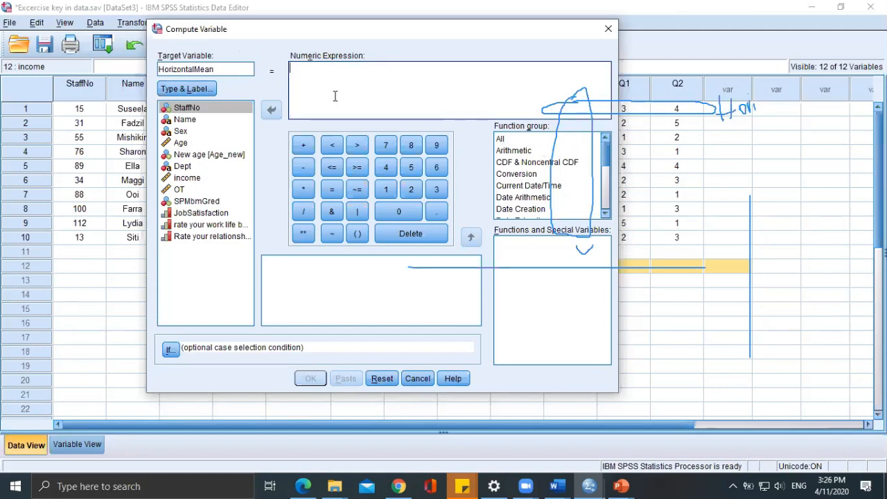
pyautogui.scroll(-4, 532, 167)
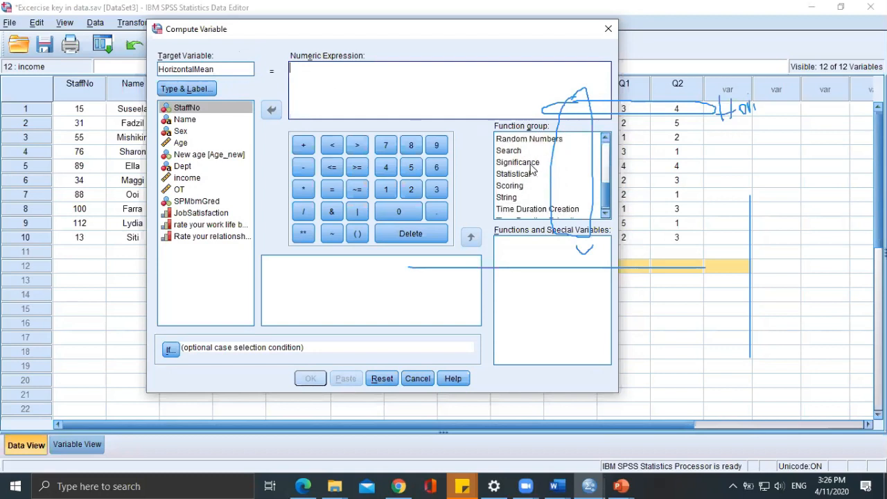
pyautogui.click(527, 167)
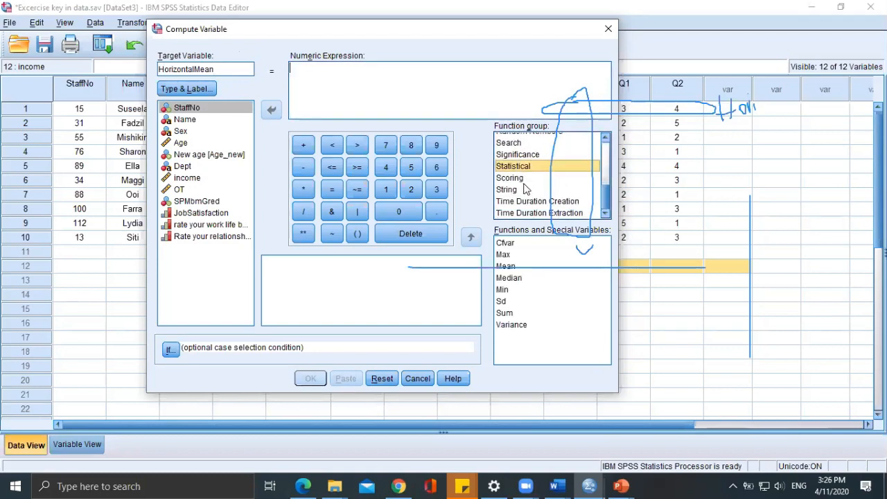
pyautogui.doubleClick(513, 267)
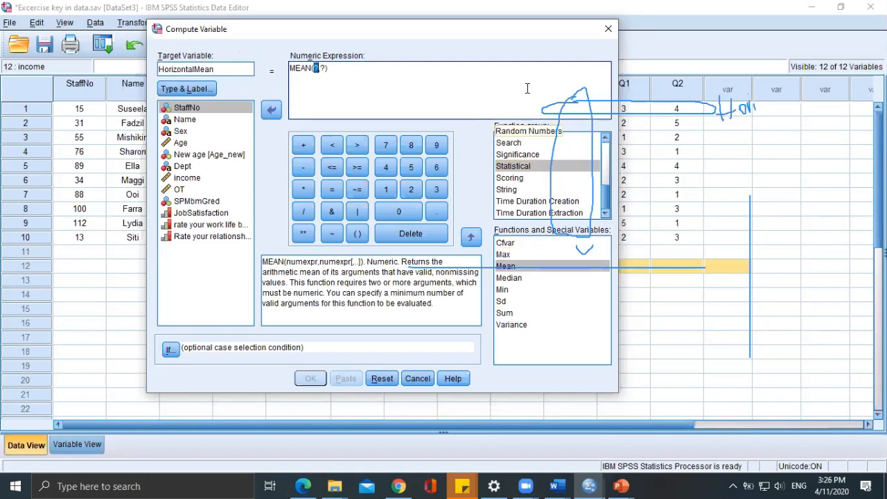
pyautogui.click(527, 88)
pyautogui.click(499, 263)
pyautogui.moveTo(570, 136); pyautogui.dragTo(550, 98)
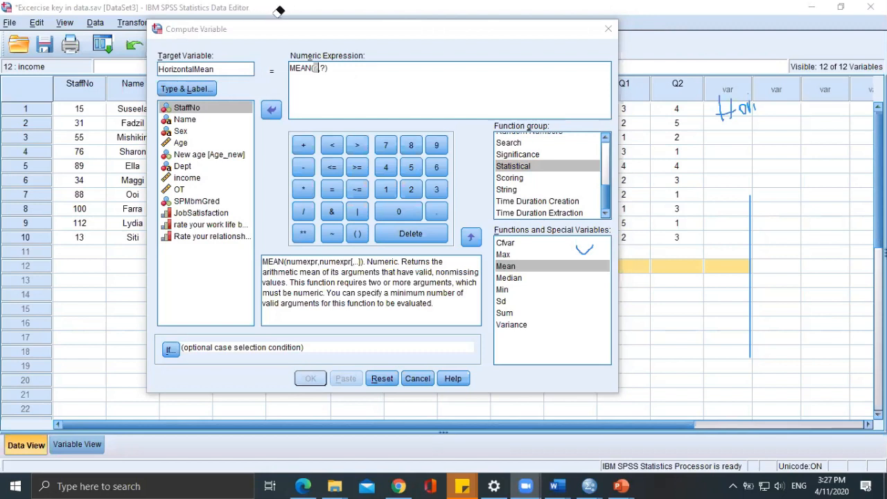
# Replace the first placeholder in the MEAN expression with the JobSatisfaction variable.
pyautogui.click(320, 70)
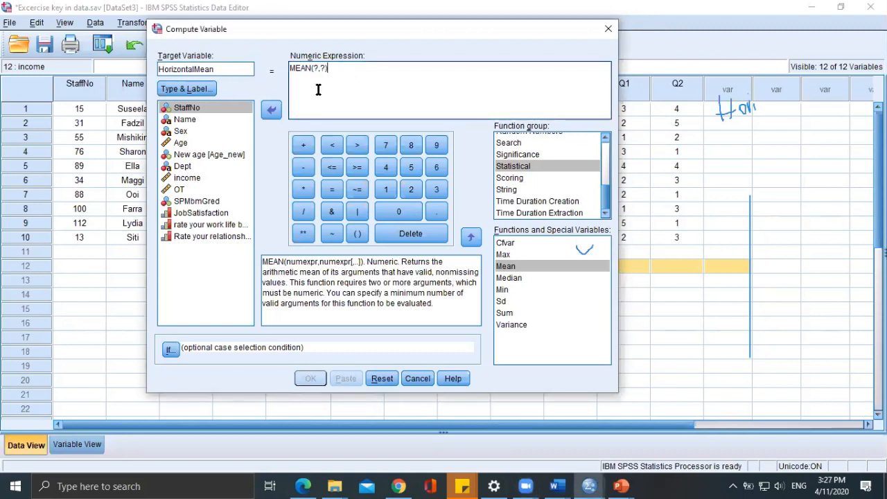
pyautogui.click(520, 167)
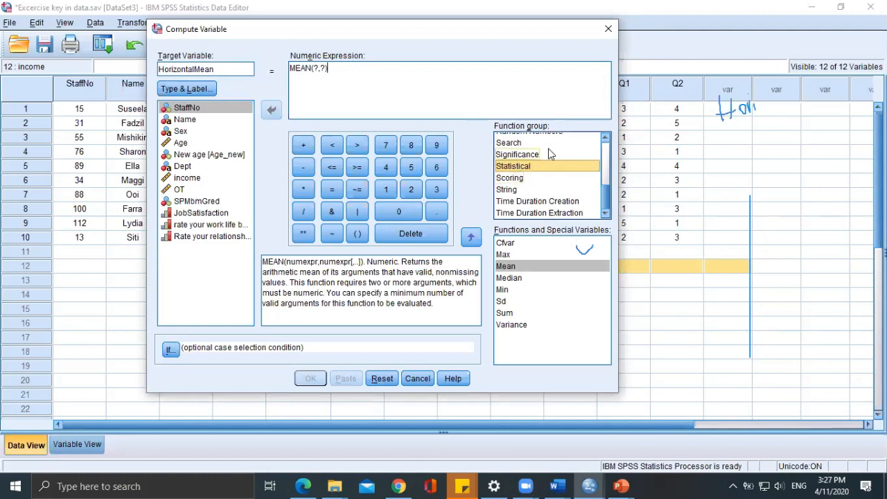
pyautogui.click(532, 266)
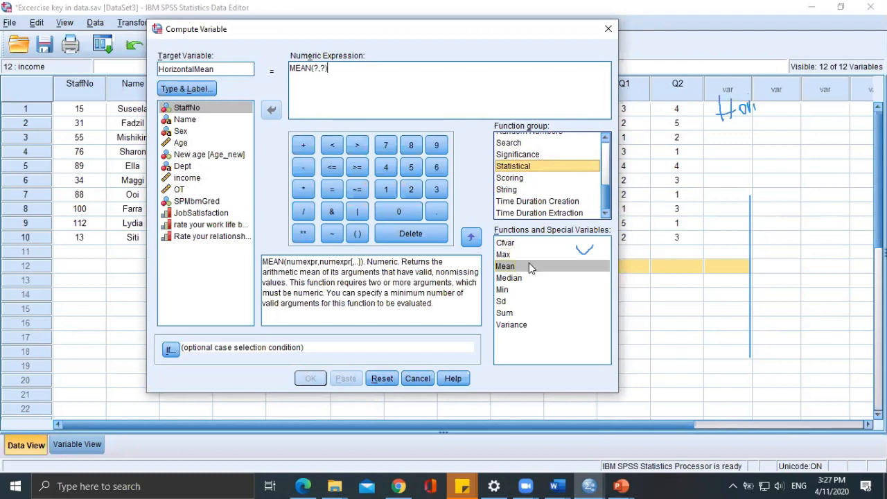
pyautogui.click(393, 75)
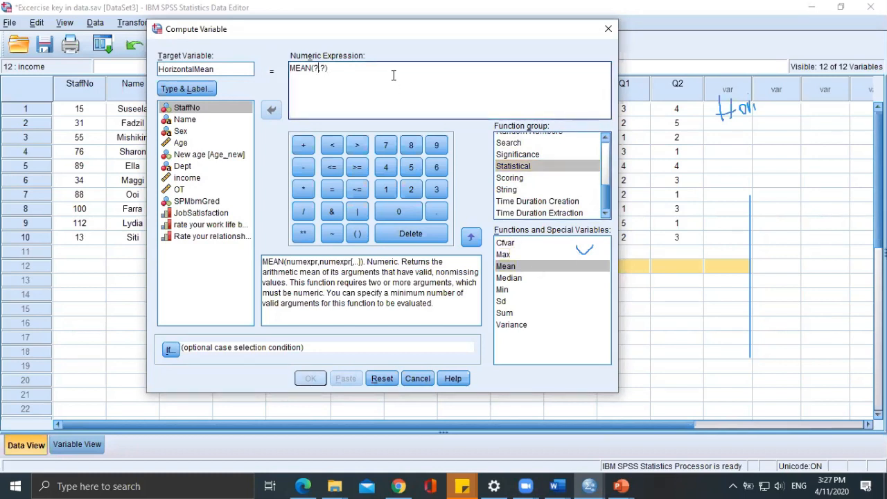
pyautogui.press('BackSpace')
pyautogui.press('Delete')
pyautogui.write(',')
pyautogui.write(',')
pyautogui.doubleClick(192, 213)
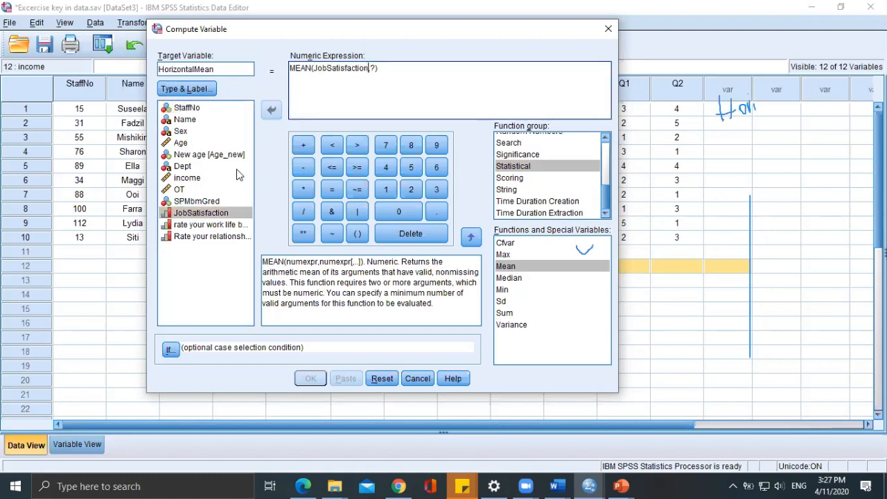
# Complete the expression as MEAN(JobSatisfaction,Q1,Q2), compute the variable and put away the output window.
pyautogui.press('Right')
pyautogui.hotkey('shift', 'Right')
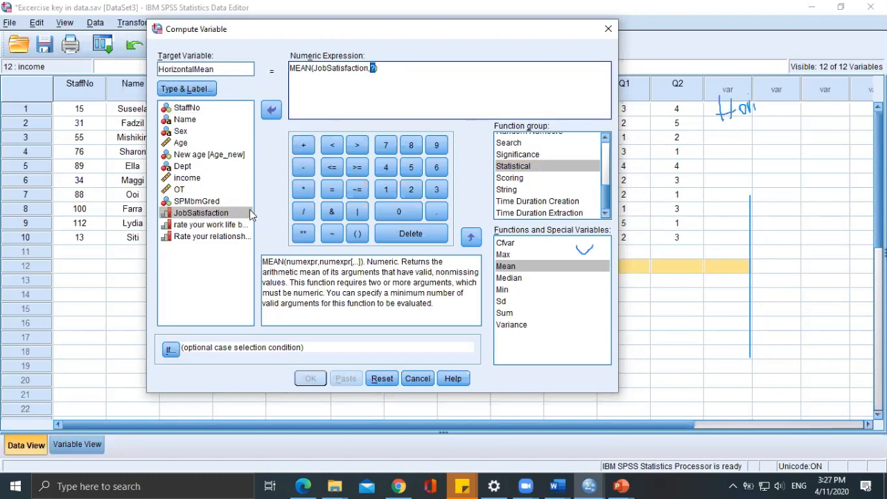
pyautogui.doubleClick(233, 227)
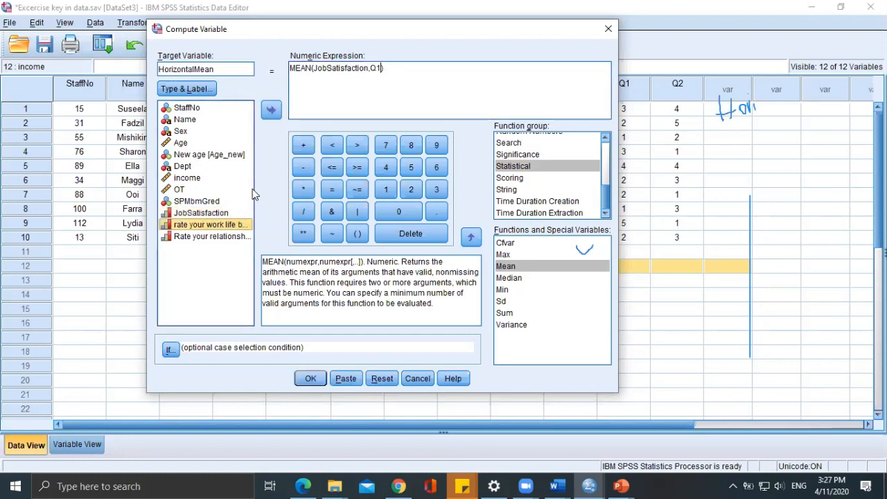
pyautogui.click(381, 69)
pyautogui.write(',')
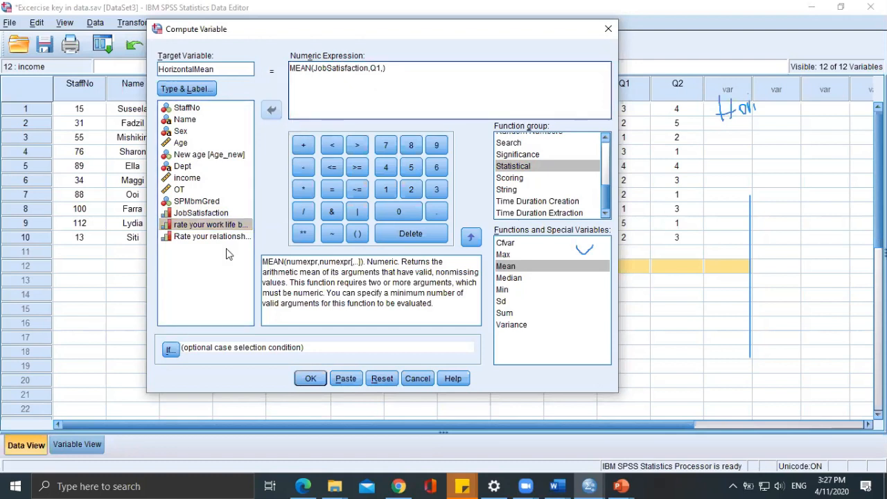
pyautogui.click(212, 225)
pyautogui.doubleClick(212, 236)
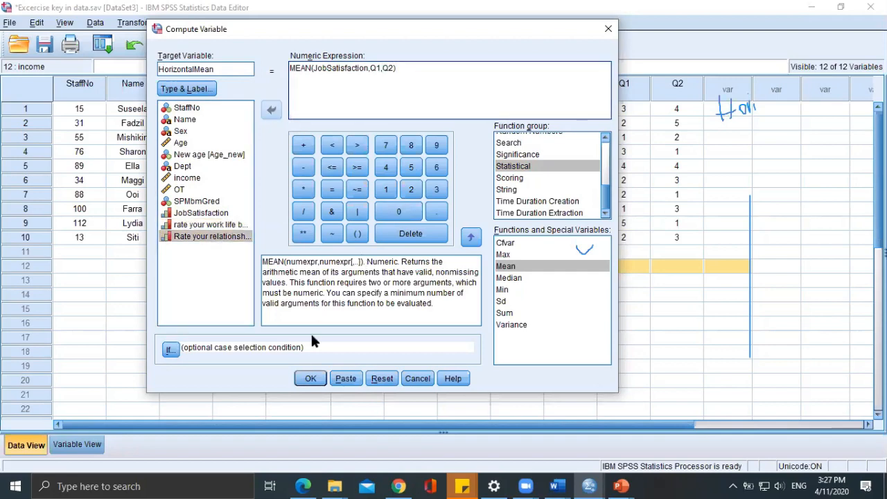
pyautogui.click(320, 378)
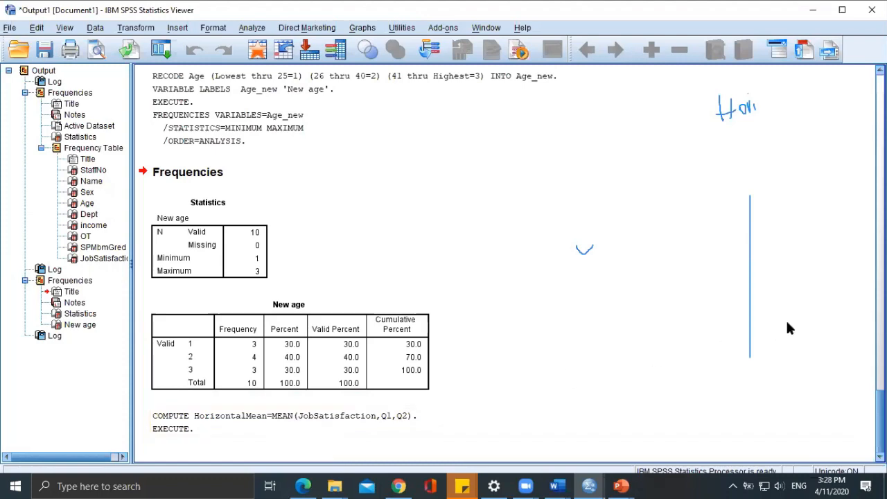
pyautogui.click(813, 10)
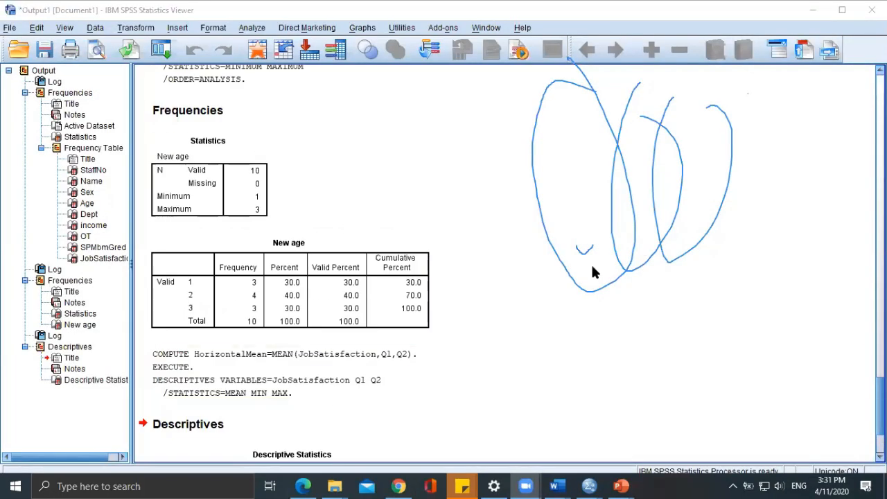
# Run Descriptives on JobSatisfaction, Q1 and Q2 with mean, minimum and maximum, and view the resulting table.
pyautogui.scroll(-4, 593, 272)
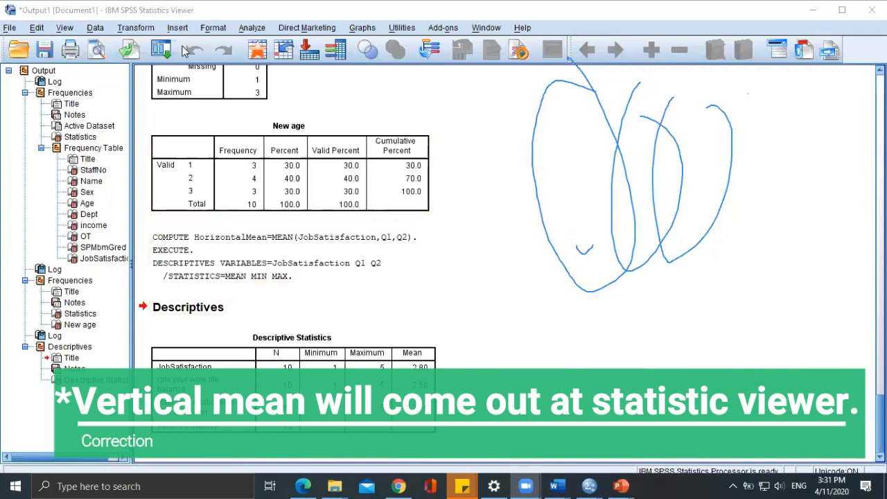
pyautogui.click(861, 11)
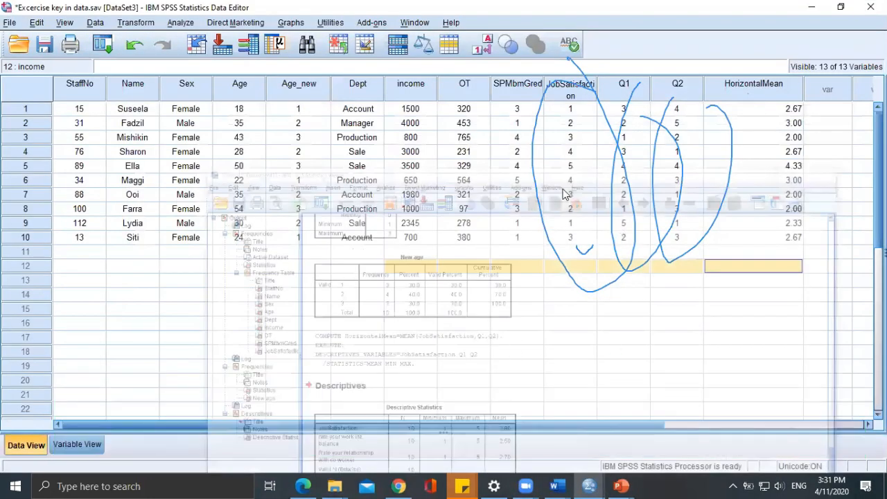
pyautogui.click(180, 22)
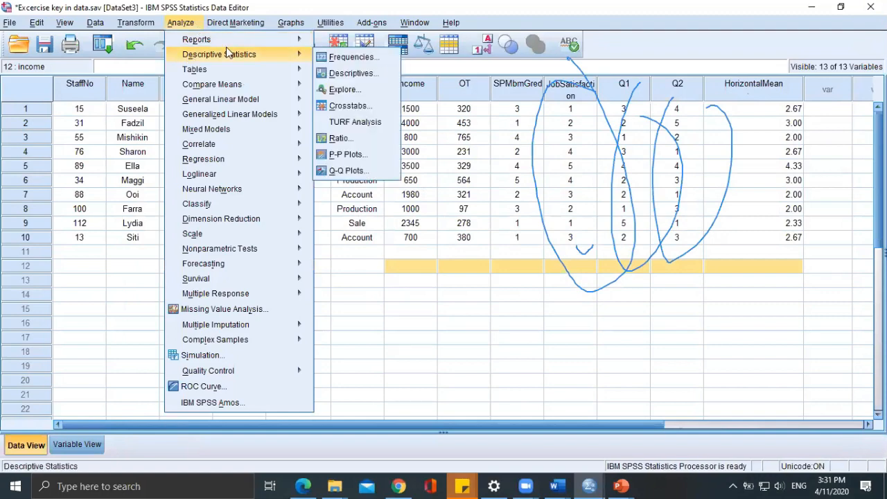
pyautogui.moveTo(295, 58)
pyautogui.click(347, 72)
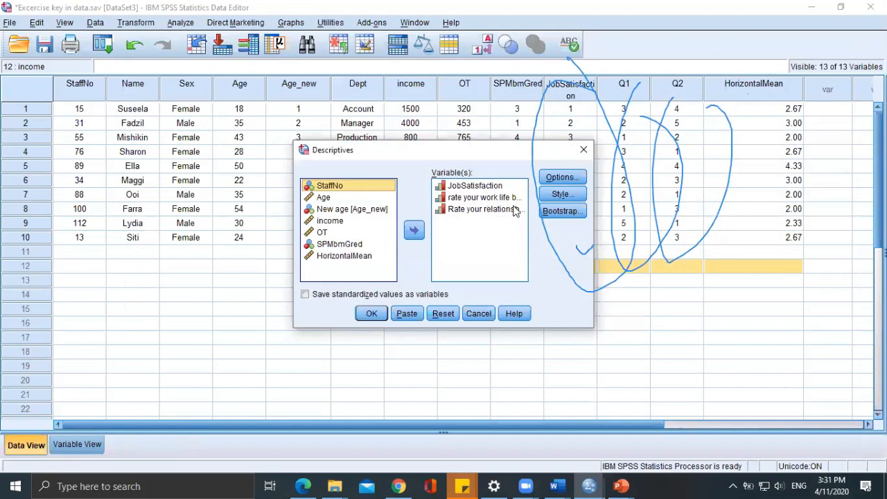
pyautogui.click(554, 183)
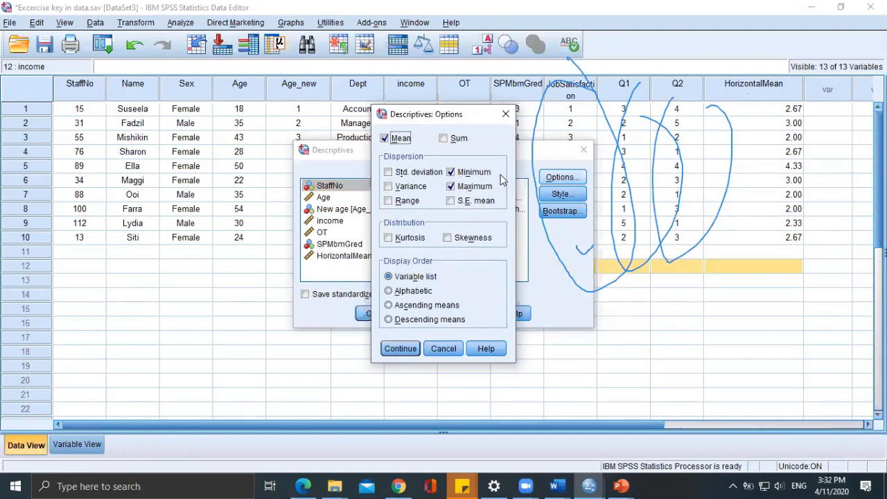
pyautogui.click(398, 349)
pyautogui.click(371, 314)
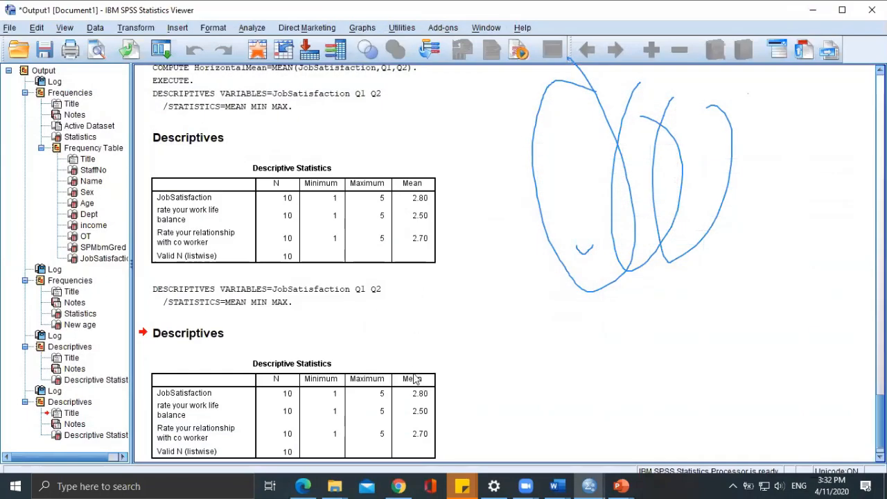
pyautogui.scroll(-1, 417, 378)
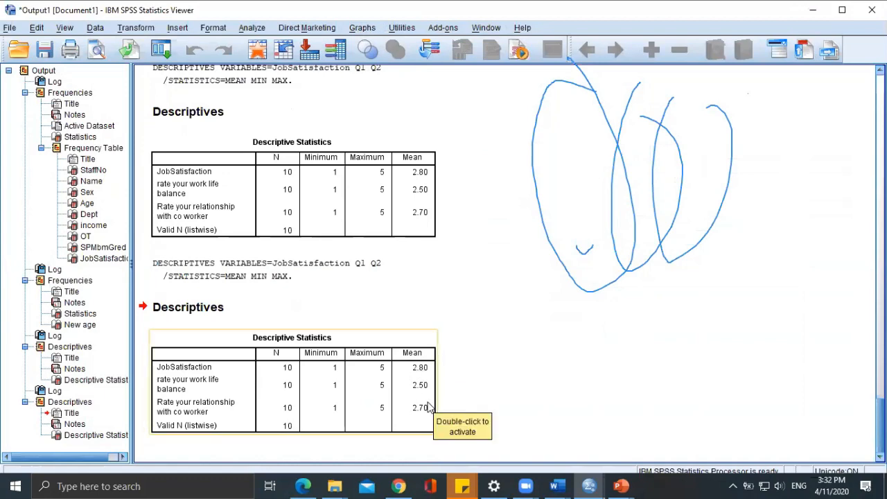
# Return to the dataset and go through the empty case 11 cells below JobSatisfaction, Q1, Q2 and HorizontalMean.
pyautogui.click(589, 486)
pyautogui.click(681, 430)
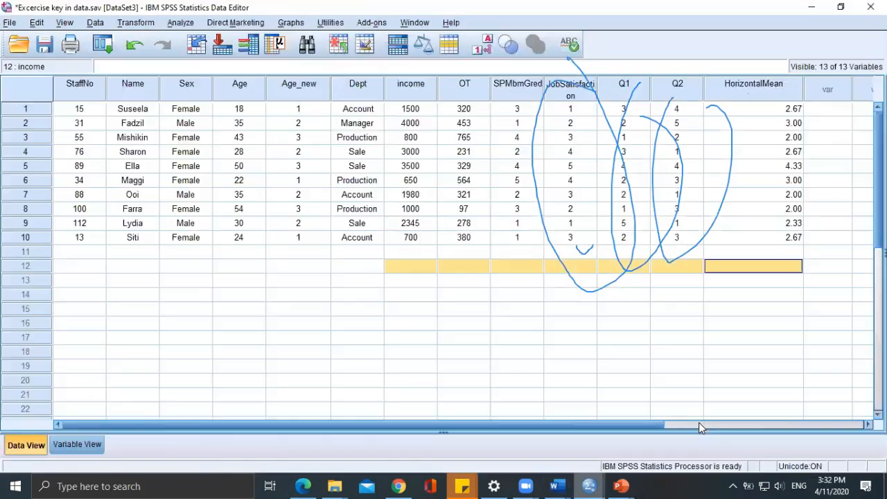
pyautogui.click(677, 252)
pyautogui.click(551, 255)
pyautogui.click(617, 255)
pyautogui.click(670, 255)
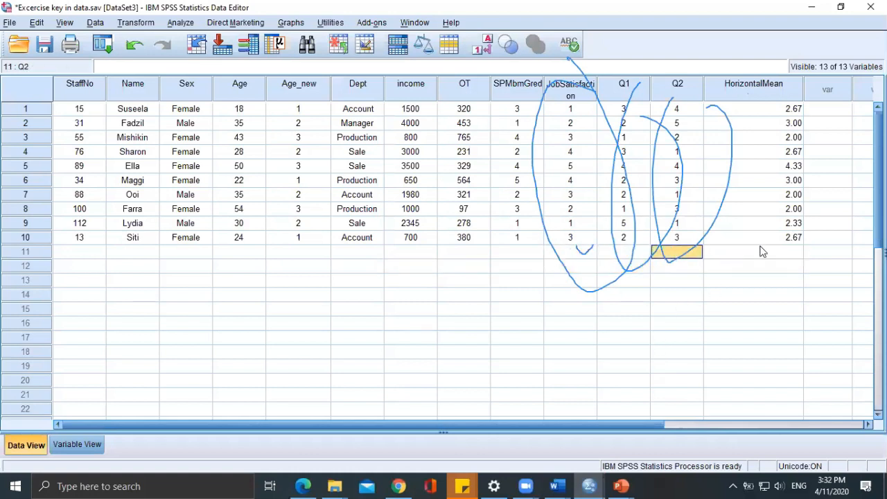
pyautogui.click(761, 252)
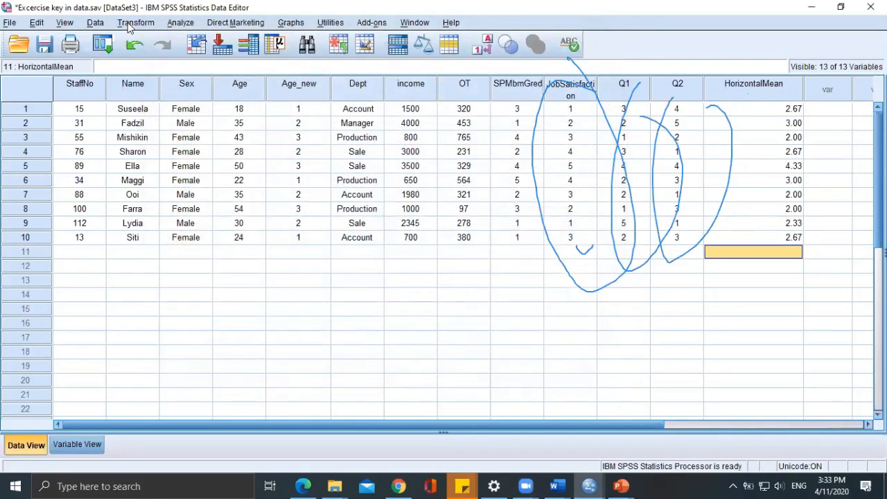
# Start computing another variable and name the target variable HorizontalSTD.
pyautogui.click(136, 23)
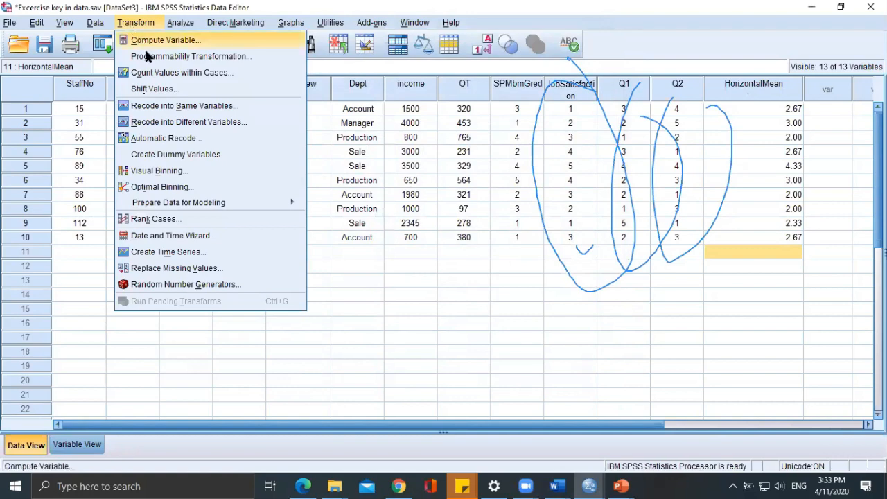
pyautogui.click(147, 40)
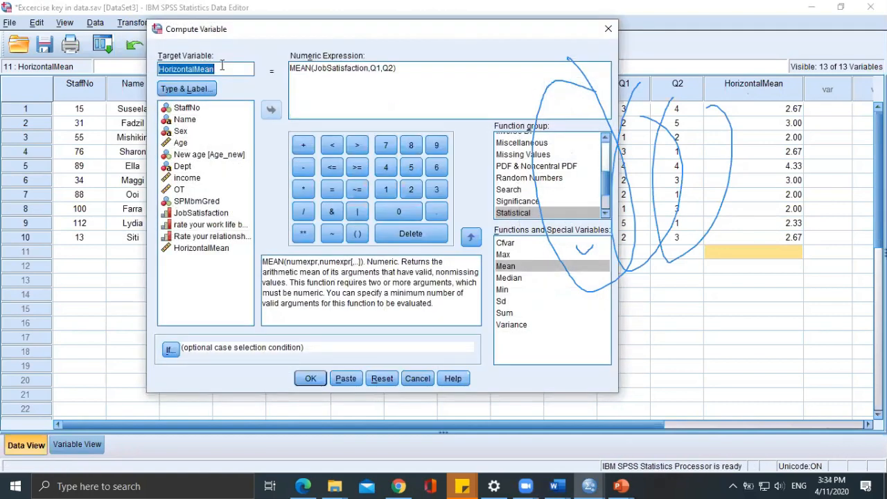
pyautogui.press('BackSpace')
pyautogui.write('Ho')
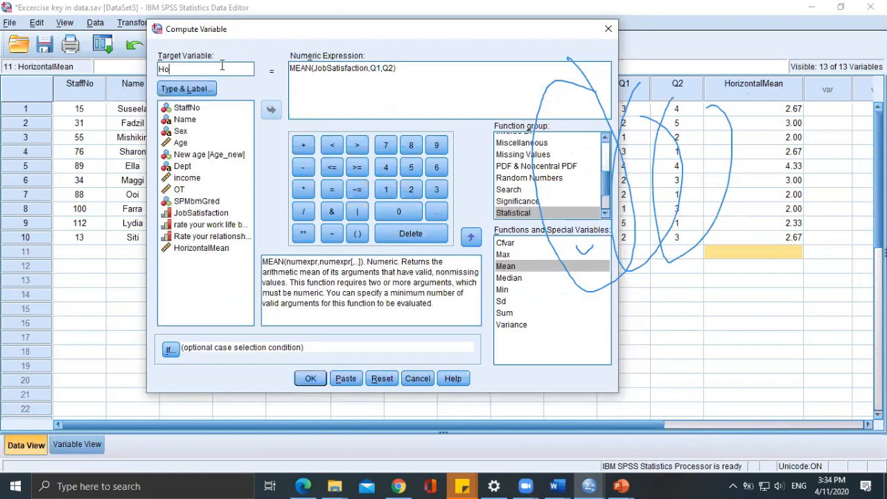
pyautogui.write('rizontalSTD')
# Replace the Mean function with Sd so the expression reads SD(JobSatisfaction,Q1,Q2), and compute the variable.
pyautogui.doubleClick(300, 73)
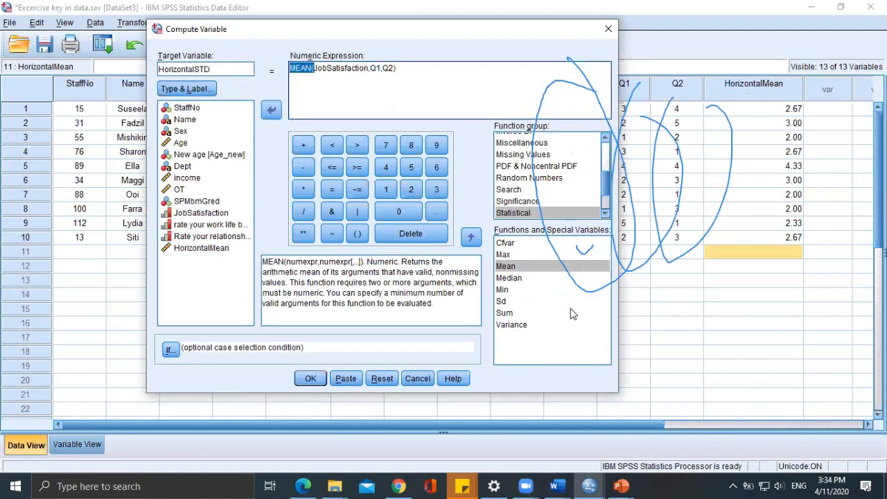
pyautogui.doubleClick(506, 301)
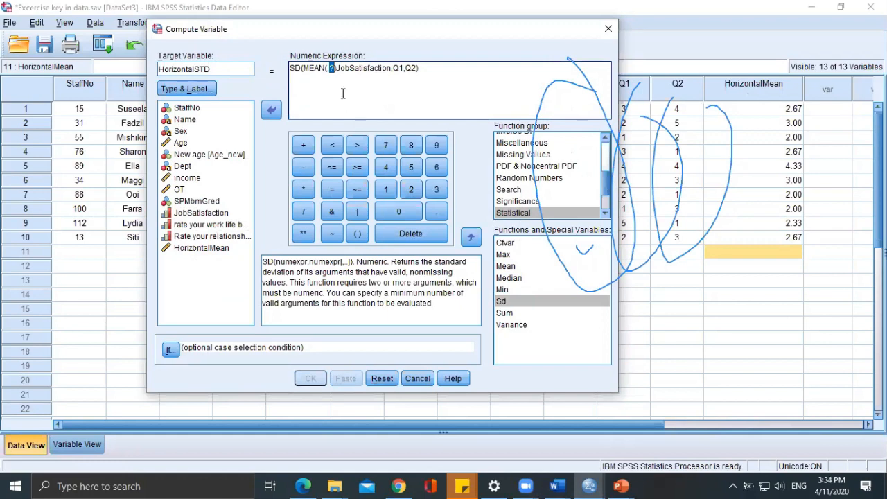
pyautogui.moveTo(336, 74); pyautogui.dragTo(310, 72)
pyautogui.hotkey('shift', 'Left')
pyautogui.hotkey('shift', 'Left')
pyautogui.press('Delete')
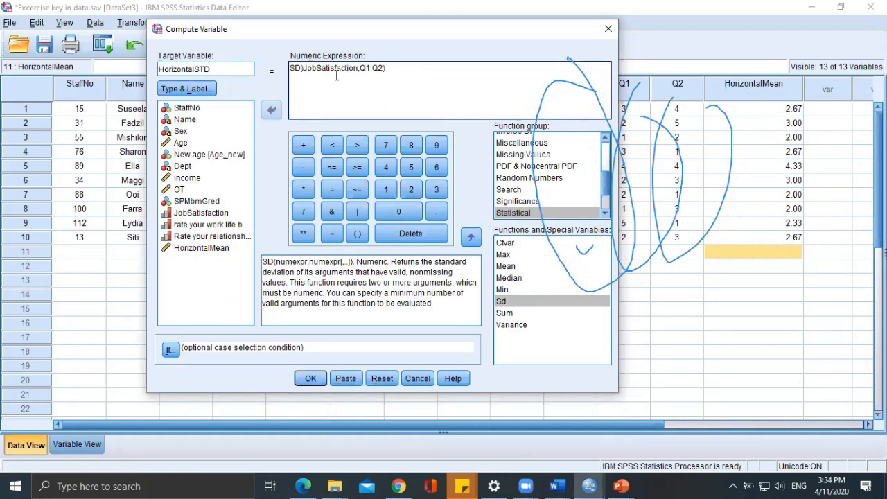
pyautogui.write('(')
pyautogui.press('End')
pyautogui.click(307, 380)
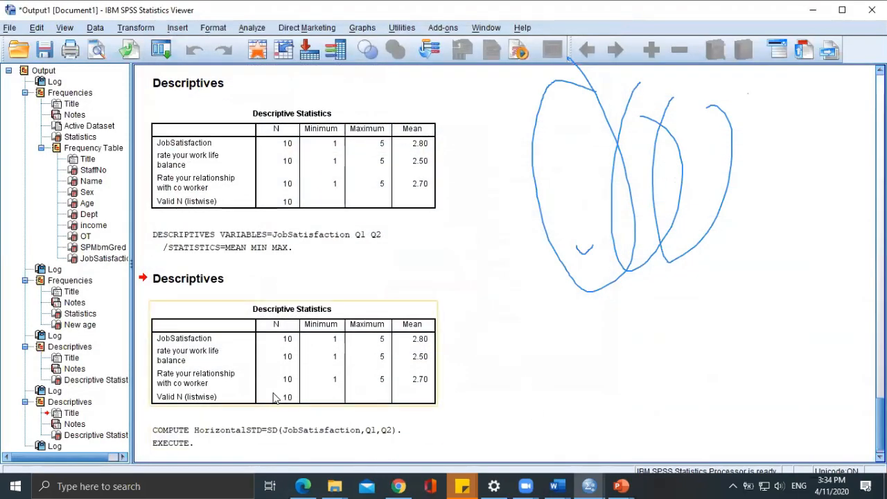
# Return to the Excercise key in data dataset and examine the HorizontalSTD column beside HorizontalMean.
pyautogui.moveTo(588, 485)
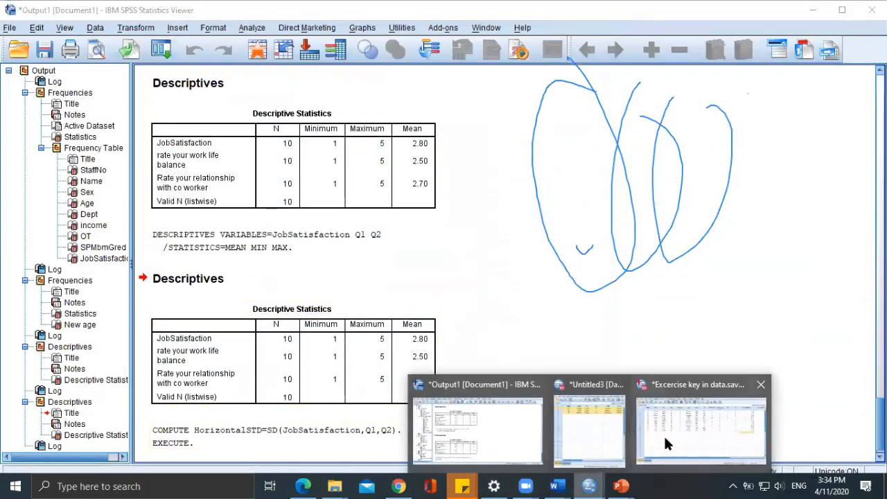
pyautogui.click(664, 436)
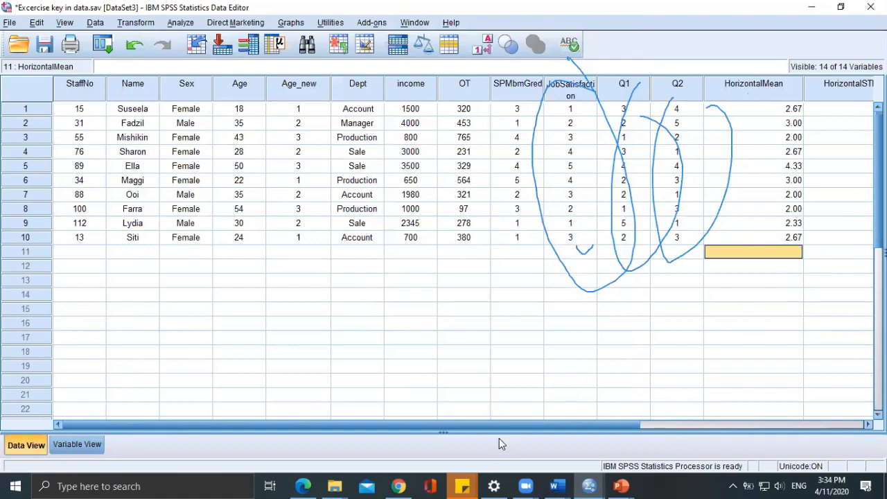
pyautogui.moveTo(505, 427); pyautogui.dragTo(624, 427)
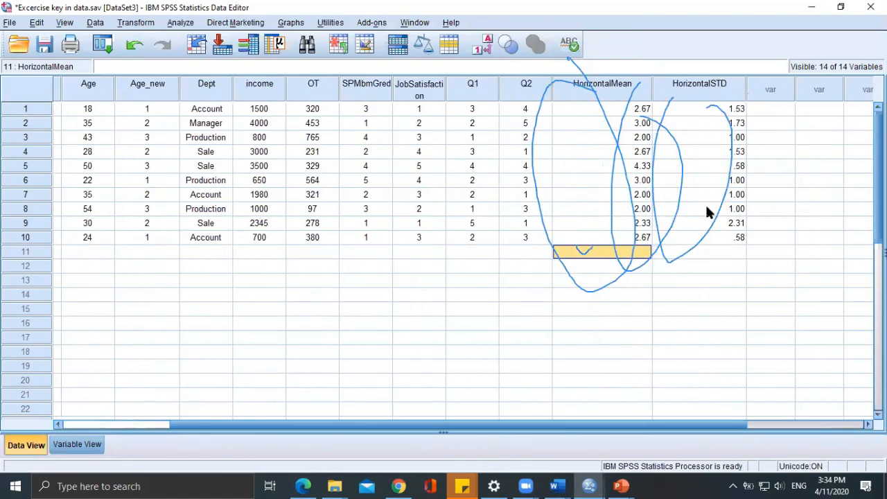
pyautogui.click(726, 85)
pyautogui.moveTo(773, 203)
pyautogui.mouseDown()
pyautogui.moveTo(620, 183)
pyautogui.moveTo(613, 207)
pyautogui.mouseUp()
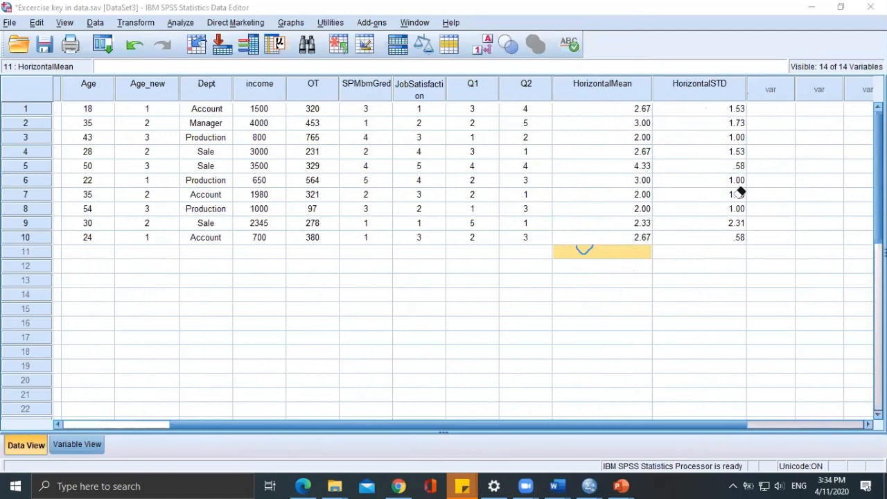
pyautogui.moveTo(585, 250); pyautogui.dragTo(590, 245)
# Run Descriptives on JobSatisfaction, Q1 and Q2 with the mean and standard deviation, leaving out the minimum and maximum.
pyautogui.click(183, 23)
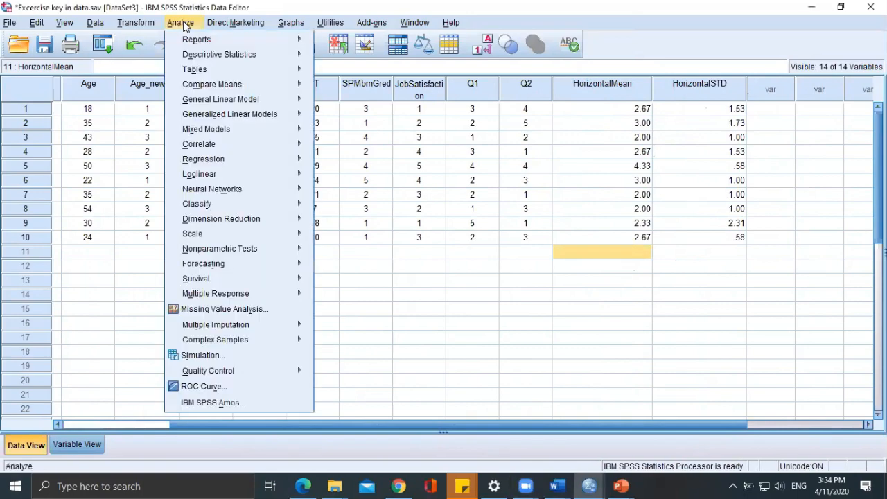
pyautogui.moveTo(244, 56)
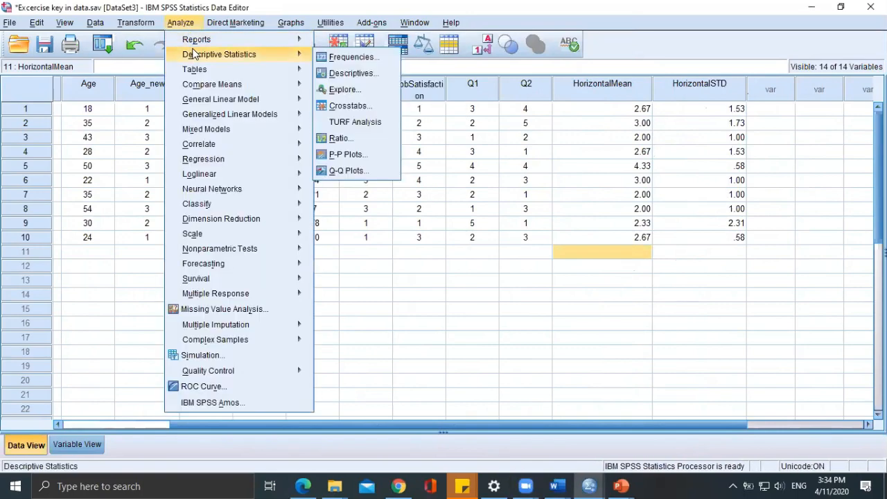
pyautogui.press('Right')
pyautogui.press('Down')
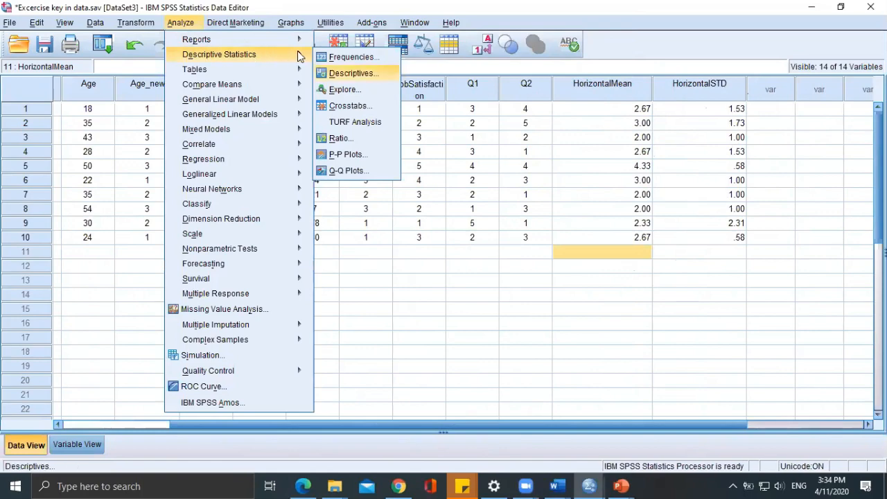
pyautogui.press('Return')
pyautogui.click(558, 179)
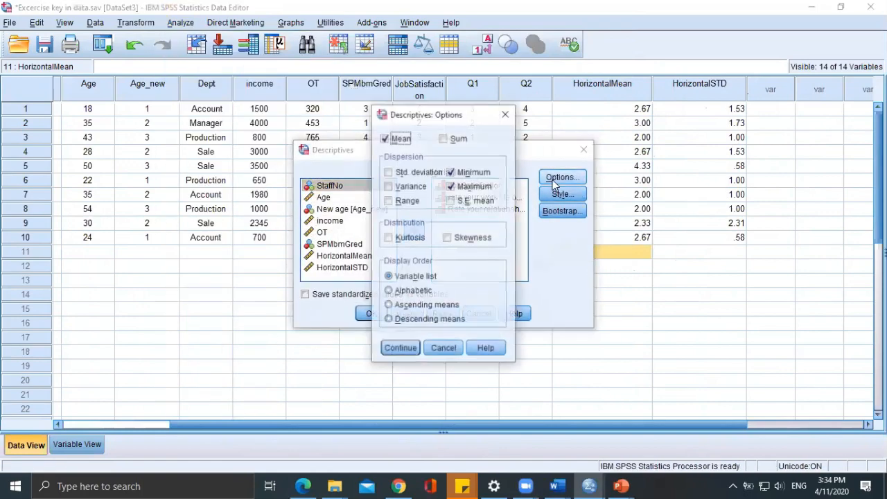
pyautogui.click(418, 172)
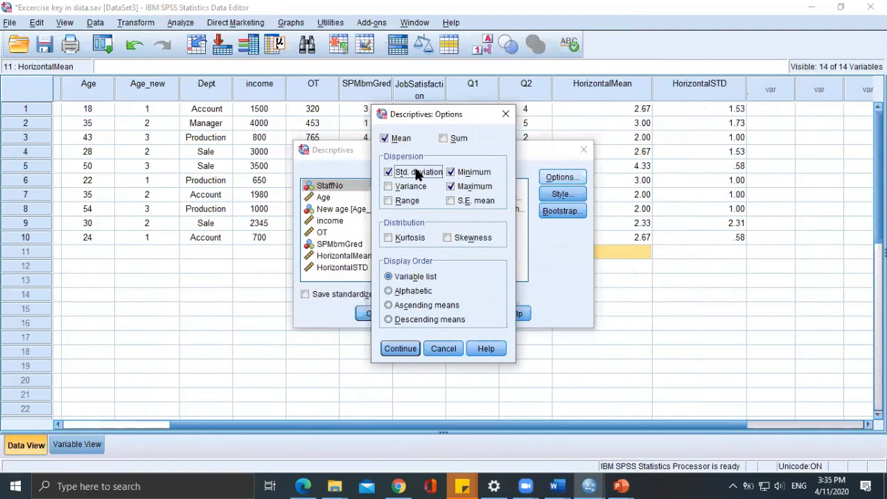
pyautogui.click(461, 172)
pyautogui.click(463, 186)
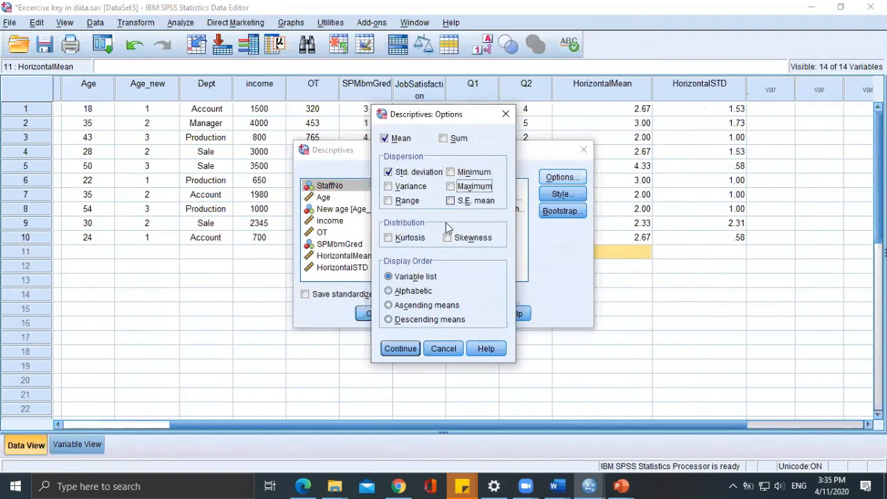
pyautogui.click(400, 348)
pyautogui.click(375, 317)
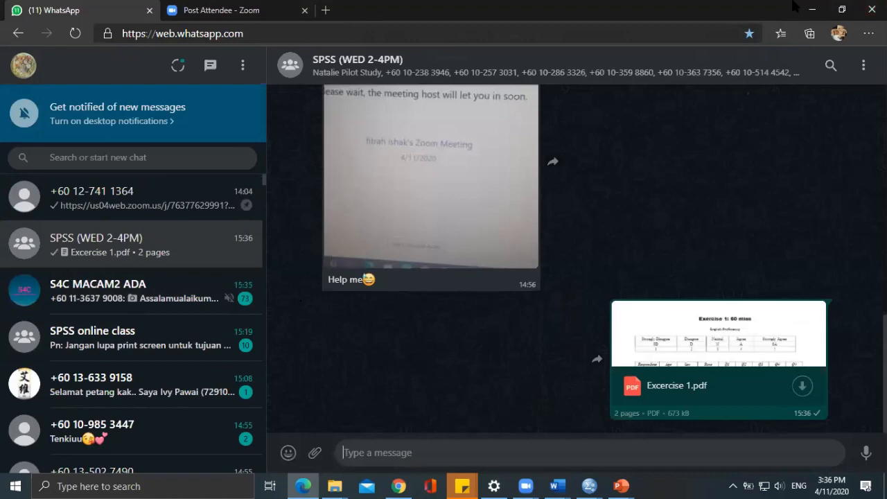
# Switch to File Explorer and open the Excercise 1 PDF from the Spps lab folder.
pyautogui.click(406, 486)
pyautogui.click(407, 485)
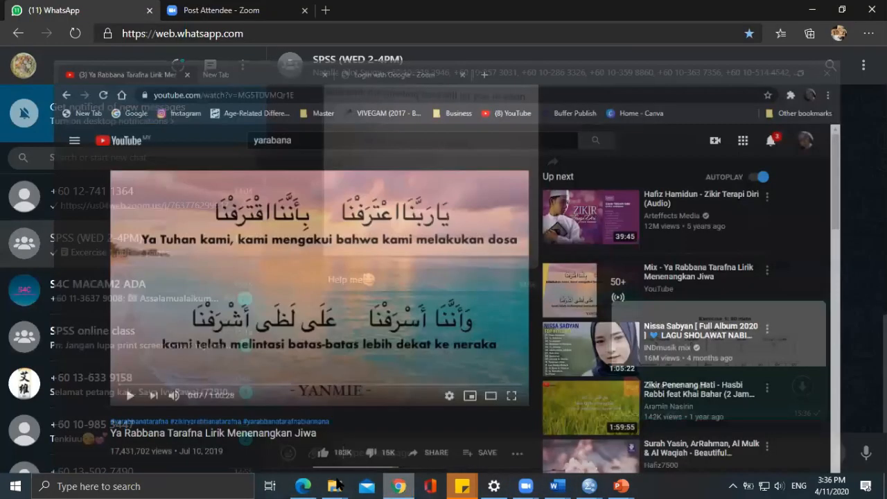
pyautogui.moveTo(335, 485)
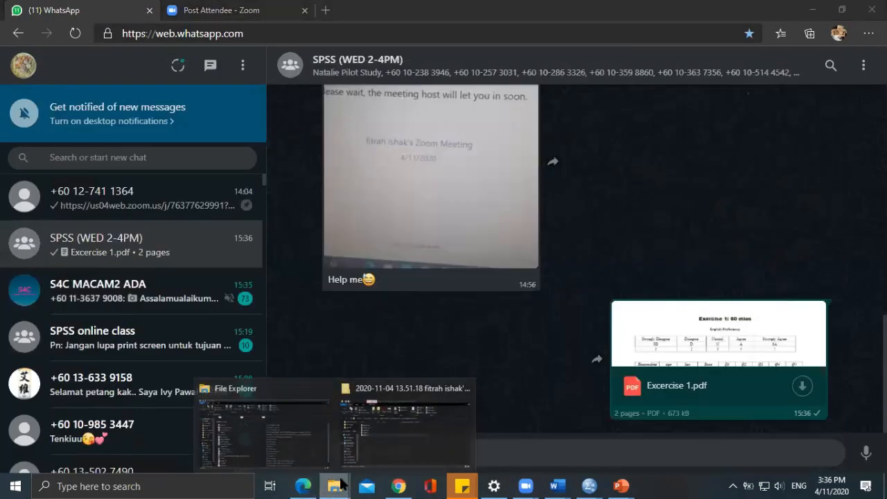
pyautogui.click(409, 425)
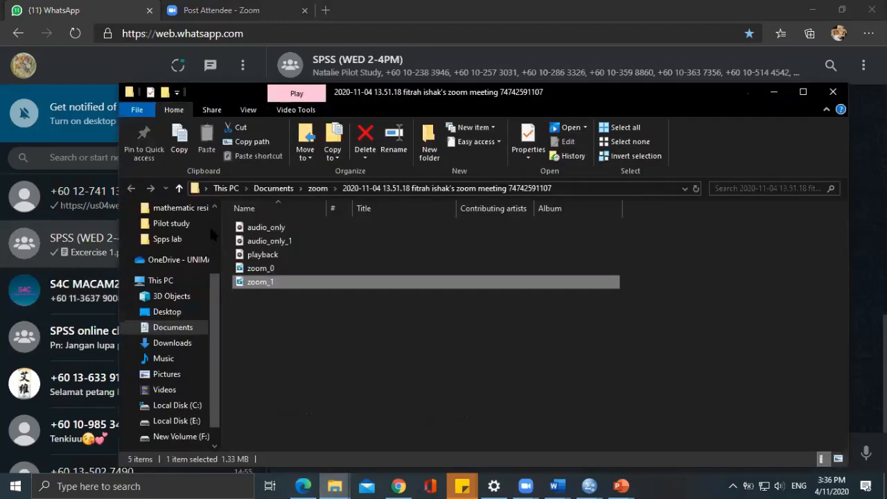
pyautogui.click(170, 239)
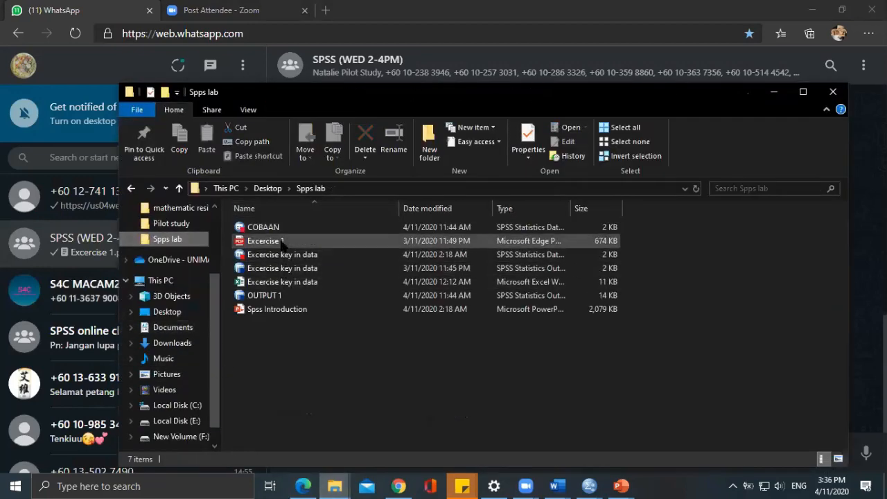
pyautogui.doubleClick(286, 241)
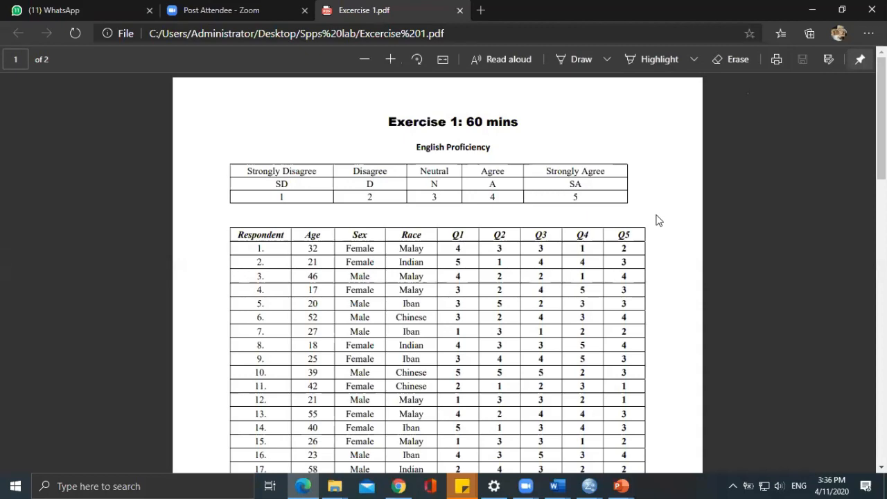
# Examine the English Proficiency exercise sheet, from the rating scale and respondent table to the Q1–Q5 statements and tasks.
pyautogui.scroll(-1, 657, 218)
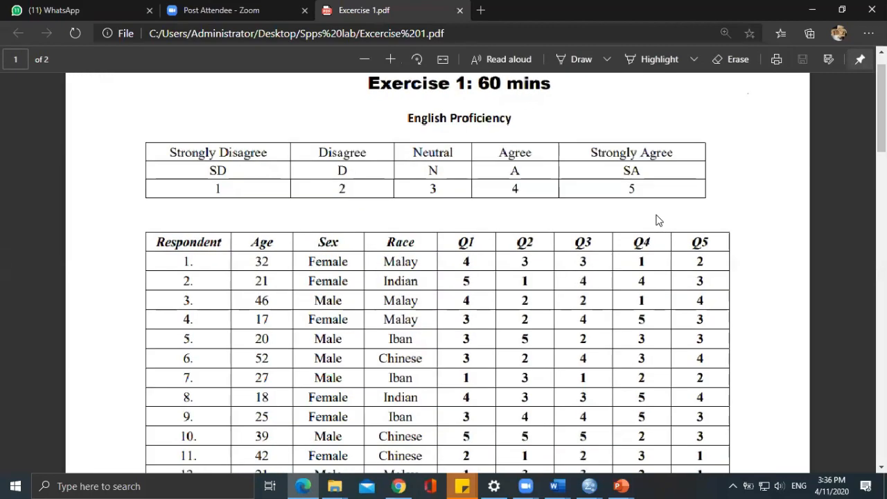
pyautogui.moveTo(721, 10); pyautogui.dragTo(796, 83)
pyautogui.click(837, 81)
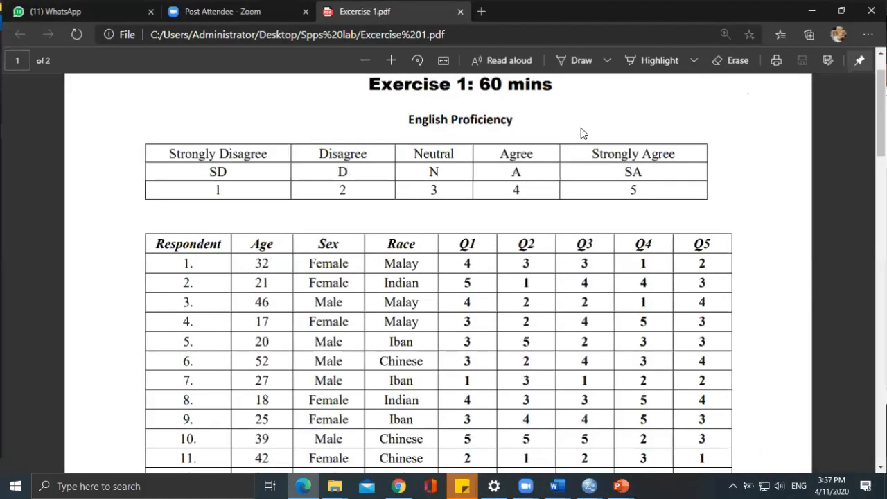
pyautogui.scroll(1, 583, 144)
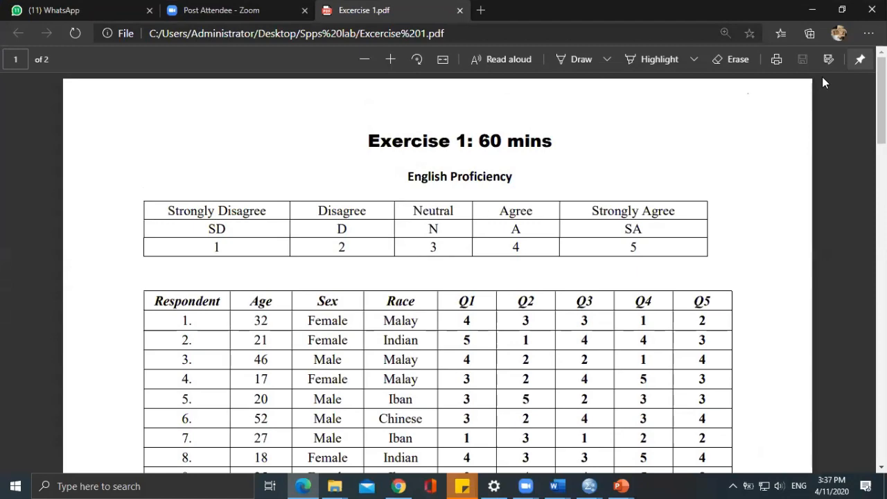
pyautogui.scroll(-1, 459, 197)
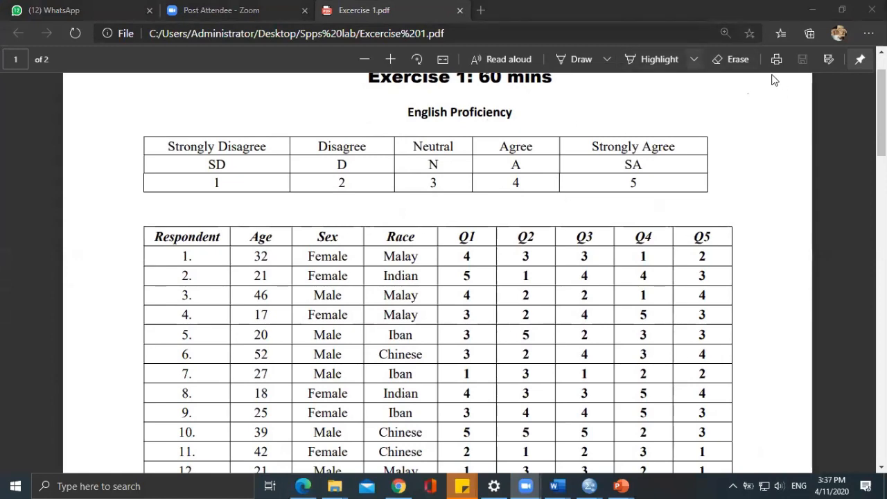
pyautogui.scroll(-1, 577, 173)
pyautogui.scroll(1, 577, 173)
pyautogui.scroll(-8, 578, 174)
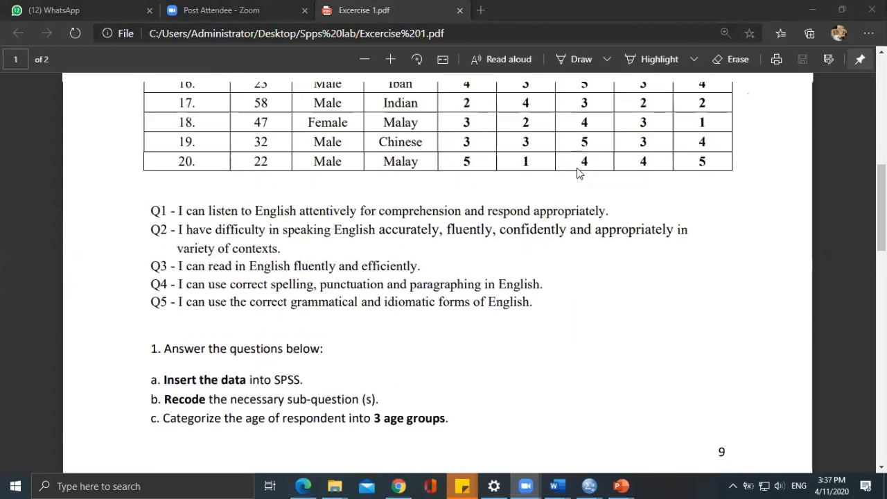
pyautogui.scroll(6, 577, 173)
pyautogui.scroll(-4, 578, 174)
pyautogui.scroll(1, 578, 173)
pyautogui.scroll(3, 579, 174)
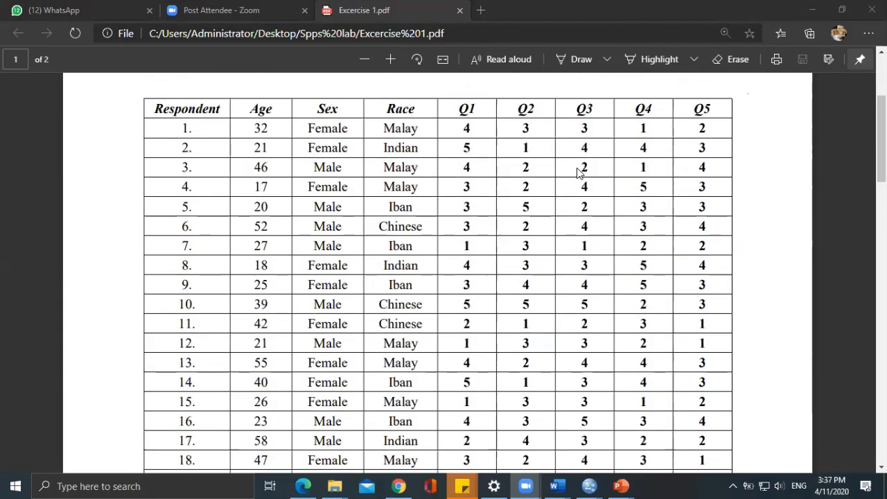
pyautogui.scroll(-1, 688, 136)
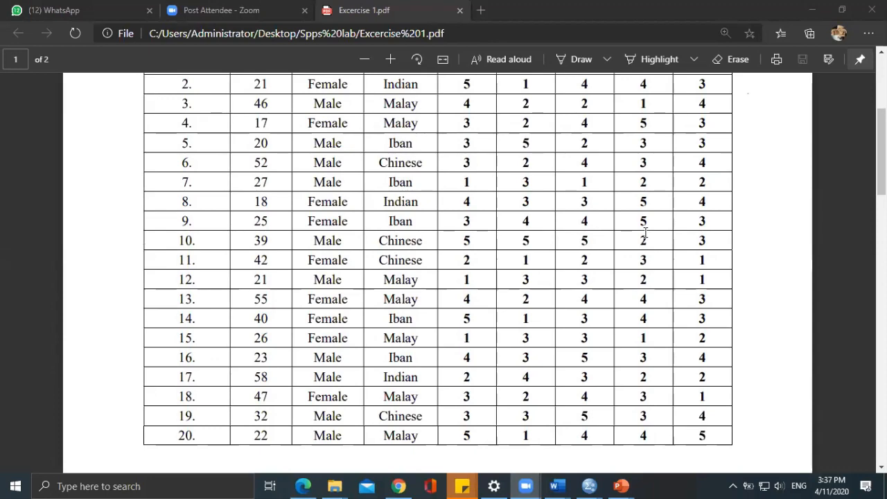
# Switch to the Excercise key in data dataset in SPSS, check its first columns, and show the variable definitions.
pyautogui.moveTo(589, 486)
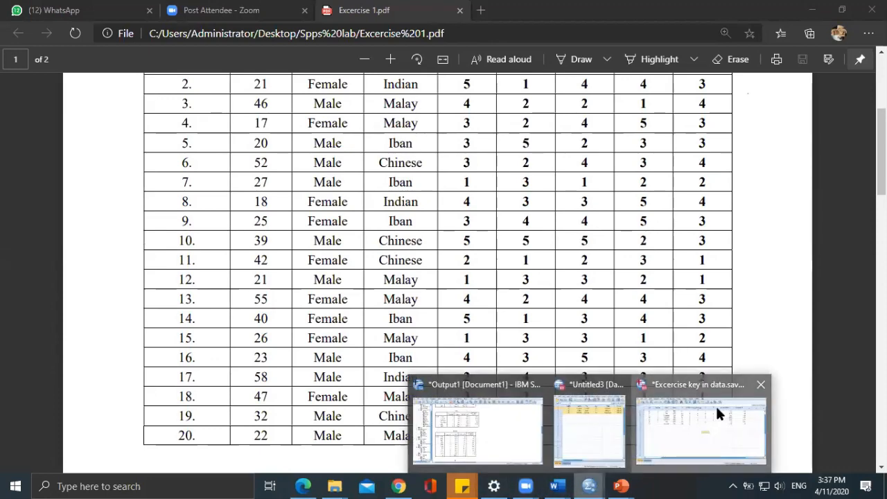
pyautogui.click(715, 404)
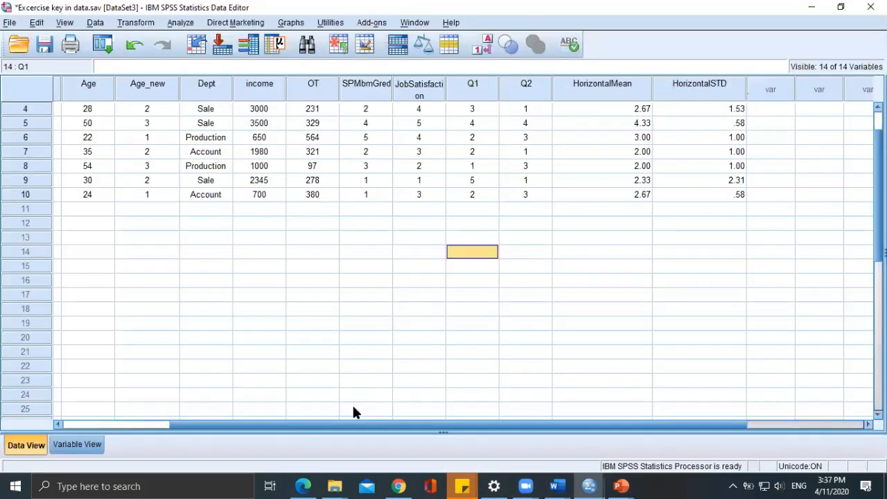
pyautogui.moveTo(314, 424); pyautogui.dragTo(197, 427)
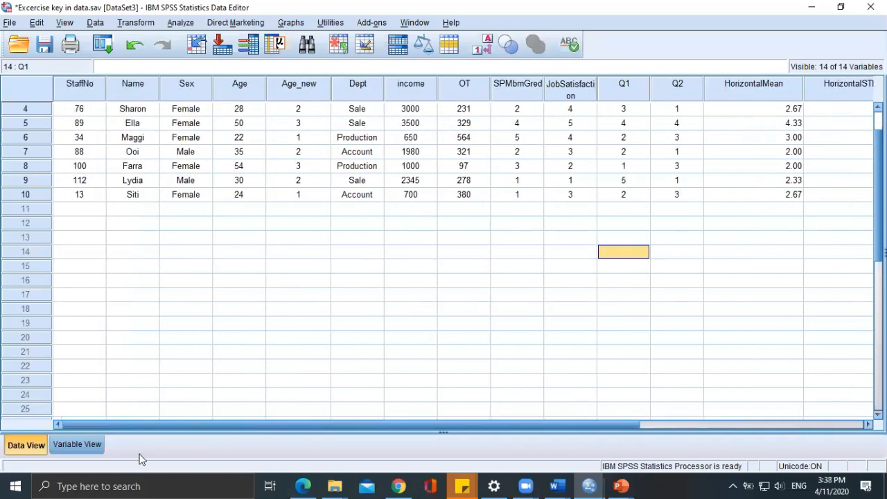
pyautogui.click(89, 442)
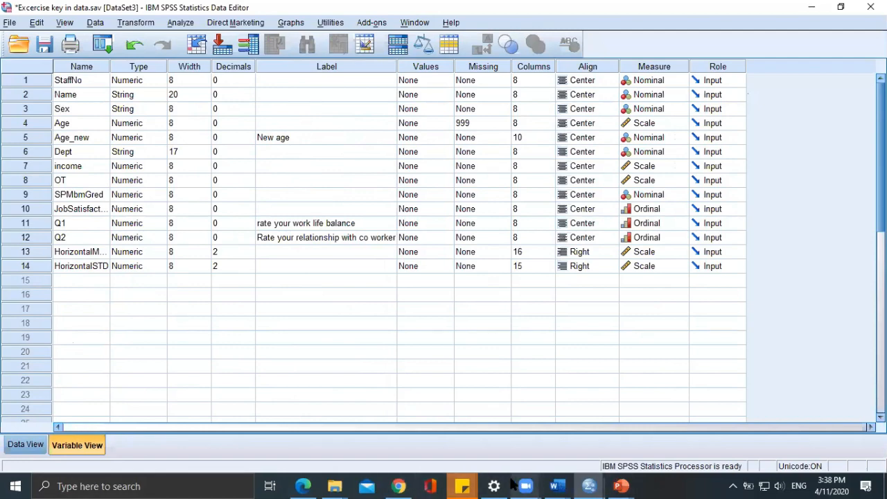
# Return to the Excercise 1 PDF and review the Q1–Q5 statements and the tasks on inserting, recoding and categorizing data.
pyautogui.click(303, 486)
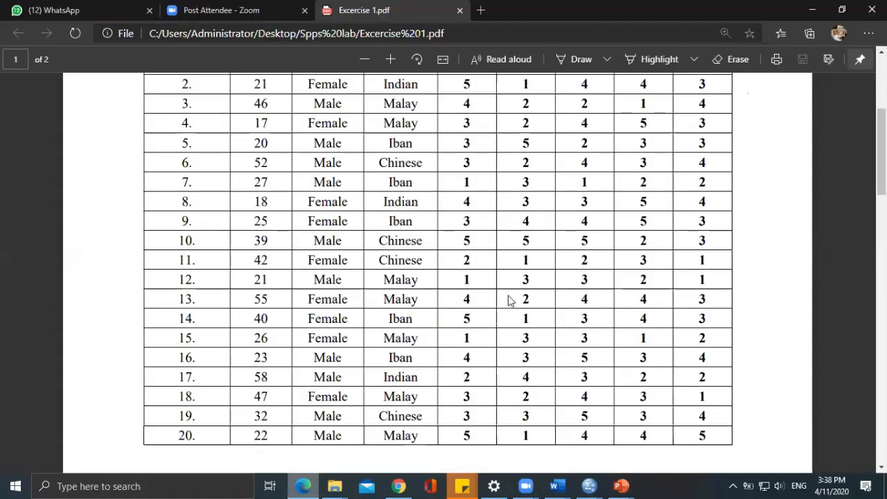
pyautogui.scroll(-3, 509, 276)
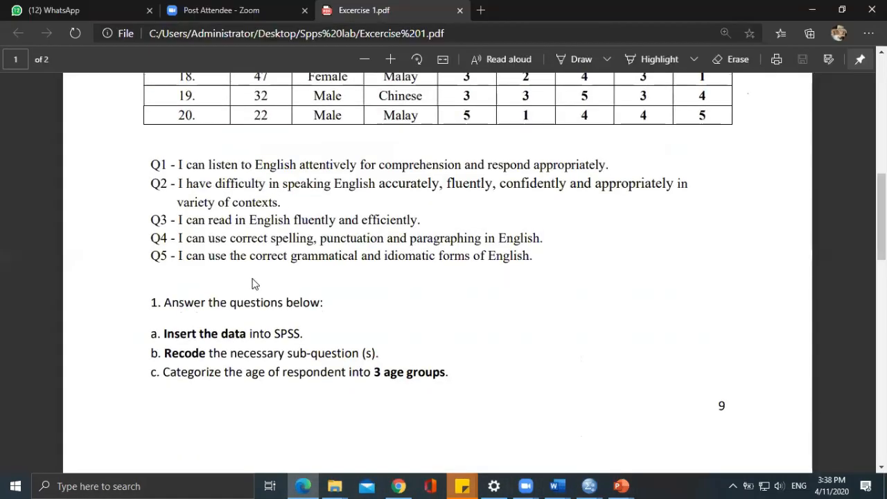
pyautogui.scroll(-1, 253, 281)
pyautogui.scroll(-1, 260, 293)
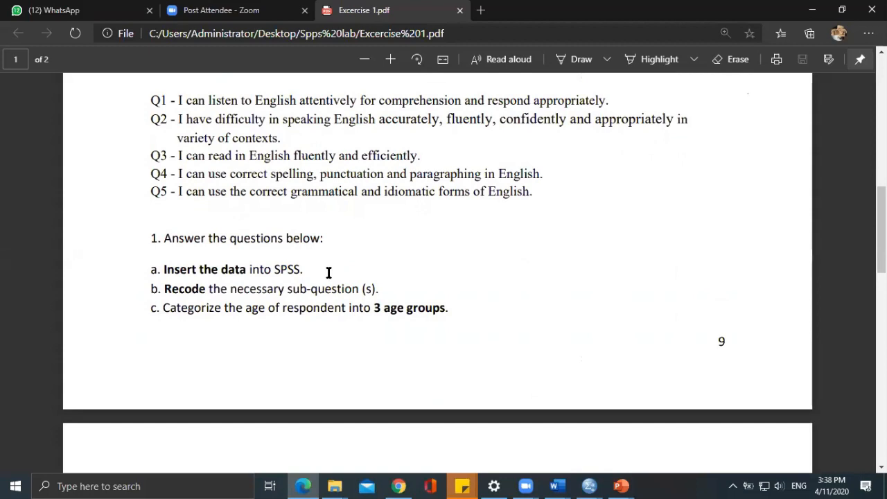
pyautogui.scroll(2, 328, 272)
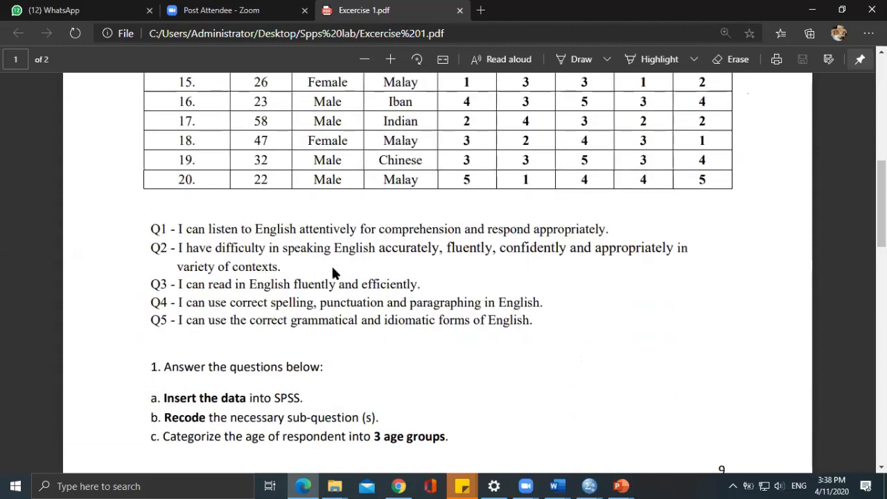
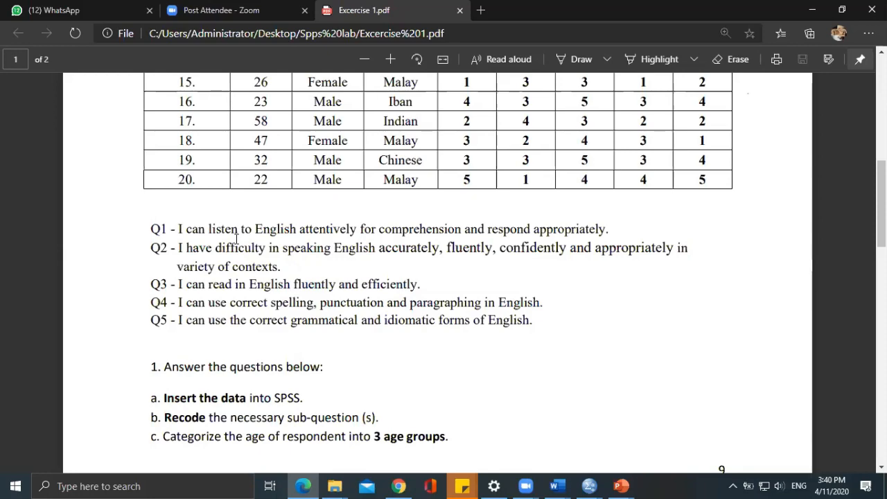
# Examine the English Proficiency sheet again, comparing the rating scale and respondent table with the Q1–Q5 statements and the listed tasks.
pyautogui.scroll(8, 251, 234)
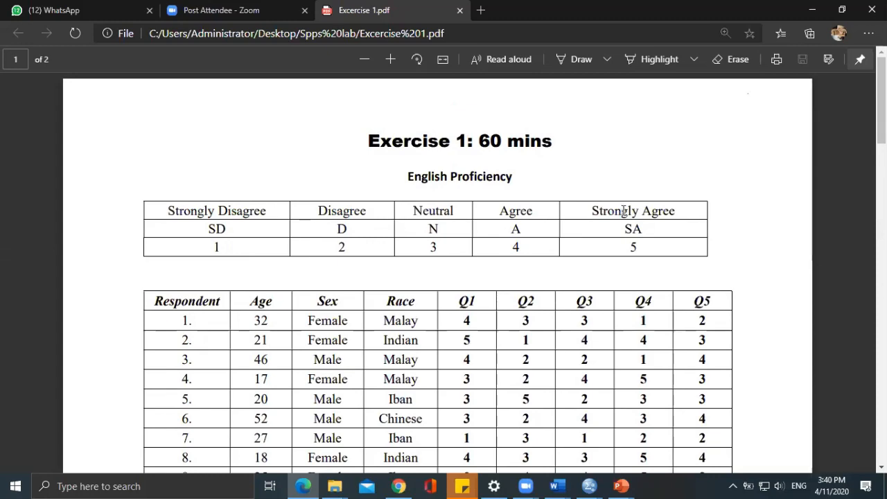
pyautogui.scroll(-1, 623, 211)
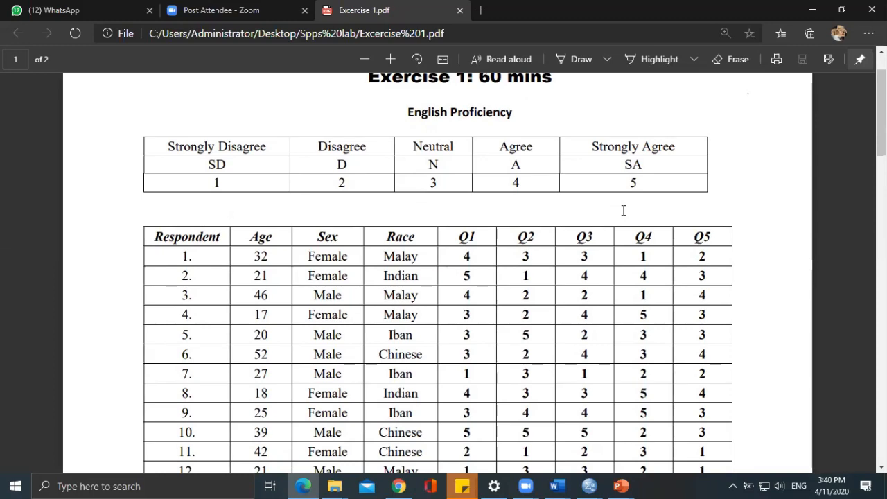
pyautogui.scroll(-10, 623, 210)
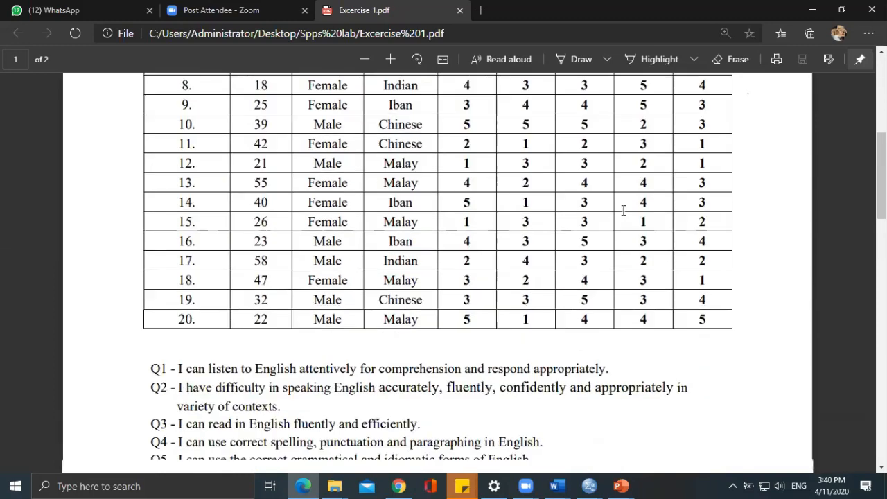
pyautogui.scroll(5, 571, 244)
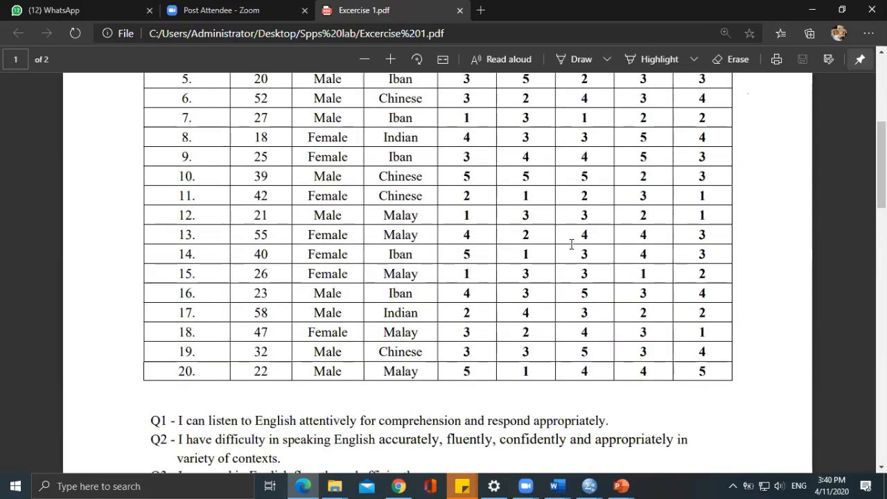
pyautogui.scroll(-4, 573, 239)
pyautogui.scroll(-1, 574, 232)
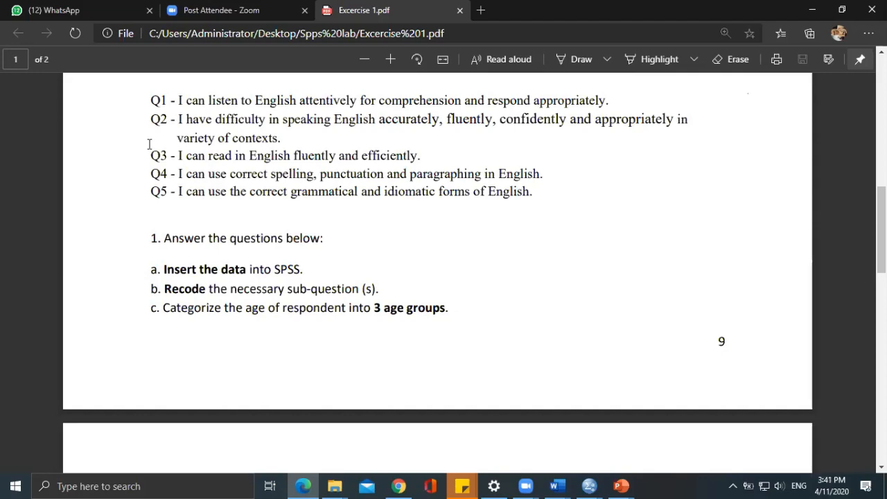
pyautogui.scroll(10, 378, 194)
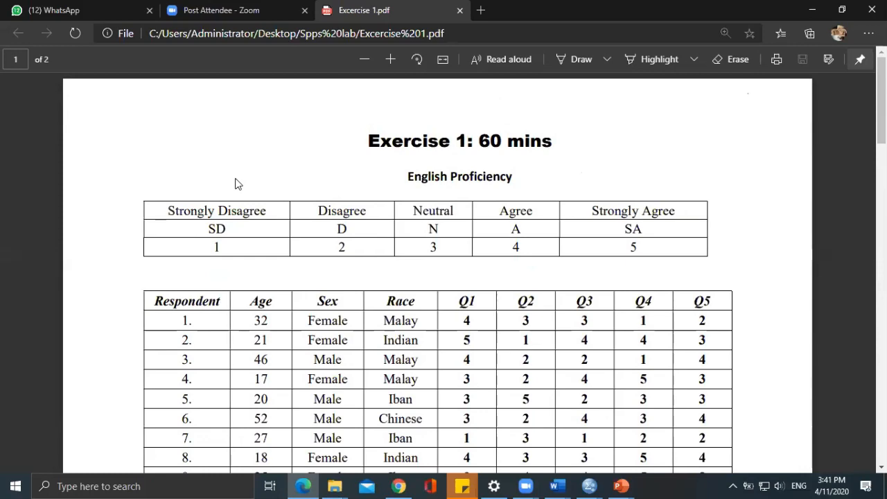
pyautogui.scroll(-2, 671, 323)
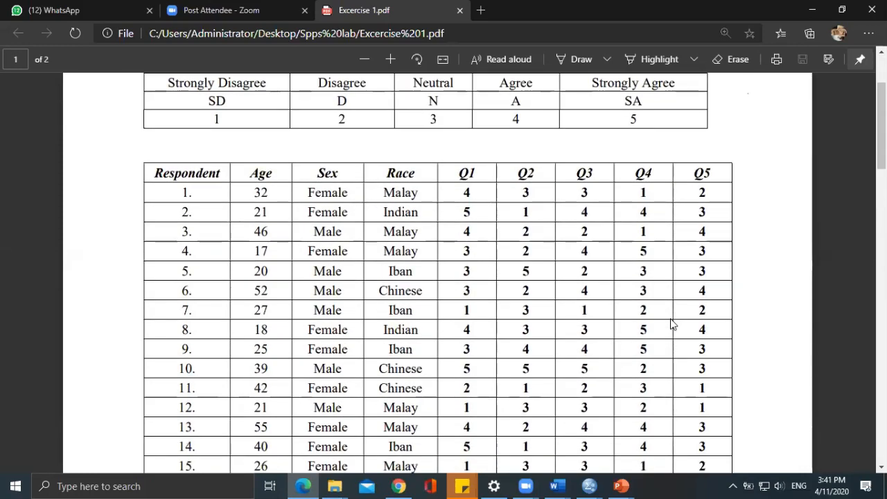
pyautogui.scroll(-3, 671, 323)
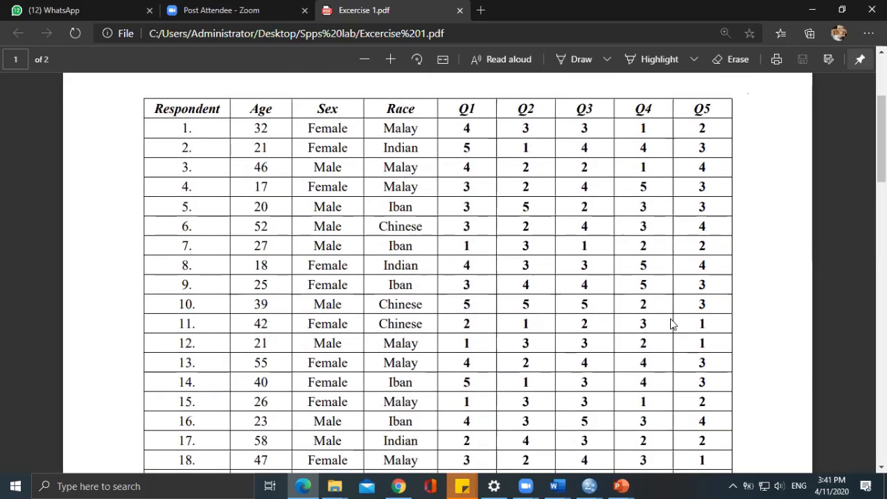
pyautogui.scroll(-1, 671, 323)
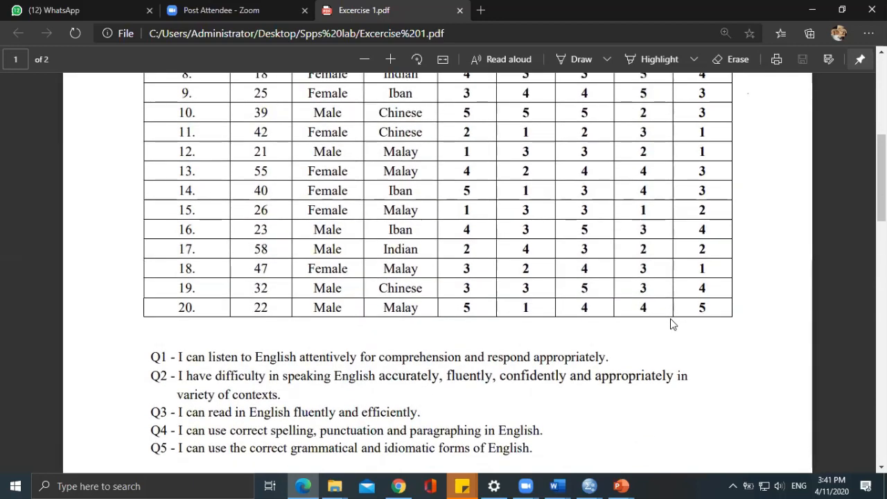
pyautogui.scroll(5, 671, 324)
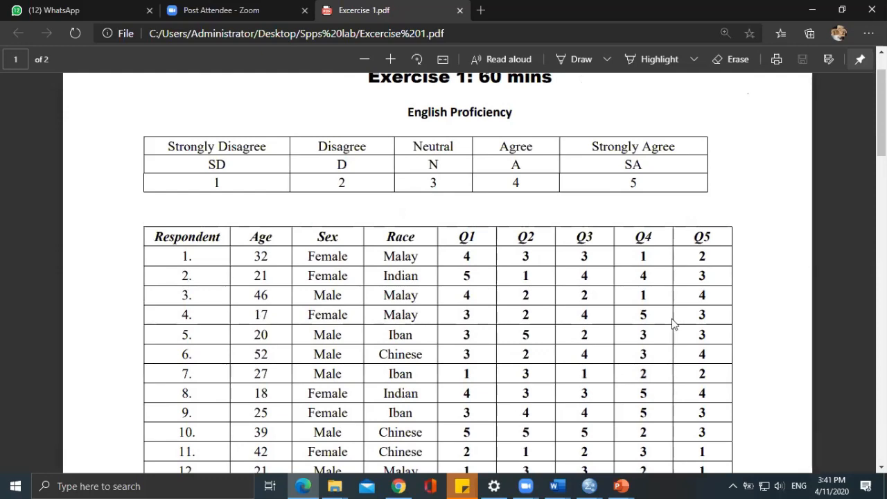
pyautogui.scroll(-6, 672, 324)
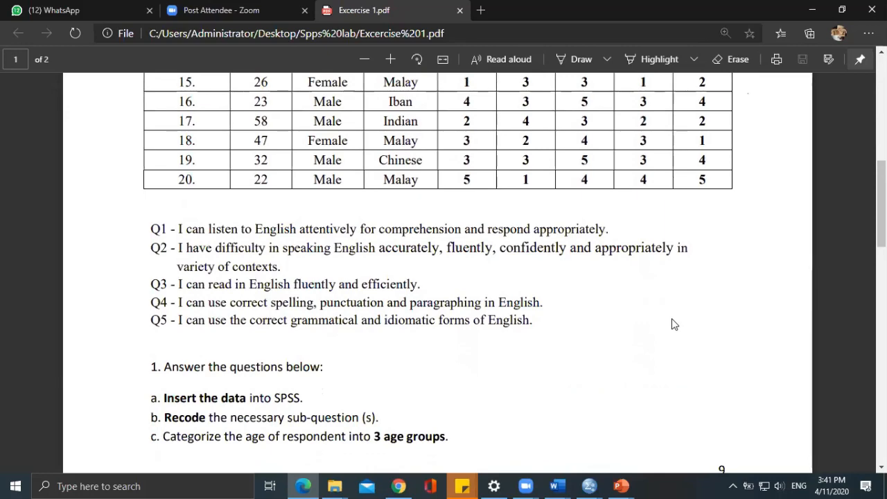
pyautogui.scroll(6, 672, 324)
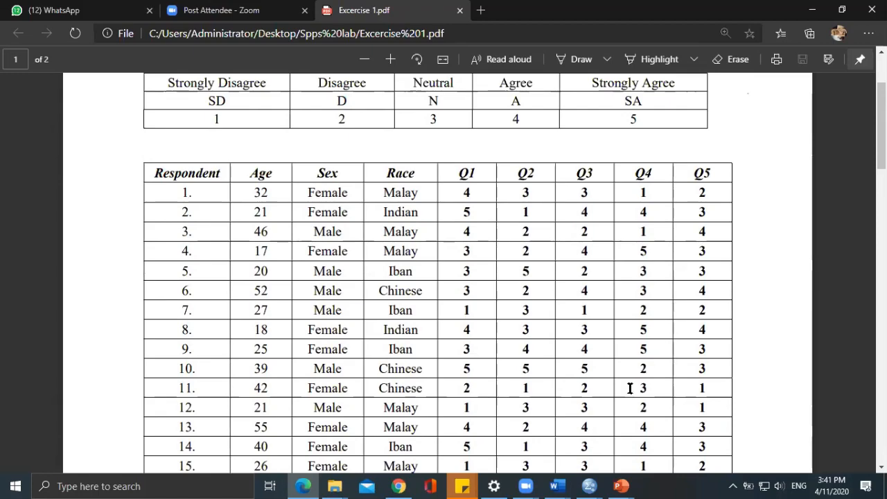
pyautogui.scroll(-7, 629, 388)
pyautogui.scroll(-3, 525, 436)
pyautogui.scroll(3, 525, 437)
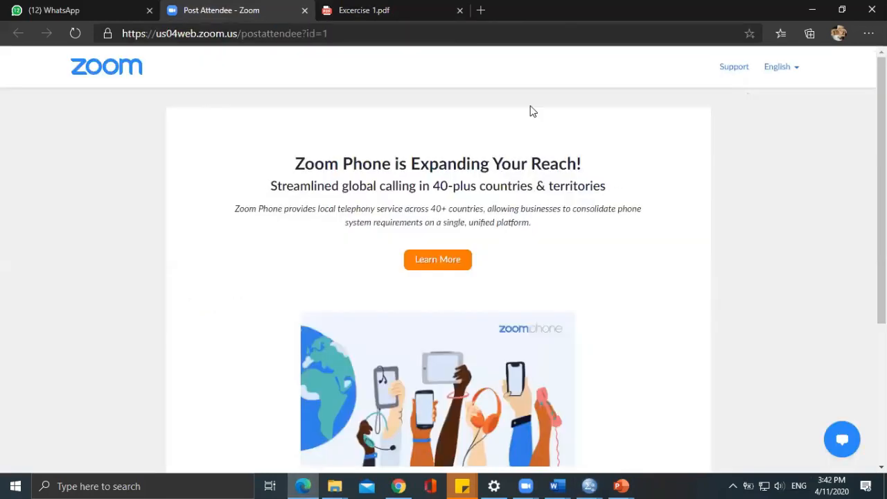
pyautogui.moveTo(251, 145); pyautogui.dragTo(589, 166)
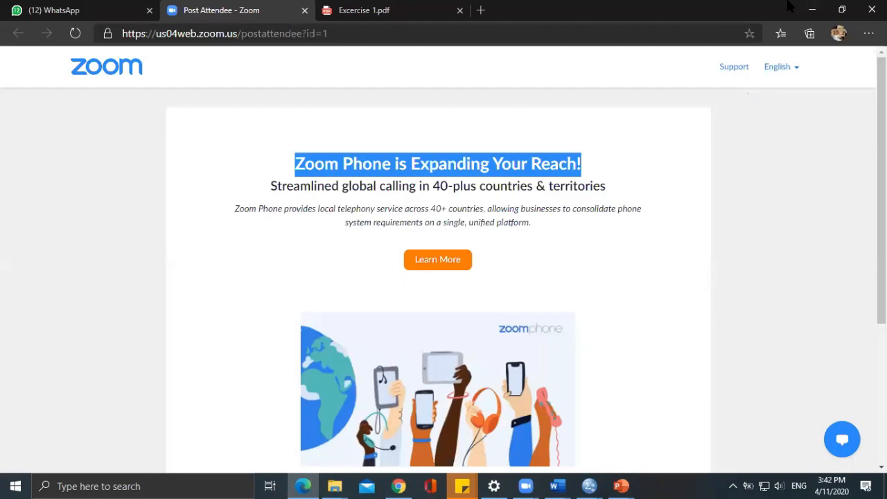
pyautogui.moveTo(790, 10); pyautogui.dragTo(750, 88)
pyautogui.click(703, 87)
pyautogui.click(836, 81)
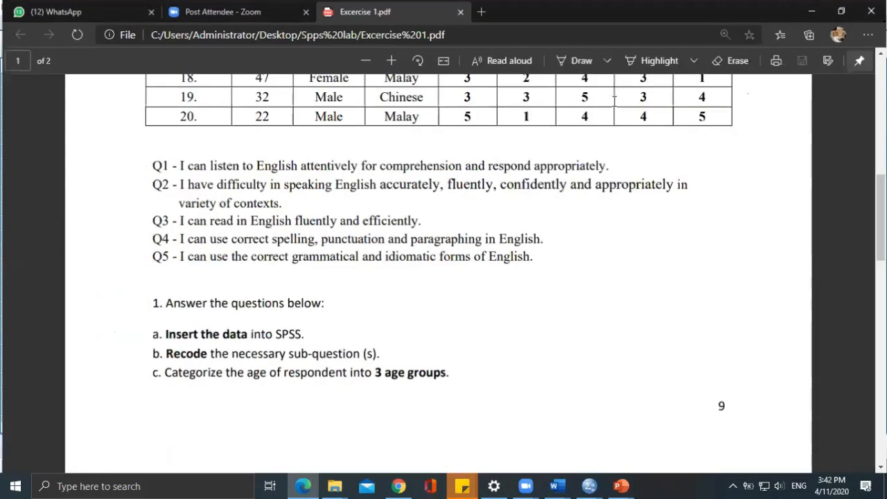
# Review the question statements and Q4 responses, and place the exercise PDF side by side with the Excercise key in data dataset in SPSS.
pyautogui.scroll(-1, 371, 175)
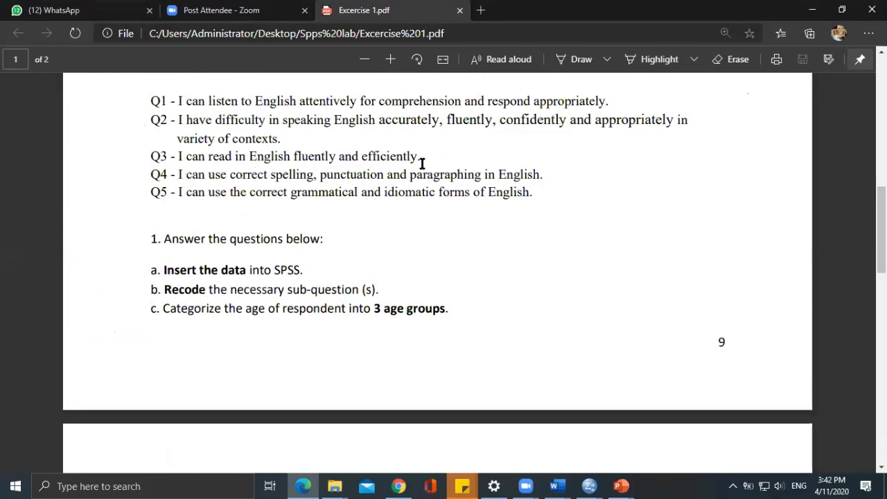
pyautogui.scroll(1, 421, 164)
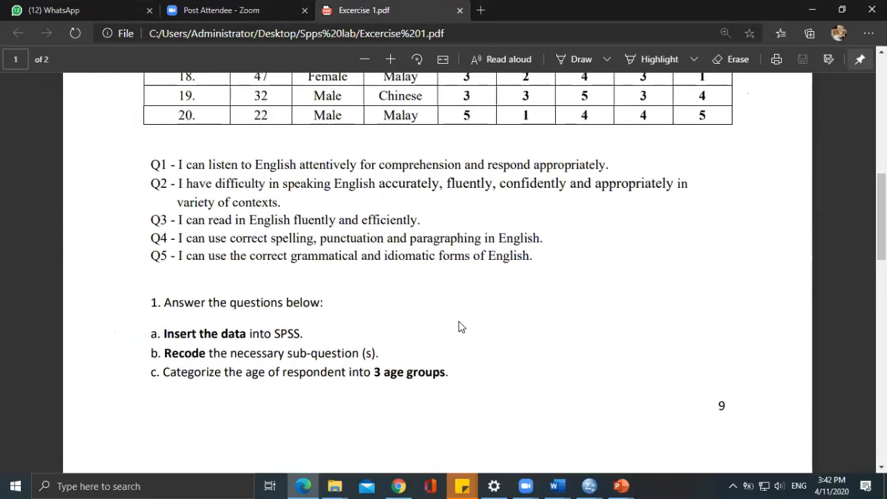
pyautogui.scroll(7, 465, 325)
pyautogui.scroll(-1, 623, 313)
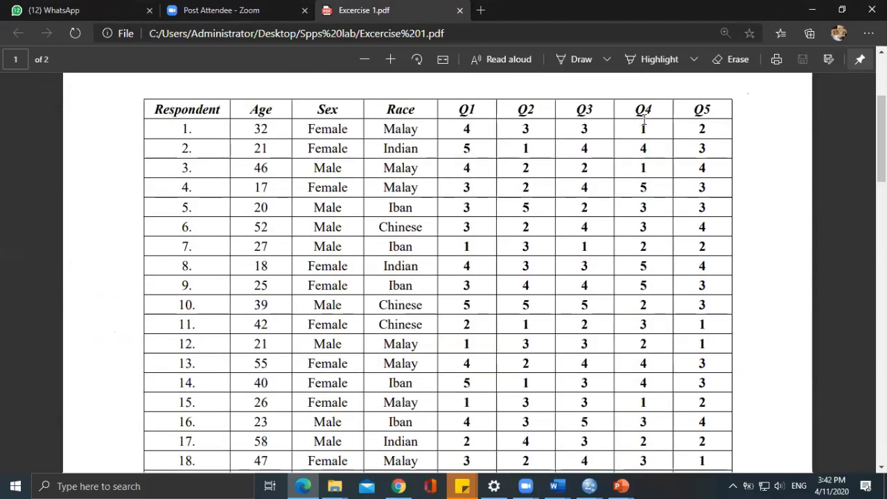
pyautogui.moveTo(639, 129); pyautogui.dragTo(650, 264)
pyautogui.moveTo(648, 230); pyautogui.dragTo(652, 226)
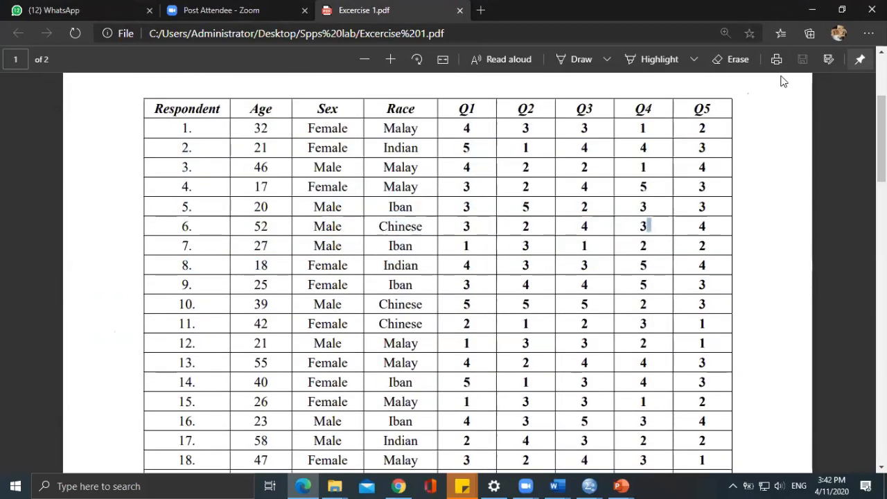
pyautogui.press('super+Left')
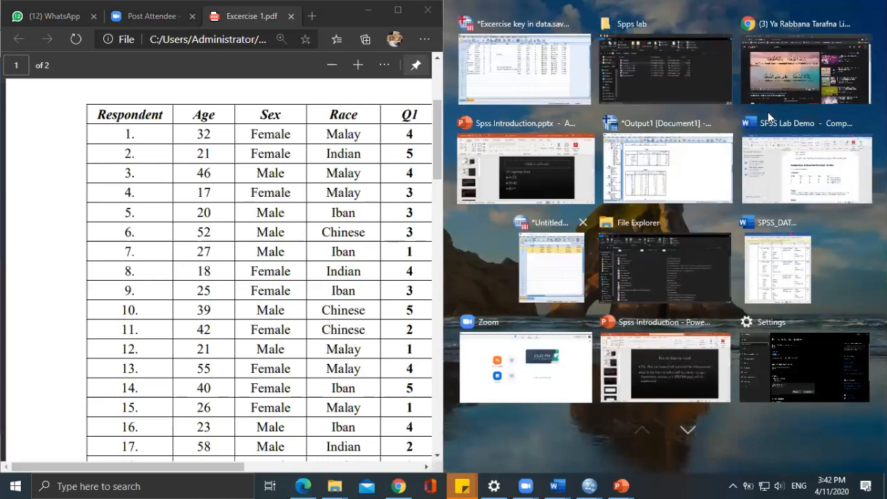
pyautogui.click(575, 81)
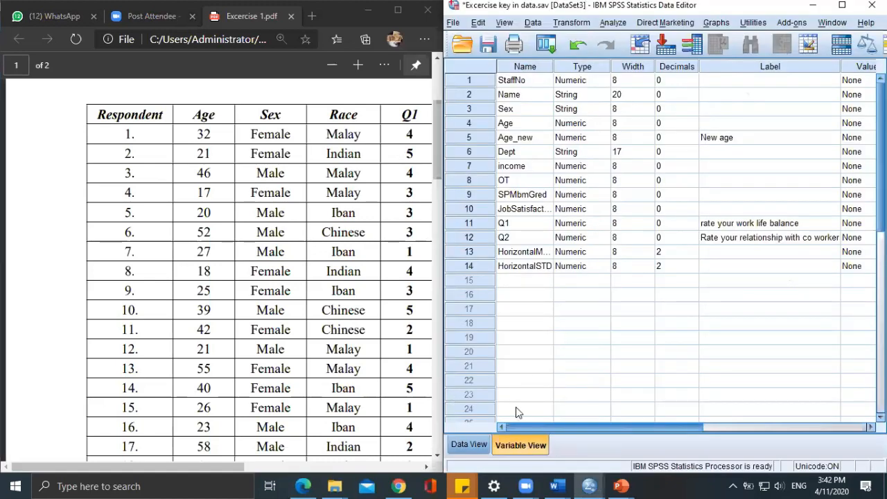
# Try to name a new variable Q2 in row 15 and select the full Q2 statement in the exercise PDF.
pyautogui.click(516, 281)
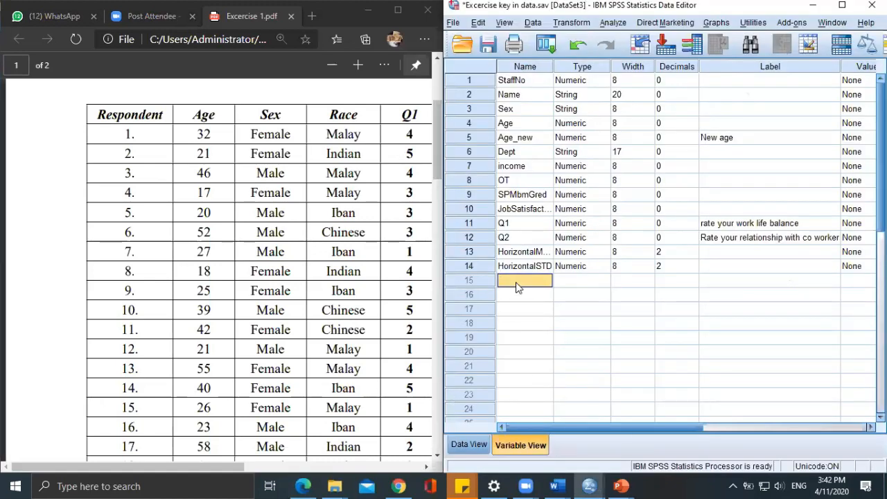
pyautogui.write('Q2')
pyautogui.scroll(-3, 367, 221)
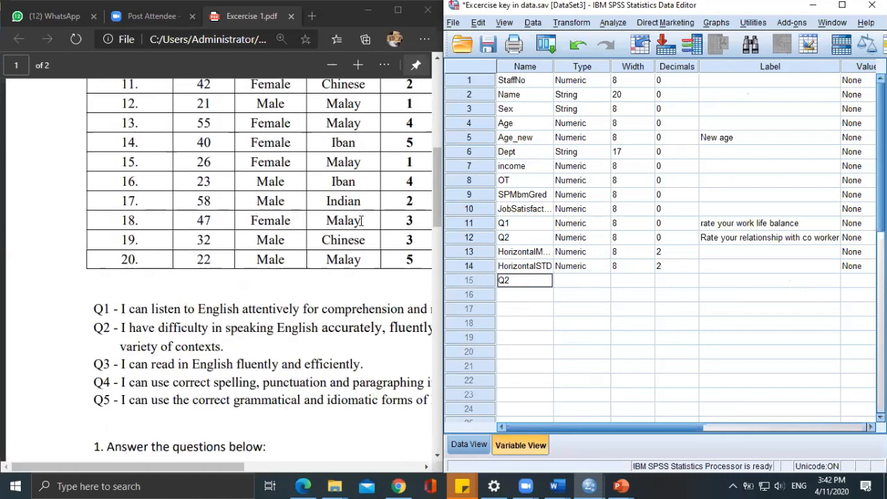
pyautogui.scroll(-3, 361, 220)
pyautogui.moveTo(236, 180); pyautogui.dragTo(136, 144)
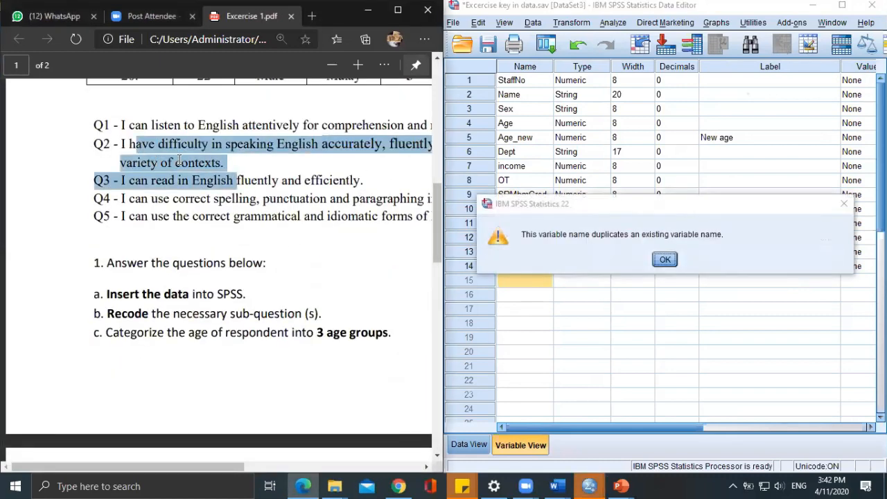
pyautogui.click(177, 161)
pyautogui.moveTo(223, 164); pyautogui.dragTo(119, 144)
pyautogui.click(665, 259)
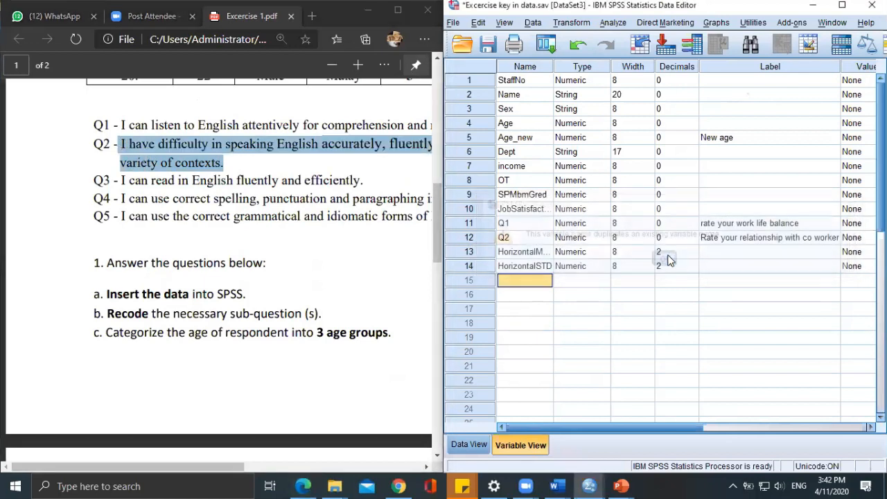
# Try once more to name the row 15 variable Q2.
pyautogui.write('q')
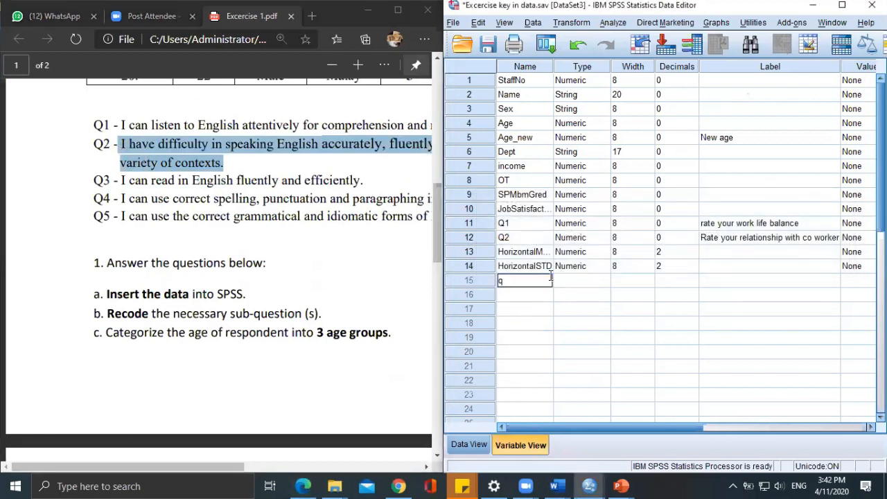
pyautogui.press('BackSpace')
pyautogui.write('Q2')
pyautogui.click(747, 285)
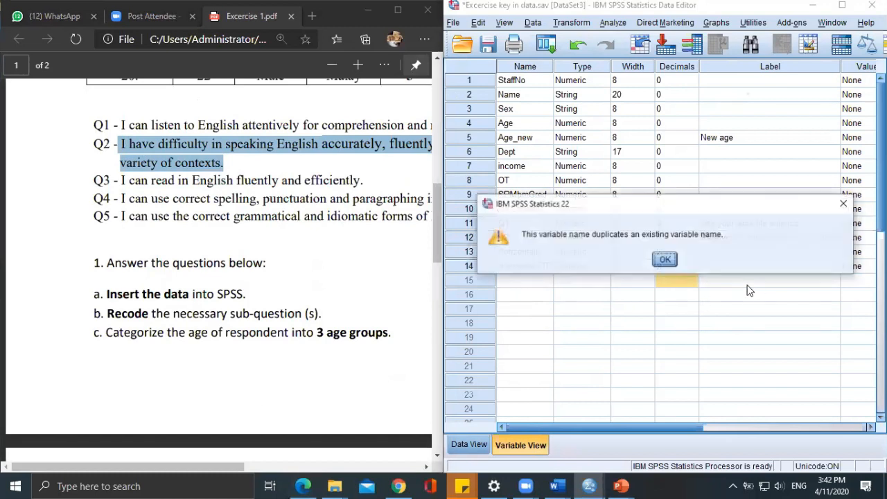
pyautogui.click(664, 260)
# Name the new variable in row 15 q2cubaaan and select its label cell.
pyautogui.click(537, 280)
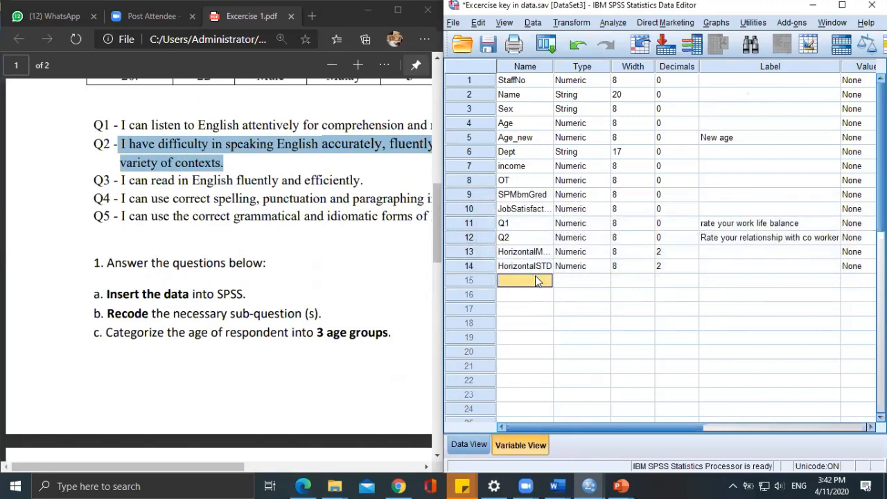
pyautogui.write('q2cubaaan')
pyautogui.click(778, 280)
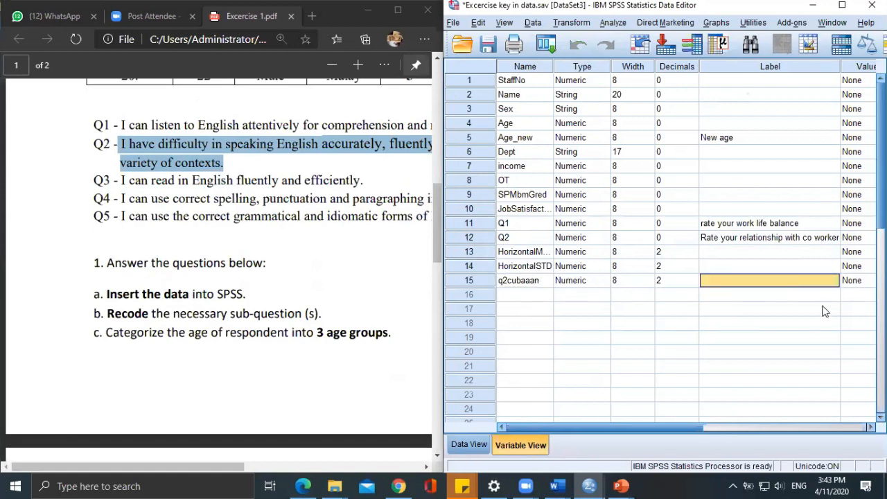
# In the maximized dataset, enter 1 for case 4 and 0 for case 5 in the q2cubaaan column, and return to the variable definitions.
pyautogui.click(469, 445)
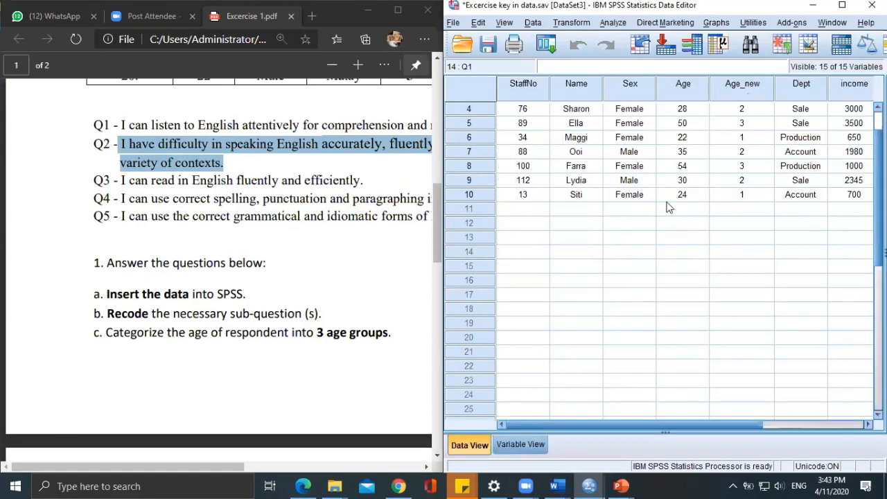
pyautogui.moveTo(587, 426); pyautogui.dragTo(734, 423)
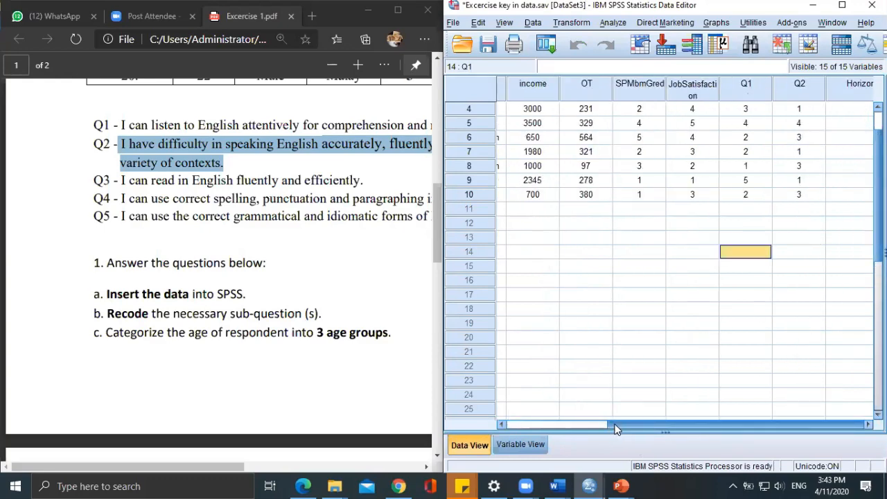
pyautogui.click(842, 5)
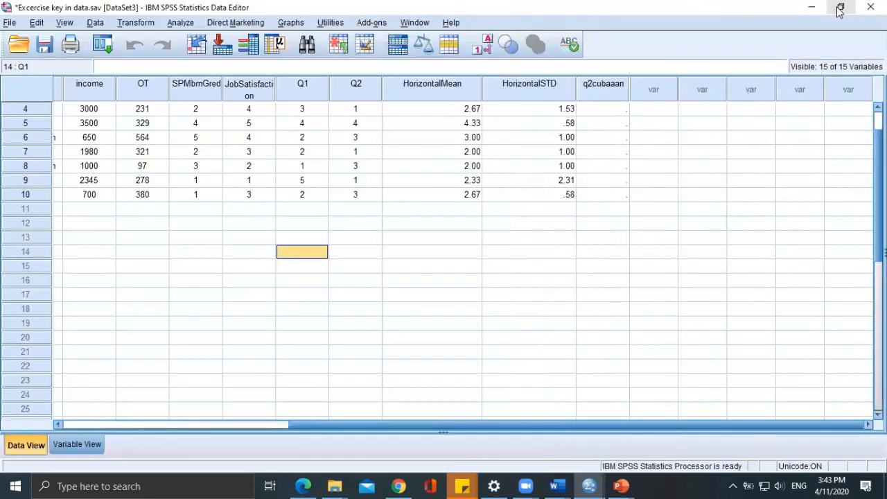
pyautogui.click(613, 112)
pyautogui.rightClick(613, 112)
pyautogui.click(629, 148)
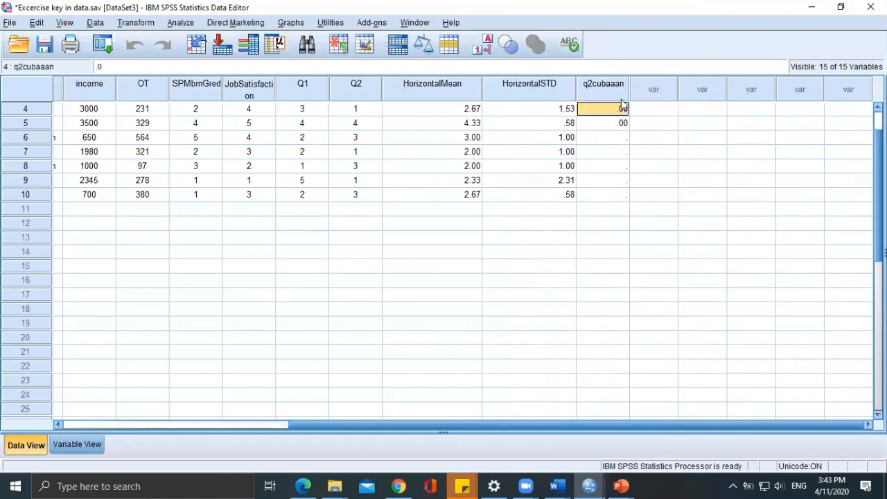
pyautogui.write('1')
pyautogui.click(622, 123)
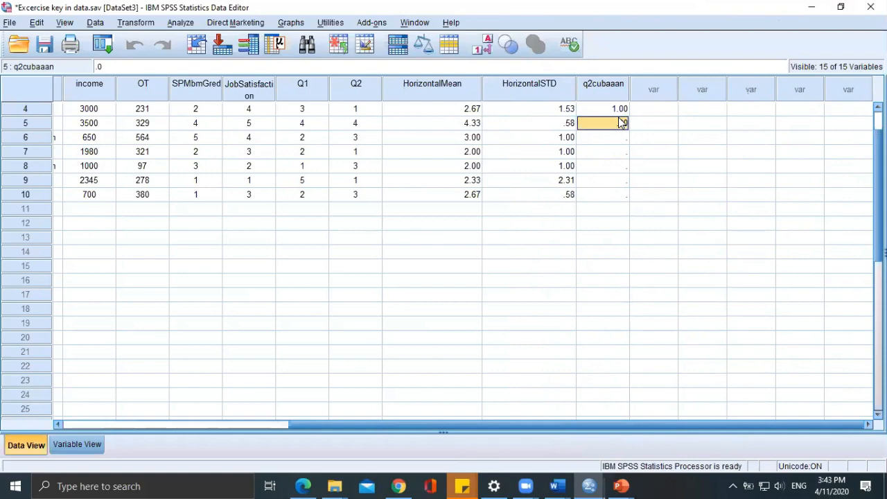
pyautogui.click(626, 99)
pyautogui.click(77, 445)
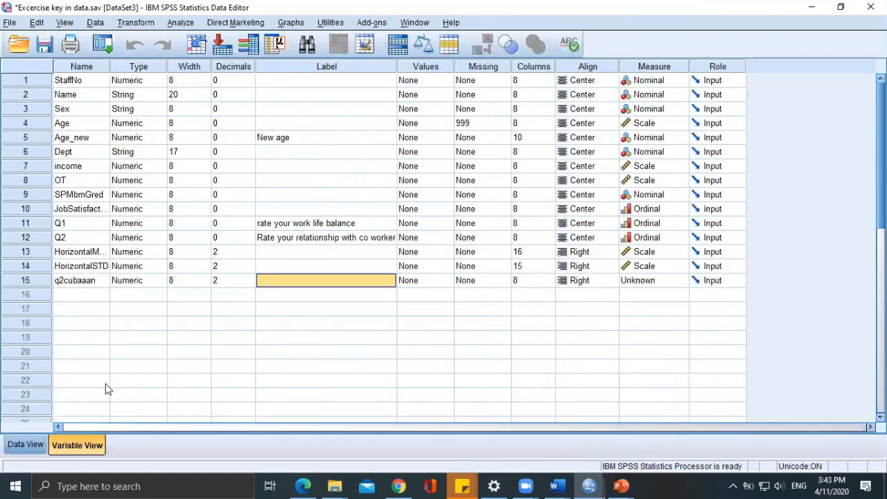
# Set the decimals of q2cubaaan to 0 and return to the case data.
pyautogui.click(220, 281)
pyautogui.doubleClick(248, 283)
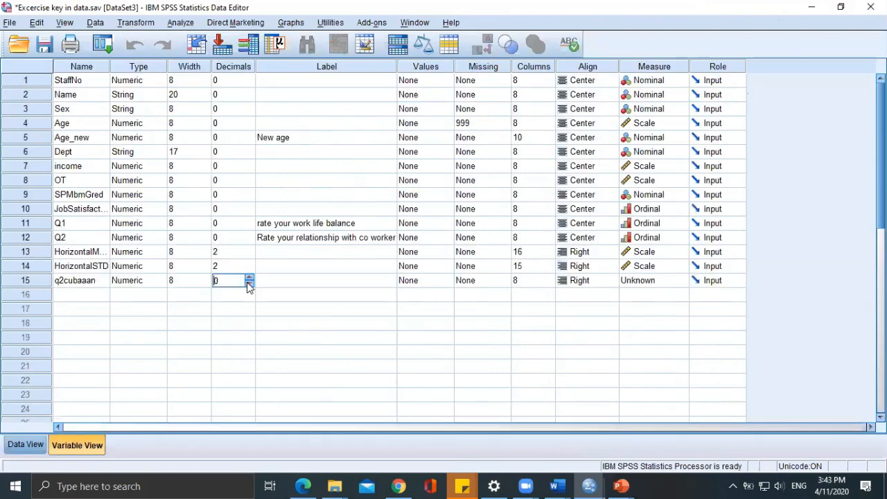
pyautogui.click(17, 447)
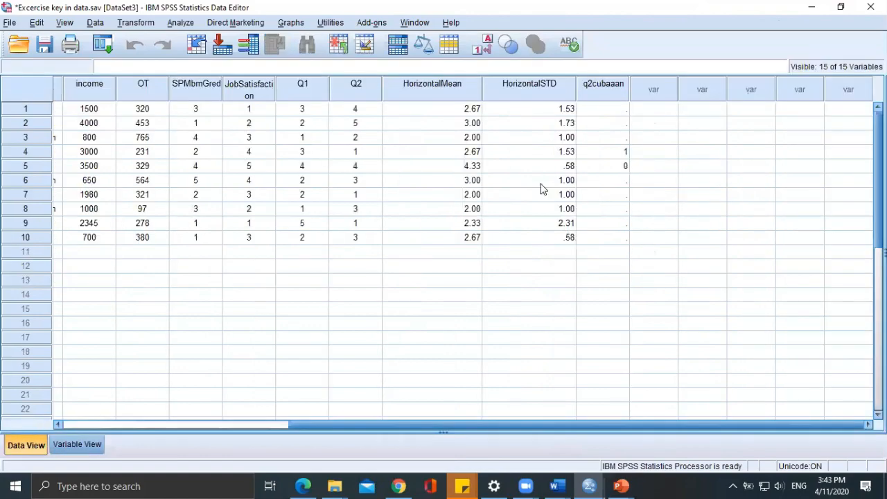
# With the dataset beside the exercise PDF, enter 3 for case 1 and 1 for case 2 in the q2cubaaan column.
pyautogui.doubleClick(768, 8)
pyautogui.scroll(-5, 273, 212)
pyautogui.scroll(3, 273, 210)
pyautogui.scroll(-2, 273, 210)
pyautogui.moveTo(179, 467); pyautogui.dragTo(285, 477)
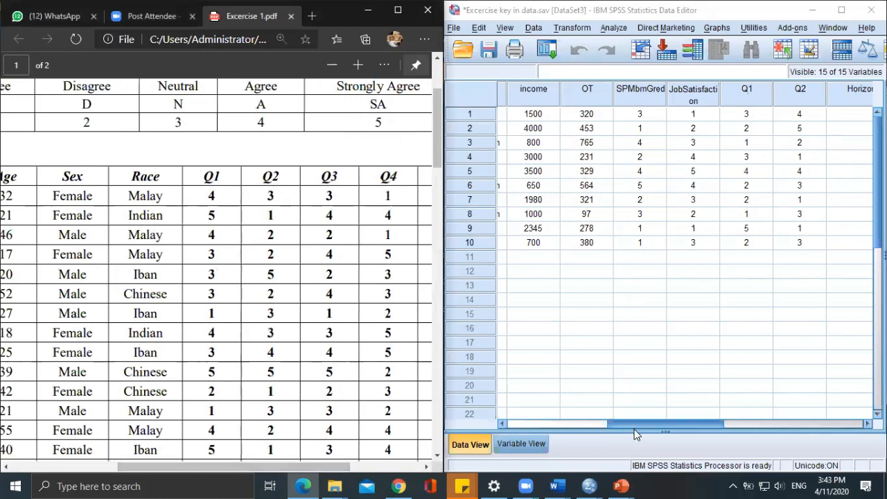
pyautogui.moveTo(633, 428); pyautogui.dragTo(725, 429)
pyautogui.click(768, 118)
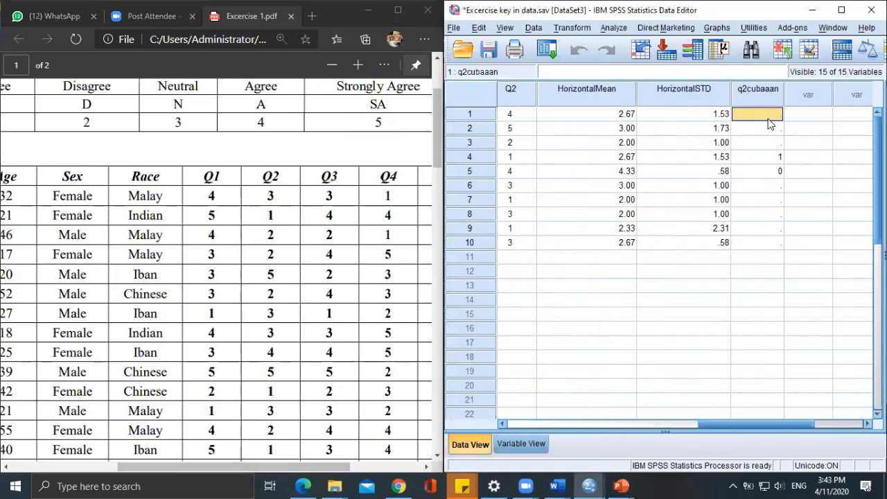
pyautogui.write('3')
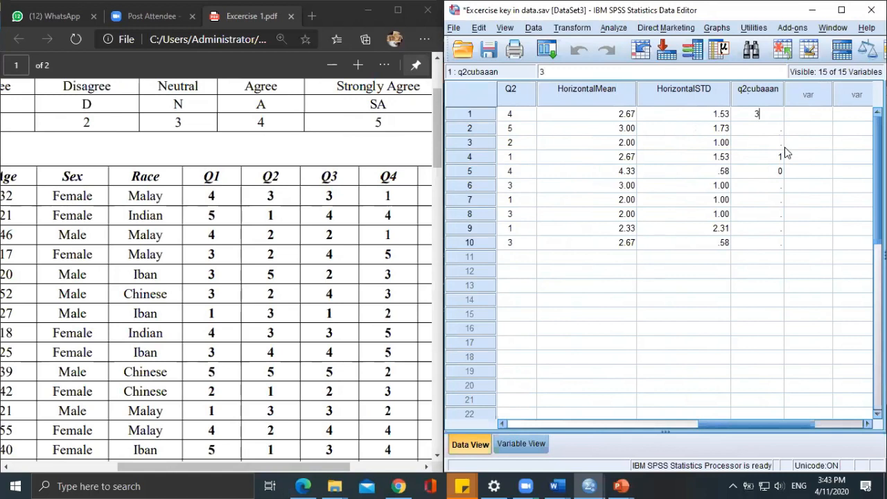
pyautogui.click(764, 131)
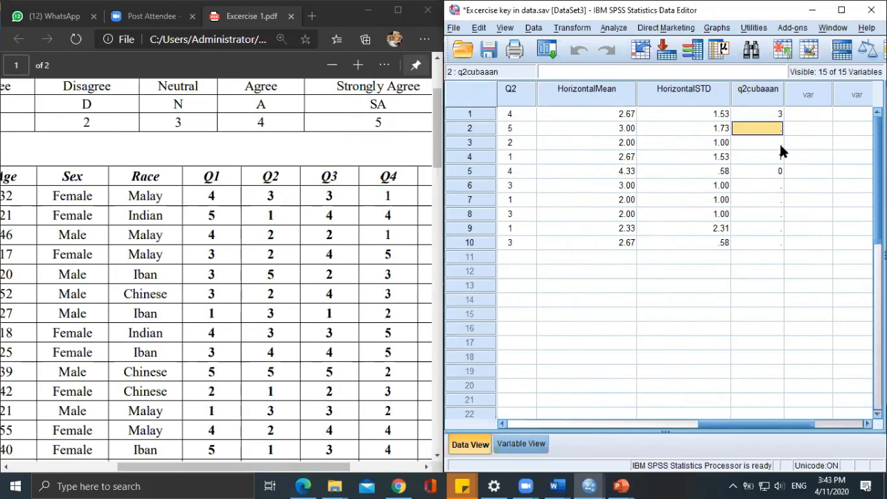
pyautogui.write('1')
pyautogui.press('Return')
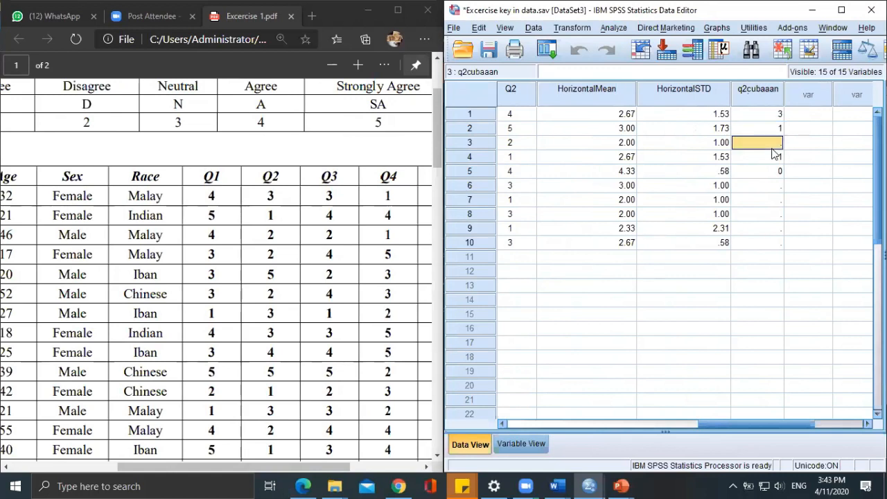
# Enter 2, 2, 5 and 2 for cases 3 to 6 in the q2cubaaan column.
pyautogui.write('2')
pyautogui.press('Return')
pyautogui.write('2')
pyautogui.press('Return')
pyautogui.write('5')
pyautogui.press('Return')
pyautogui.write('2')
pyautogui.press('Return')
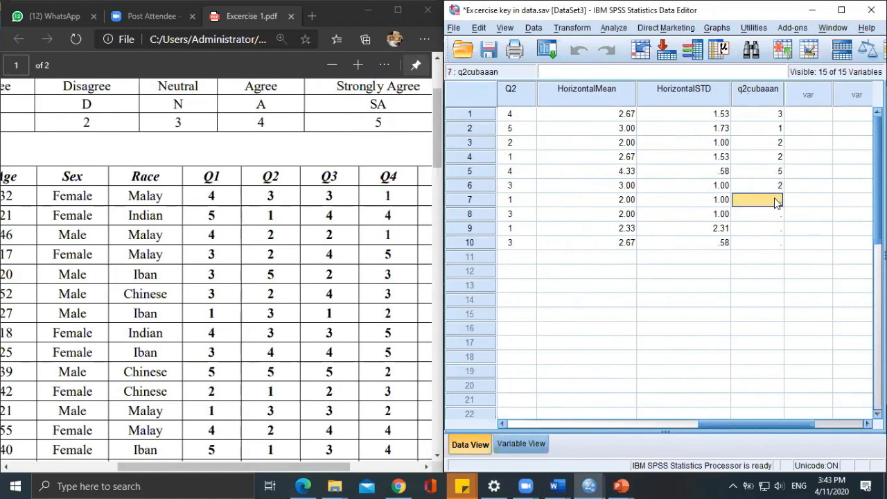
# Enter 3, 3, 1 and 3 for cases 7 to 10 in the q2cubaaan column.
pyautogui.write('3')
pyautogui.press('Return')
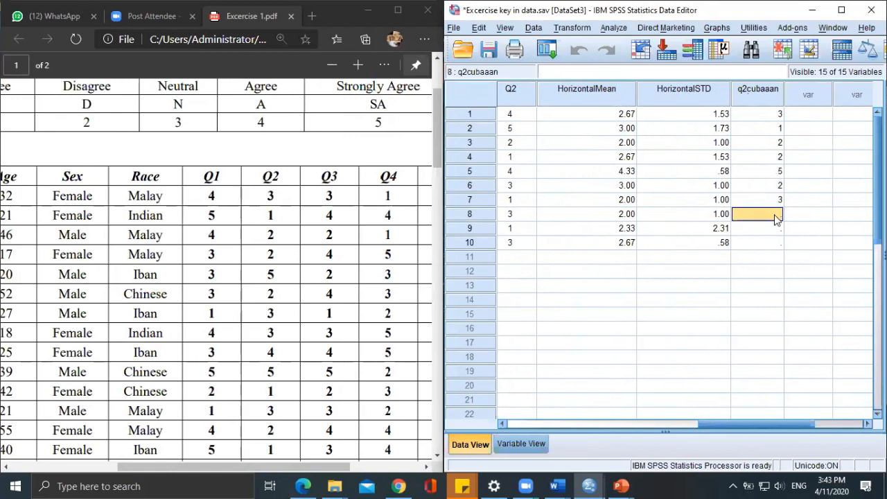
pyautogui.write('3')
pyautogui.press('Return')
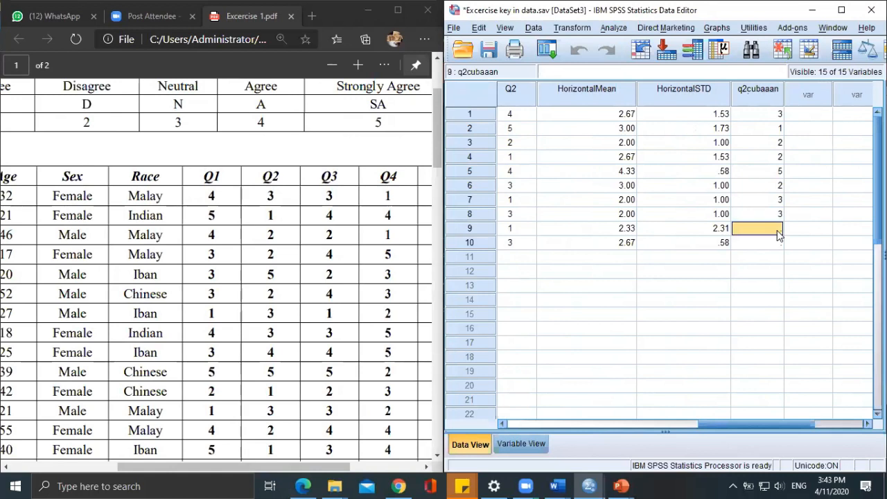
pyautogui.write('1')
pyautogui.click(779, 247)
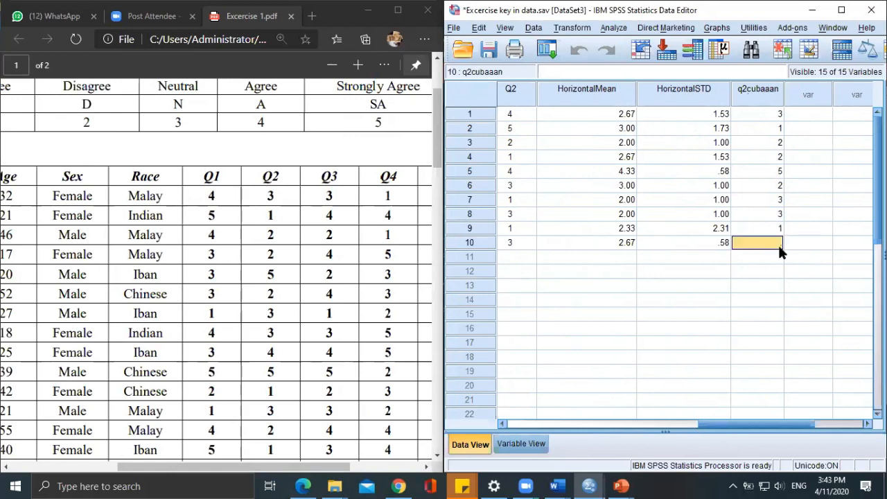
pyautogui.write('3')
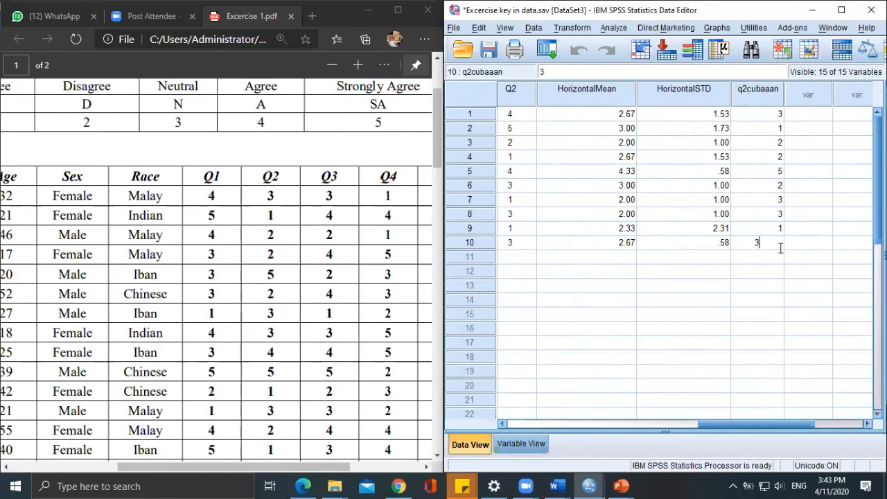
# In the maximized dataset, start Recode into Different Variables and replace Age with q2cubaaan as the input variable.
pyautogui.click(842, 10)
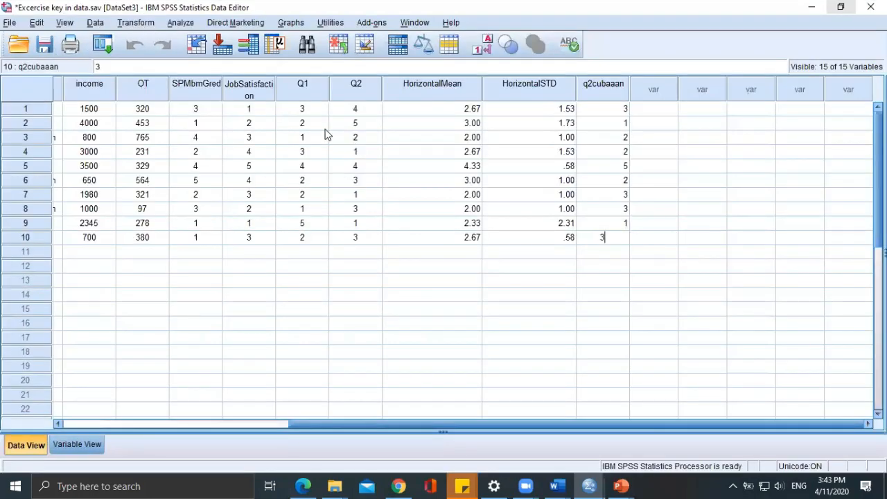
pyautogui.click(143, 23)
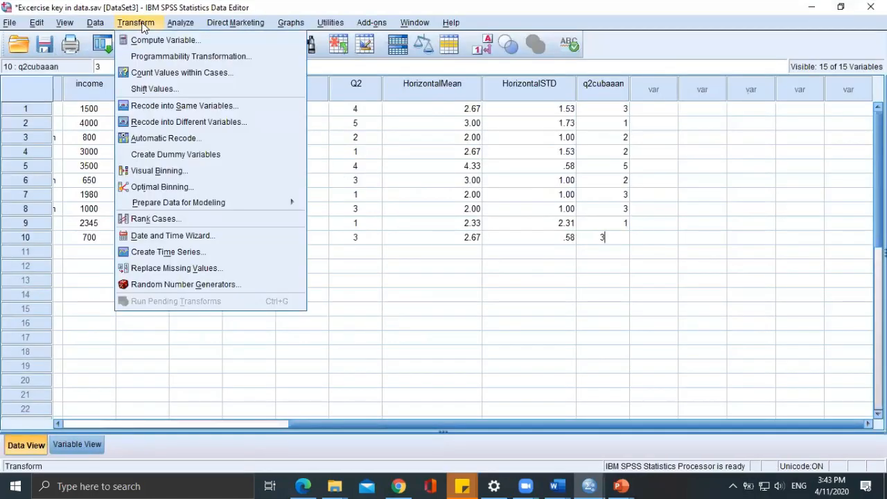
pyautogui.click(154, 123)
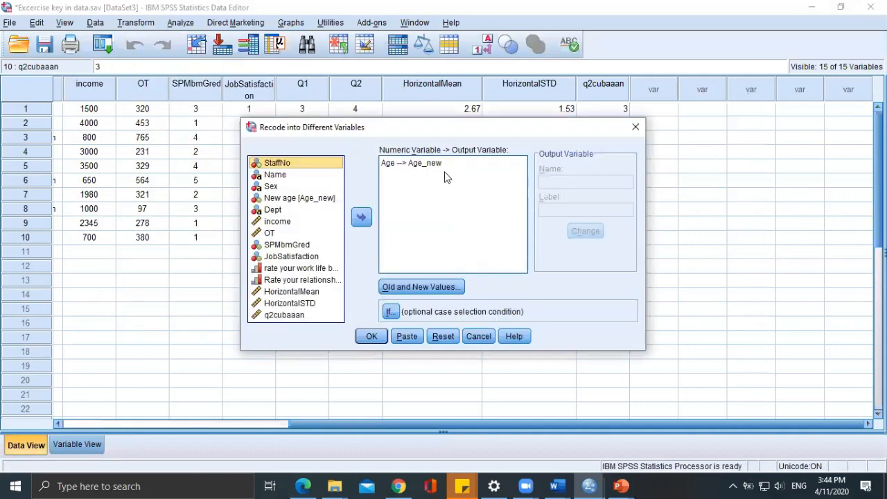
pyautogui.click(437, 165)
pyautogui.click(362, 218)
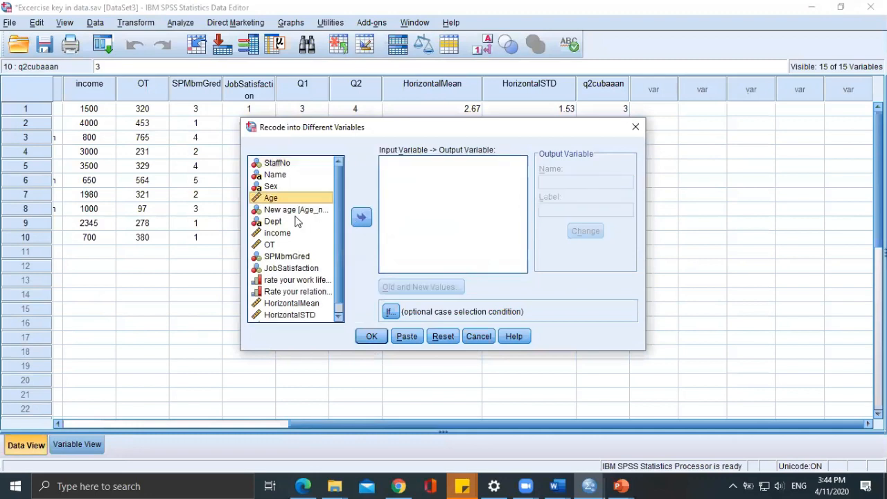
pyautogui.scroll(-1, 284, 277)
pyautogui.doubleClick(287, 317)
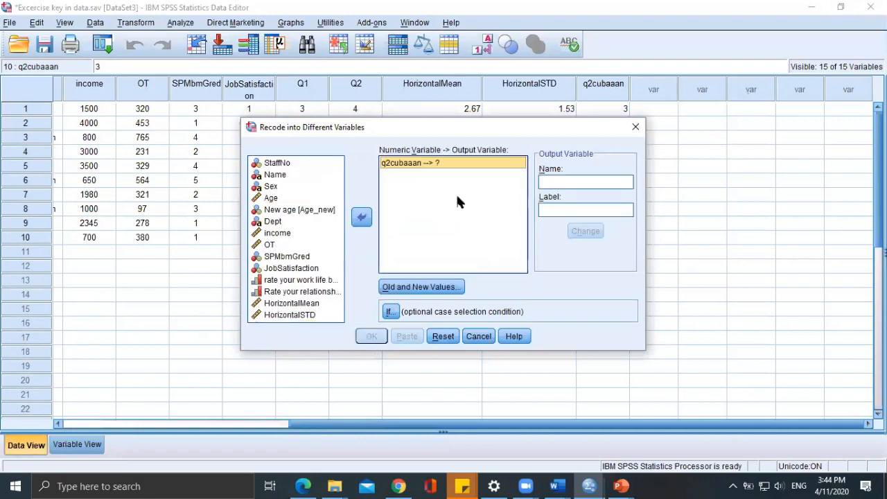
# Name the output variable Q2new, label it "Recne negative question" and apply it to q2cubaaan.
pyautogui.click(551, 181)
pyautogui.write('Q')
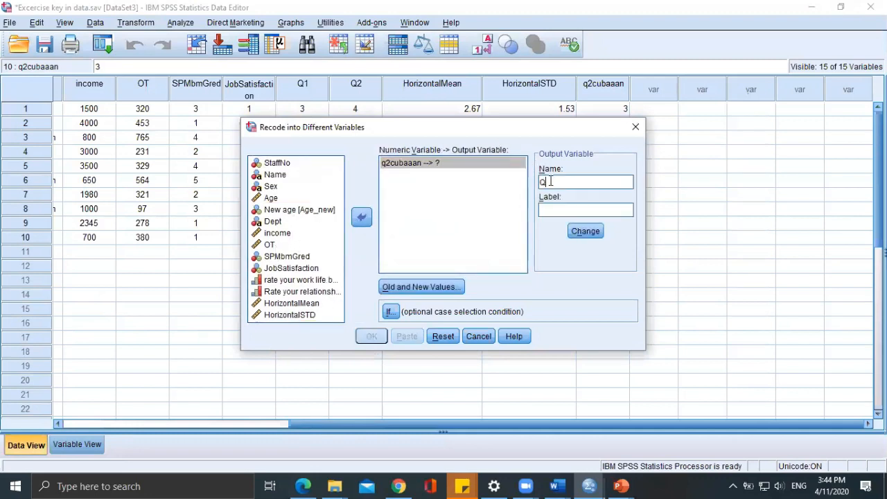
pyautogui.write('2new')
pyautogui.click(584, 214)
pyautogui.write('Recne negative question')
pyautogui.click(585, 232)
# Open the old and new value definitions, then consult the agreement scale in the exercise PDF and come back.
pyautogui.click(417, 287)
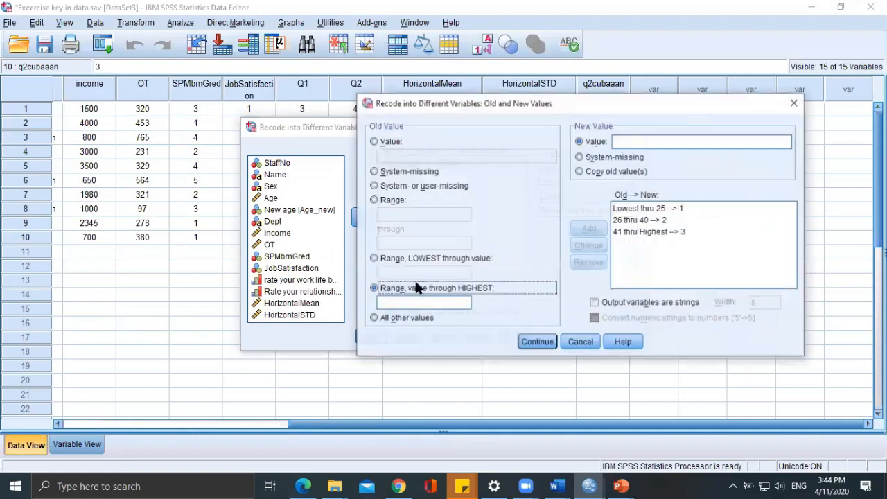
pyautogui.click(392, 141)
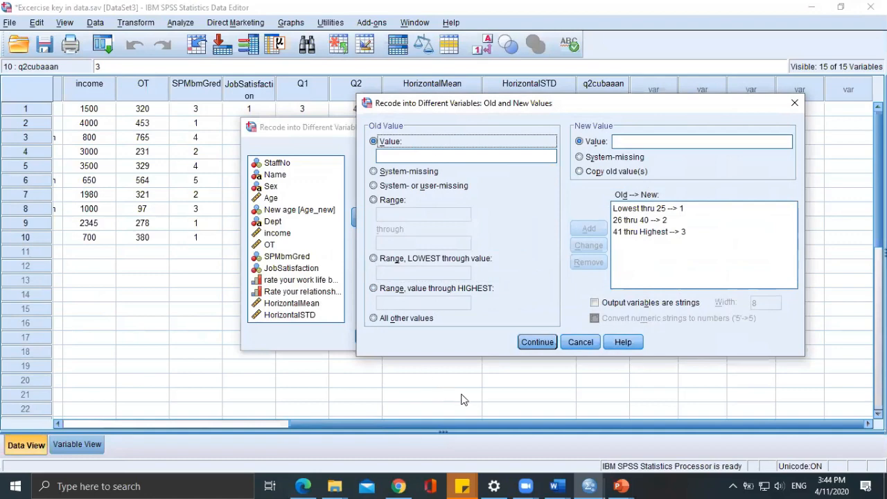
pyautogui.click(303, 486)
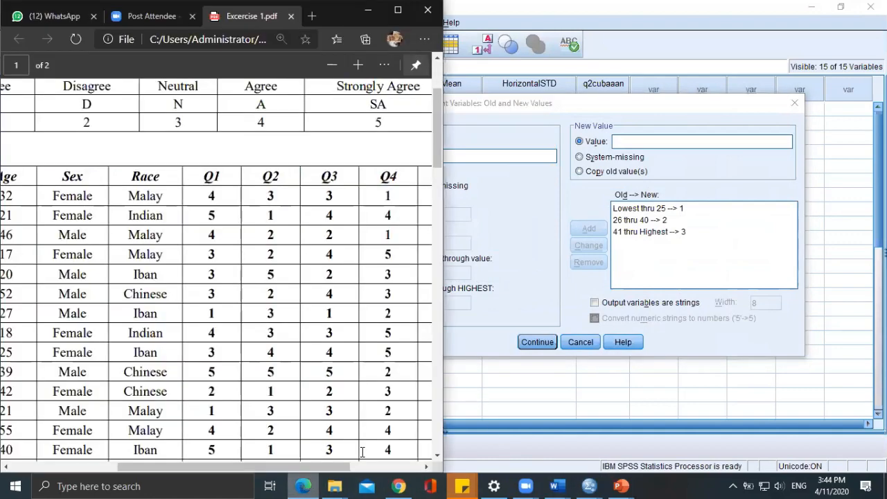
pyautogui.scroll(1, 224, 276)
pyautogui.moveTo(217, 471); pyautogui.dragTo(122, 432)
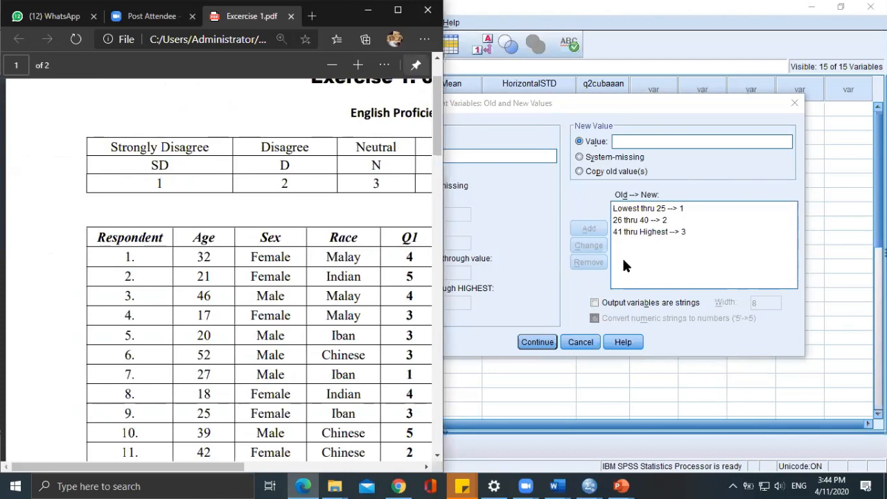
pyautogui.click(558, 402)
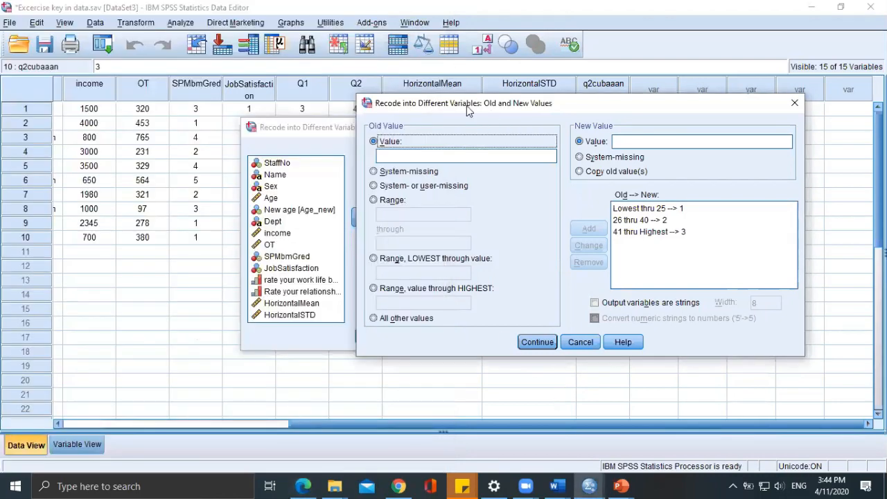
pyautogui.click(457, 156)
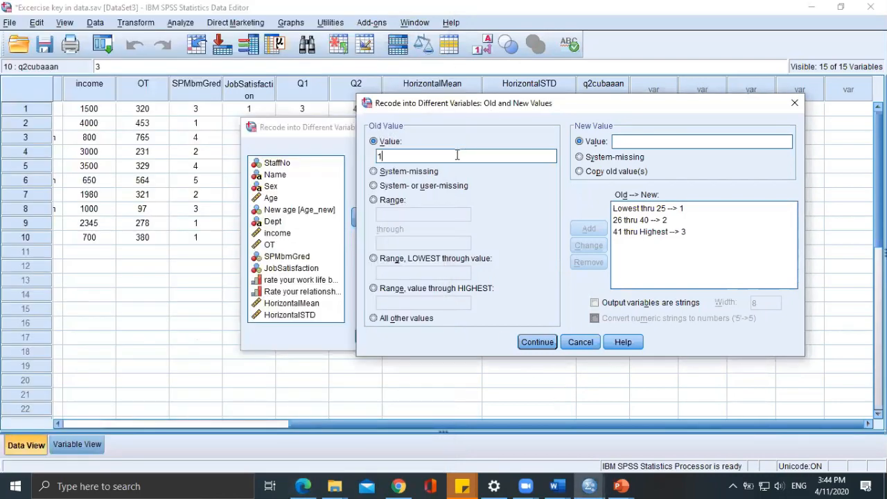
pyautogui.click(632, 143)
pyautogui.write('1')
# Remove the three existing age-range rules from the recode list.
pyautogui.click(645, 208)
pyautogui.click(589, 262)
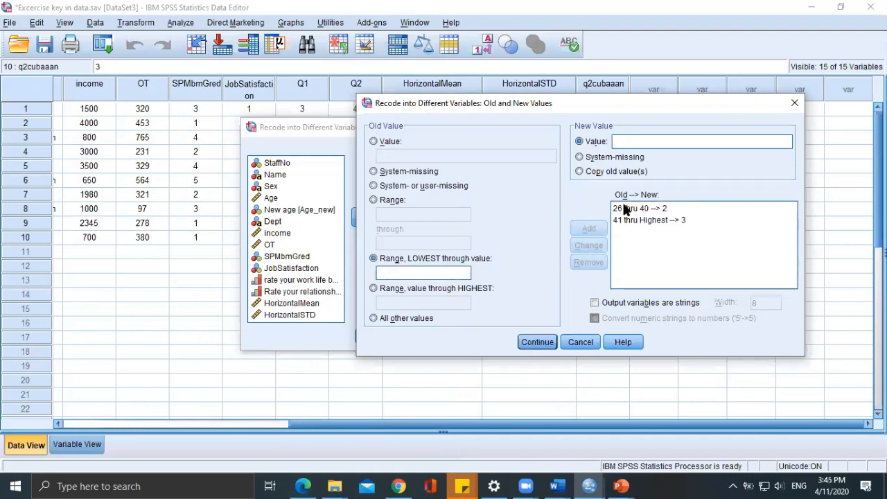
pyautogui.click(624, 210)
pyautogui.click(589, 262)
pyautogui.click(627, 209)
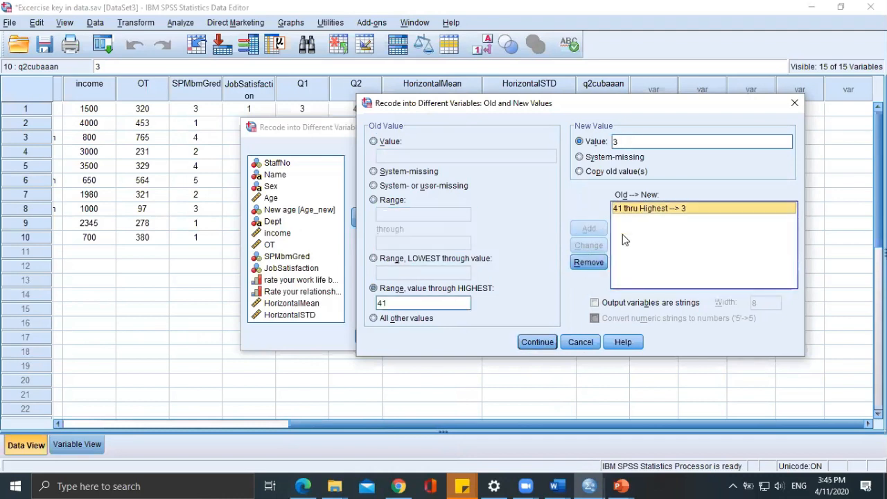
pyautogui.click(598, 261)
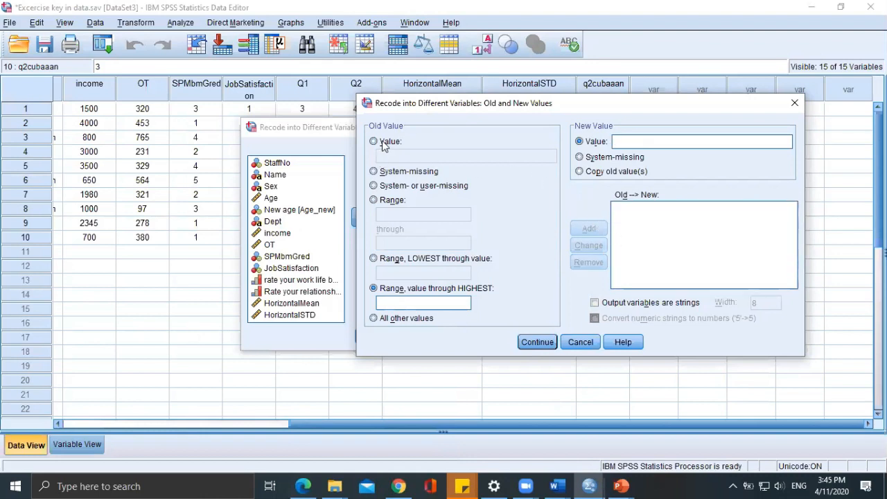
# Add recode rules that map old value 1 to 5 and old value 2 to 4.
pyautogui.click(374, 141)
pyautogui.click(377, 155)
pyautogui.write('1')
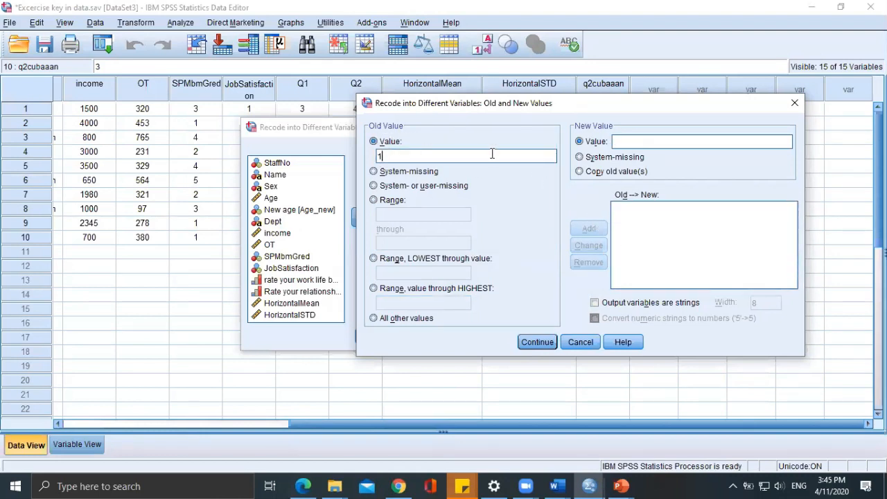
pyautogui.write('5')
pyautogui.click(588, 229)
pyautogui.click(437, 154)
pyautogui.write('2')
pyautogui.click(664, 141)
pyautogui.write('4')
pyautogui.click(587, 227)
# Add recode rules that map old value 3 to 3 and old value 4 to 2.
pyautogui.write('33')
pyautogui.click(589, 228)
pyautogui.write('4')
pyautogui.click(643, 142)
pyautogui.write('2')
pyautogui.click(588, 228)
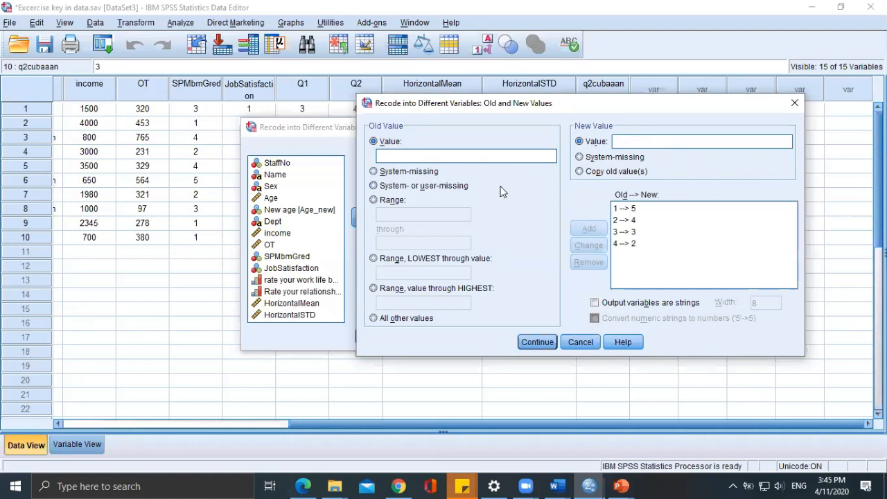
# Add the rule mapping old value 5 to 1, accept the value definitions and run the recode.
pyautogui.write('1')
pyautogui.moveTo(469, 155); pyautogui.dragTo(300, 157)
pyautogui.write('51')
pyautogui.click(589, 229)
pyautogui.click(538, 342)
pyautogui.click(372, 339)
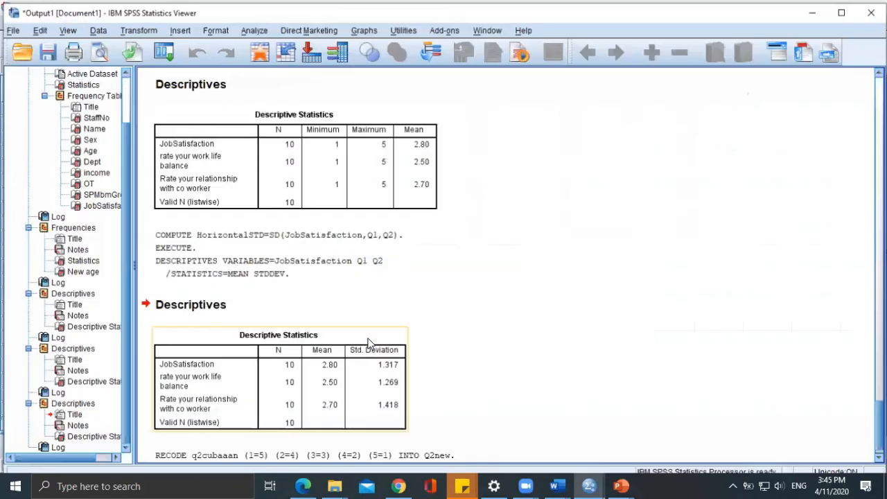
# Leave the output viewer and set the decimals of Q2new to 0 in the variable definitions.
pyautogui.click(807, 10)
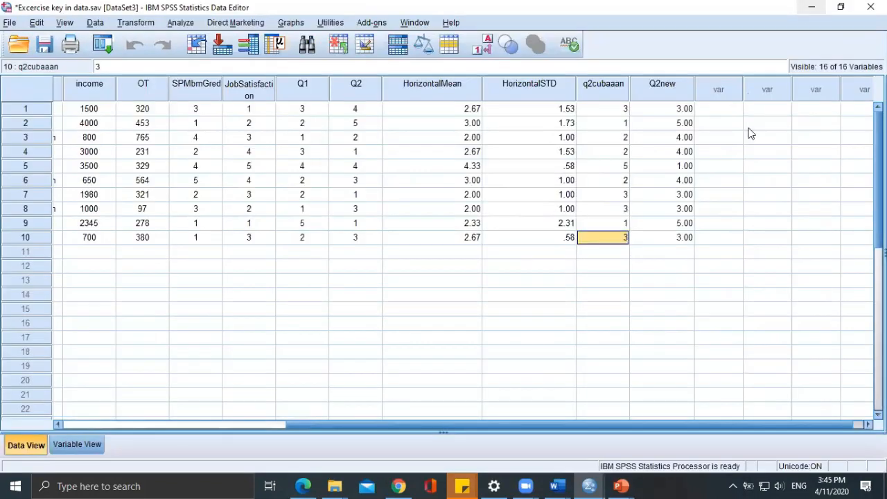
pyautogui.click(77, 444)
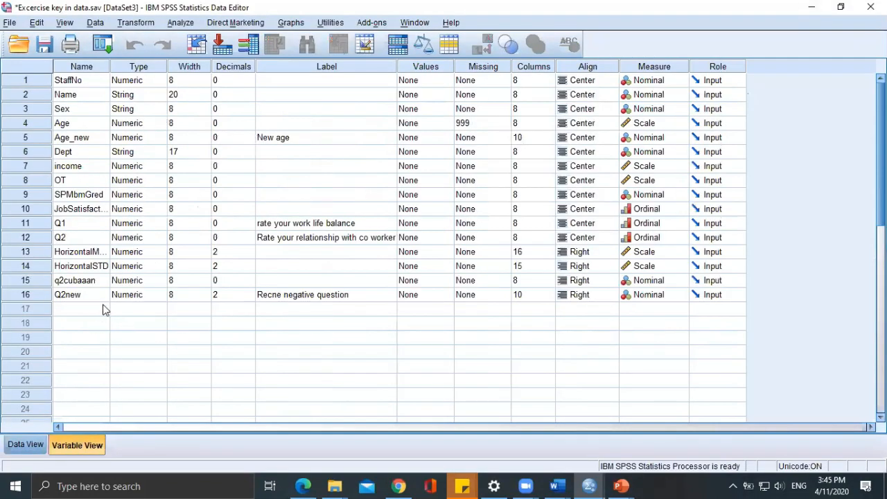
pyautogui.click(221, 295)
pyautogui.click(248, 292)
pyautogui.click(249, 297)
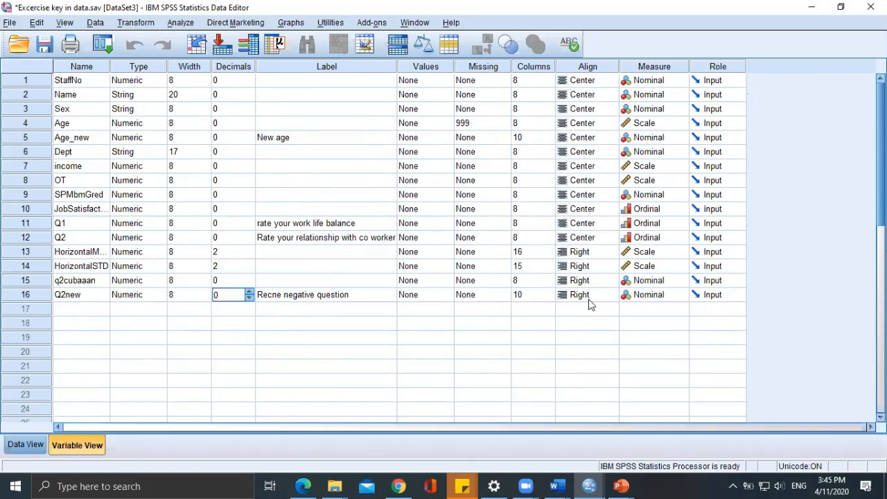
# Set the alignment of the Q2new and q2cubaaan variables to Center in the variable definitions.
pyautogui.click(562, 297)
pyautogui.click(592, 297)
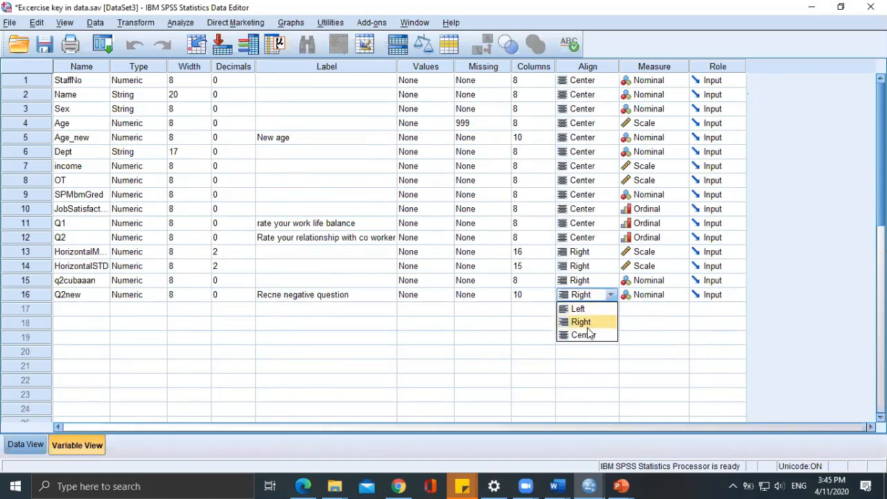
pyautogui.click(586, 334)
pyautogui.click(587, 279)
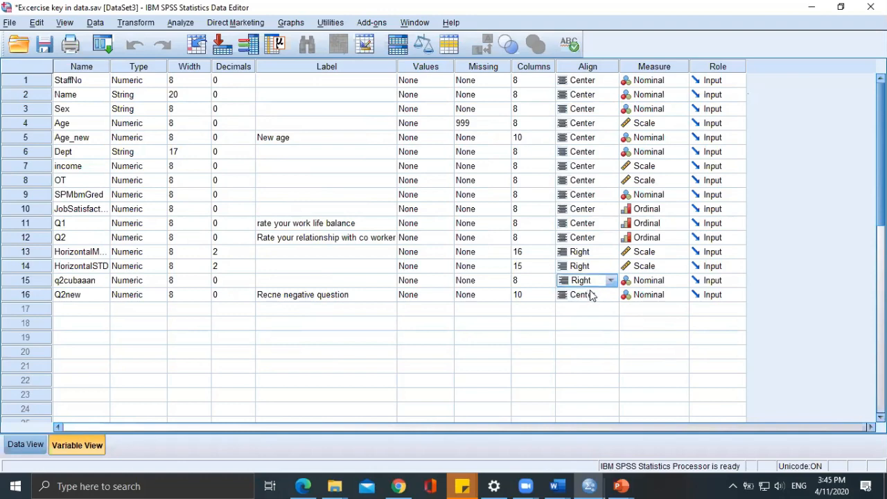
pyautogui.click(592, 282)
pyautogui.click(586, 321)
# Compare the original q2cubaaan values with the recoded Q2new values in the data sheet.
pyautogui.click(33, 444)
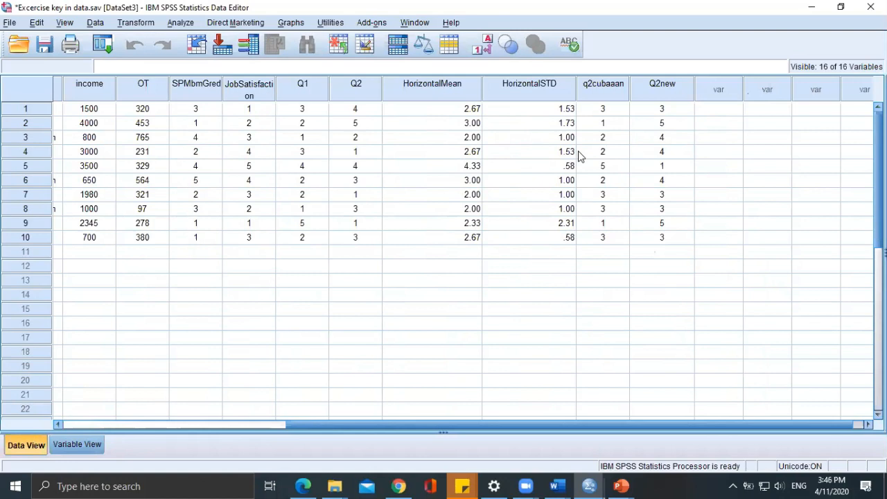
pyautogui.click(654, 250)
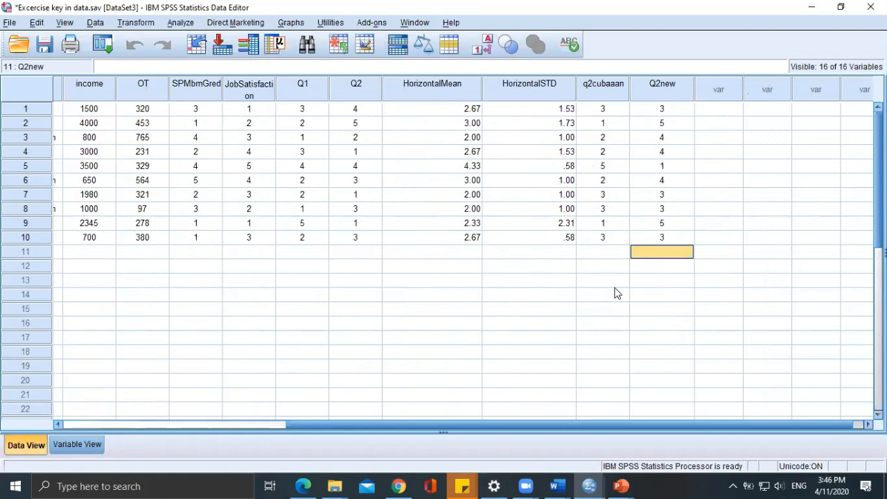
pyautogui.click(616, 165)
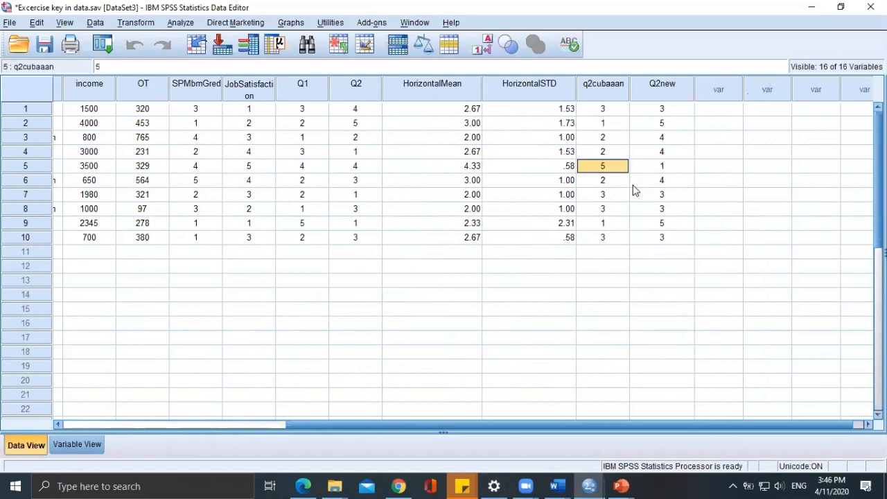
# Switch to the Excercise 1 PDF in Edge, maximize its window and read the recode, age-group and overall-mean tasks.
pyautogui.click(301, 486)
pyautogui.scroll(-9, 274, 371)
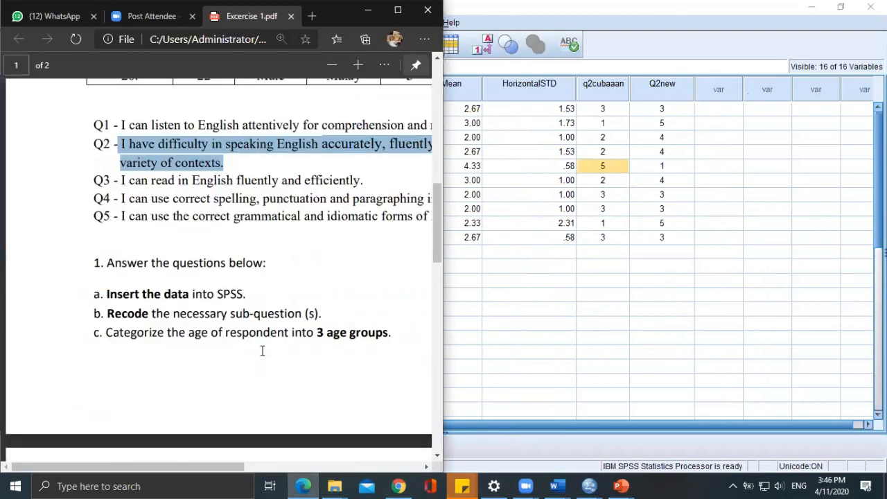
pyautogui.scroll(-5, 314, 345)
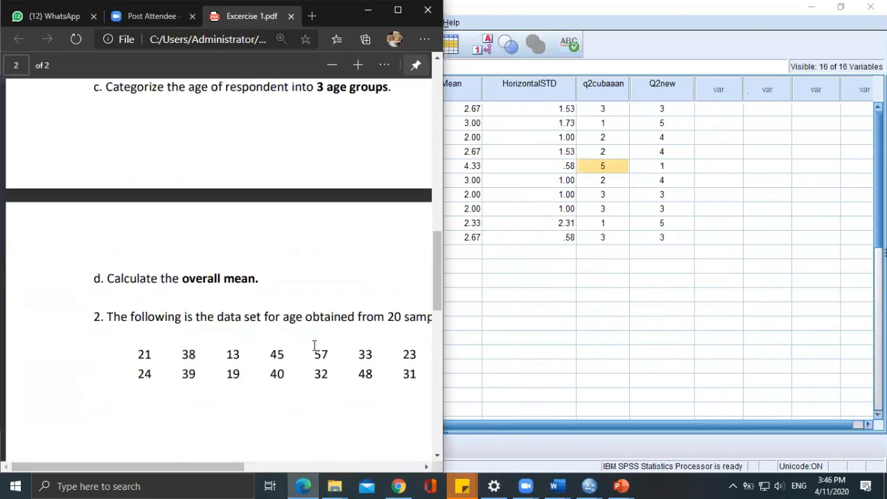
pyautogui.scroll(1, 314, 345)
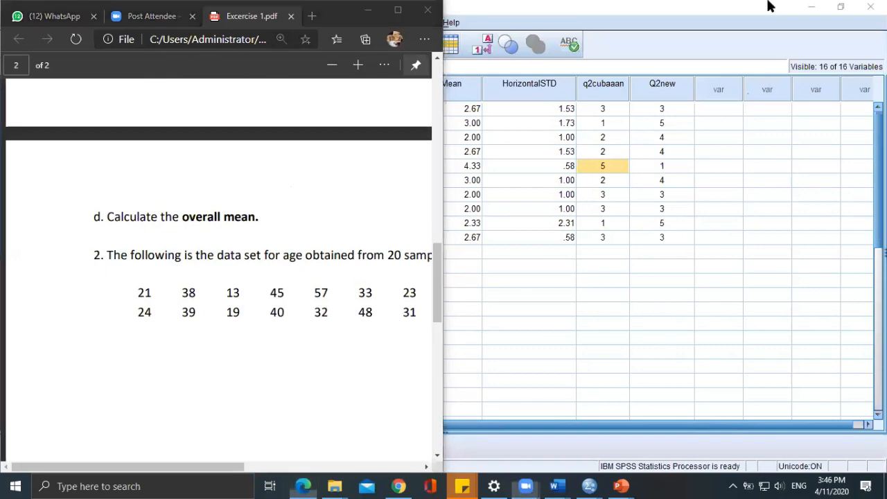
pyautogui.click(398, 10)
pyautogui.scroll(4, 467, 287)
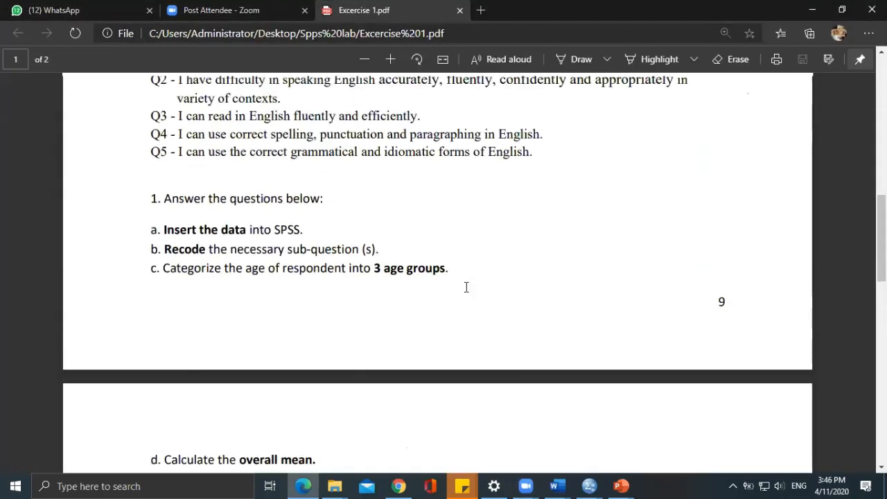
pyautogui.scroll(-3, 466, 287)
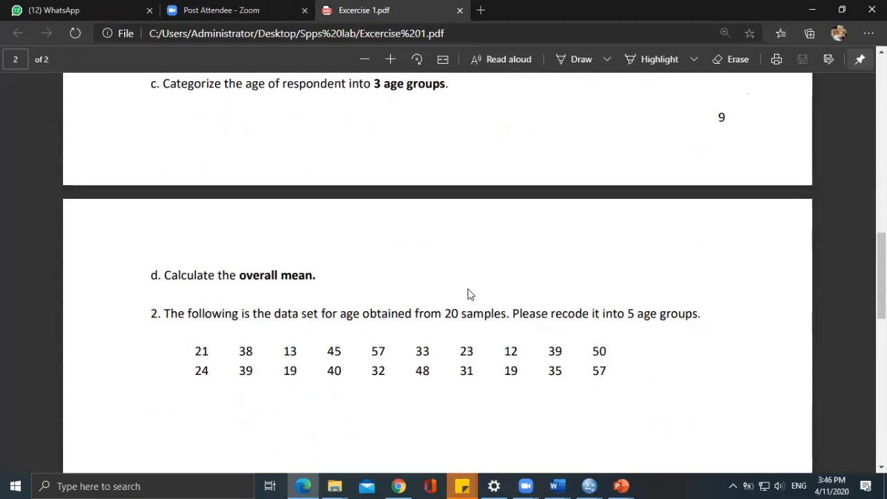
pyautogui.scroll(2, 468, 294)
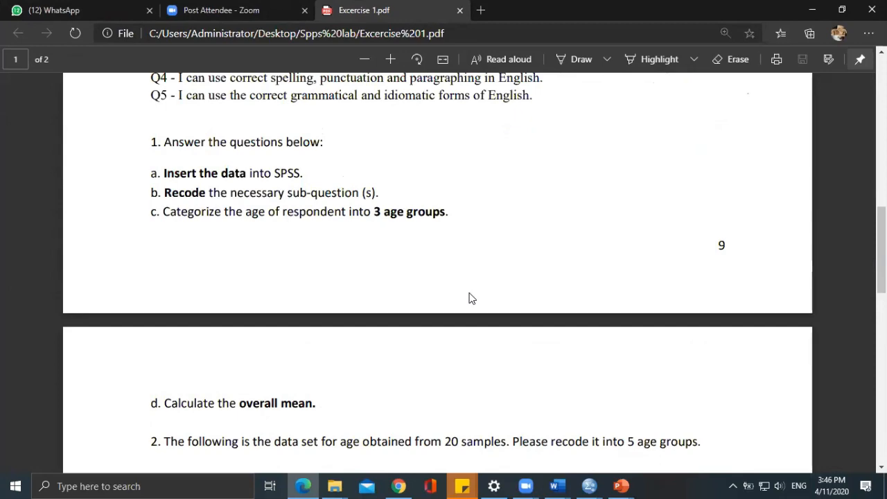
# Review the English Proficiency scale, respondent table and question statements in the PDF, and return to the SPSS data sheet.
pyautogui.scroll(10, 469, 298)
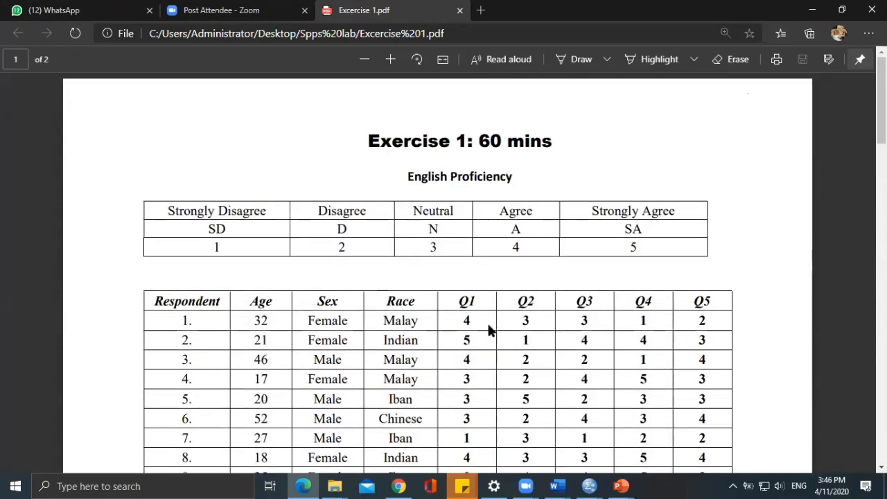
pyautogui.scroll(-4, 776, 312)
pyautogui.scroll(-5, 777, 312)
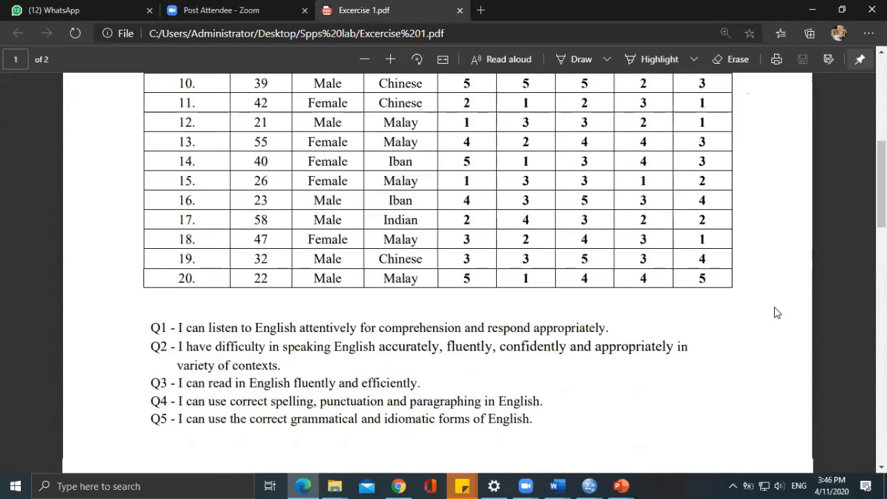
pyautogui.scroll(-4, 617, 381)
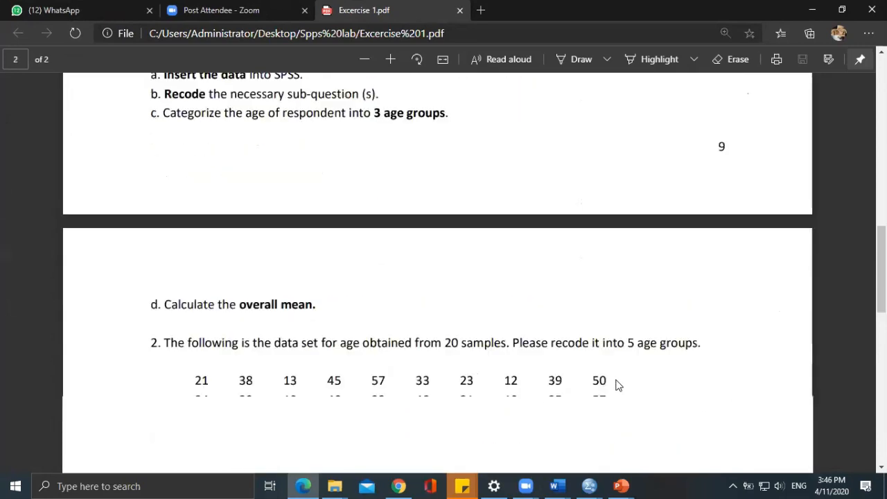
pyautogui.scroll(1, 621, 366)
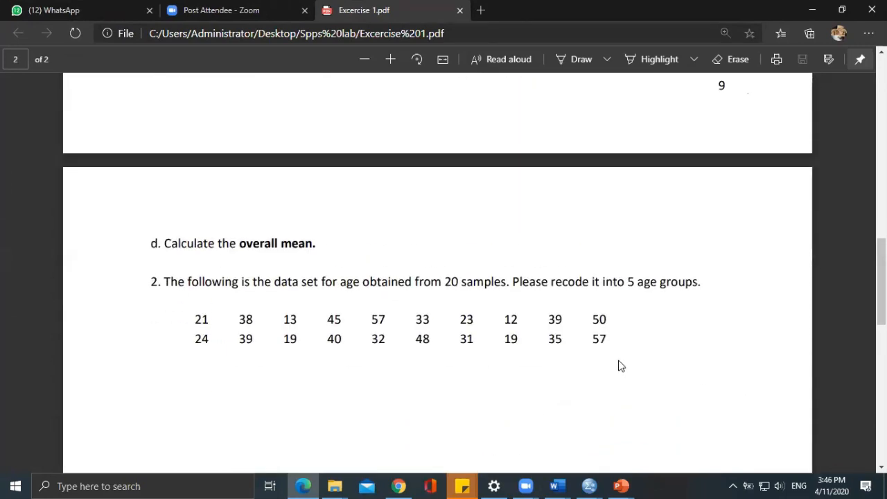
pyautogui.scroll(7, 357, 322)
pyautogui.scroll(1, 360, 323)
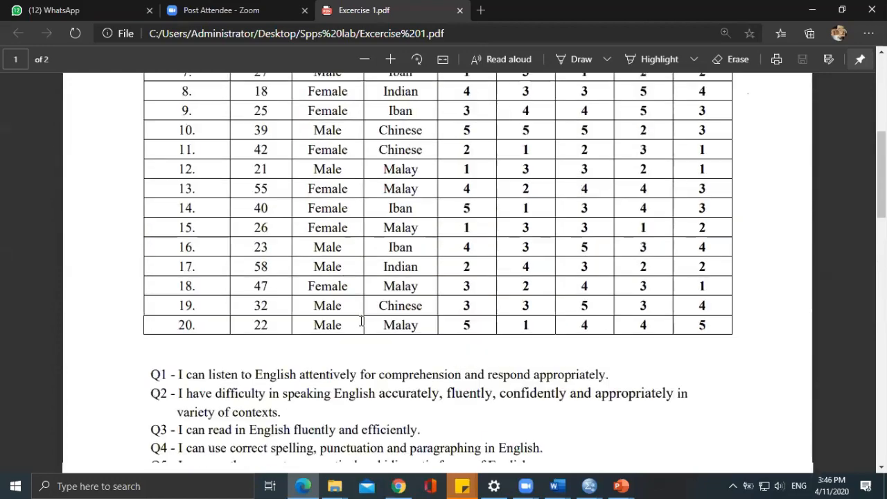
pyautogui.scroll(-10, 360, 322)
pyautogui.scroll(8, 361, 321)
pyautogui.scroll(10, 361, 320)
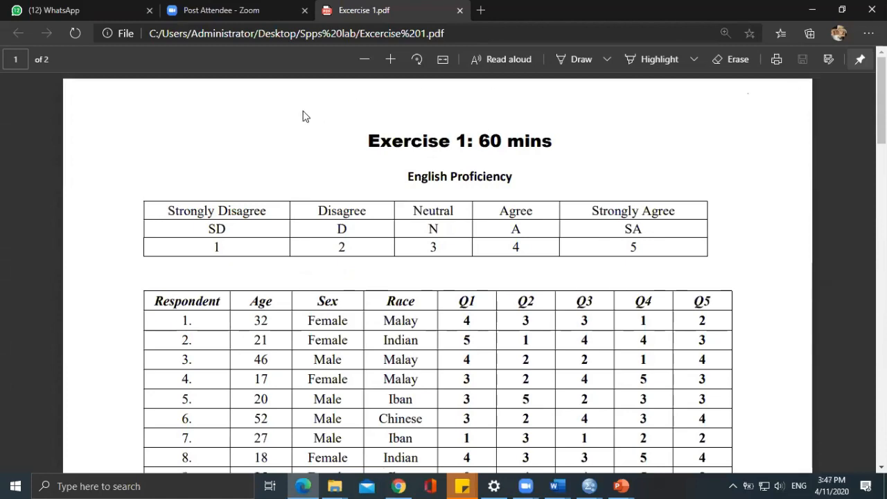
pyautogui.click(818, 8)
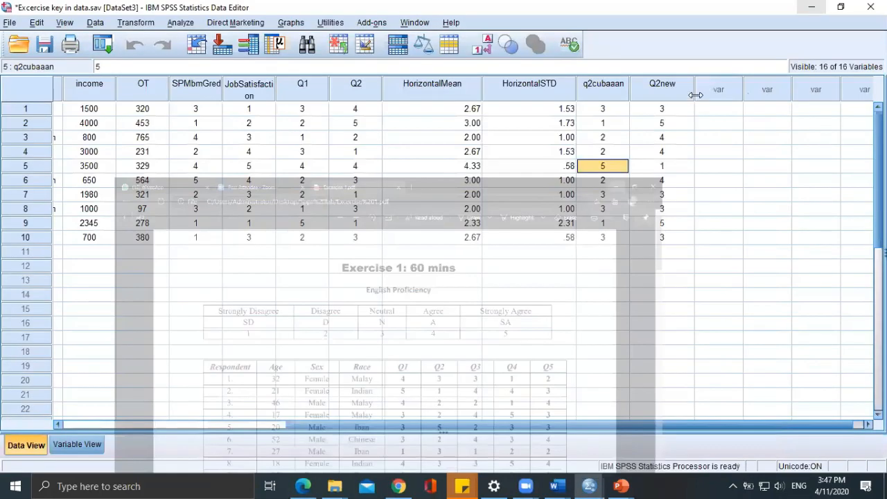
pyautogui.click(719, 252)
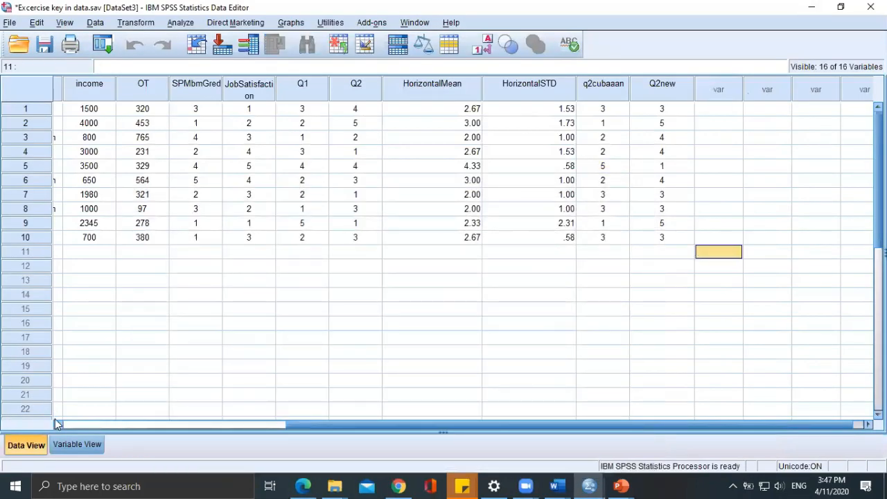
# Open the value labels of q2cubaaan in the variable definitions and check the response scale in the exercise PDF.
pyautogui.click(61, 449)
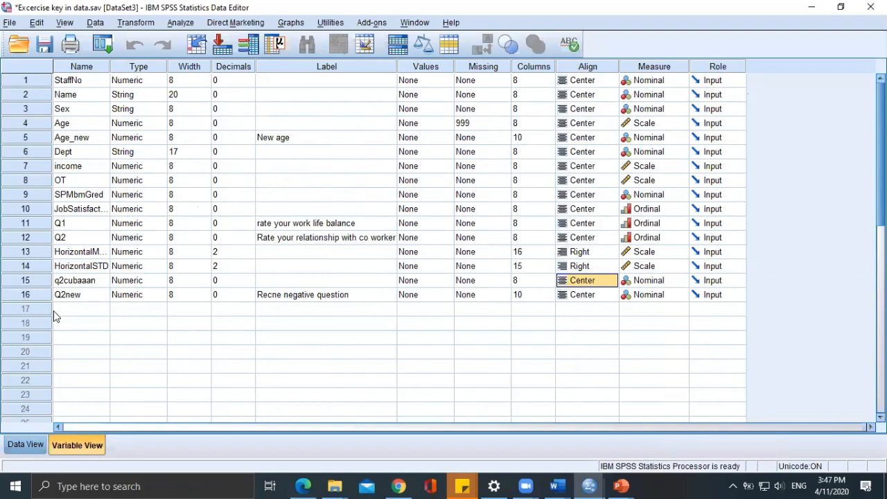
pyautogui.click(61, 291)
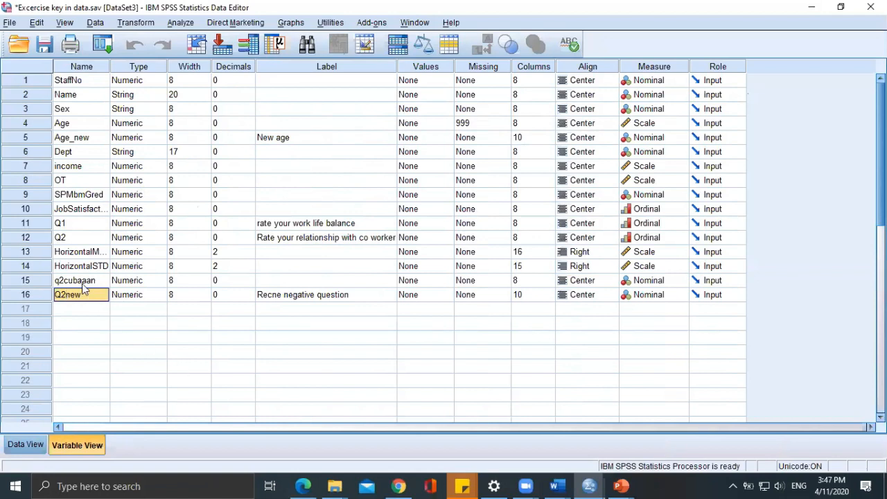
pyautogui.click(89, 284)
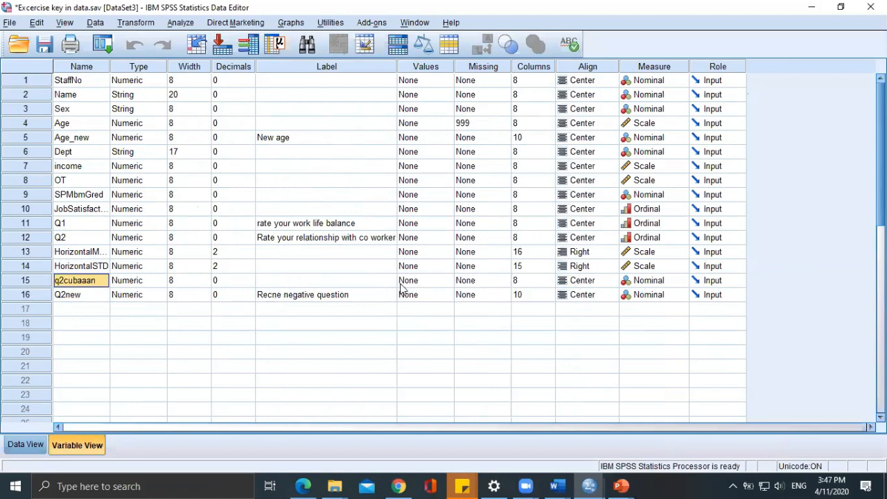
pyautogui.doubleClick(443, 277)
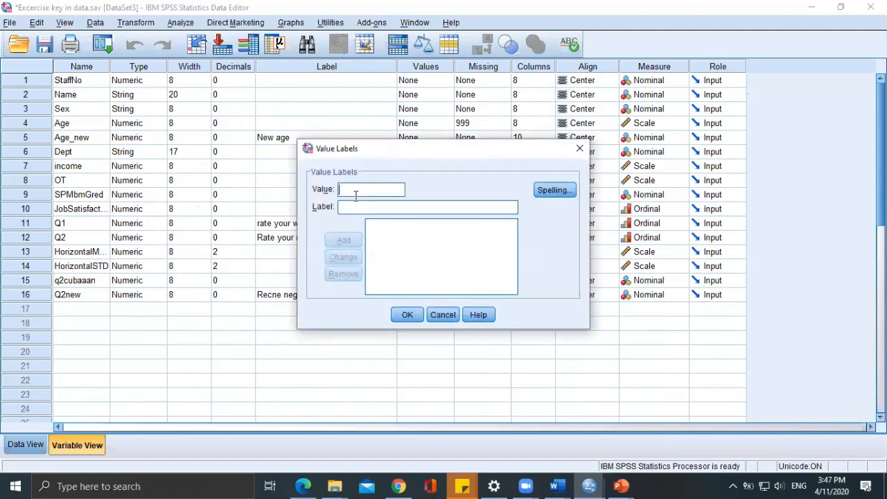
pyautogui.click(305, 486)
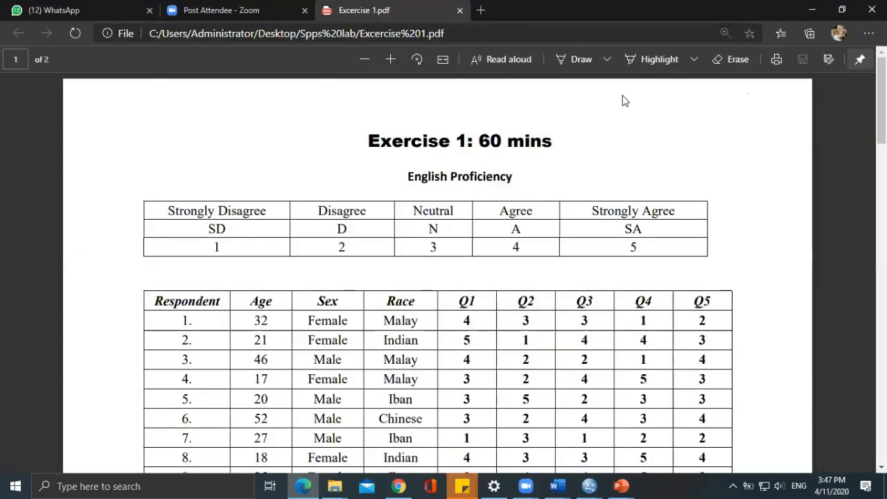
pyautogui.press('super+Left')
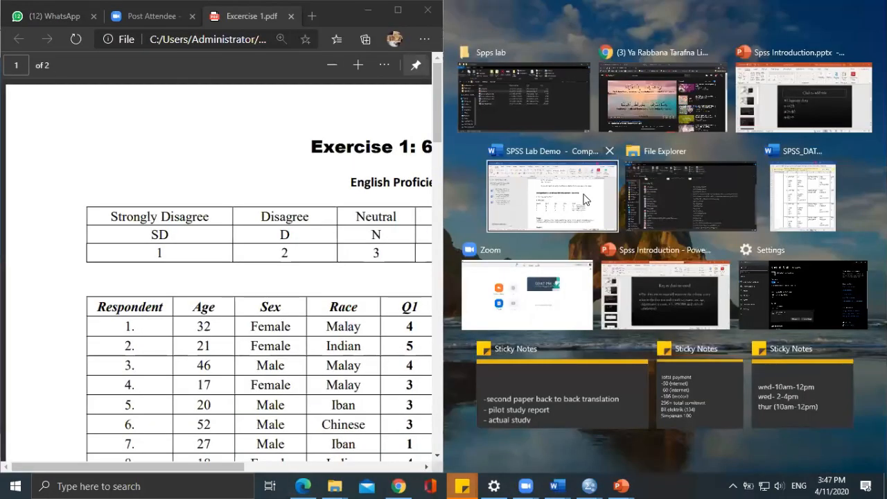
pyautogui.click(591, 485)
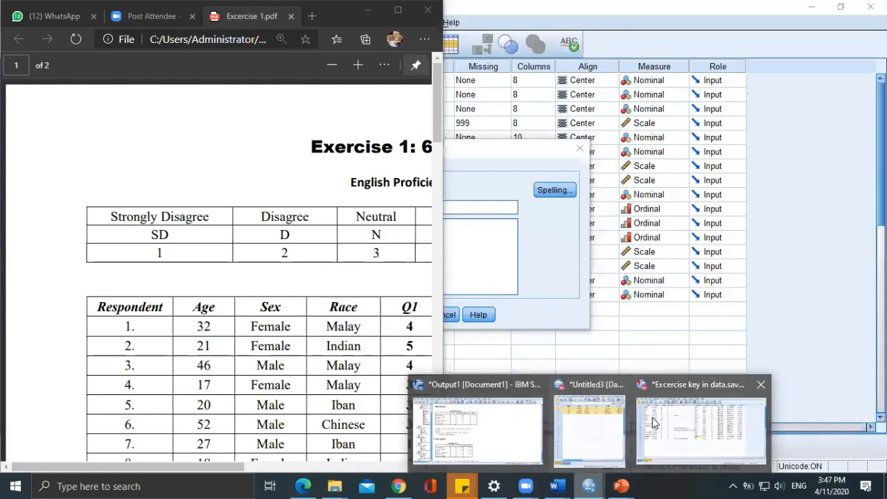
pyautogui.click(652, 419)
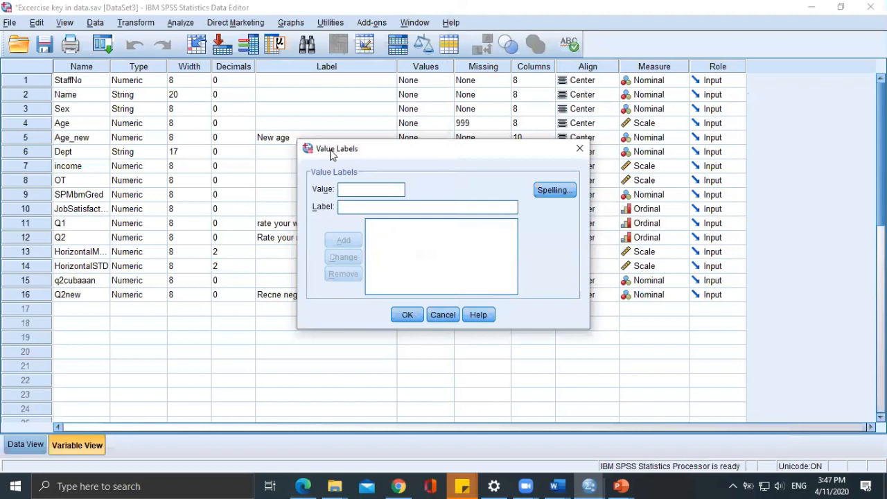
# Add the value labels 1 = SD and 2 = D for q2cubaaan.
pyautogui.moveTo(352, 155); pyautogui.dragTo(440, 180)
pyautogui.write('1')
pyautogui.click(444, 231)
pyautogui.write('SD')
pyautogui.click(431, 265)
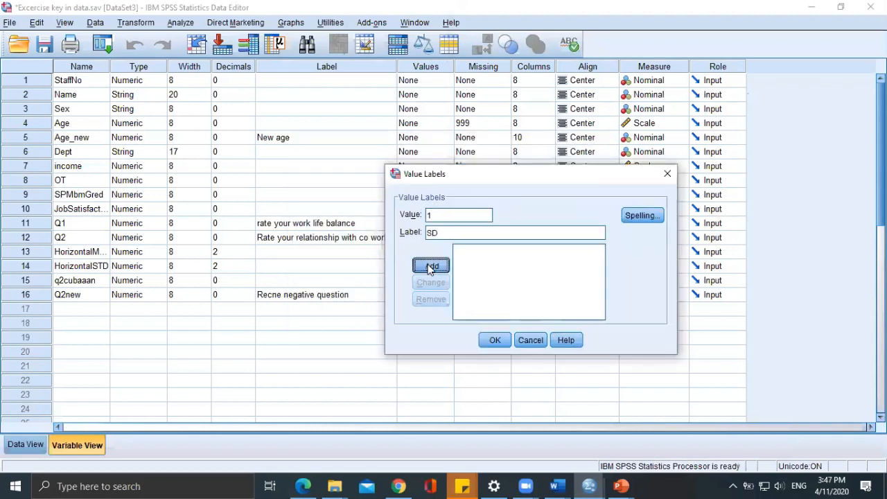
pyautogui.write('2')
pyautogui.click(445, 230)
pyautogui.write('D')
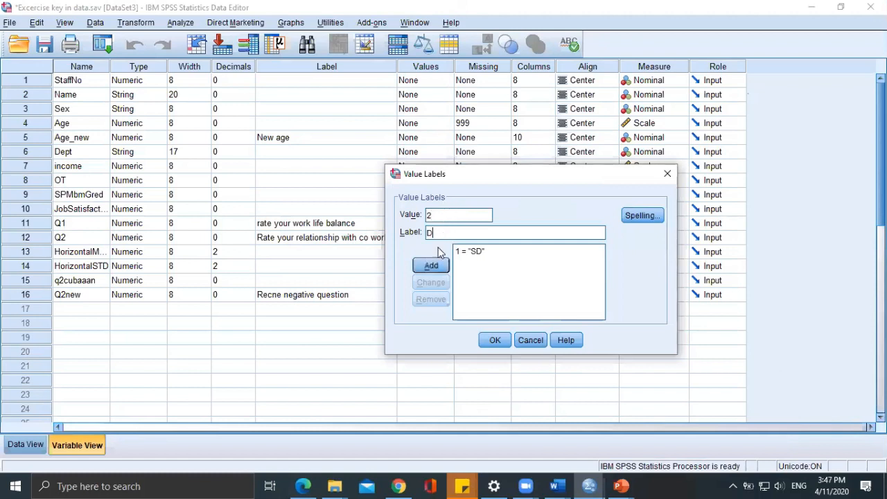
pyautogui.click(435, 266)
# Add the value labels 3 = N and 4 = A for q2cubaaan.
pyautogui.write('3')
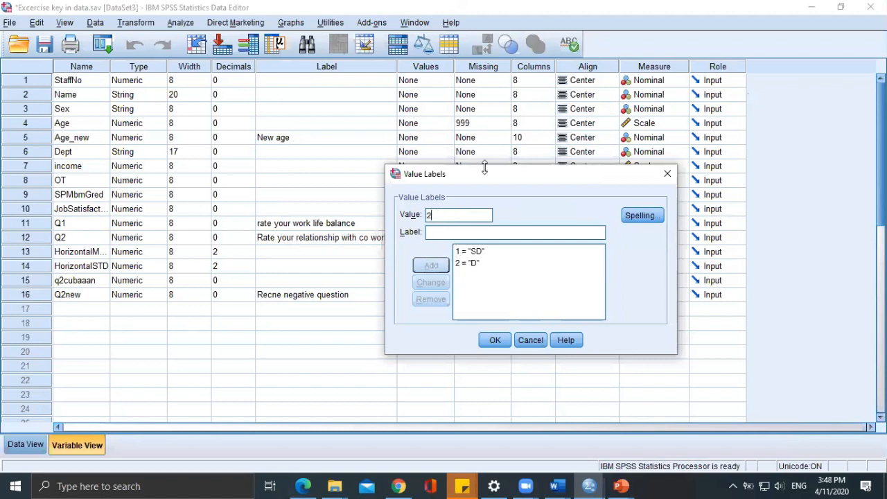
pyautogui.press('BackSpace')
pyautogui.write('3')
pyautogui.click(478, 235)
pyautogui.write('N')
pyautogui.click(431, 265)
pyautogui.write('4SA')
pyautogui.press('BackSpace')
pyautogui.press('BackSpace')
pyautogui.write('A')
pyautogui.click(431, 265)
# Check the scale's last category in the exercise PDF, add the label 5 = SA, accept the value labels and return to the data sheet.
pyautogui.click(305, 485)
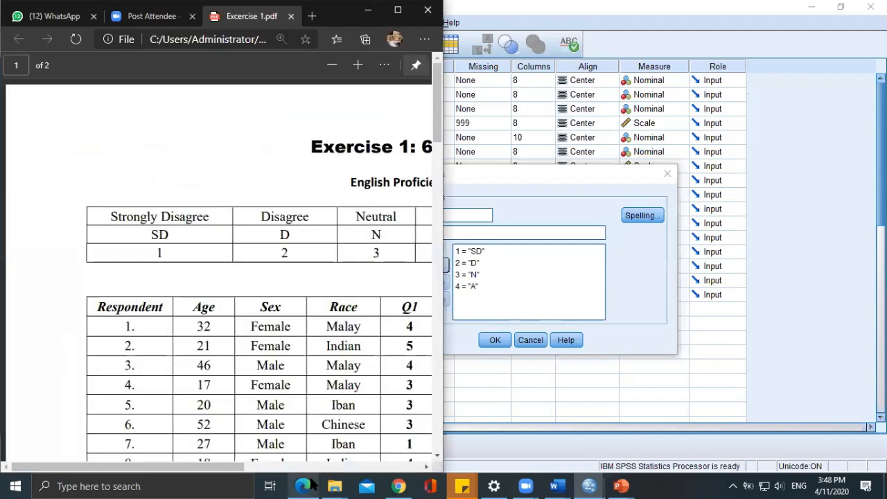
pyautogui.hscroll(3, 361, 397)
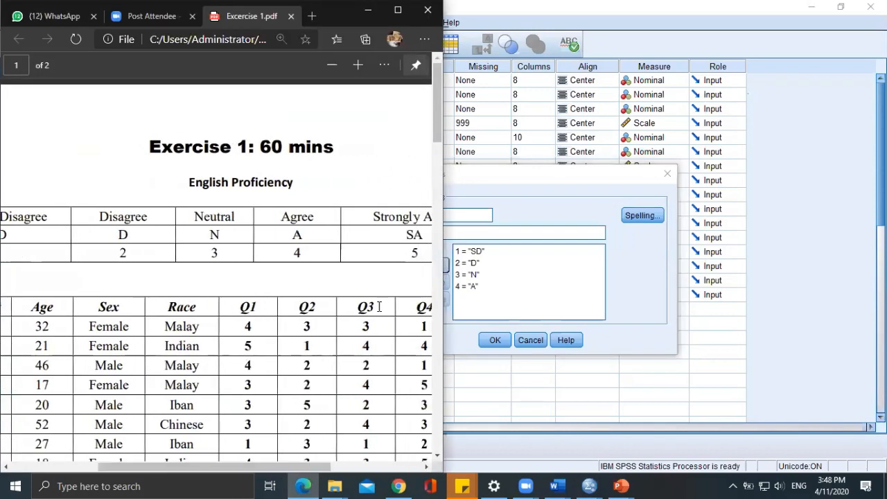
pyautogui.click(368, 9)
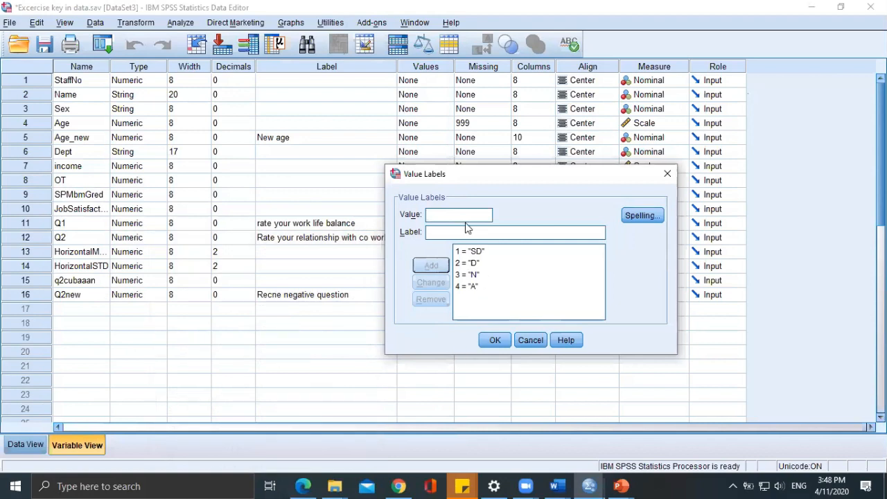
pyautogui.write('5SA')
pyautogui.click(431, 266)
pyautogui.click(495, 340)
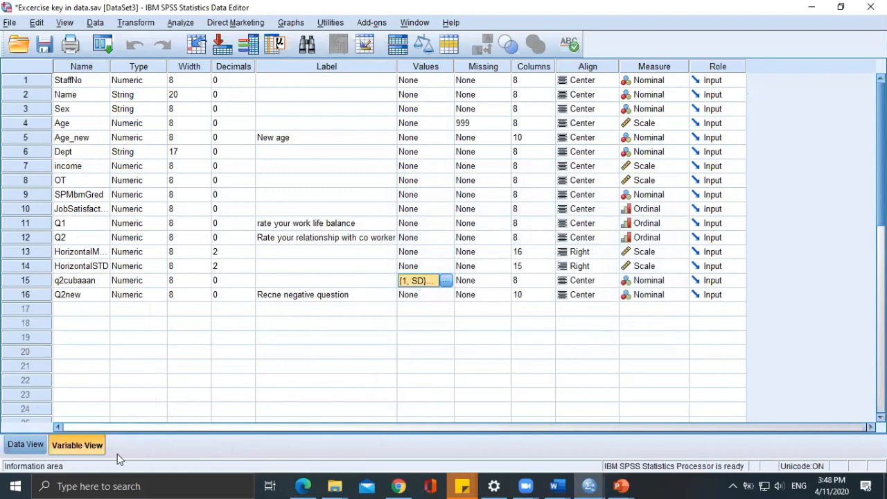
pyautogui.click(36, 445)
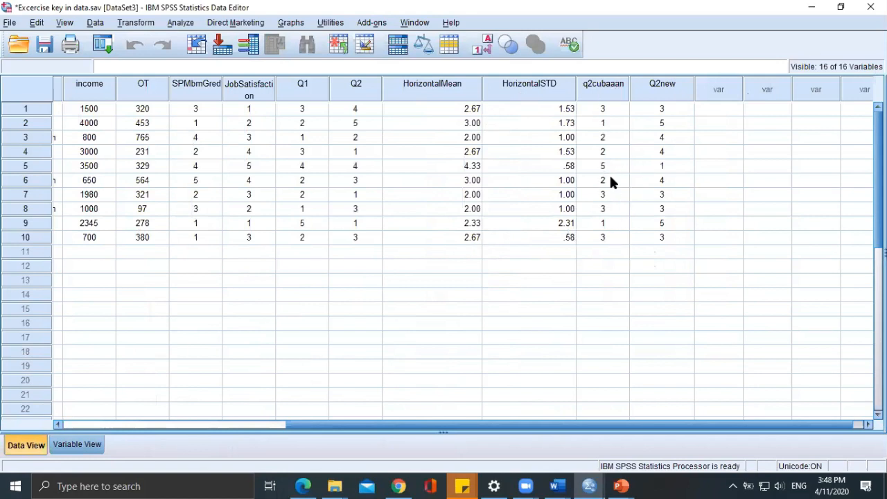
# Show value labels in the data sheet and check the labels displayed for the q2cubaaan responses.
pyautogui.click(483, 45)
pyautogui.click(602, 112)
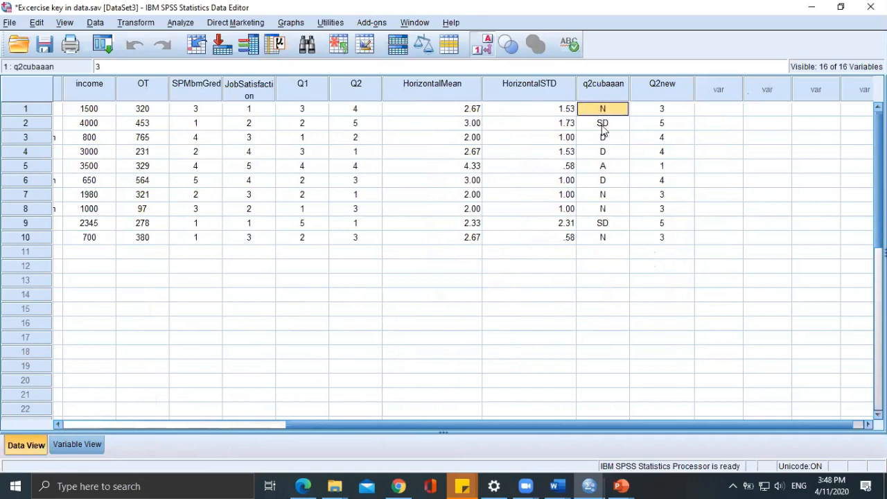
pyautogui.click(604, 113)
pyautogui.click(603, 124)
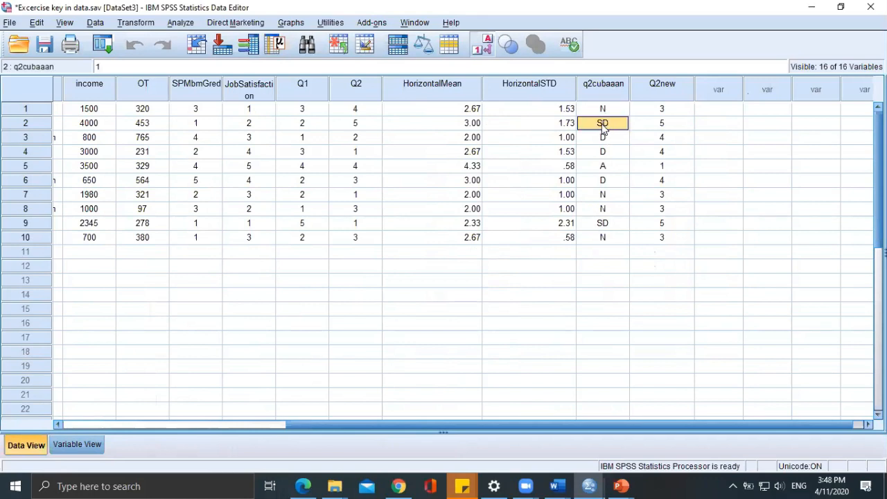
pyautogui.click(603, 170)
pyautogui.click(603, 182)
pyautogui.click(603, 208)
pyautogui.click(602, 237)
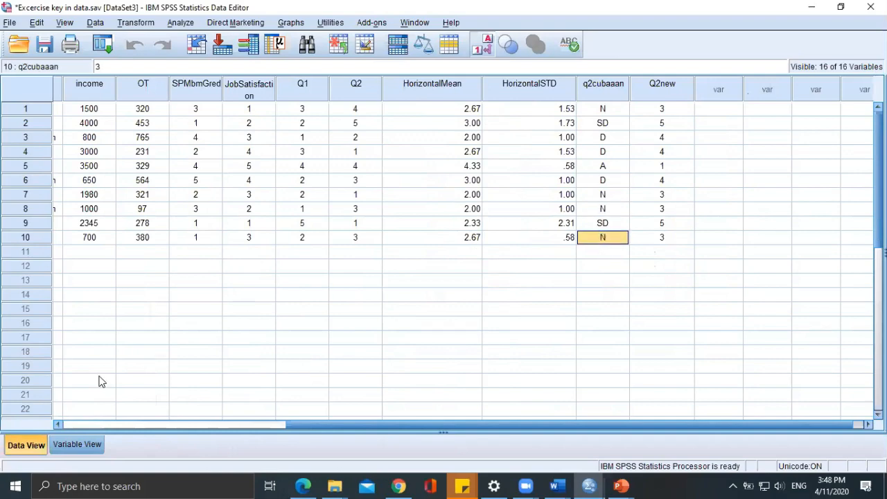
# Copy the value labels of q2cubaaan to Q2new in the variable definitions and return to the data sheet.
pyautogui.click(73, 440)
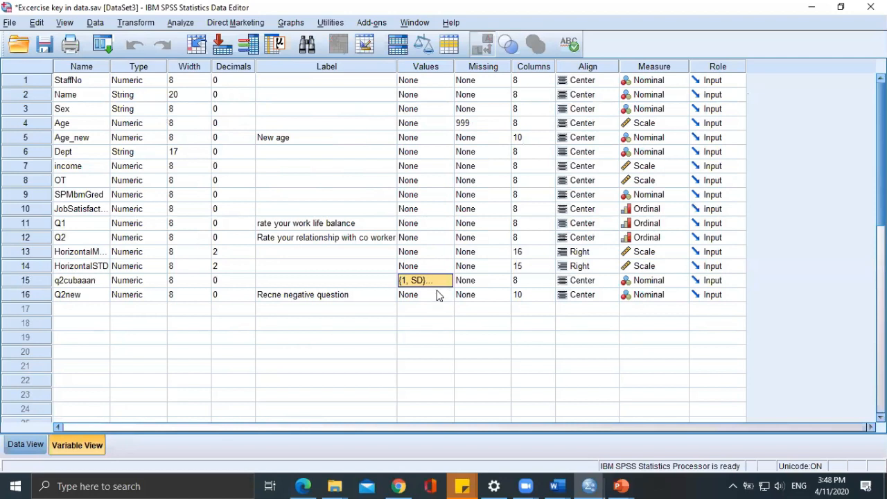
pyautogui.click(437, 296)
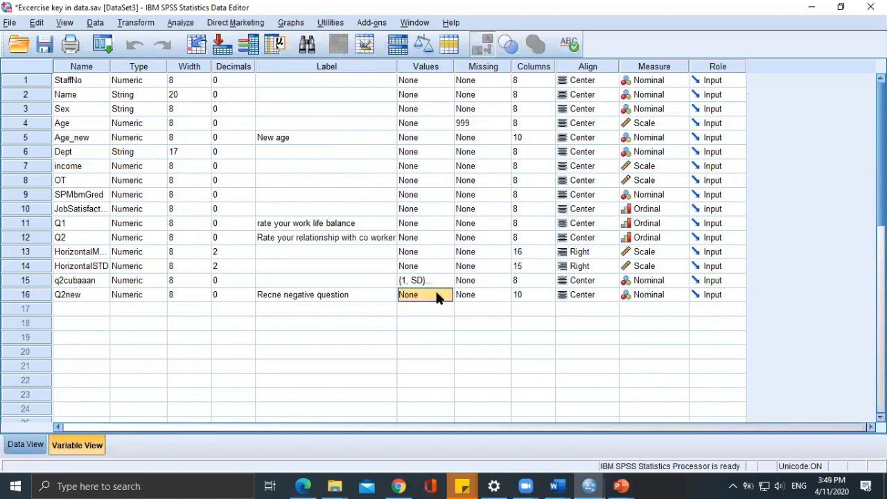
pyautogui.click(434, 285)
pyautogui.click(435, 292)
pyautogui.write('{1, SD}...')
pyautogui.click(33, 444)
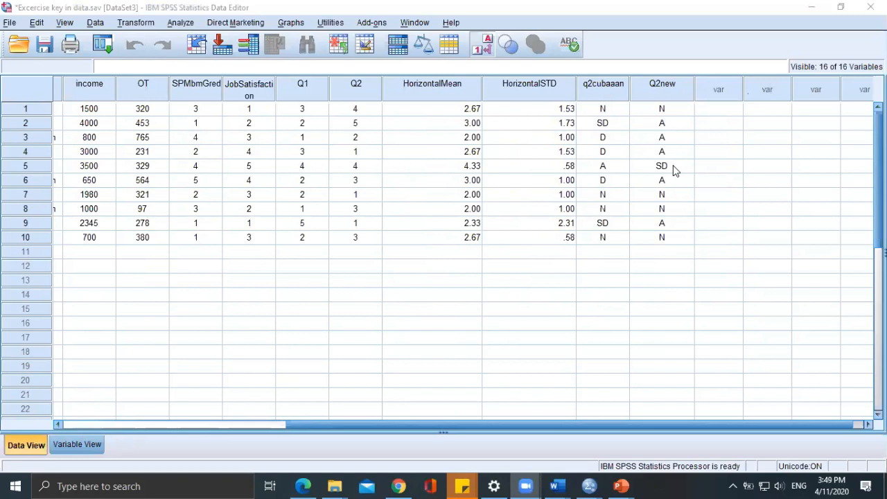
# Switch the data sheet between value labels and numeric codes to compare q2cubaaan and Q2new, ending on numeric codes.
pyautogui.click(489, 46)
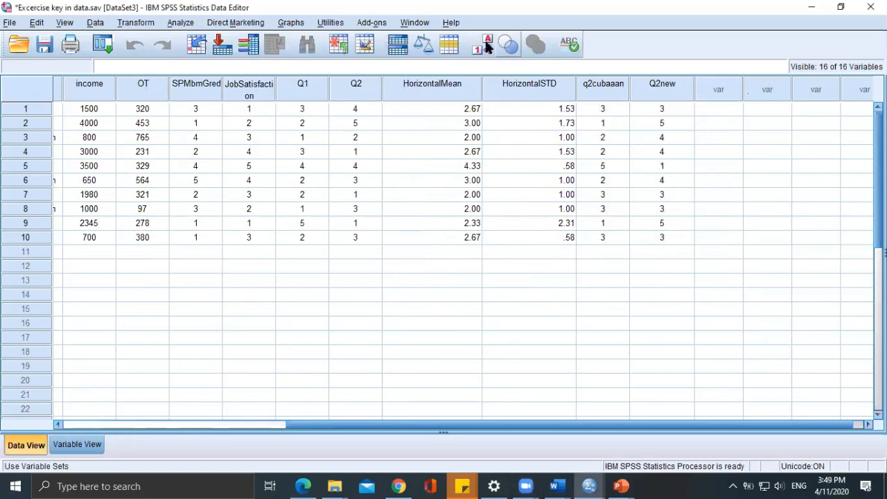
pyautogui.click(481, 47)
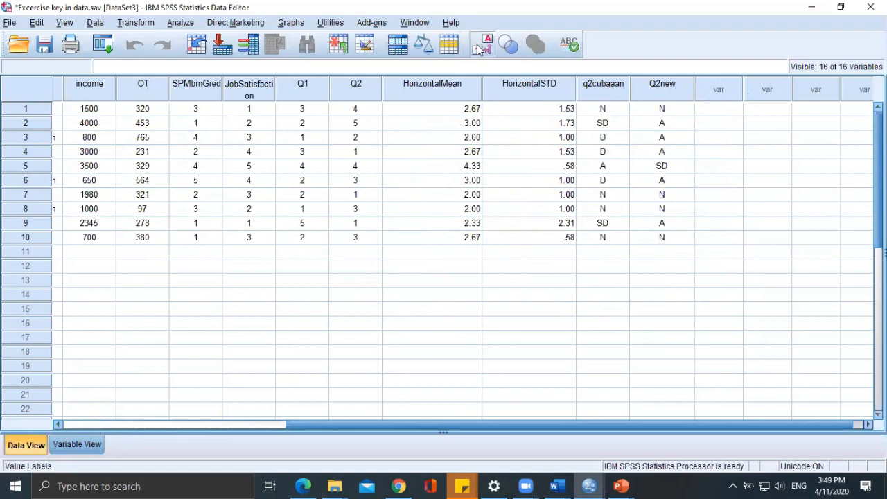
pyautogui.click(479, 49)
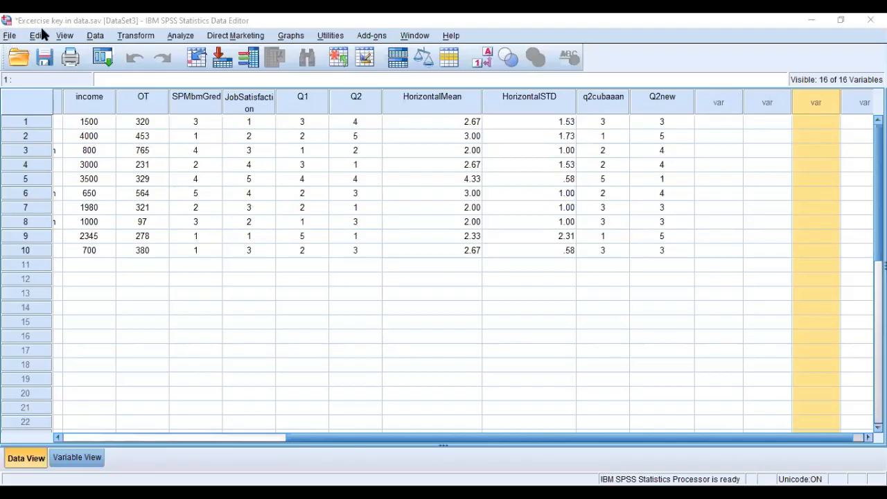
# Save the dataset under the new name Excercise in the Spps lab folder as an SPSS Statistics file.
pyautogui.click(9, 36)
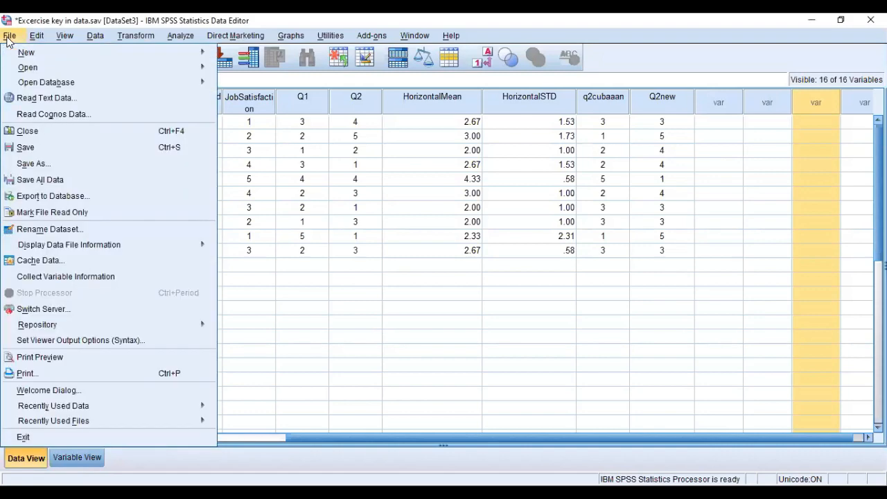
pyautogui.click(38, 164)
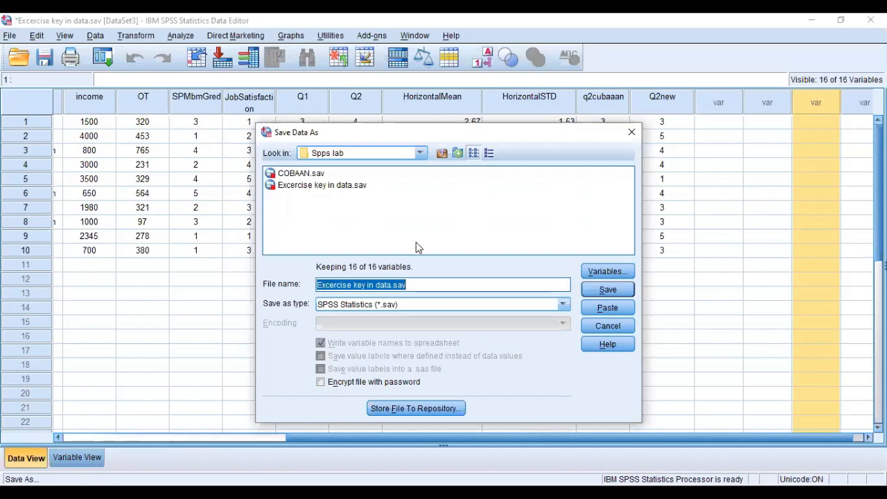
pyautogui.click(438, 286)
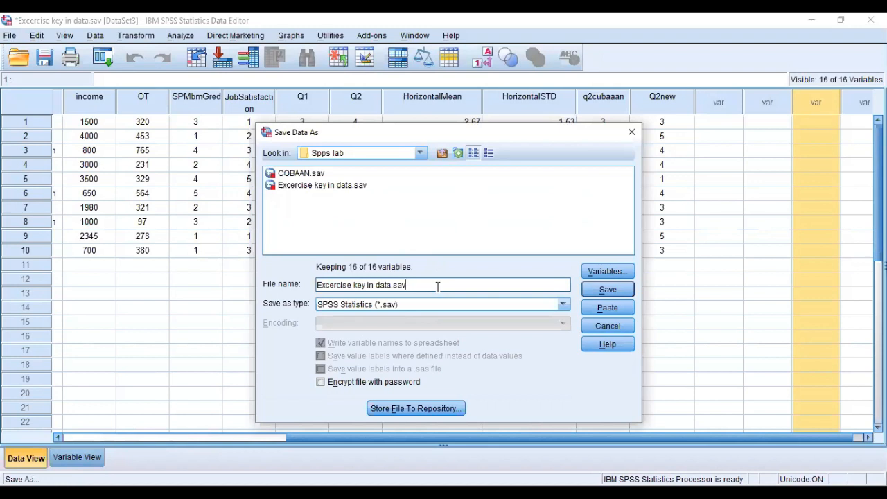
pyautogui.press('BackSpace')
pyautogui.press('BackSpace')
pyautogui.press('BackSpace')
pyautogui.press('BackSpace')
pyautogui.press('BackSpace')
pyautogui.press('BackSpace')
pyautogui.press('BackSpace')
pyautogui.press('BackSpace')
pyautogui.press('BackSpace')
pyautogui.press('BackSpace')
pyautogui.press('BackSpace')
pyautogui.press('BackSpace')
pyautogui.press('BackSpace')
pyautogui.press('BackSpace')
pyautogui.press('BackSpace')
pyautogui.press('BackSpace')
pyautogui.press('BackSpace')
pyautogui.press('BackSpace')
pyautogui.press('BackSpace')
pyautogui.press('BackSpace')
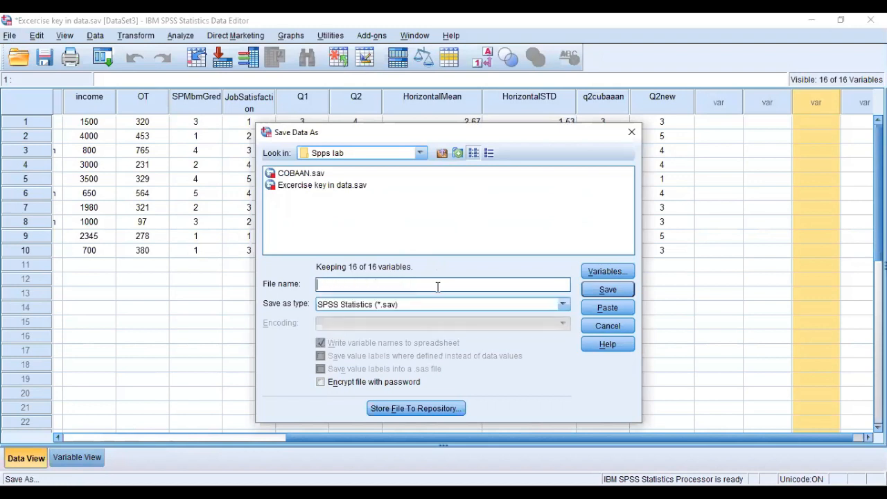
pyautogui.write('Excerc')
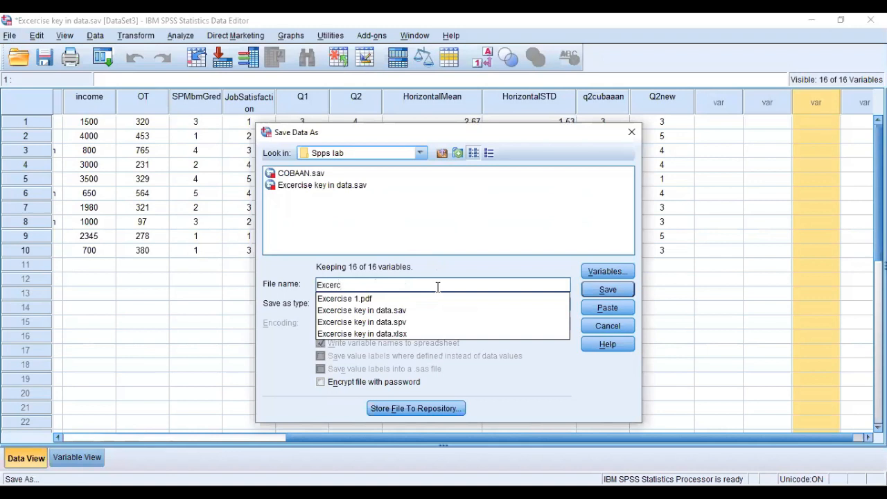
pyautogui.write('ise')
pyautogui.click(607, 290)
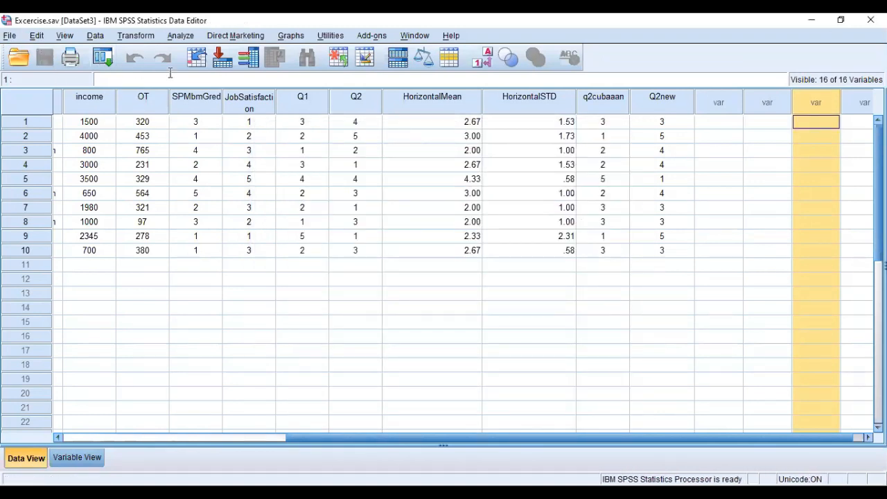
pyautogui.click(279, 309)
pyautogui.click(134, 266)
pyautogui.write('sfgier')
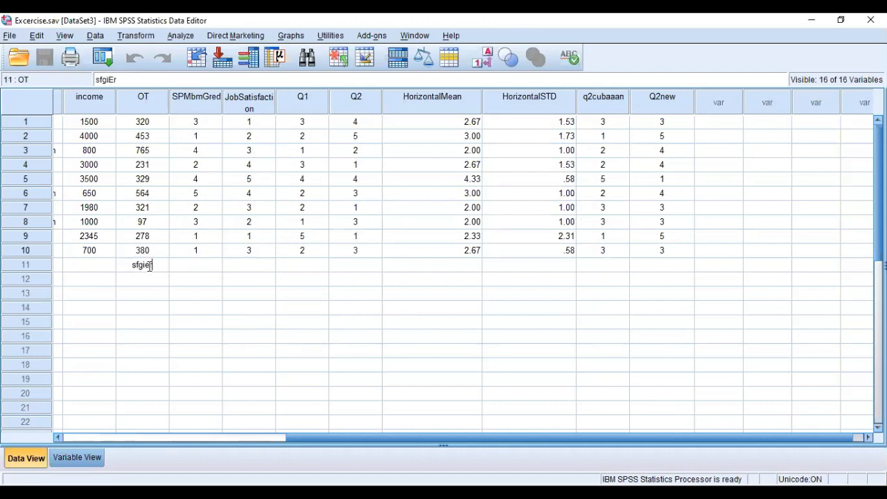
pyautogui.write('dtgprea')
pyautogui.moveTo(158, 267); pyautogui.dragTo(109, 263)
pyautogui.press('Escape')
# Enter 320 as the OT value in row 11 and save the change to the data file.
pyautogui.write('38')
pyautogui.press('BackSpace')
pyautogui.write('20')
pyautogui.click(157, 290)
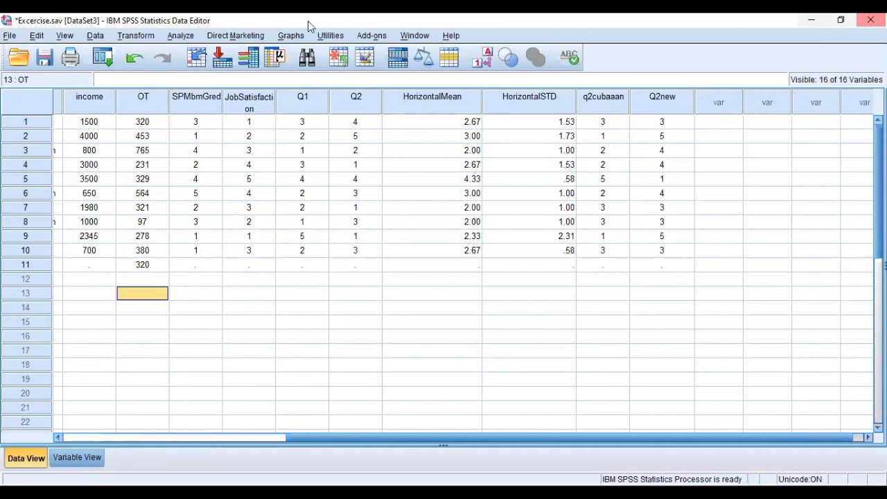
pyautogui.click(49, 62)
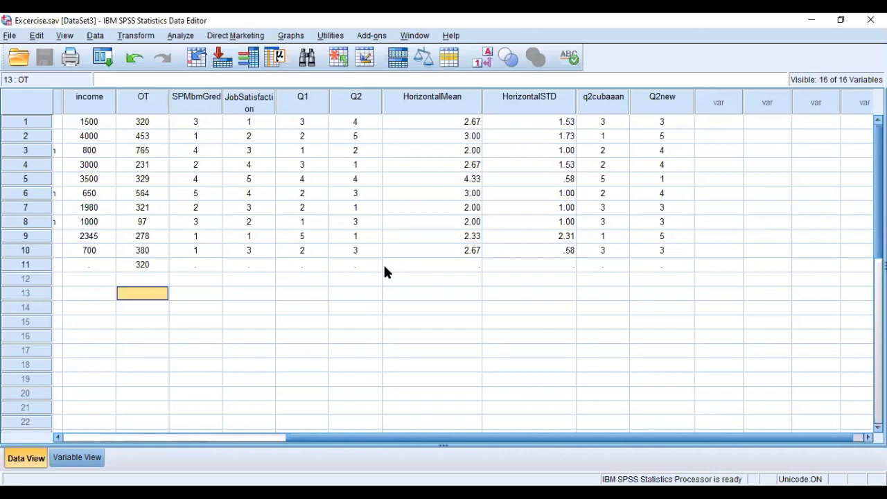
pyautogui.click(17, 38)
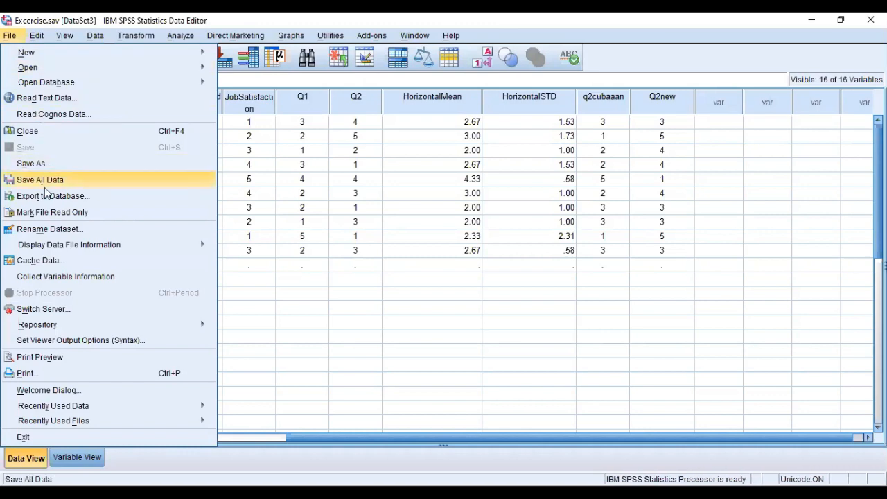
pyautogui.click(43, 152)
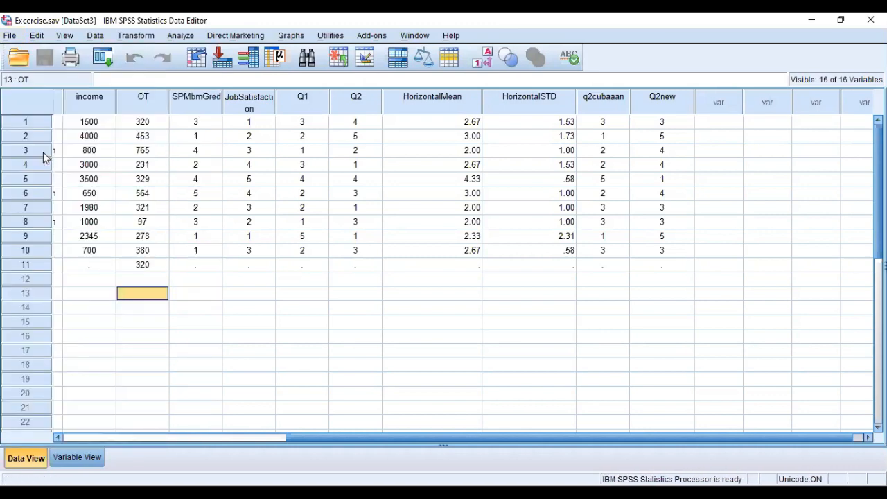
# Examine the file formats offered for saving a copy of the data, including Excel 97 through 2003, and cancel without saving.
pyautogui.click(11, 36)
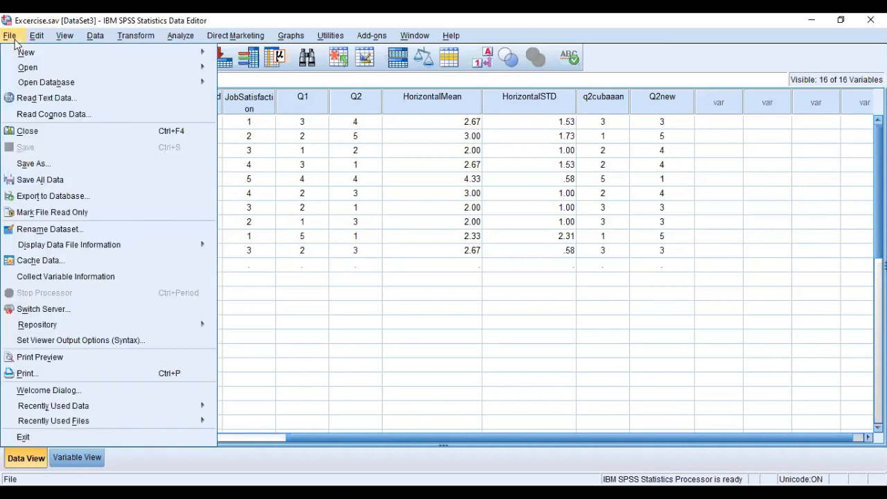
pyautogui.click(47, 169)
pyautogui.click(386, 305)
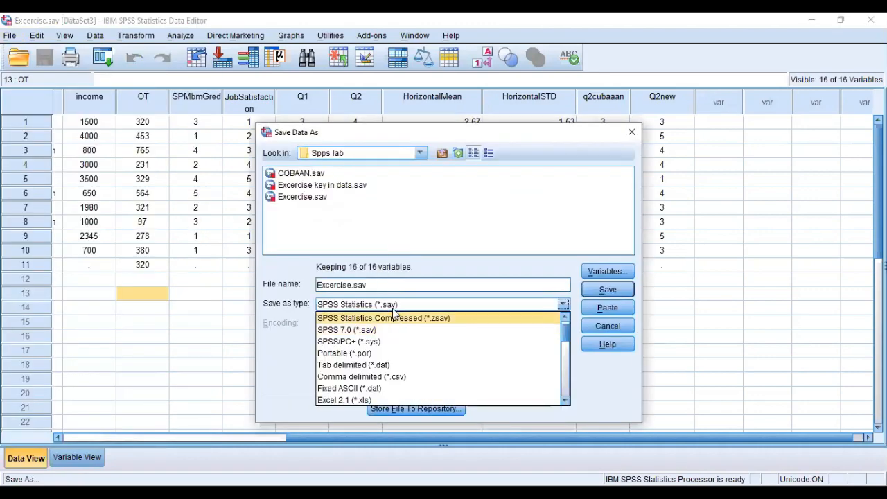
pyautogui.click(386, 306)
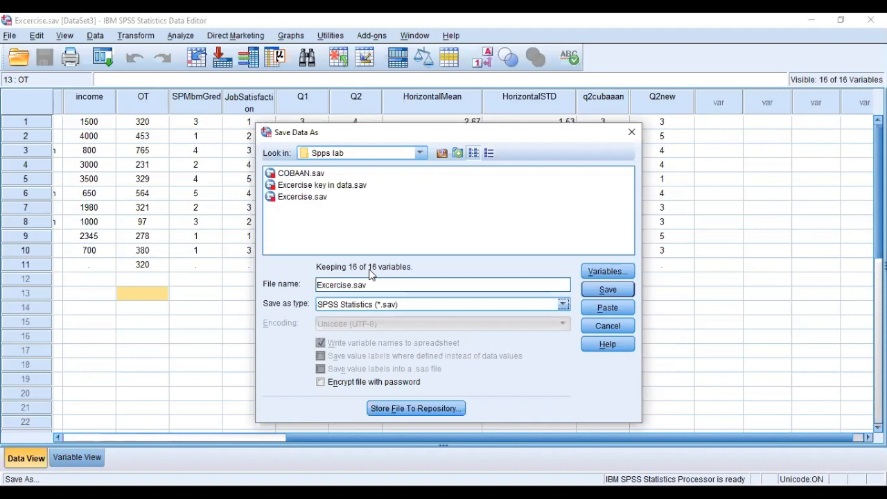
pyautogui.click(370, 240)
pyautogui.click(399, 305)
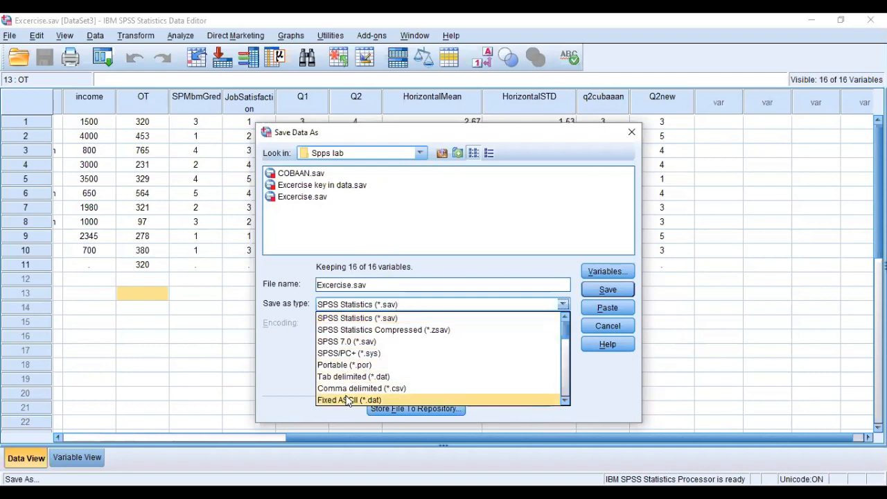
pyautogui.scroll(-2, 348, 398)
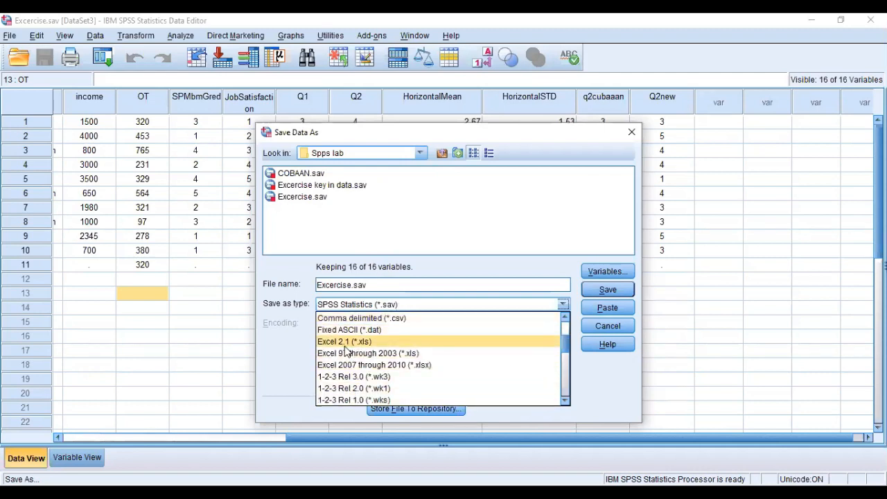
pyautogui.click(354, 353)
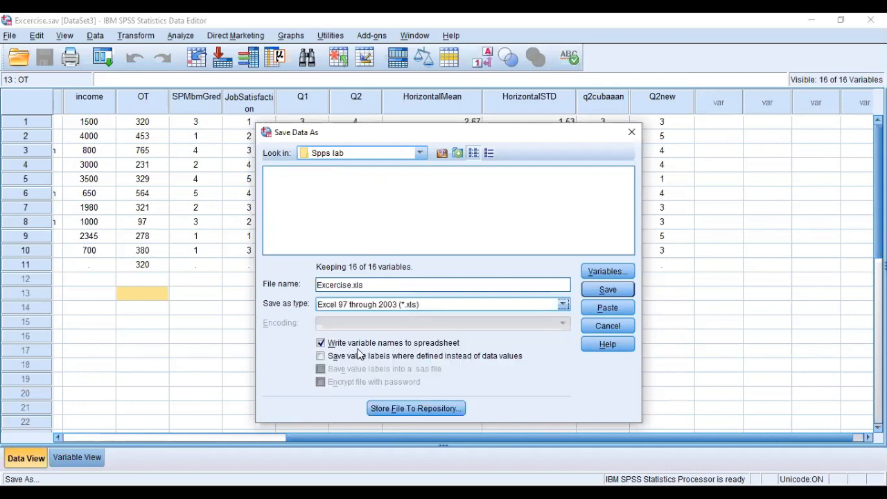
pyautogui.click(402, 305)
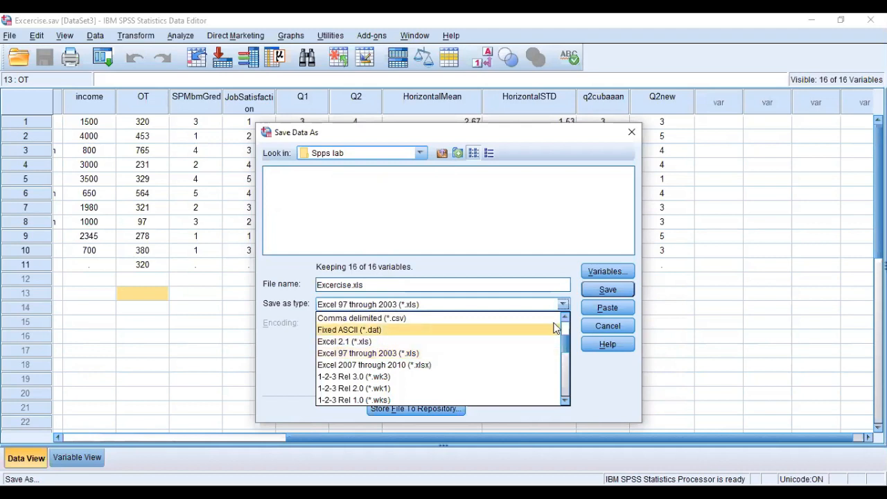
pyautogui.click(610, 327)
pyautogui.click(610, 328)
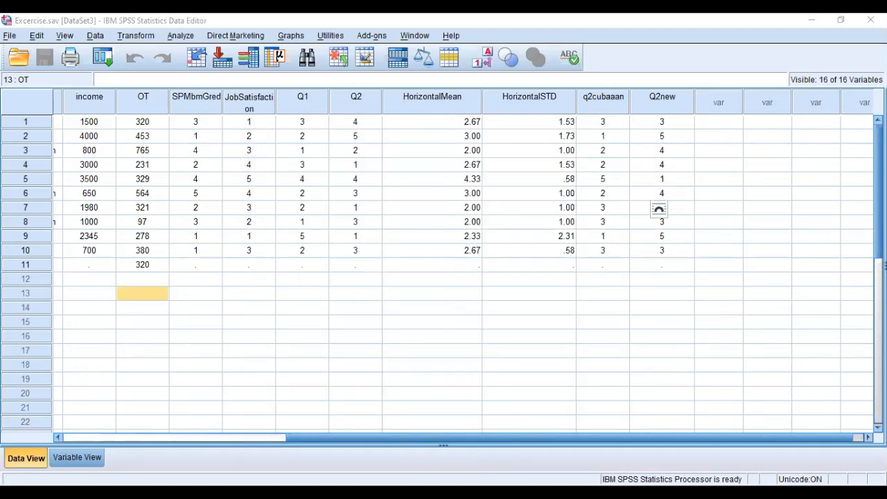